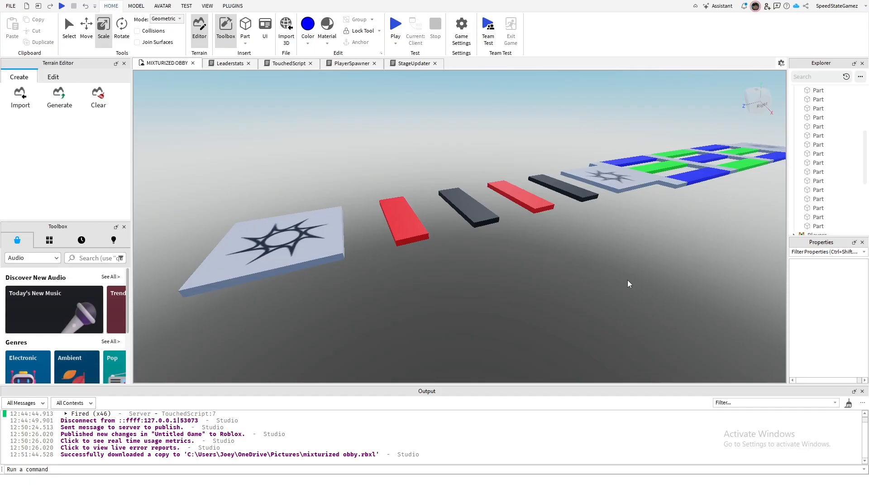
# - Look over the existing obby course, from the red and black platforms to the blue and green bridges
pyautogui.press('a')
pyautogui.moveTo(611, 285); pyautogui.dragTo(610, 284, button='right')
pyautogui.press('d')
pyautogui.press('d')
pyautogui.press('a')
pyautogui.press('a')
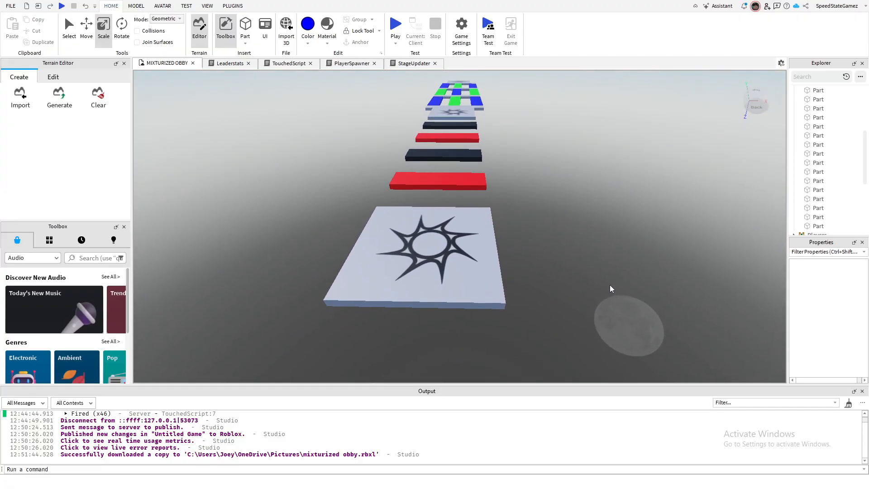
pyautogui.moveTo(513, 207); pyautogui.dragTo(512, 208, button='right')
pyautogui.press('s')
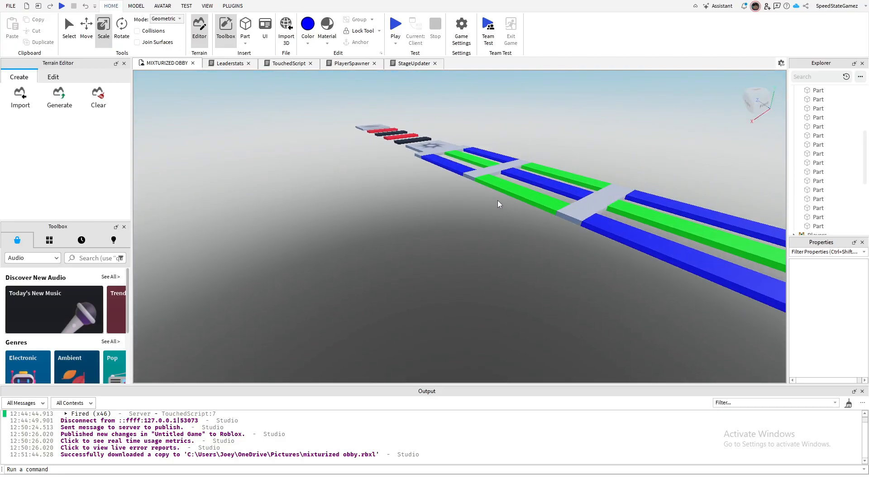
# - Start a playtest and jump the character from the second checkpoint back across the red and black platforms to the first checkpoint
pyautogui.click(395, 27)
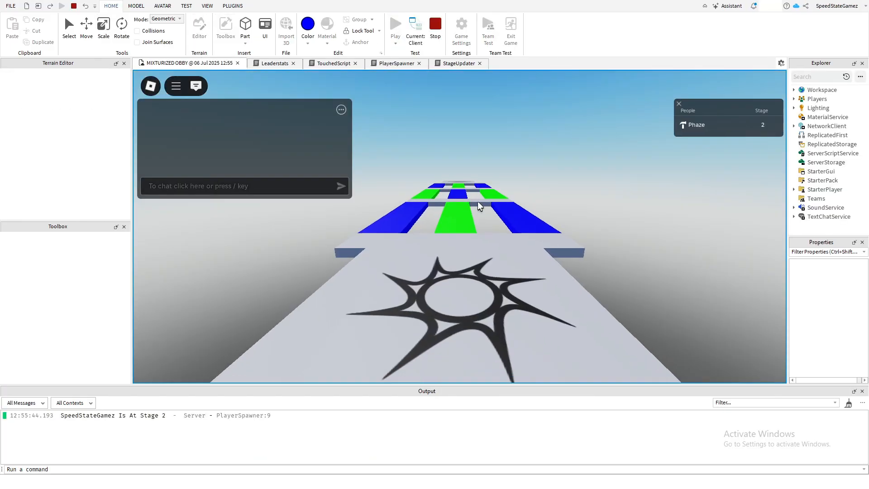
pyautogui.press('w')
pyautogui.moveTo(480, 203); pyautogui.dragTo(542, 230, button='right')
pyautogui.press('s')
pyautogui.press('w')
pyautogui.press('space')
pyautogui.press('space')
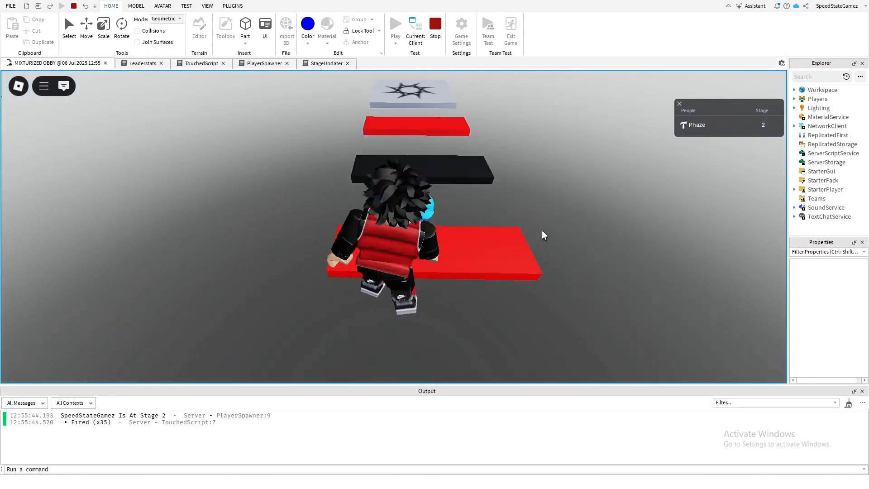
pyautogui.press('space')
pyautogui.press('space')
pyautogui.press('space')
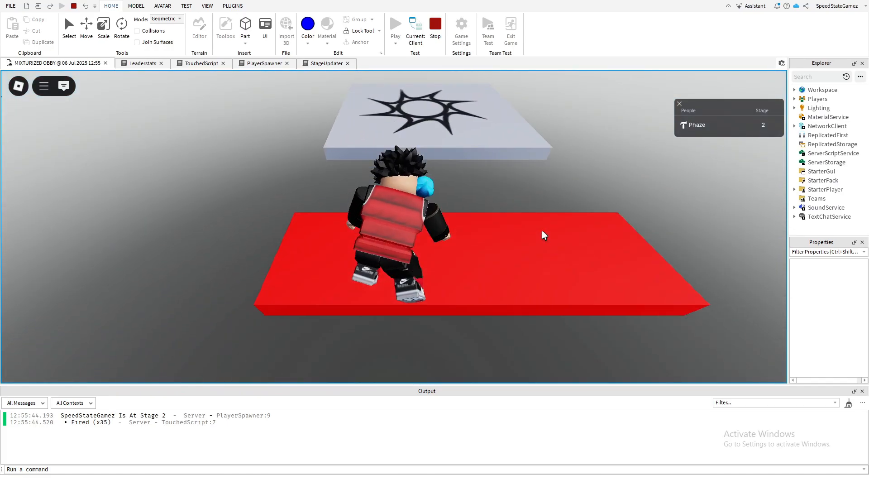
# - Turn the character around and jump across the red and black platforms back to the second checkpoint
pyautogui.moveTo(542, 230); pyautogui.dragTo(544, 227, button='right')
pyautogui.press('space')
pyautogui.press('space')
pyautogui.press('space')
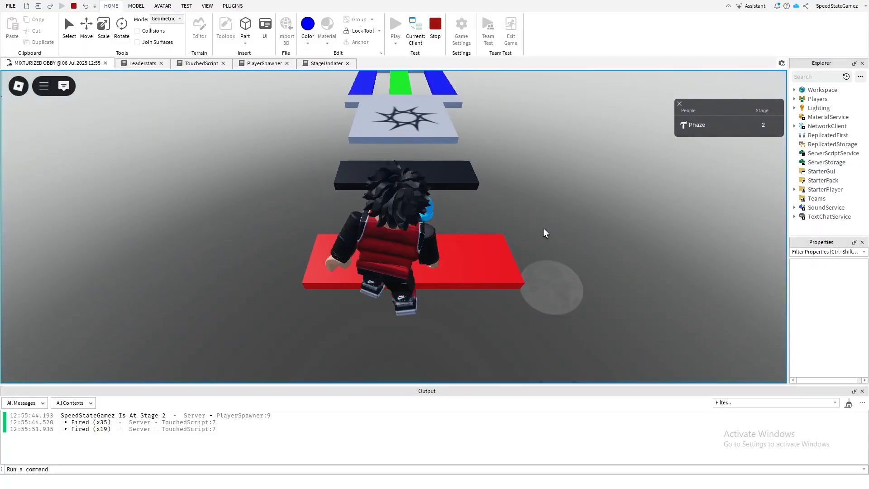
pyautogui.press('space')
pyautogui.press('space')
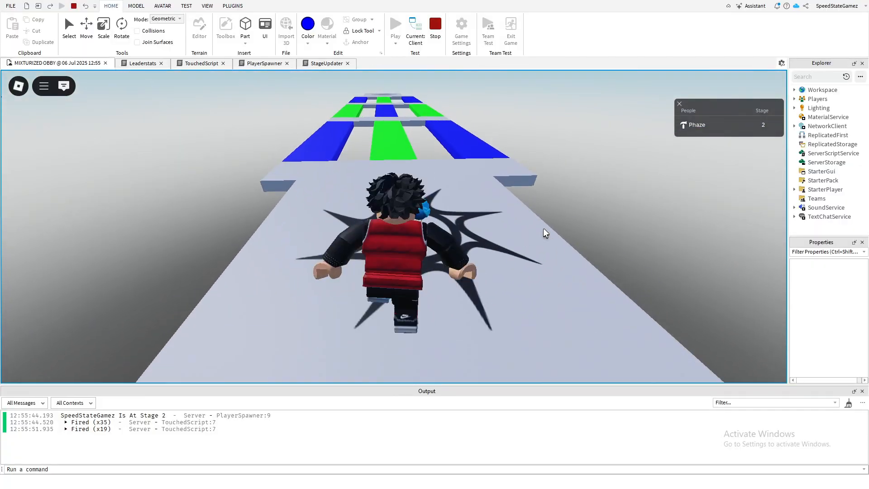
# - Run the character over the blue and green bridges to the third checkpoint and end the playtest
pyautogui.moveTo(550, 230)
pyautogui.mouseDown(button='right')
pyautogui.moveTo(543, 234)
pyautogui.moveTo(555, 237)
pyautogui.mouseUp(button='right')
pyautogui.press('w')
pyautogui.press('w')
pyautogui.press('d')
pyautogui.press('w')
pyautogui.press('w')
pyautogui.press('space')
pyautogui.press('s')
pyautogui.click(435, 25)
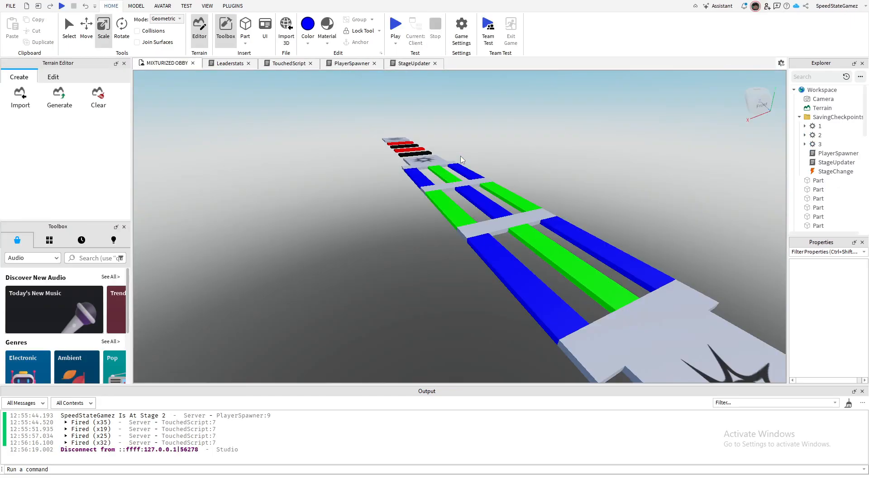
# - Playtest again to check the character's spawn point and stage on rejoining, walk around the checkpoint, and stop the test
pyautogui.click(394, 28)
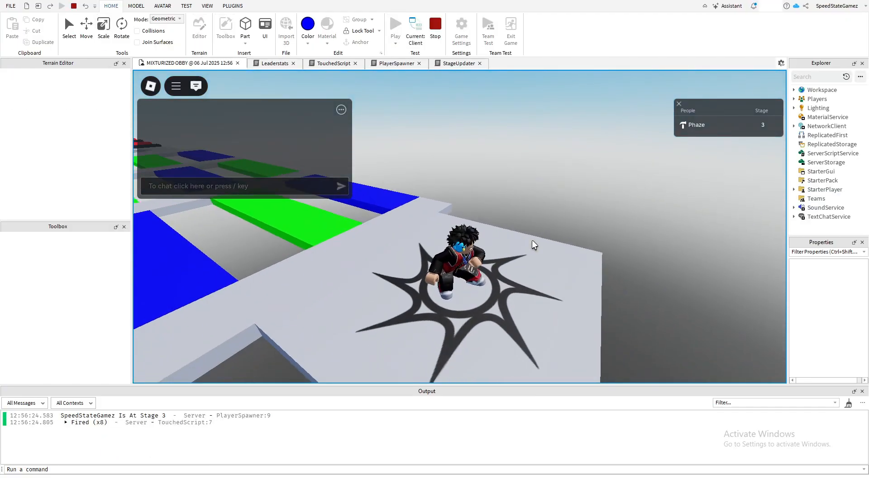
pyautogui.press('s')
pyautogui.moveTo(532, 240); pyautogui.dragTo(532, 238, button='right')
pyautogui.press('w')
pyautogui.press('s')
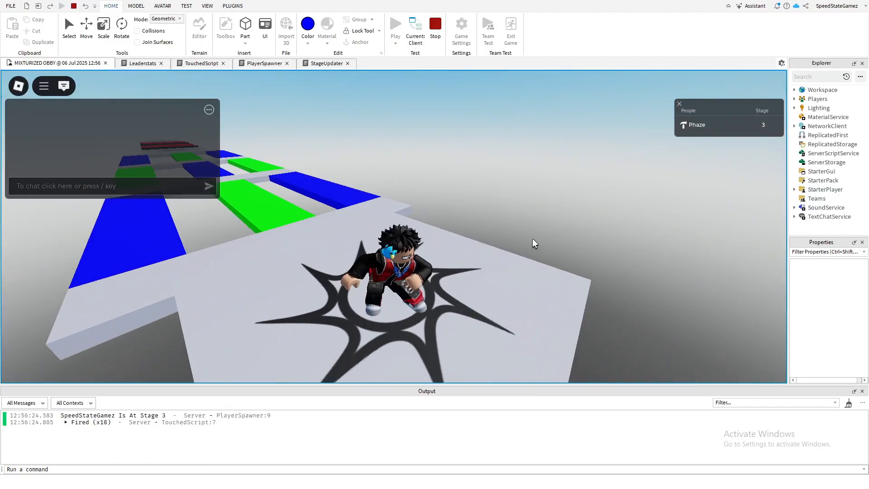
pyautogui.press('w')
pyautogui.press('s')
pyautogui.press('a')
pyautogui.press('d')
pyautogui.press('a')
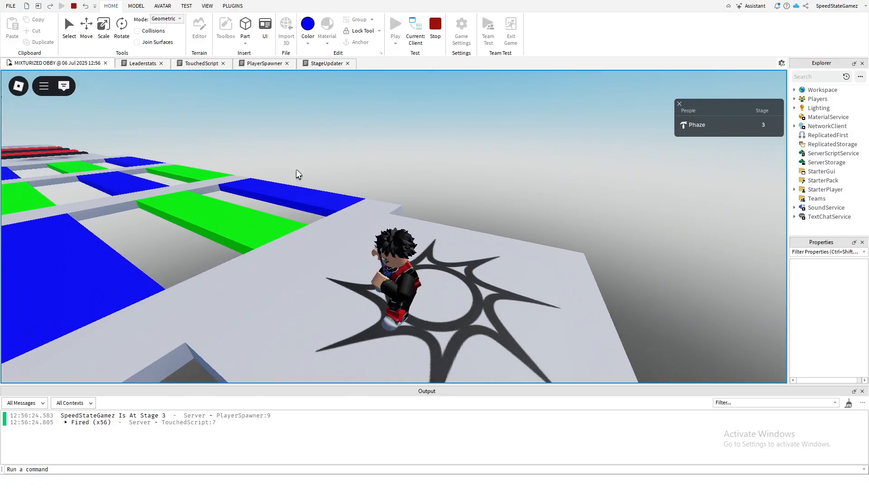
pyautogui.click(436, 27)
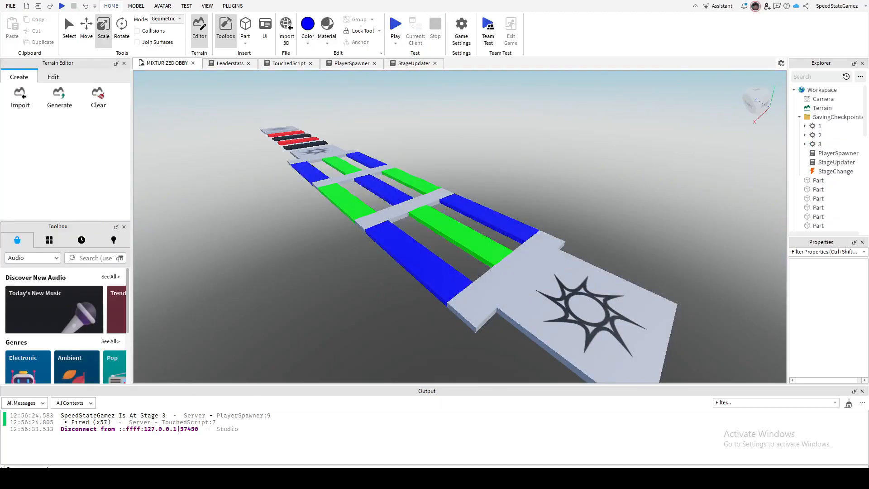
# - Switch to Notepad to read the lava bricks build notes and return to Roblox Studio at the third checkpoint
pyautogui.hotkey('alt', 'Tab')
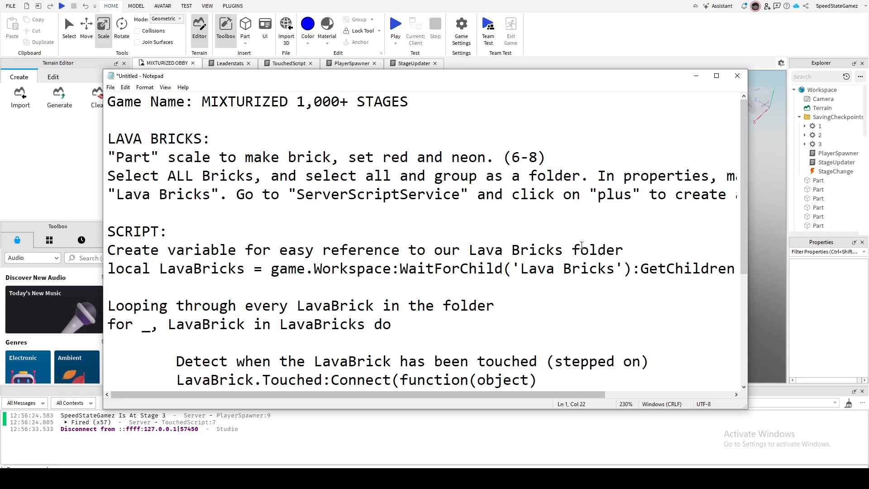
pyautogui.hotkey('alt', 'Tab')
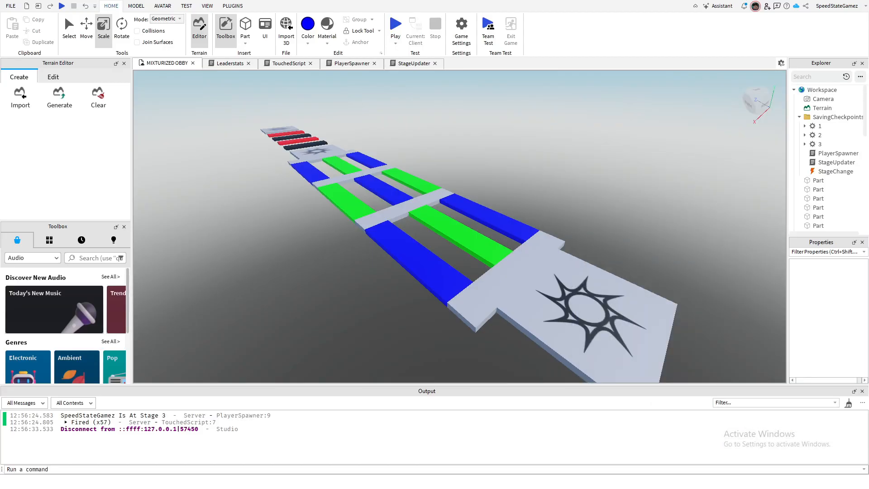
pyautogui.moveTo(644, 204); pyautogui.dragTo(633, 217, button='right')
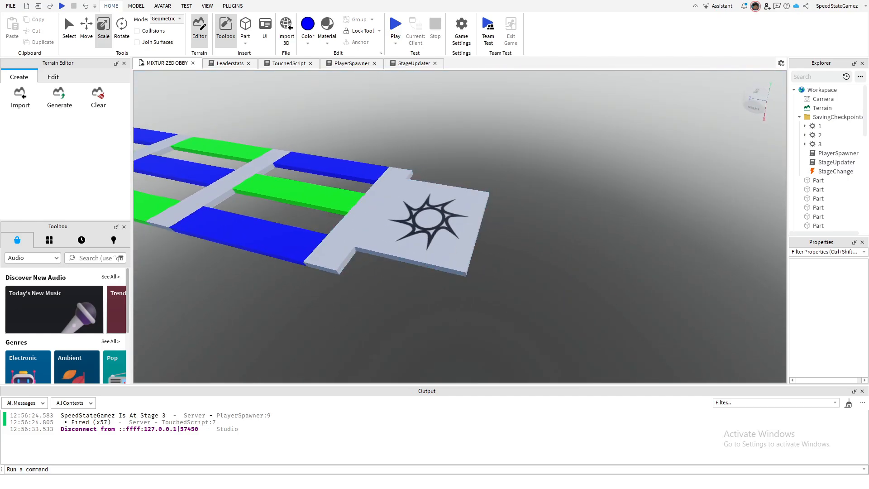
# - Duplicate the grey strip in front of the third checkpoint and move the copy past the checkpoint's far edge, leaving a small gap
pyautogui.click(342, 256)
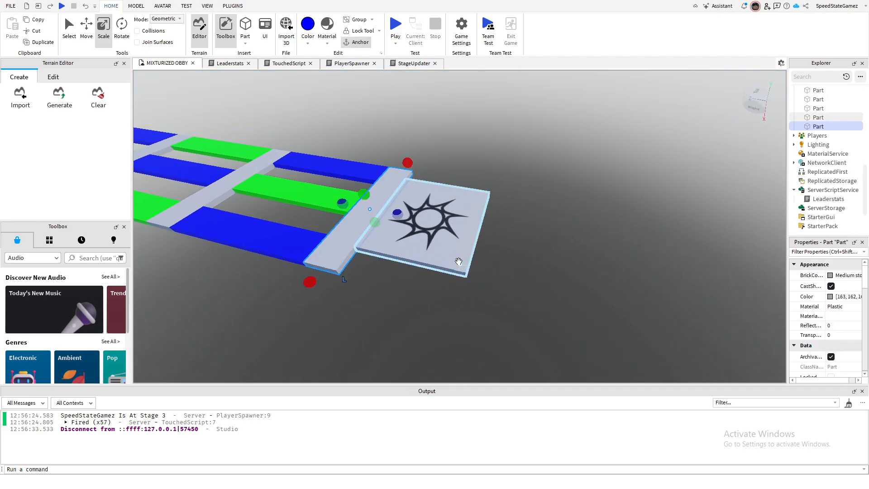
pyautogui.moveTo(524, 271); pyautogui.dragTo(521, 272, button='right')
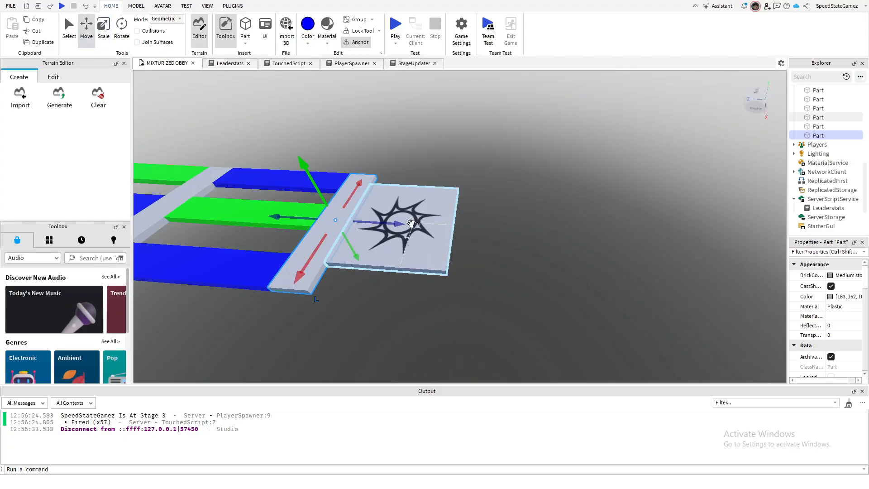
pyautogui.moveTo(415, 223); pyautogui.dragTo(401, 227)
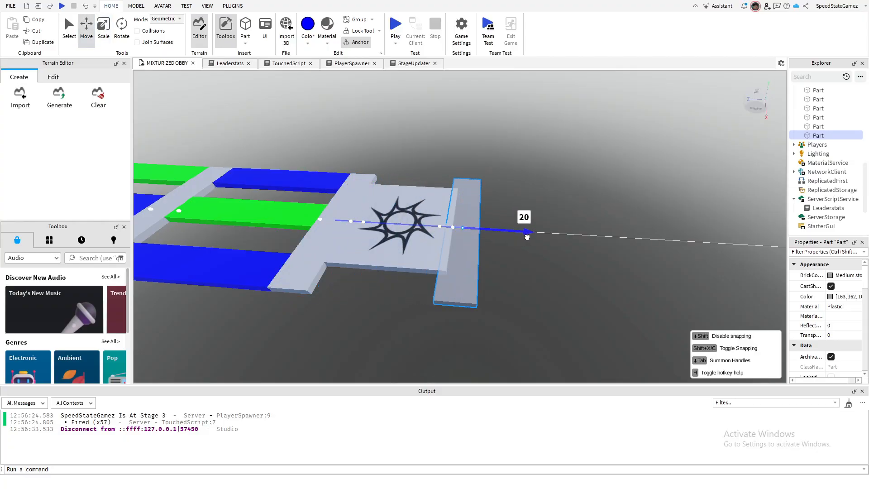
pyautogui.moveTo(531, 237); pyautogui.dragTo(533, 237)
pyautogui.press('d')
pyautogui.press('d')
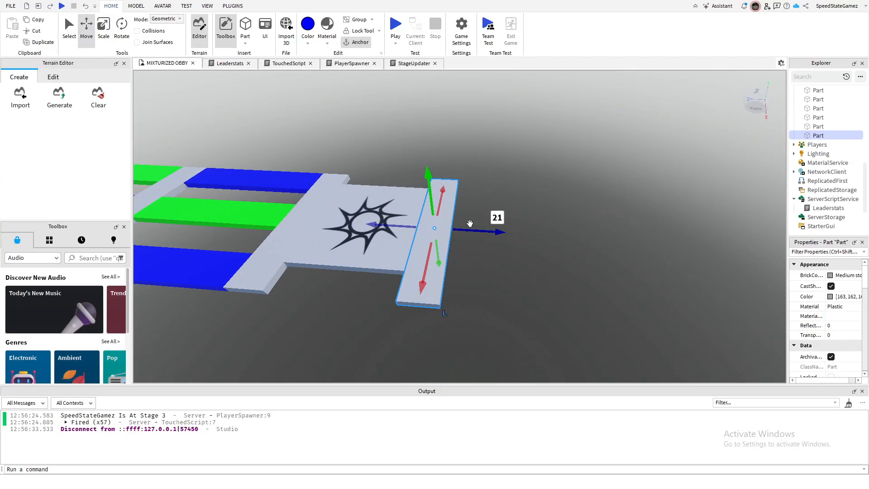
pyautogui.moveTo(443, 232)
pyautogui.mouseDown()
pyautogui.moveTo(470, 233)
pyautogui.moveTo(434, 230)
pyautogui.mouseUp()
pyautogui.press('d')
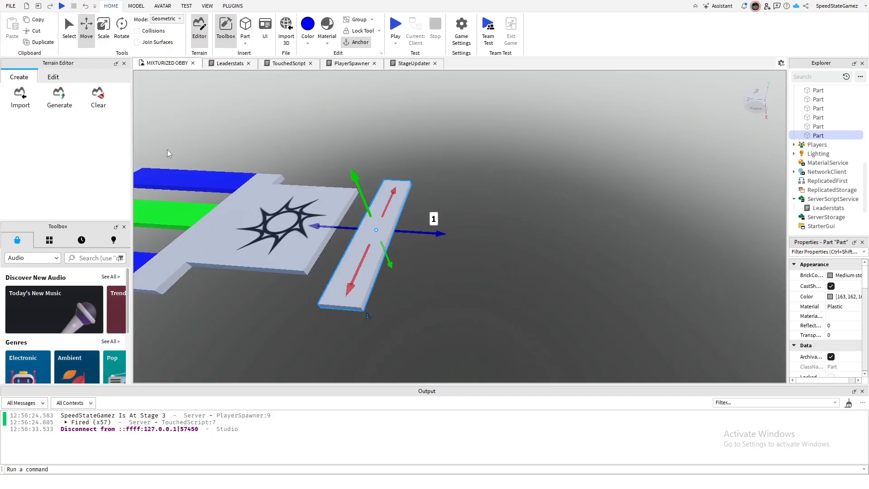
pyautogui.press('d')
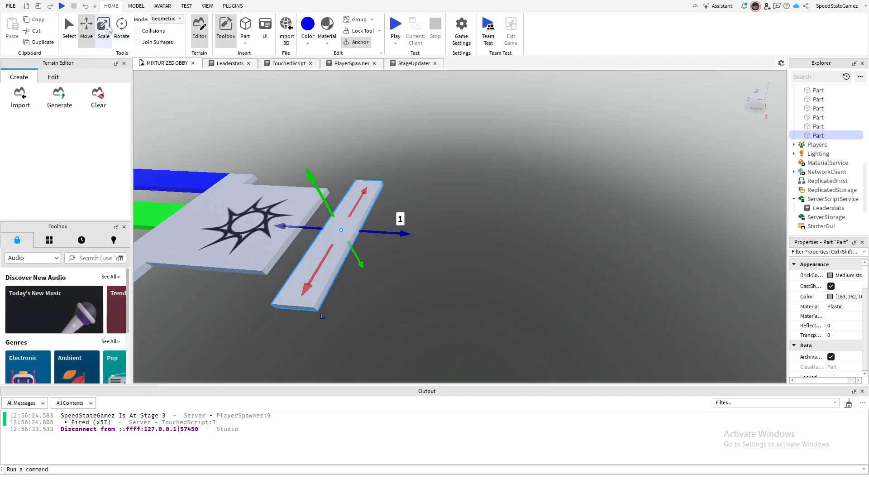
# - Scale the copied strip along the course direction into a long platform about 86 studs long
pyautogui.moveTo(373, 231); pyautogui.dragTo(667, 265)
pyautogui.scroll(-1, 671, 271)
pyautogui.moveTo(668, 264); pyautogui.dragTo(668, 264, button='right')
pyautogui.moveTo(614, 308); pyautogui.dragTo(600, 299)
pyautogui.moveTo(600, 299); pyautogui.dragTo(602, 297, button='right')
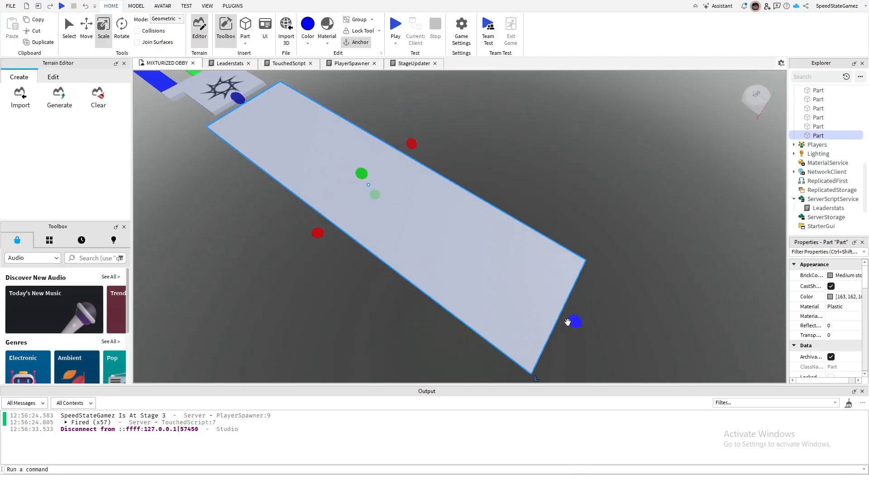
pyautogui.moveTo(578, 322); pyautogui.dragTo(560, 320)
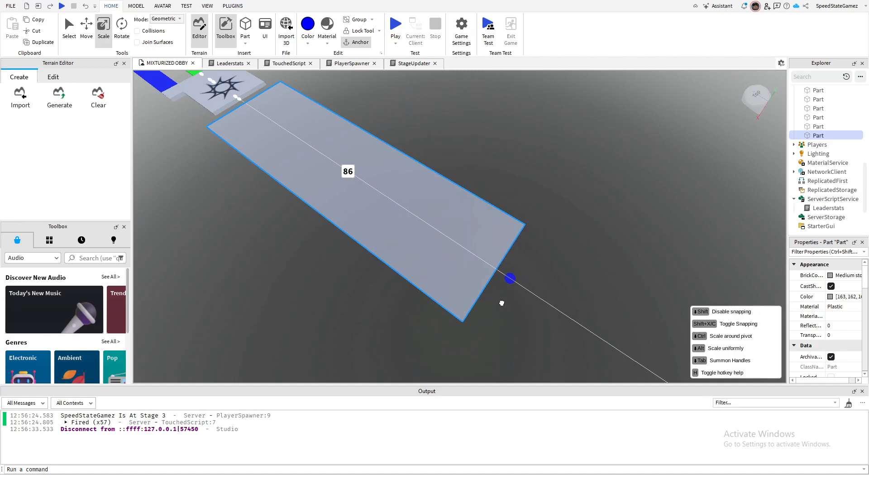
pyautogui.moveTo(499, 302); pyautogui.dragTo(493, 298)
# - Insert a new block part on the long platform near the checkpoint end and adjust its position there
pyautogui.click(550, 260)
pyautogui.moveTo(552, 260); pyautogui.dragTo(510, 211, button='right')
pyautogui.press('d')
pyautogui.scroll(2, 537, 244)
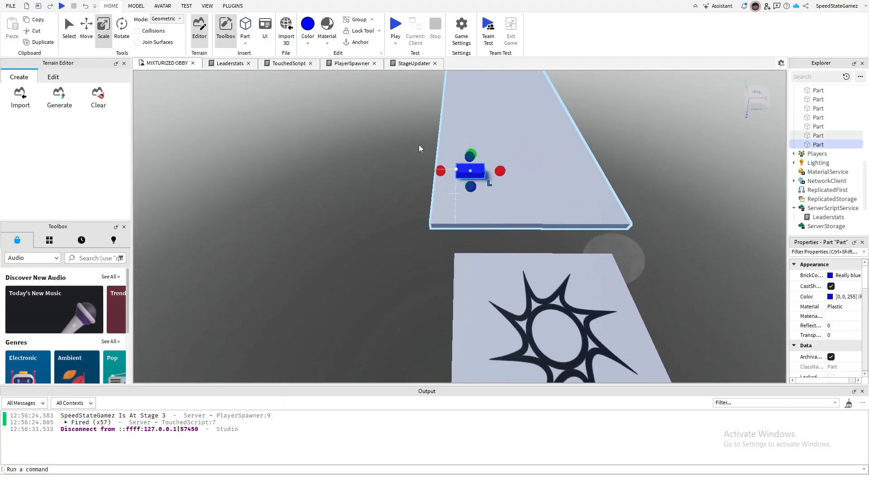
pyautogui.click(87, 30)
pyautogui.moveTo(357, 177); pyautogui.dragTo(357, 177, button='right')
pyautogui.press('a')
pyautogui.moveTo(533, 225); pyautogui.dragTo(565, 229)
pyautogui.moveTo(564, 229); pyautogui.dragTo(245, 97, button='right')
pyautogui.press('d')
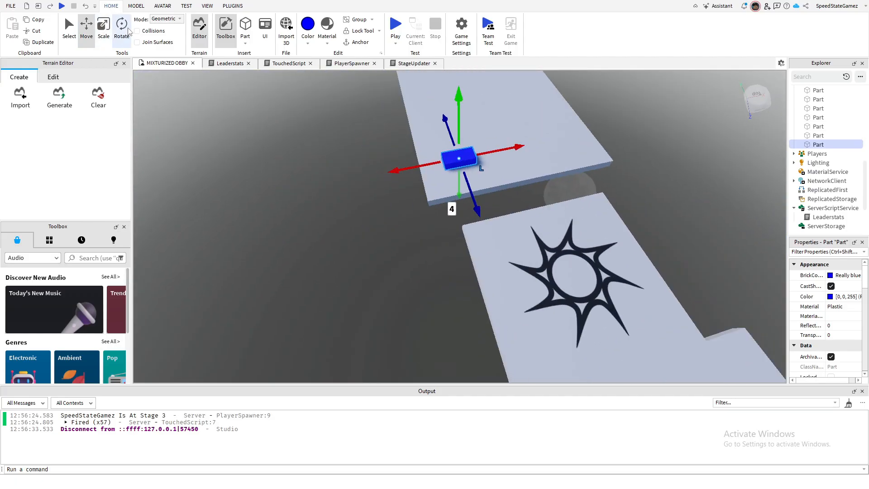
# - Stretch the blue block across the platform's full width and move it 1 stud farther away from the checkpoint
pyautogui.click(104, 28)
pyautogui.moveTo(340, 180); pyautogui.dragTo(340, 180, button='right')
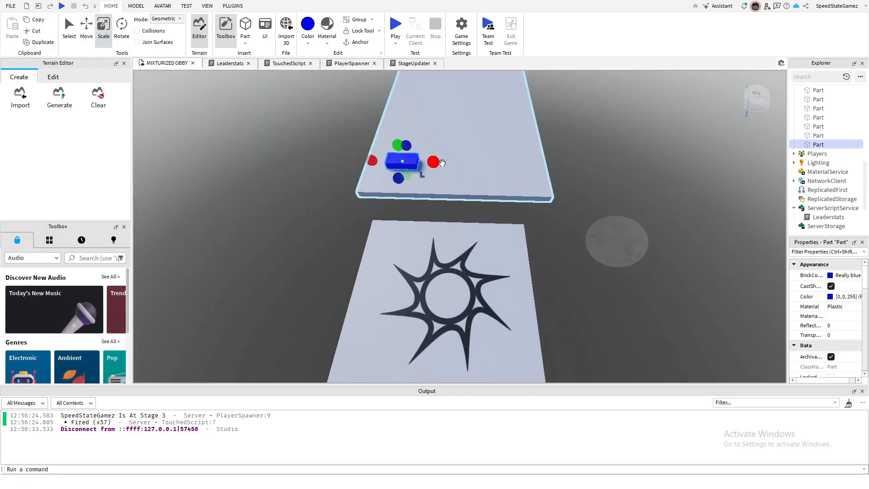
pyautogui.moveTo(433, 164); pyautogui.dragTo(562, 173)
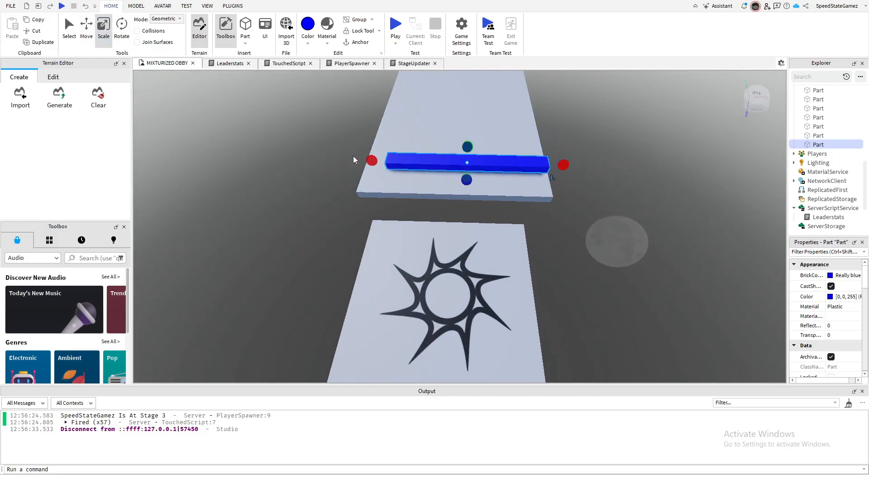
pyautogui.moveTo(373, 159); pyautogui.dragTo(349, 160)
pyautogui.moveTo(306, 271); pyautogui.dragTo(303, 271, button='right')
pyautogui.moveTo(555, 287); pyautogui.dragTo(551, 275, button='right')
pyautogui.moveTo(413, 198); pyautogui.dragTo(399, 197)
pyautogui.moveTo(527, 219); pyautogui.dragTo(539, 205, button='right')
# - Colour the bar Really red, set its material to Neon, and anchor it
pyautogui.click(308, 43)
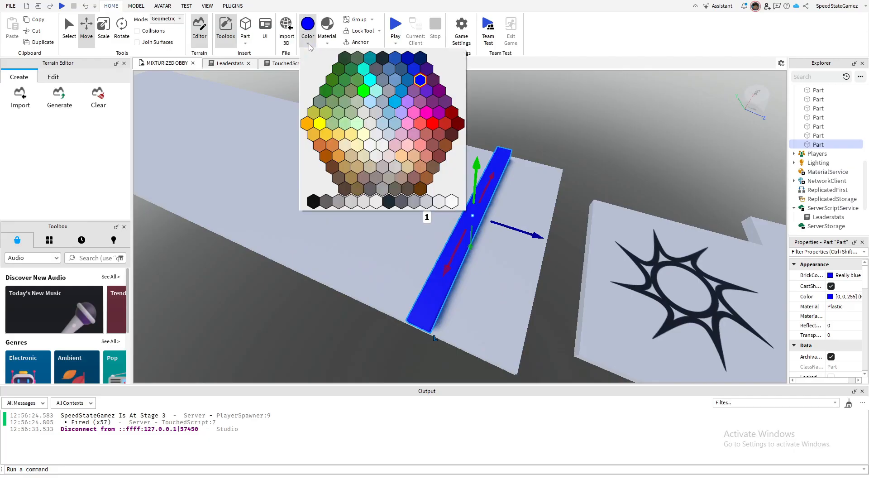
pyautogui.click(432, 125)
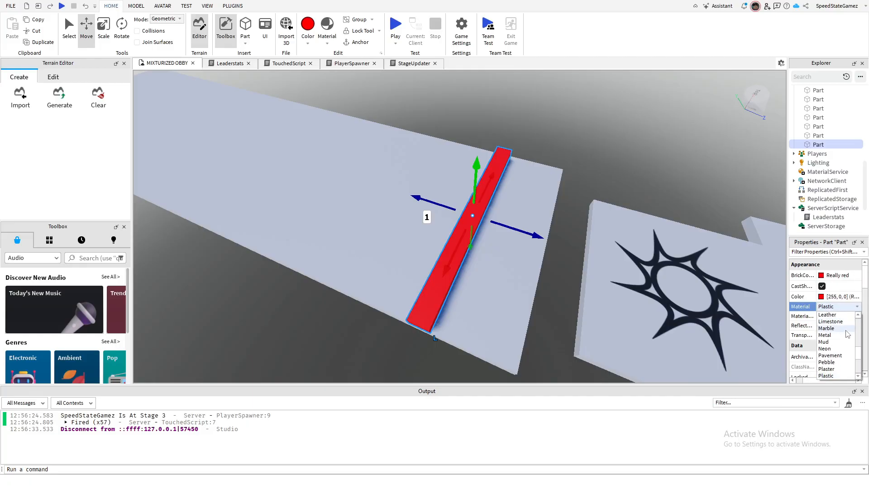
pyautogui.moveTo(624, 309); pyautogui.dragTo(571, 326, button='middle')
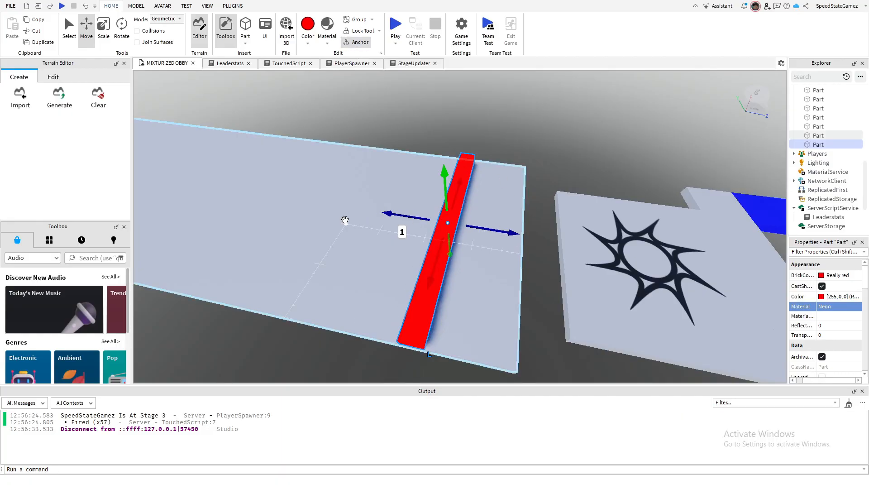
# - Duplicate the red neon bar and move the copy 10 studs farther along the platform
pyautogui.click(345, 219)
pyautogui.moveTo(353, 212)
pyautogui.mouseDown(button='right')
pyautogui.moveTo(334, 168)
pyautogui.moveTo(370, 202)
pyautogui.moveTo(335, 232)
pyautogui.moveTo(354, 224)
pyautogui.mouseUp(button='right')
pyautogui.click(336, 232)
pyautogui.click(466, 236)
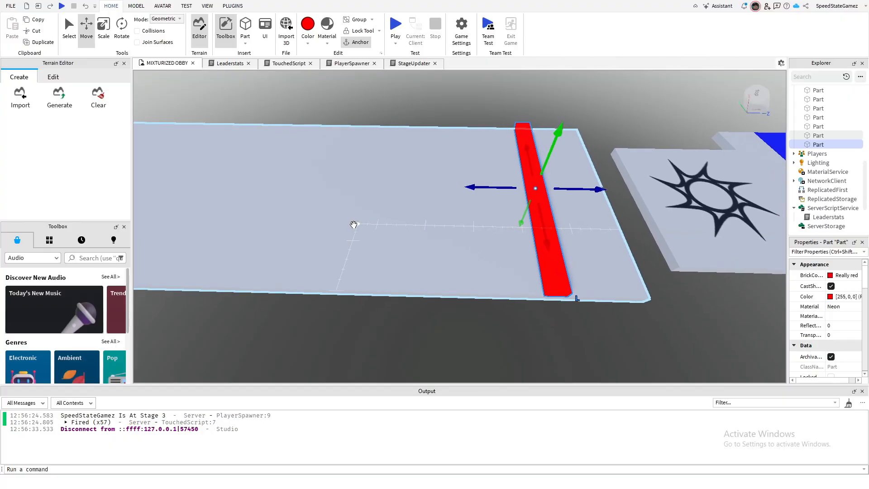
pyautogui.hotkey('ctrl', 'd')
pyautogui.moveTo(480, 190); pyautogui.dragTo(387, 190)
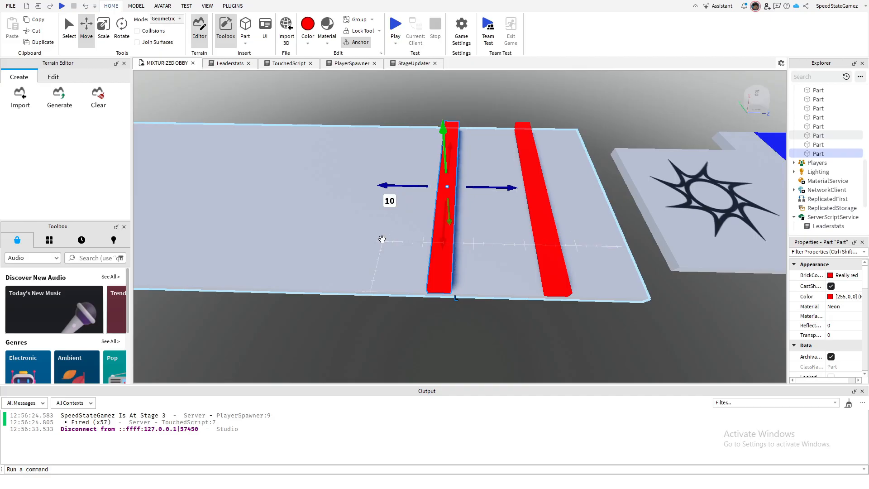
# - Duplicate the second red bar and move this third bar 10 studs farther from the checkpoint
pyautogui.press('a')
pyautogui.click(509, 190)
pyautogui.moveTo(482, 188); pyautogui.dragTo(393, 189)
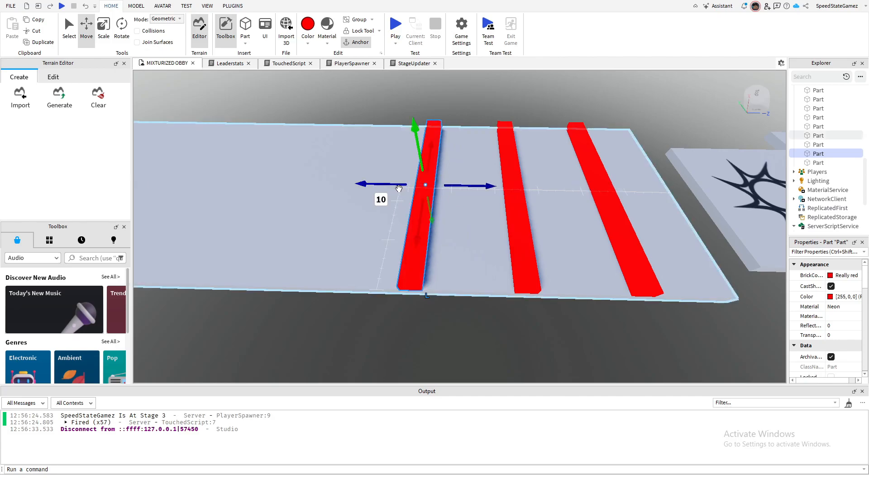
pyautogui.press('d')
pyautogui.press('a')
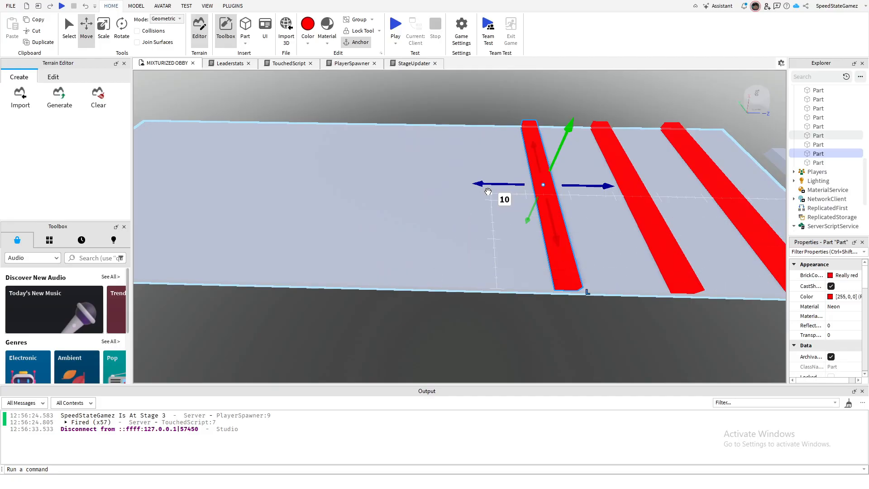
# - Duplicate the third red bar and place the fourth bar farther along the platform at the same spacing
pyautogui.hotkey('ctrl', 'd')
pyautogui.moveTo(489, 188); pyautogui.dragTo(395, 187)
pyautogui.press('d')
pyautogui.press('a')
pyautogui.click(446, 189)
pyautogui.moveTo(394, 189); pyautogui.dragTo(429, 184)
pyautogui.click(392, 189)
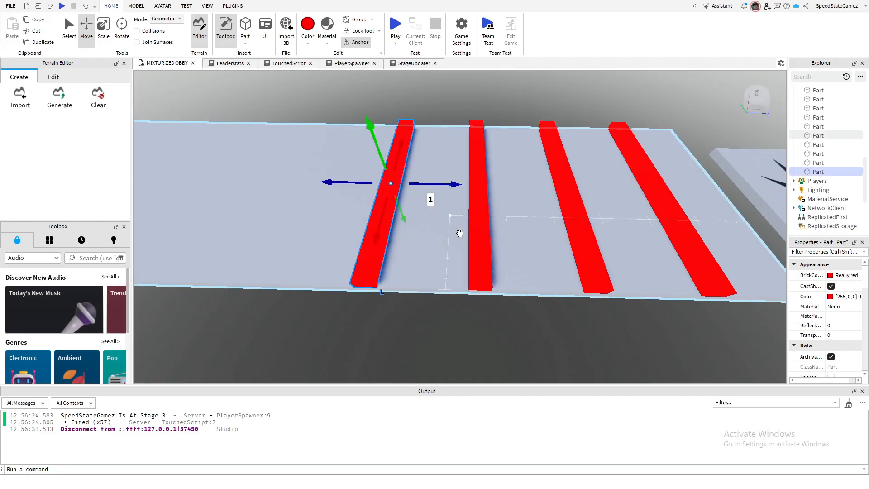
# - Duplicate the fourth red bar and place the fifth bar 10 studs farther along the platform
pyautogui.press('d')
pyautogui.press('s')
pyautogui.press('a')
pyautogui.press('a')
pyautogui.press('w')
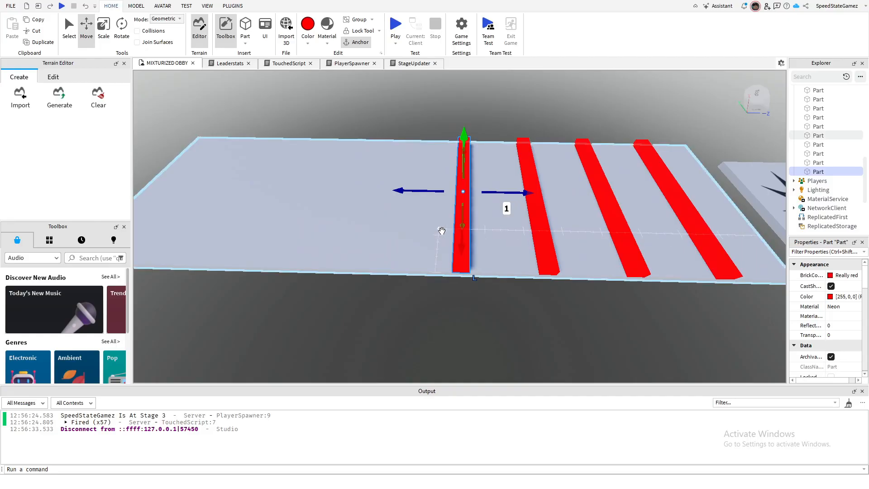
pyautogui.hotkey('ctrl', 'd')
pyautogui.press('a')
pyautogui.moveTo(432, 192); pyautogui.dragTo(359, 194)
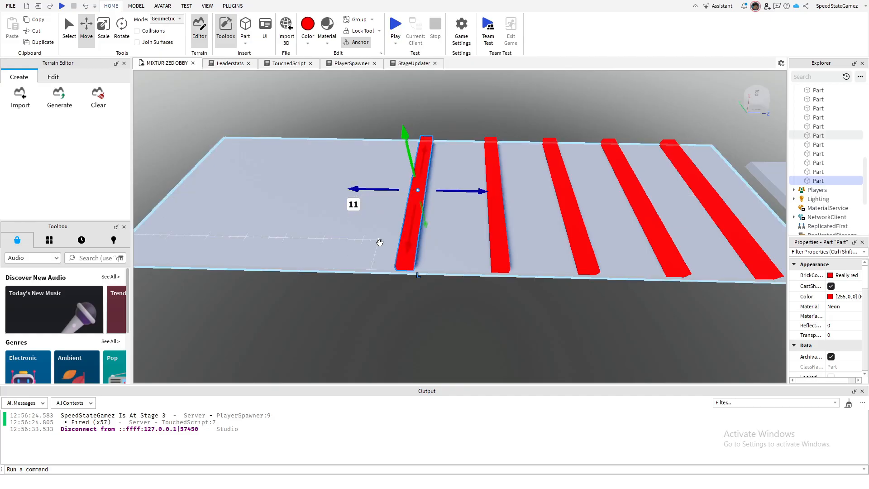
pyautogui.moveTo(461, 193); pyautogui.dragTo(470, 193)
pyautogui.press('a')
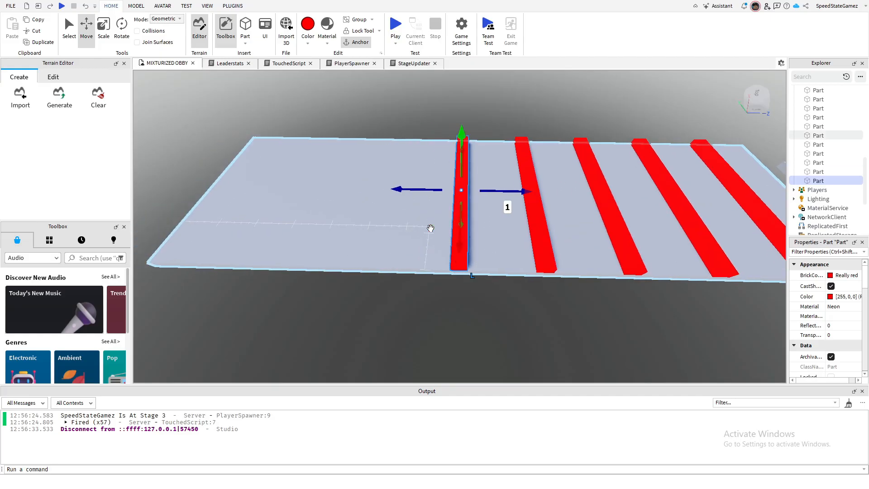
# - Duplicate the fifth red bar and move the sixth bar 10 studs farther from the checkpoint
pyautogui.hotkey('ctrl', 'd')
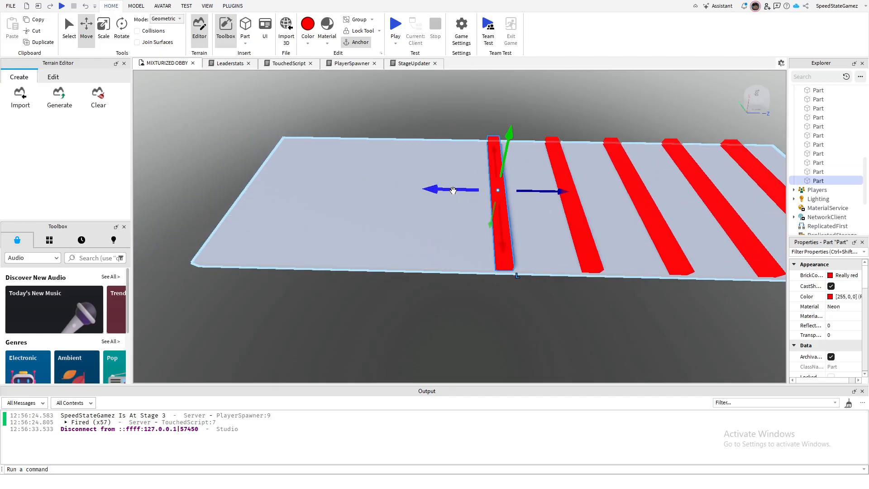
pyautogui.moveTo(453, 189); pyautogui.dragTo(381, 192)
pyautogui.press('d')
pyautogui.press('a')
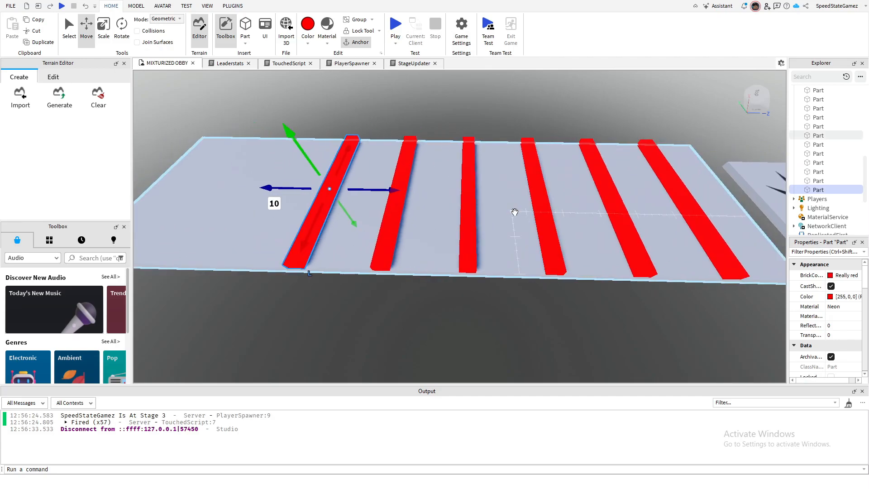
# - Duplicate the sixth red bar and move the seventh bar 10 studs toward the platform's far end
pyautogui.press('a')
pyautogui.hotkey('ctrl', 'd')
pyautogui.moveTo(444, 192); pyautogui.dragTo(370, 190)
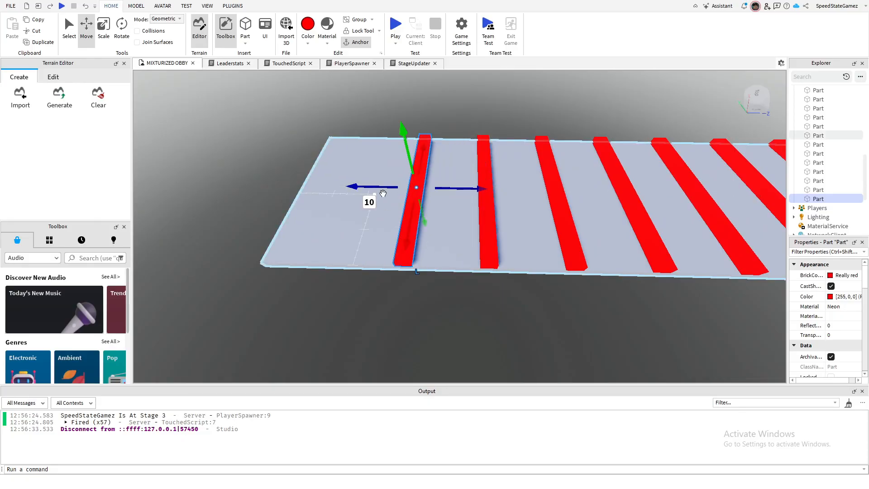
pyautogui.scroll(-3, 446, 205)
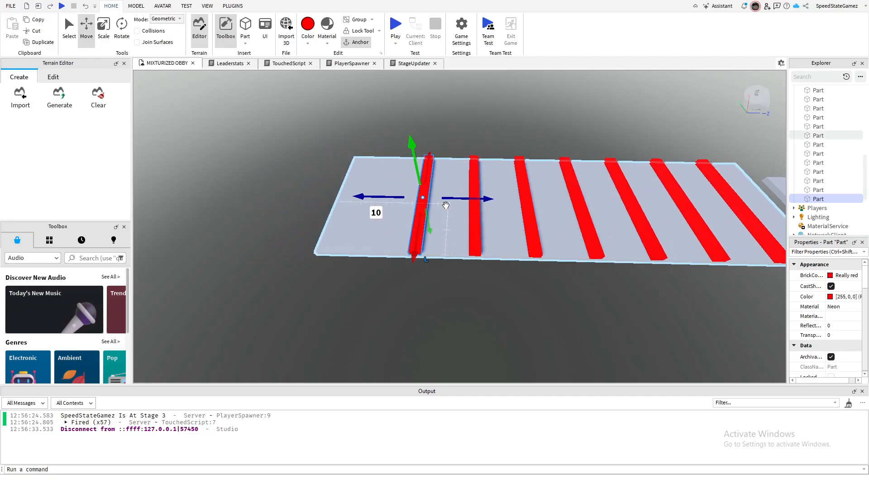
# - Duplicate the seventh red bar and move the eighth bar 10 studs, close to the platform's far edge
pyautogui.press('a')
pyautogui.press('w')
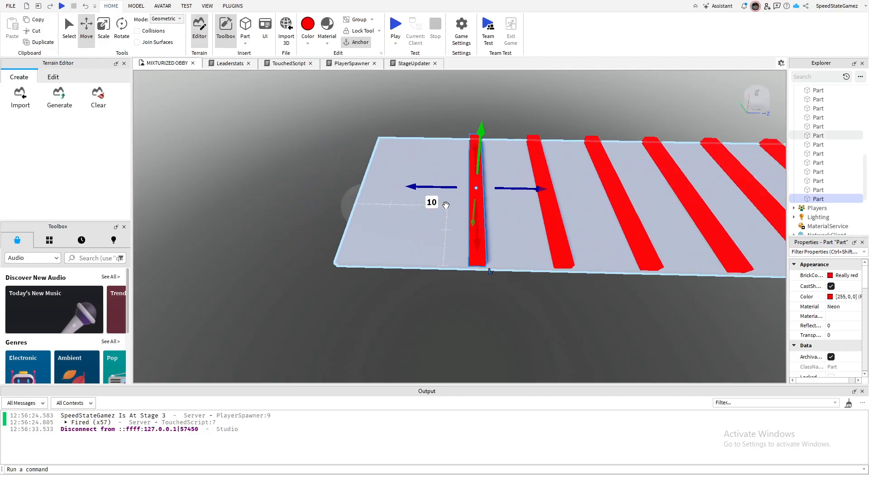
pyautogui.hotkey('ctrl', 'd')
pyautogui.moveTo(435, 187); pyautogui.dragTo(376, 190)
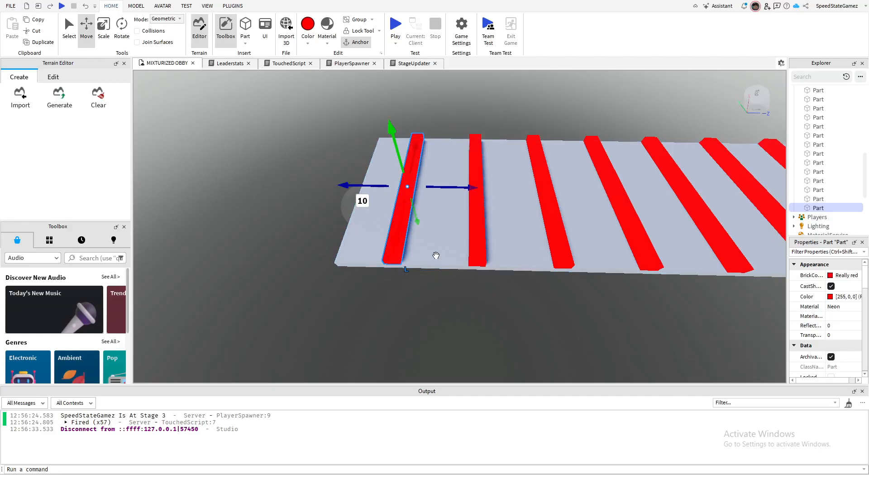
pyautogui.press('d')
# - Clear the selection and inspect the row of red bars along the platform back to the third checkpoint
pyautogui.click(528, 328)
pyautogui.moveTo(528, 328); pyautogui.dragTo(544, 298, button='right')
pyautogui.press('a')
pyautogui.press('w')
pyautogui.press('d')
pyautogui.press('s')
pyautogui.click(468, 196)
pyautogui.click(545, 324)
pyautogui.press('d')
pyautogui.press('d')
pyautogui.press('s')
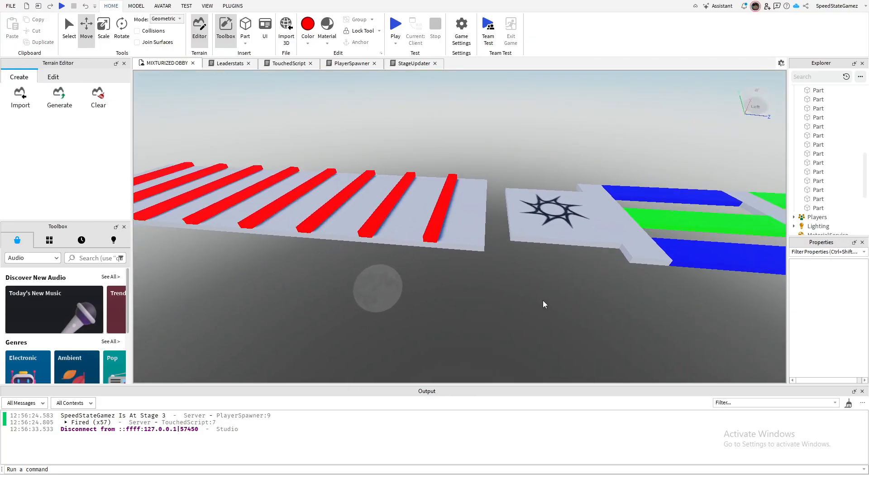
# - Duplicate checkpoint 3 together with its decal inside the SavingCheckpoints folder
pyautogui.press('a')
pyautogui.press('s')
pyautogui.moveTo(561, 241); pyautogui.dragTo(561, 240, button='right')
pyautogui.press('d')
pyautogui.press('d')
pyautogui.moveTo(617, 166); pyautogui.dragTo(447, 239)
pyautogui.moveTo(448, 278); pyautogui.dragTo(448, 278, button='right')
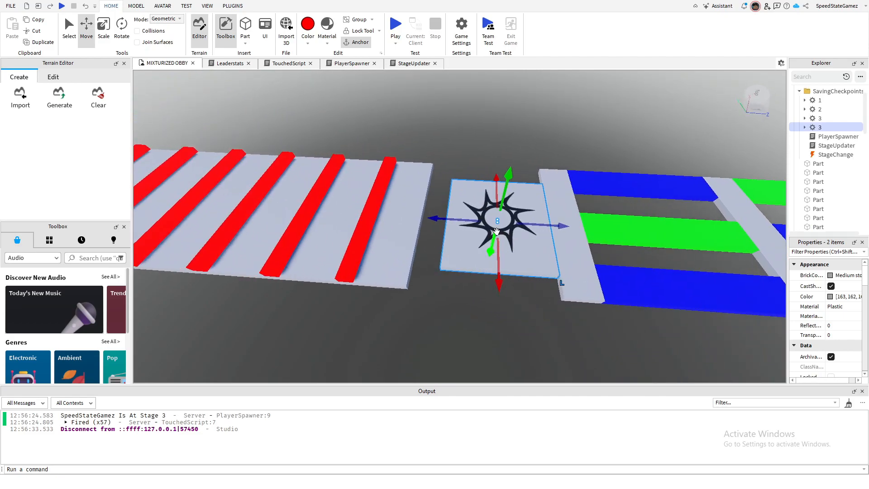
# - Move the duplicated checkpoint past the red bars and place it just beyond the platform's far end
pyautogui.moveTo(478, 225); pyautogui.dragTo(373, 209)
pyautogui.press('a')
pyautogui.click(441, 295)
pyautogui.moveTo(441, 295); pyautogui.dragTo(426, 304, button='right')
pyautogui.click(329, 207)
pyautogui.click(426, 304)
pyautogui.moveTo(256, 171); pyautogui.dragTo(567, 259)
pyautogui.click(561, 298)
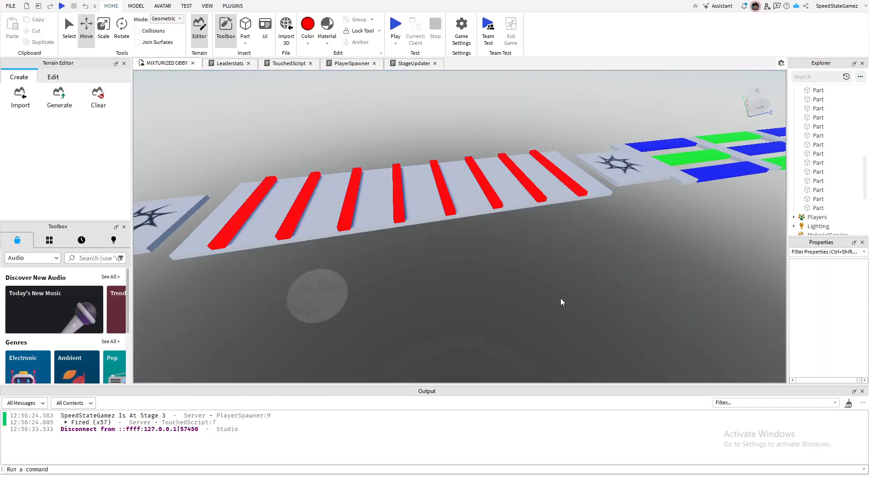
# - Select the long platform under the red bars and anchor it
pyautogui.moveTo(561, 298); pyautogui.dragTo(558, 298, button='right')
pyautogui.click(496, 199)
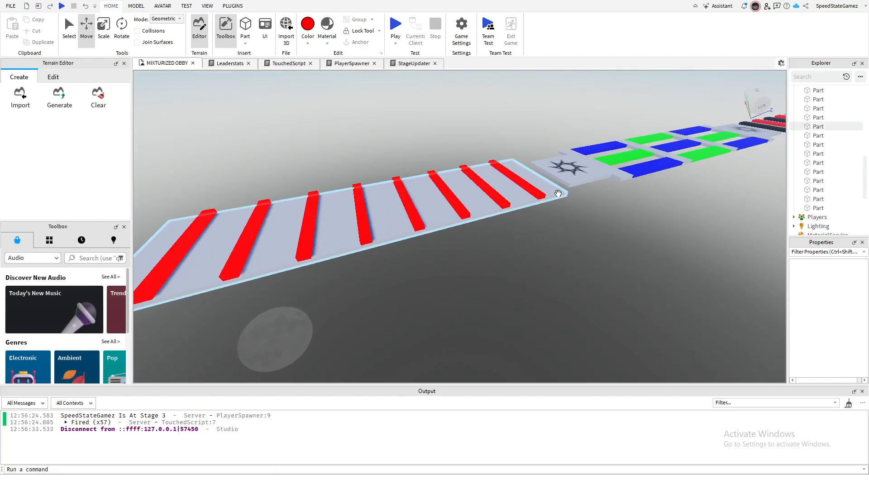
pyautogui.click(361, 42)
pyautogui.click(608, 306)
# - Play-test the stage by running and jumping the character over the first red bars, and stop the test
pyautogui.moveTo(607, 306); pyautogui.dragTo(550, 329, button='right')
pyautogui.press('d')
pyautogui.press('d')
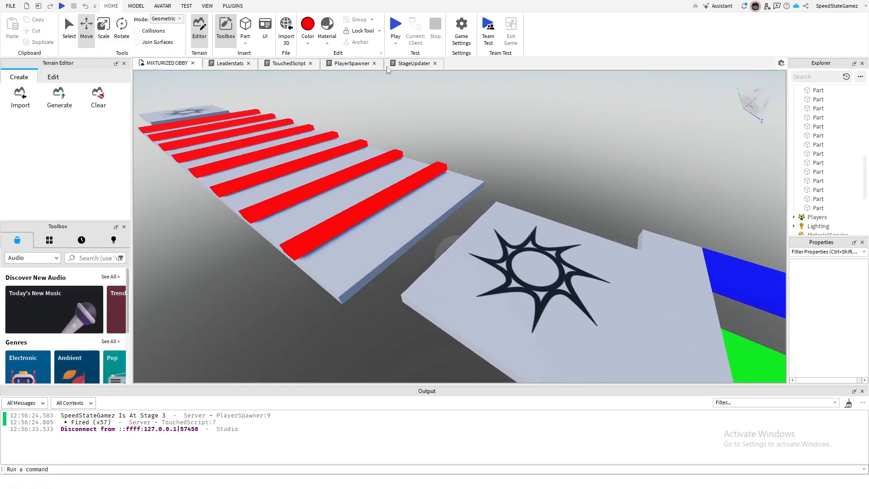
pyautogui.click(395, 27)
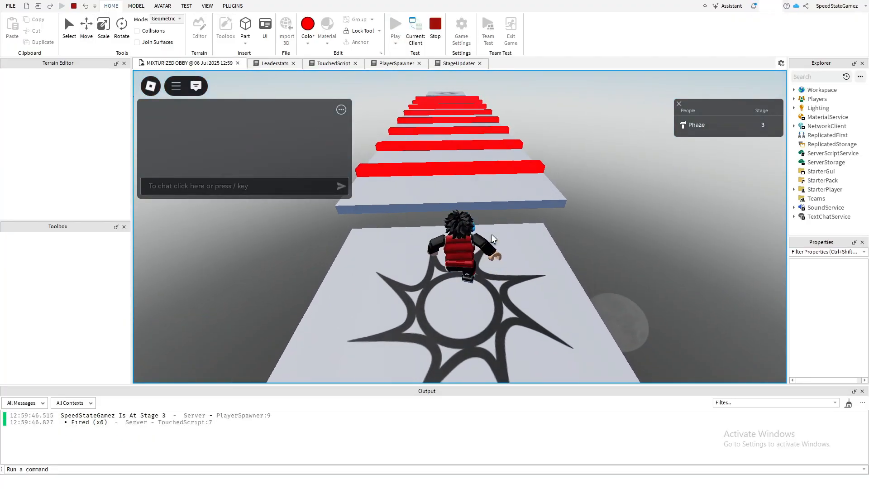
pyautogui.press('w')
pyautogui.moveTo(492, 235); pyautogui.dragTo(359, 235, button='right')
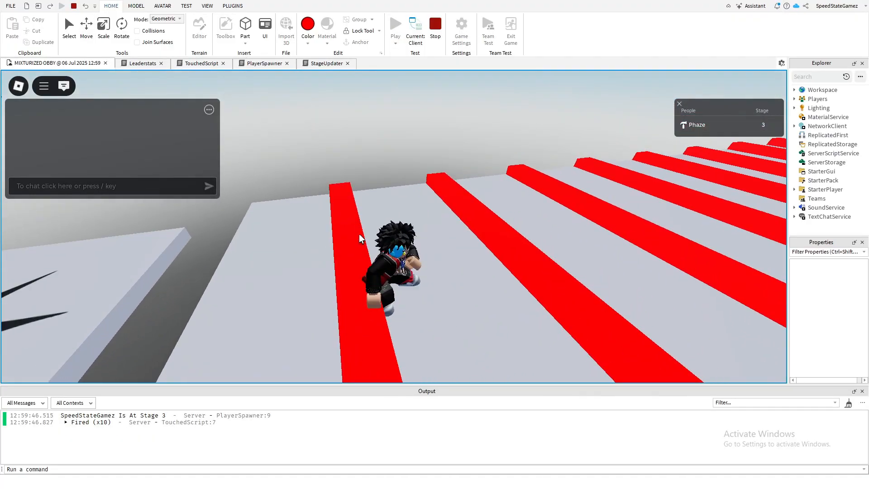
pyautogui.press('a')
pyautogui.moveTo(556, 240); pyautogui.dragTo(534, 240, button='right')
pyautogui.press('space')
pyautogui.press('a')
pyautogui.press('d')
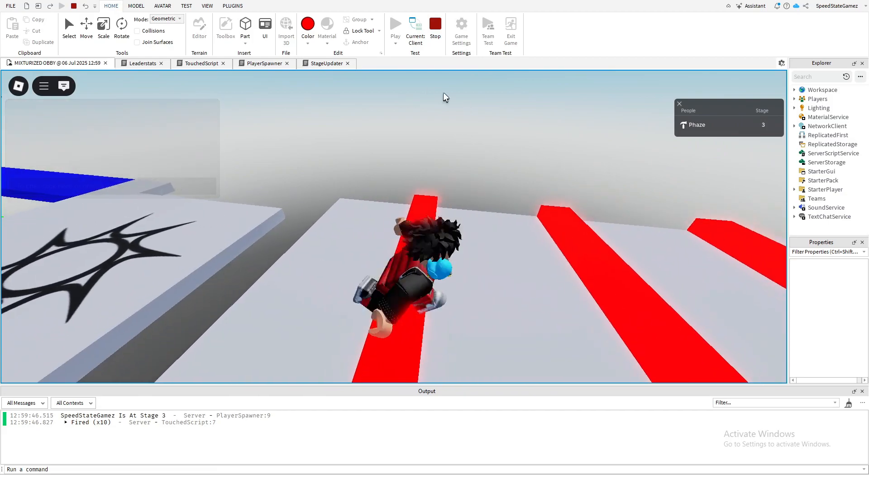
pyautogui.press('space')
pyautogui.click(442, 40)
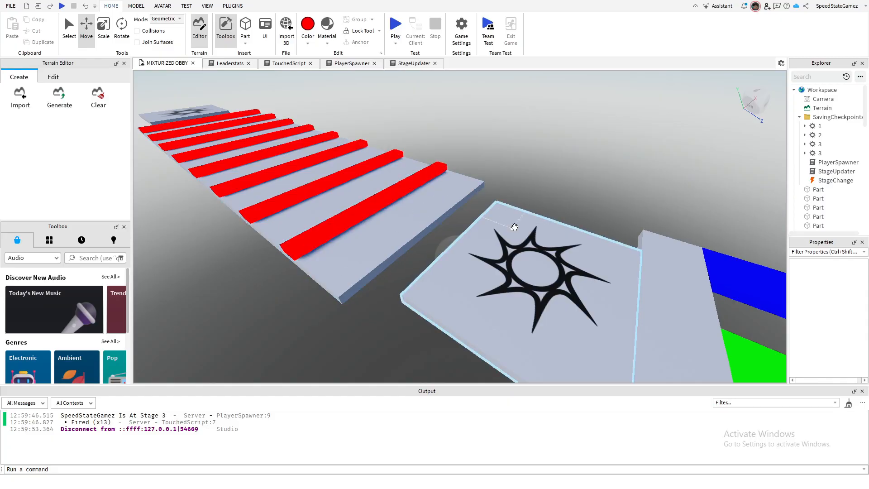
pyautogui.press('a')
pyautogui.moveTo(515, 227); pyautogui.dragTo(562, 235, button='right')
pyautogui.press('a')
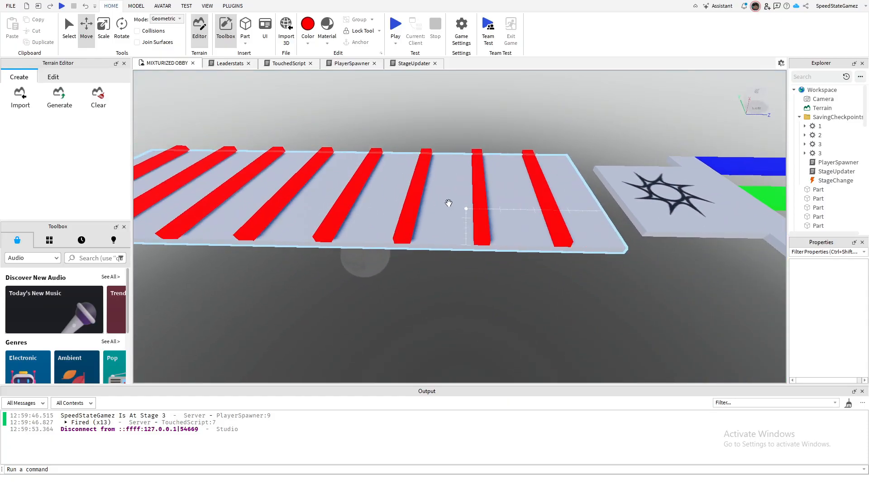
pyautogui.press('d')
pyautogui.moveTo(514, 259); pyautogui.dragTo(514, 282, button='right')
pyautogui.press('a')
pyautogui.click(637, 187)
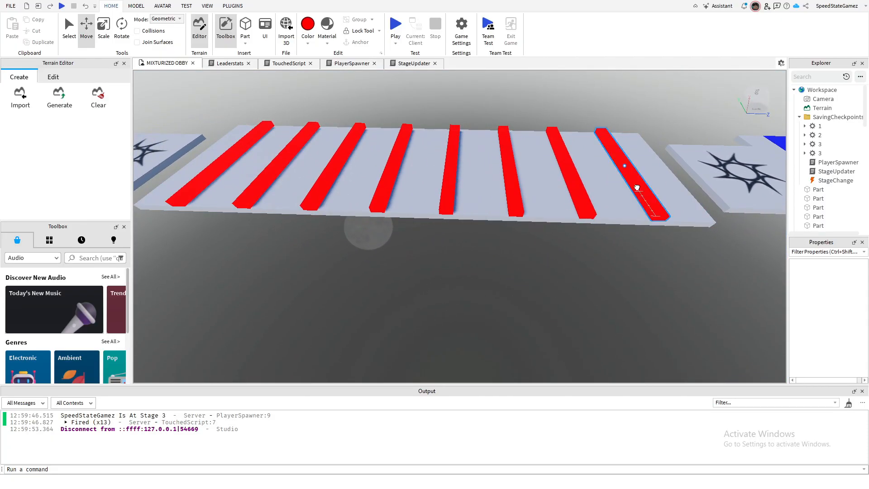
pyautogui.keyDown('ctrl'); pyautogui.click(583, 194); pyautogui.keyUp('ctrl')
pyautogui.keyDown('ctrl'); pyautogui.click(512, 181); pyautogui.keyUp('ctrl')
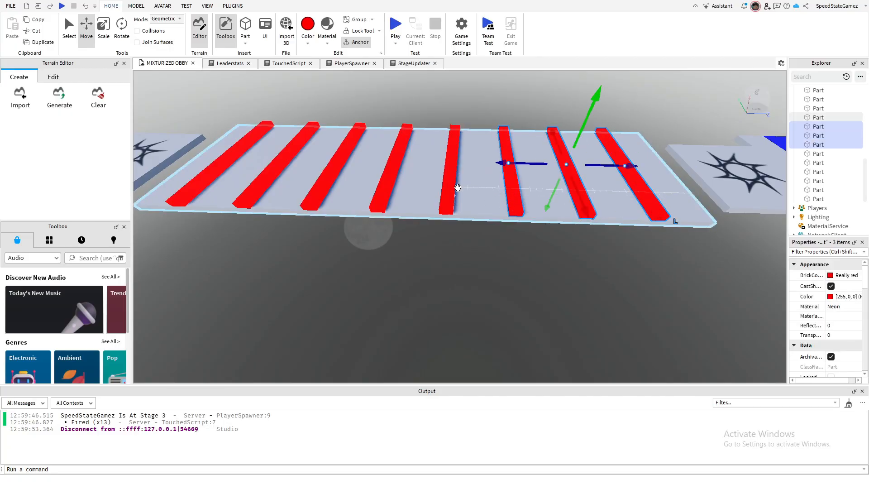
pyautogui.keyDown('ctrl'); pyautogui.click(450, 185); pyautogui.keyUp('ctrl')
pyautogui.keyDown('ctrl'); pyautogui.click(389, 180); pyautogui.keyUp('ctrl')
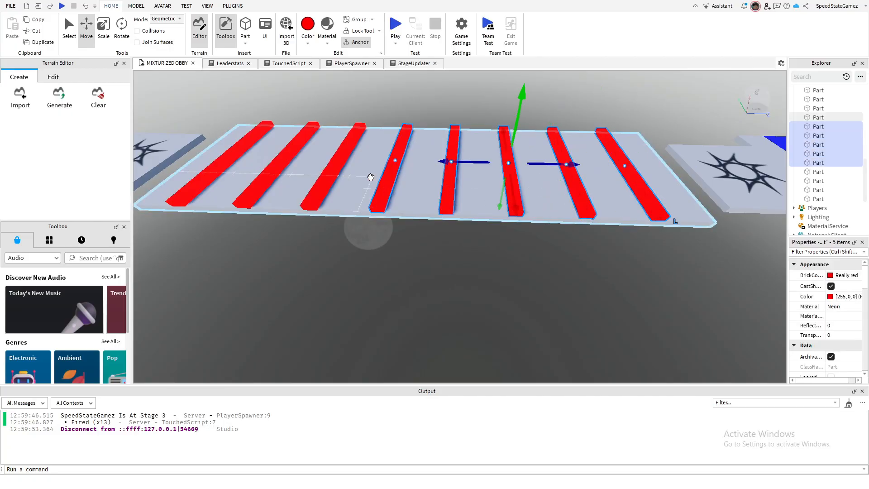
pyautogui.keyDown('ctrl'); pyautogui.click(335, 172); pyautogui.keyUp('ctrl')
pyautogui.keyDown('ctrl'); pyautogui.click(278, 161); pyautogui.keyUp('ctrl')
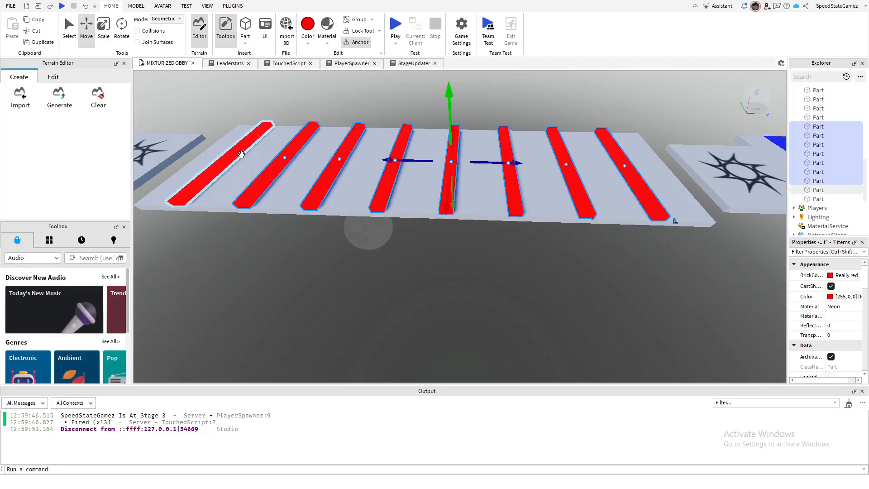
pyautogui.keyDown('ctrl'); pyautogui.click(241, 154); pyautogui.keyUp('ctrl')
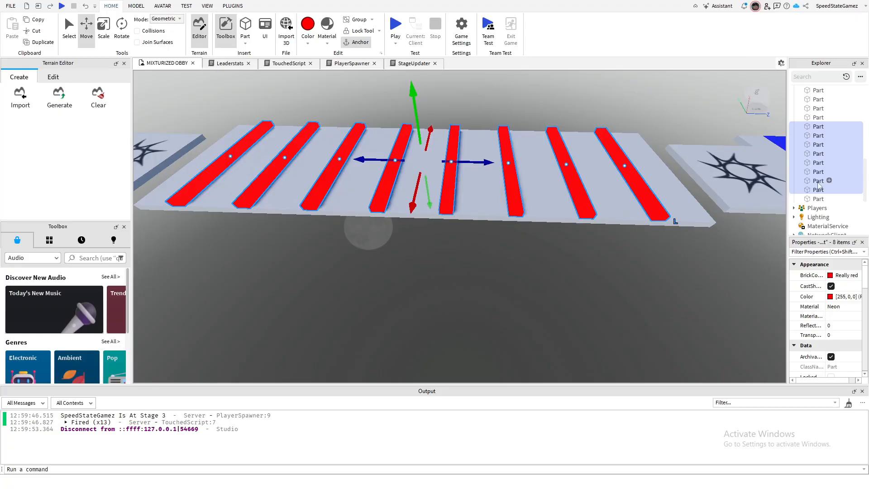
pyautogui.rightClick(818, 143)
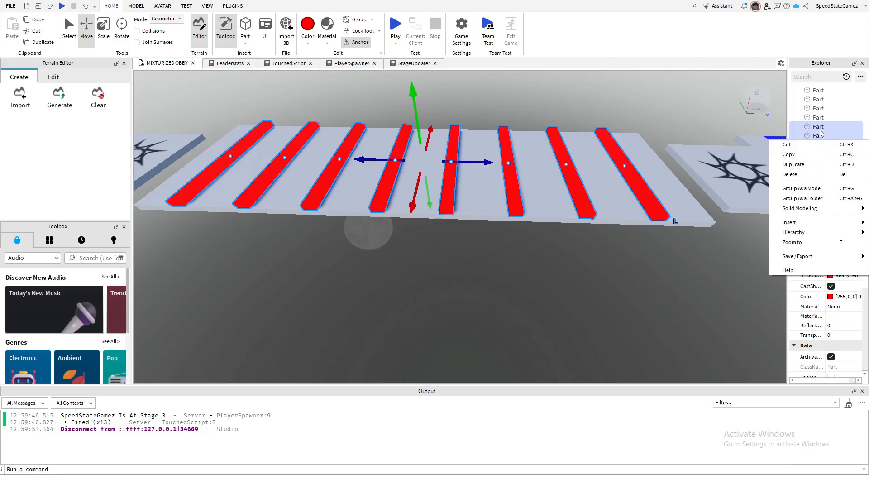
pyautogui.rightClick(821, 130)
pyautogui.rightClick(818, 126)
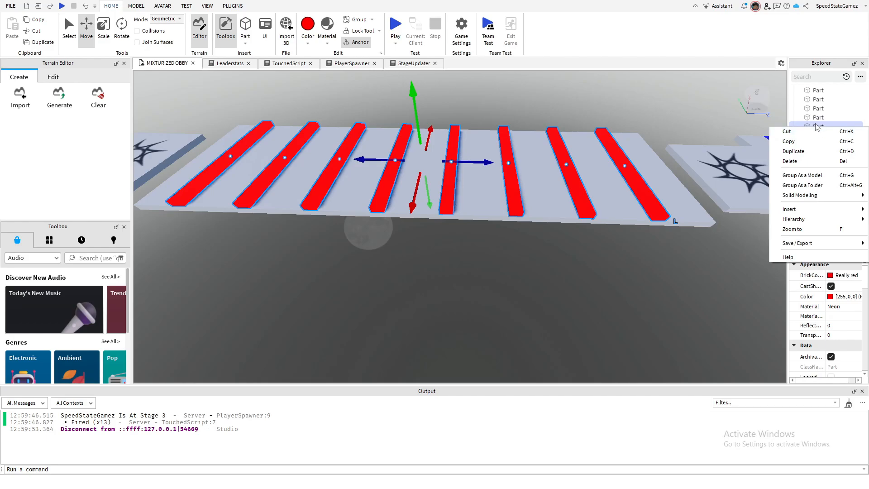
pyautogui.click(670, 218)
pyautogui.doubleClick(835, 208)
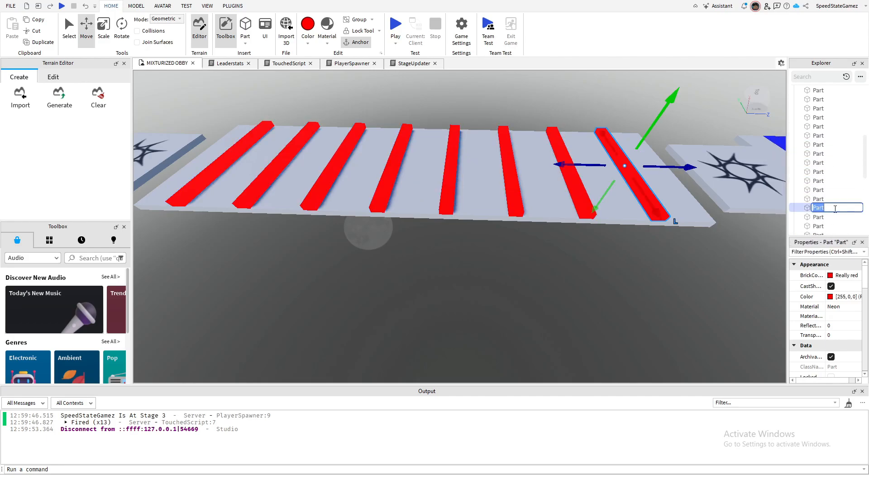
# - Add a folder to the Workspace and name it Easy Lava Bricks
pyautogui.scroll(6, 838, 181)
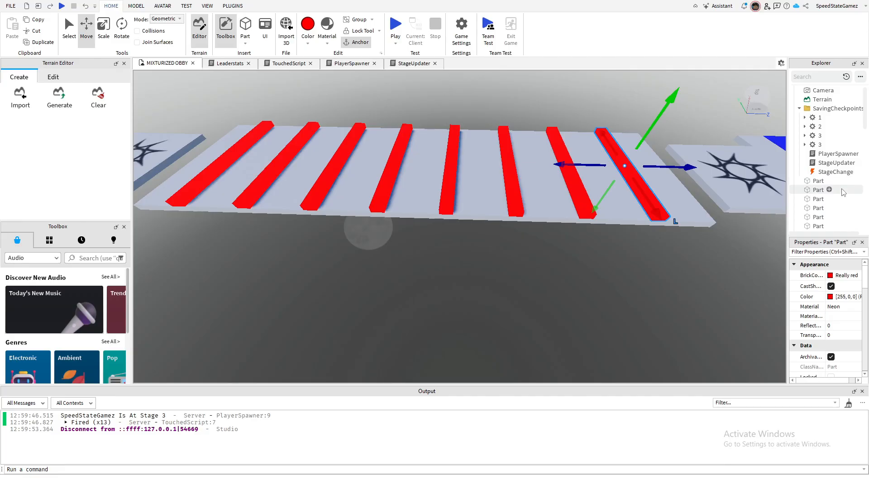
pyautogui.scroll(-5, 840, 207)
pyautogui.scroll(3, 839, 207)
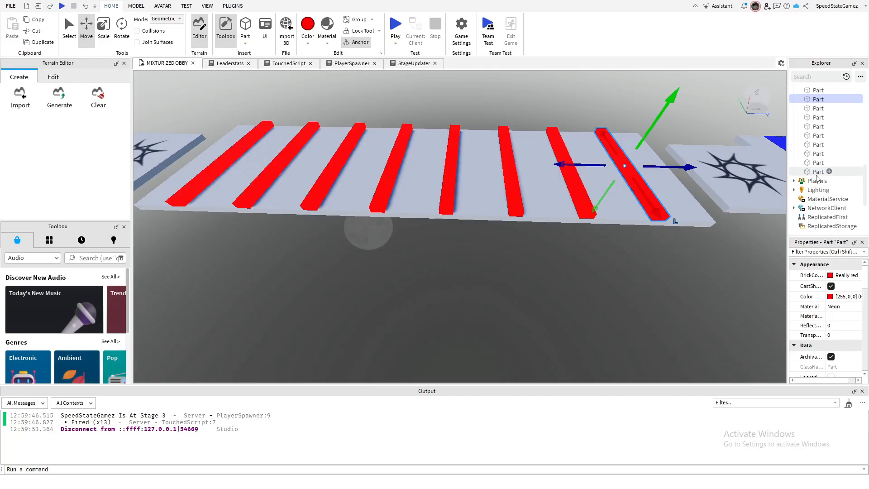
pyautogui.scroll(4, 817, 178)
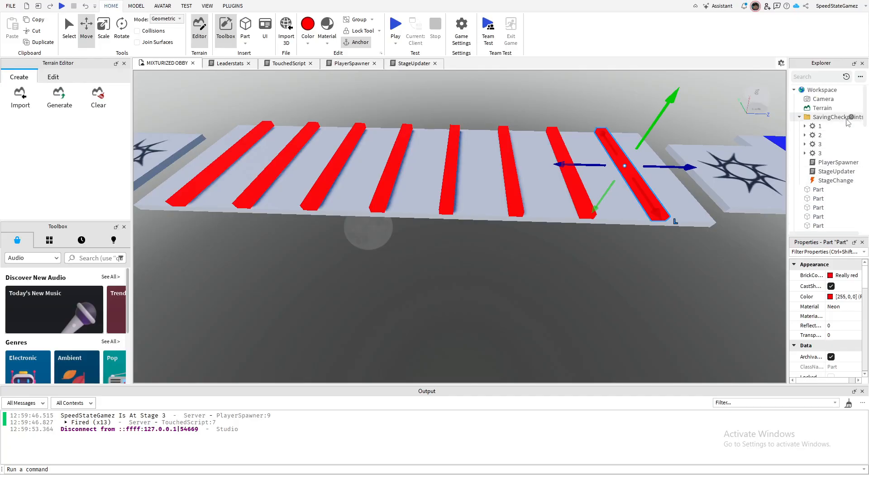
pyautogui.click(843, 89)
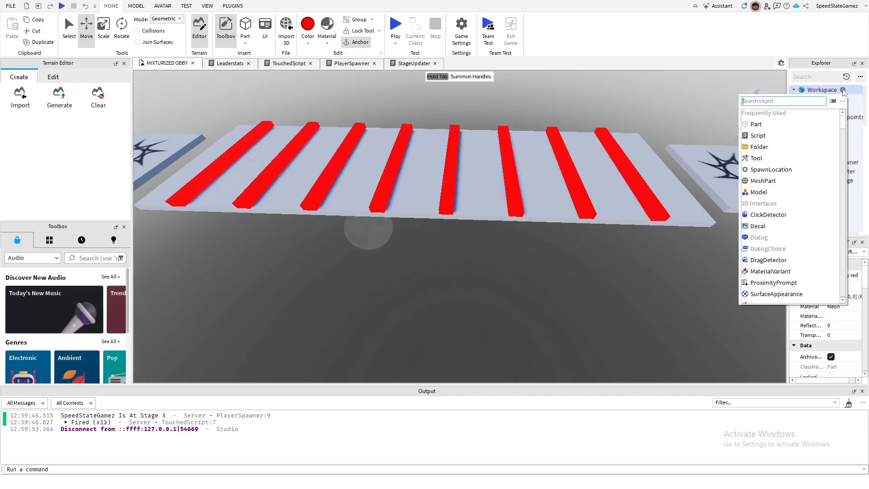
pyautogui.click(789, 146)
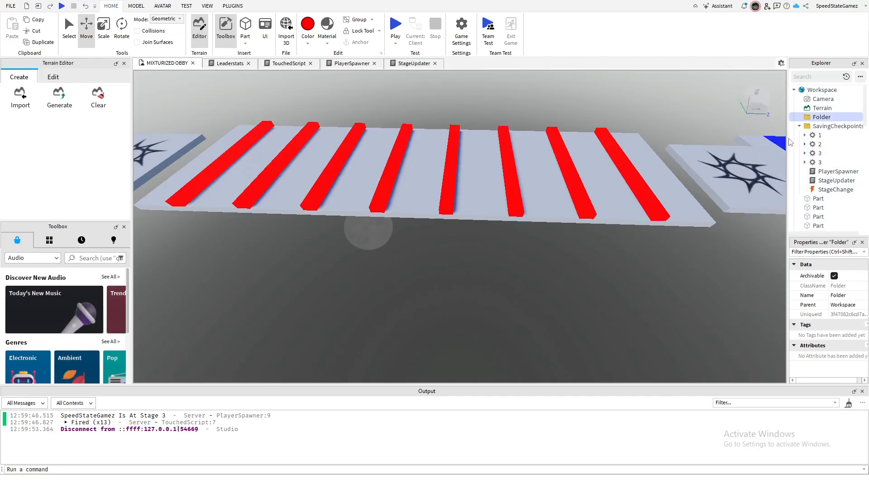
pyautogui.click(822, 117)
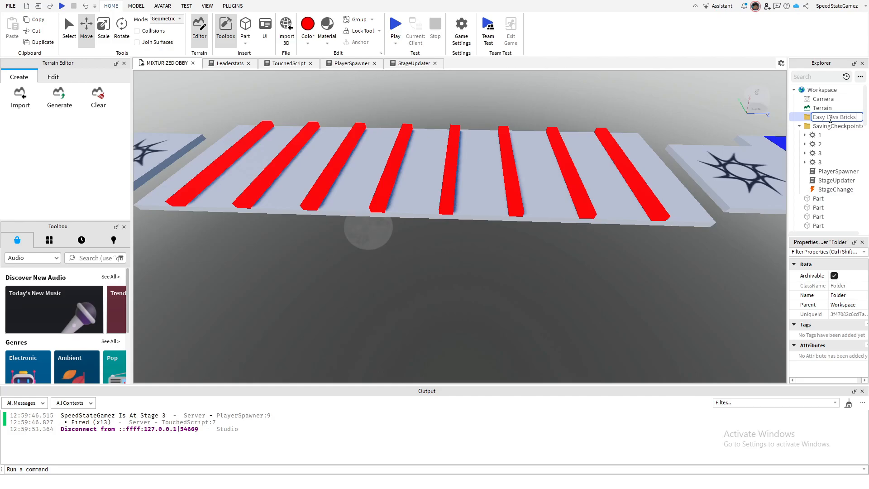
pyautogui.press('Return')
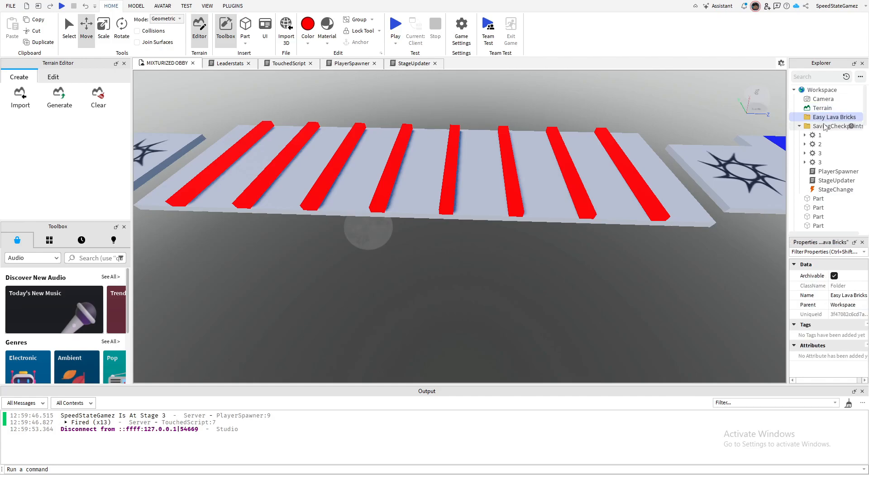
# - Select all eight red bars on the platform and move them into the Easy Lava Bricks folder
pyautogui.click(640, 181)
pyautogui.keyDown('ctrl'); pyautogui.click(573, 181); pyautogui.keyUp('ctrl')
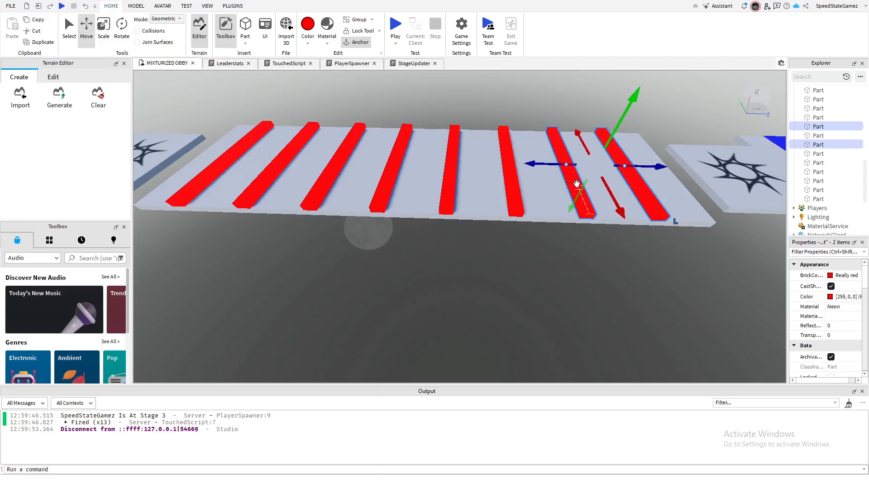
pyautogui.keyDown('ctrl'); pyautogui.click(514, 184); pyautogui.keyUp('ctrl')
pyautogui.keyDown('ctrl'); pyautogui.click(450, 184); pyautogui.keyUp('ctrl')
pyautogui.keyDown('ctrl'); pyautogui.click(390, 183); pyautogui.keyUp('ctrl')
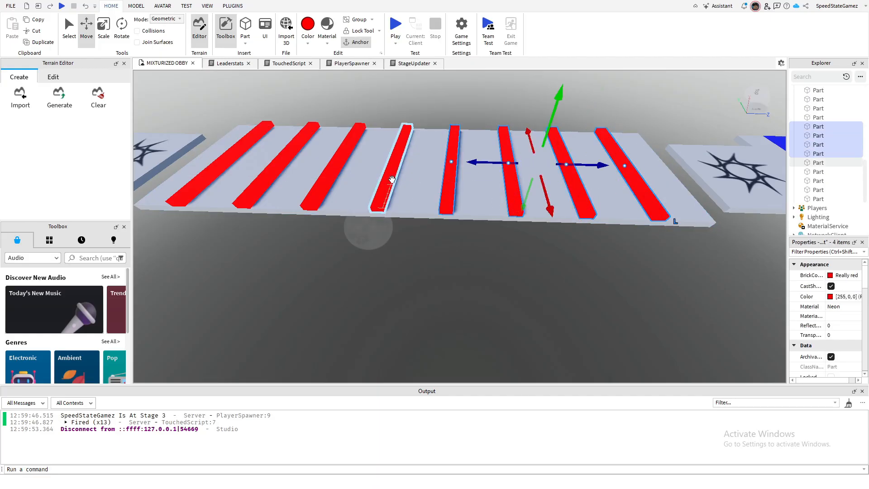
pyautogui.keyDown('ctrl'); pyautogui.click(337, 165); pyautogui.keyUp('ctrl')
pyautogui.keyDown('ctrl'); pyautogui.click(283, 161); pyautogui.keyUp('ctrl')
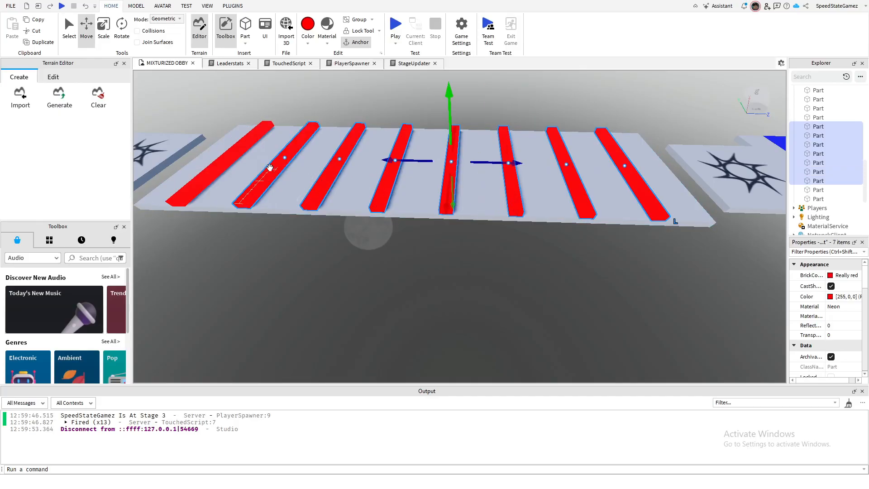
pyautogui.keyDown('ctrl'); pyautogui.click(227, 162); pyautogui.keyUp('ctrl')
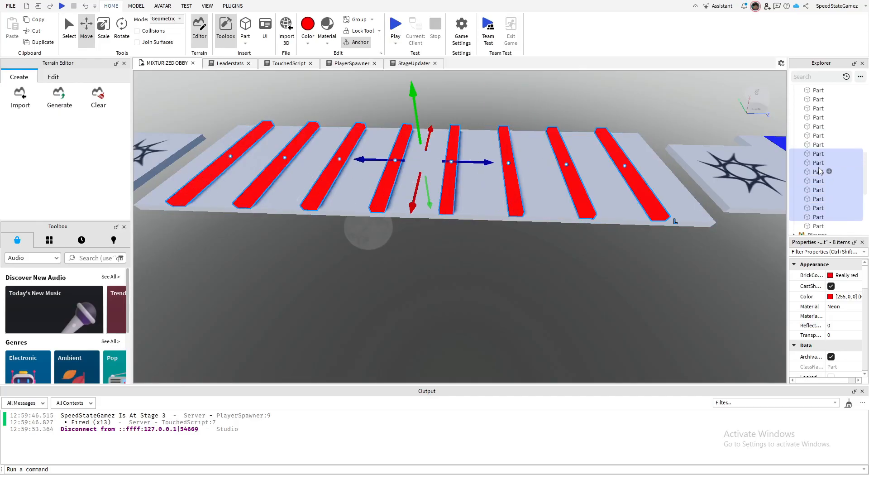
pyautogui.scroll(1, 820, 178)
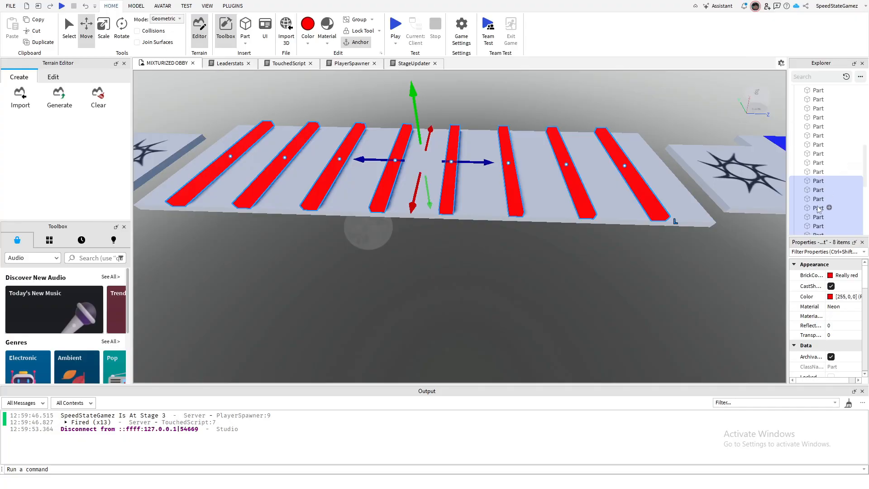
pyautogui.moveTo(816, 187); pyautogui.dragTo(823, 120)
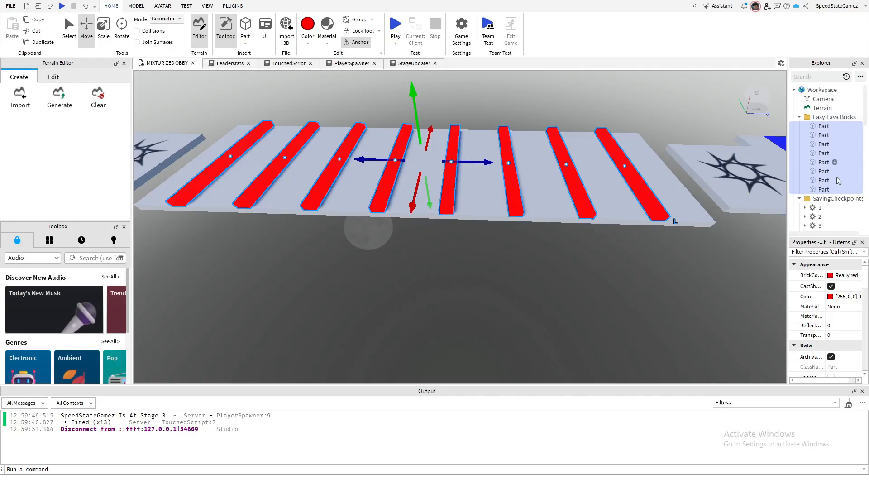
pyautogui.click(710, 283)
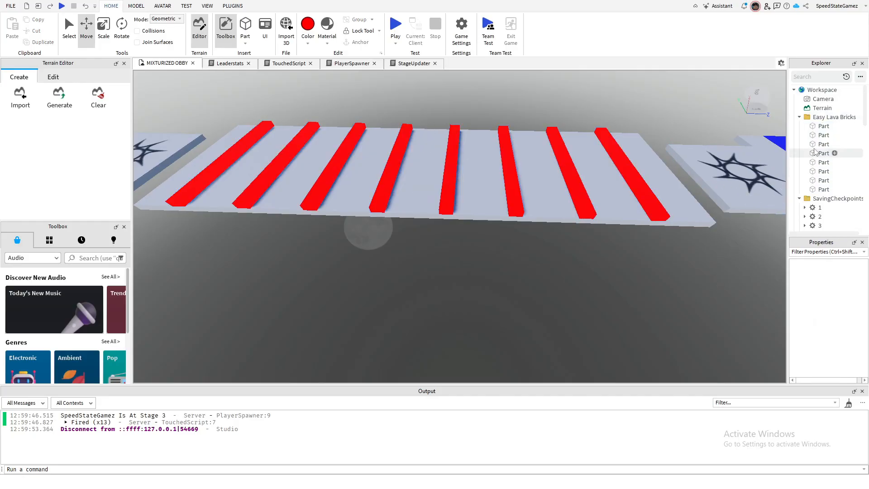
pyautogui.click(852, 118)
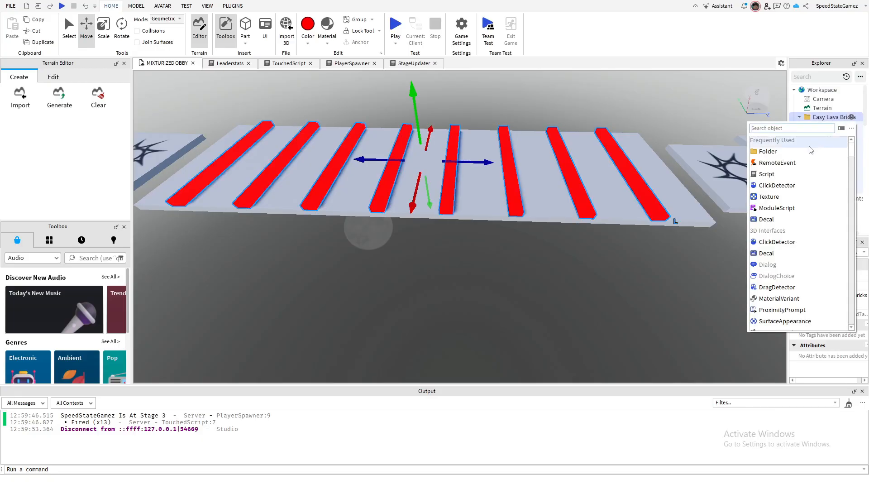
pyautogui.click(780, 177)
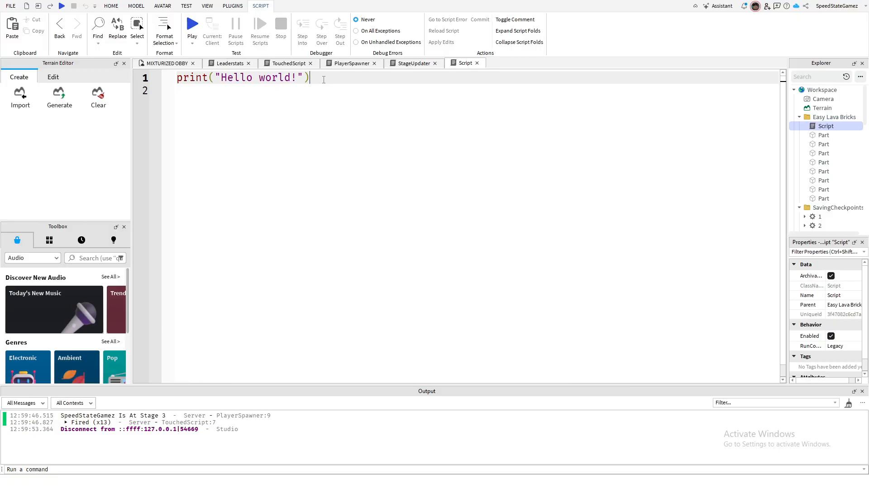
pyautogui.moveTo(324, 80); pyautogui.dragTo(114, 84)
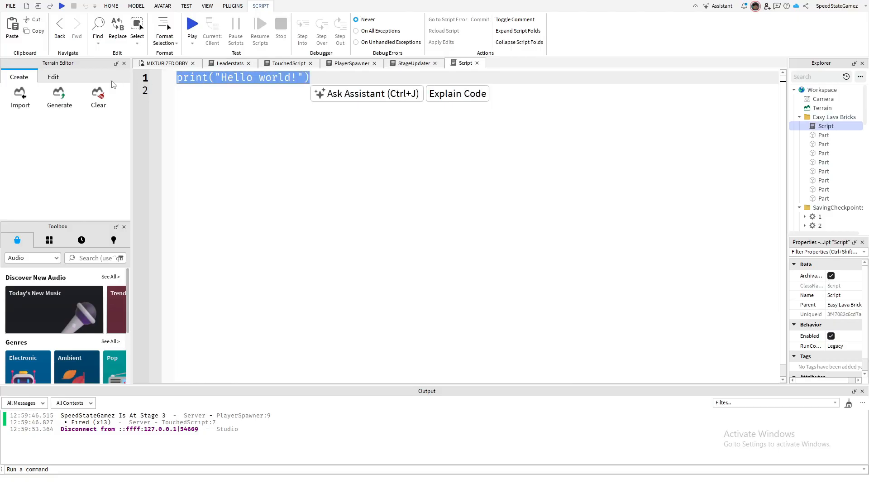
pyautogui.press('BackSpace')
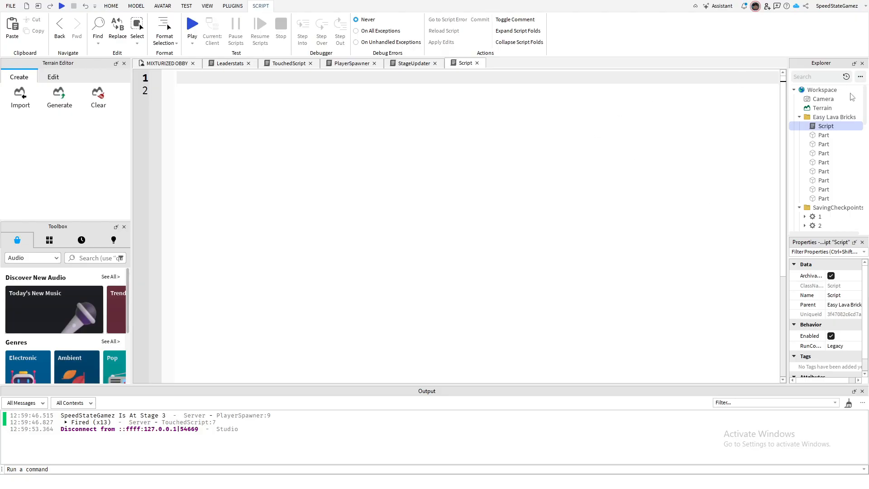
pyautogui.rightClick(825, 126)
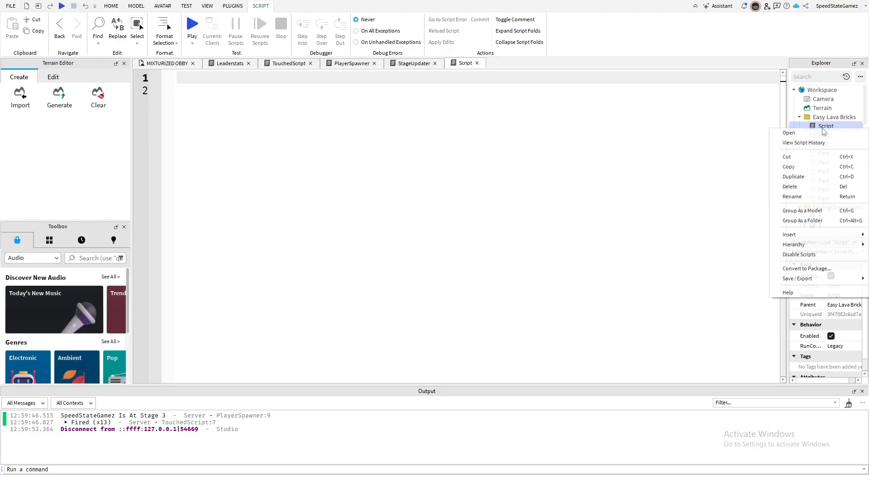
pyautogui.click(798, 187)
# - Review the code of the Leaderstats, TouchedScript, PlayerSpawner and StageUpdater scripts
pyautogui.scroll(-5, 834, 170)
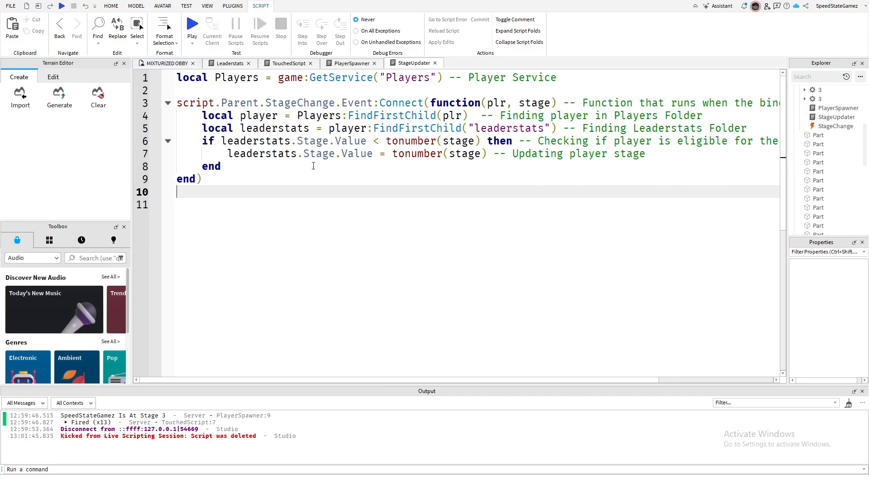
pyautogui.click(226, 63)
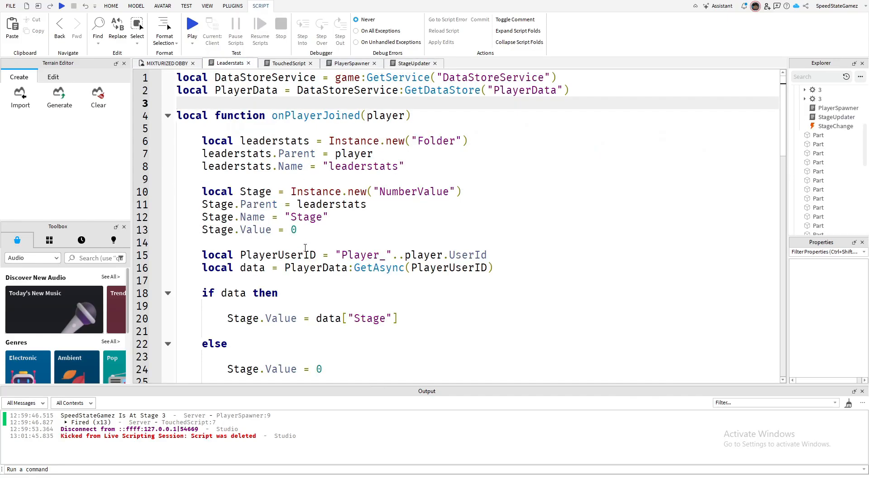
pyautogui.scroll(-12, 310, 251)
pyautogui.scroll(-5, 310, 251)
pyautogui.scroll(17, 310, 251)
pyautogui.click(289, 64)
pyautogui.scroll(-3, 293, 213)
pyautogui.scroll(3, 292, 222)
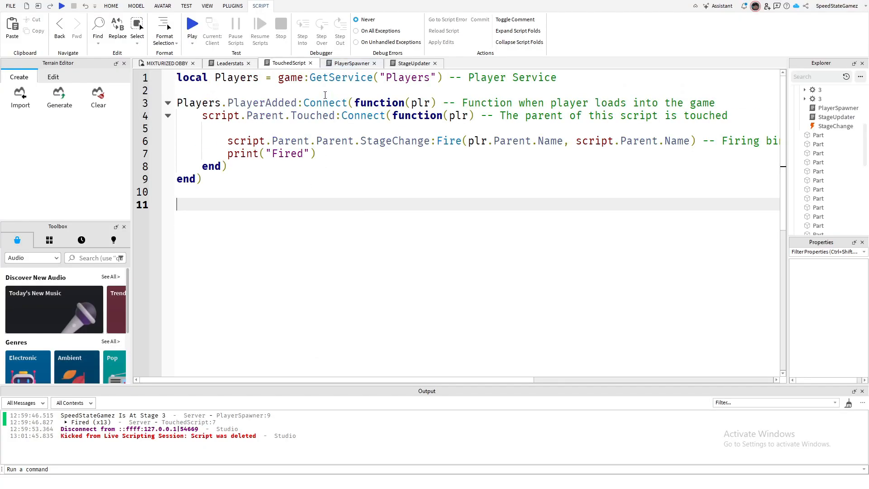
pyautogui.click(349, 63)
pyautogui.scroll(-6, 390, 210)
pyautogui.scroll(6, 390, 210)
pyautogui.click(402, 64)
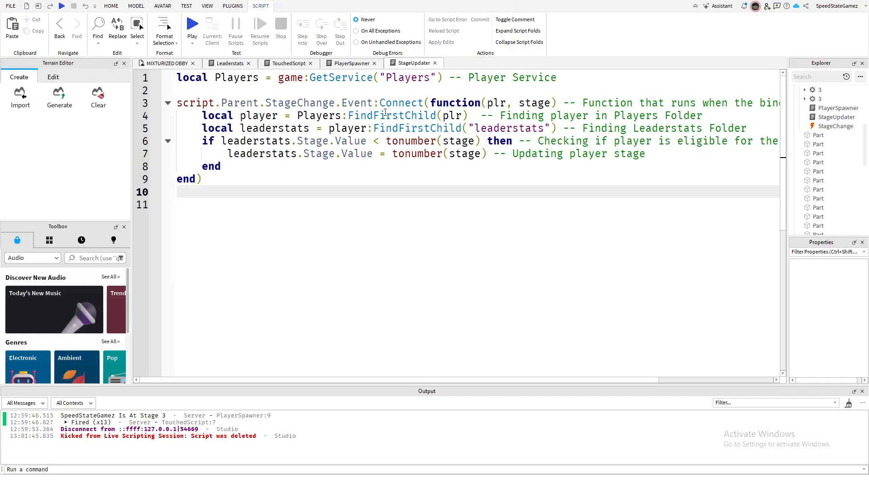
# - Return to the MIXTURIZED OBBY 3D view and collapse the Easy Lava Bricks folder in the object hierarchy
pyautogui.click(168, 64)
pyautogui.moveTo(477, 267); pyautogui.dragTo(477, 267, button='right')
pyautogui.press('d')
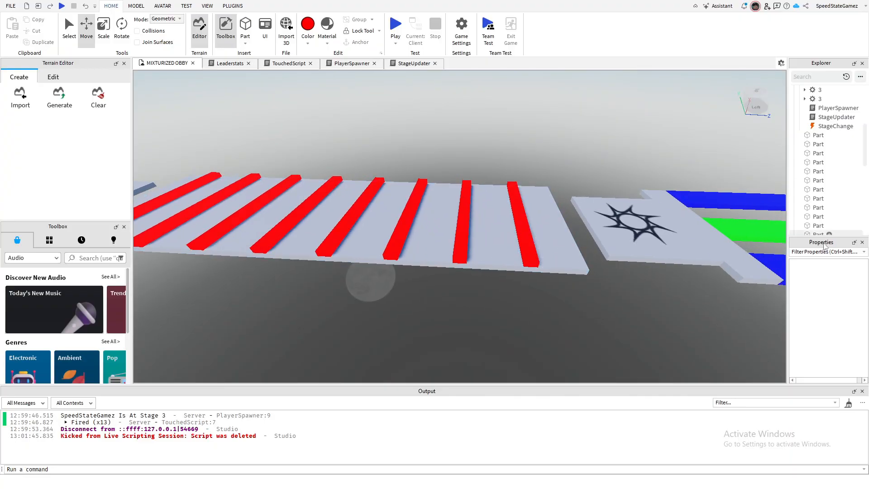
pyautogui.scroll(4, 831, 218)
pyautogui.scroll(1, 831, 218)
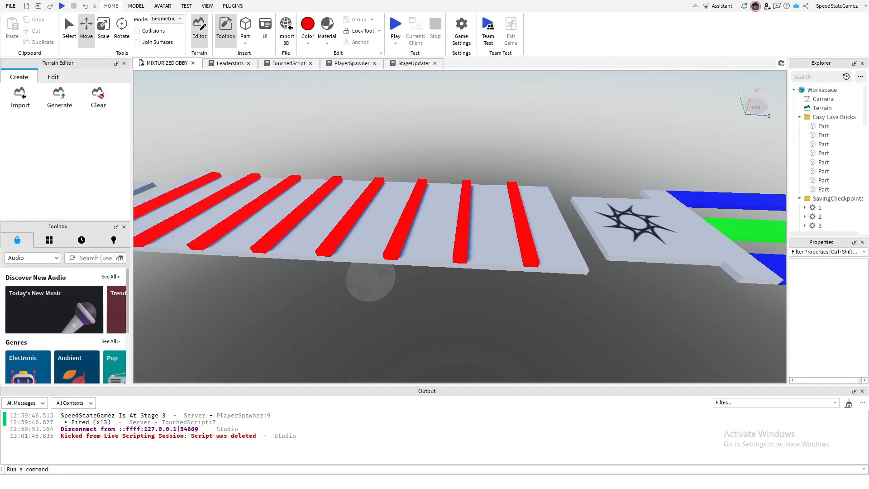
pyautogui.scroll(-4, 792, 124)
pyautogui.scroll(4, 791, 123)
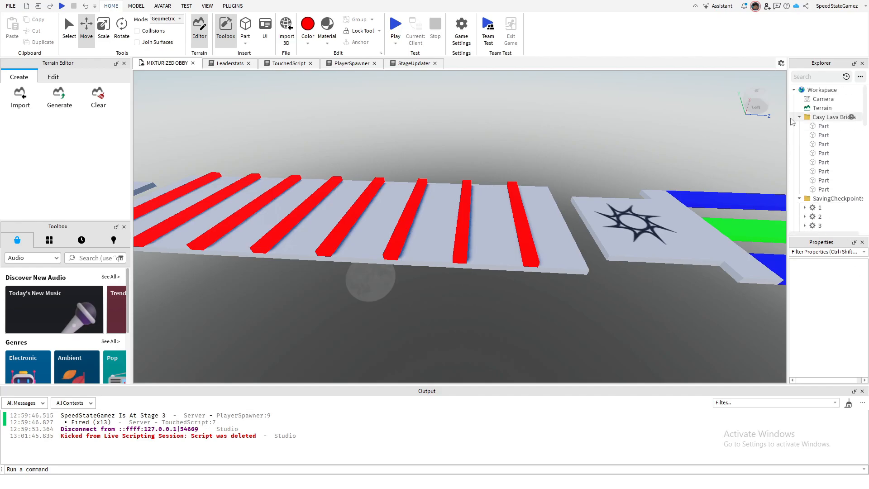
pyautogui.click(800, 116)
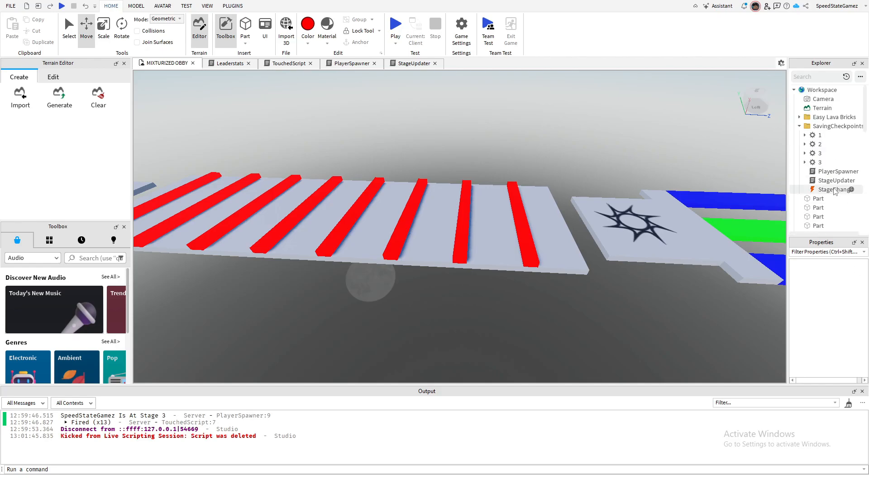
# - Add a Script to ServerScriptService and rename it LavaBricks
pyautogui.scroll(-6, 835, 191)
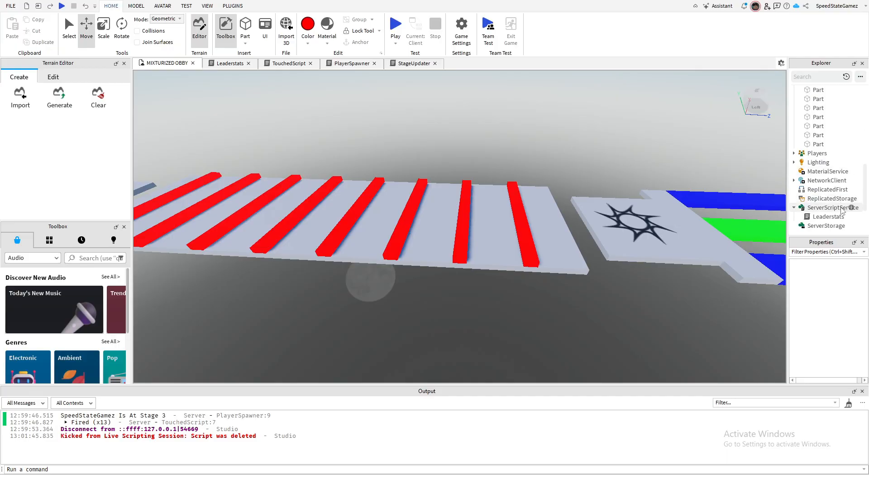
pyautogui.scroll(-2, 843, 210)
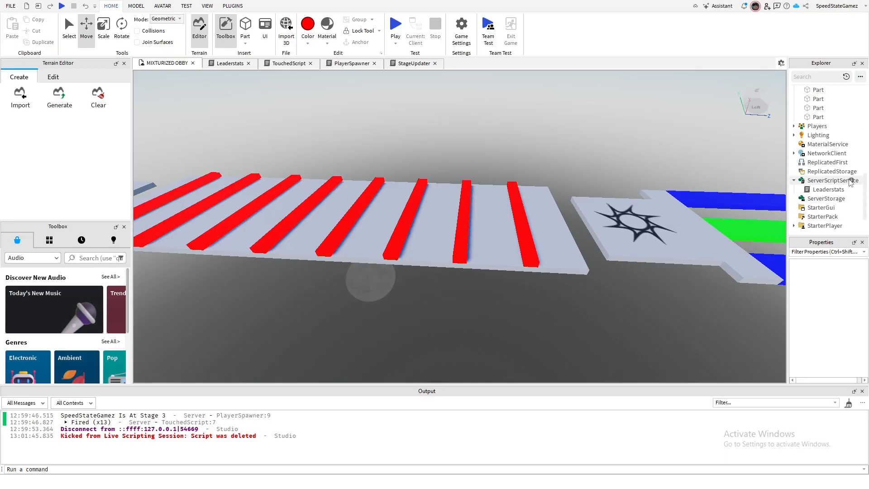
pyautogui.click(851, 180)
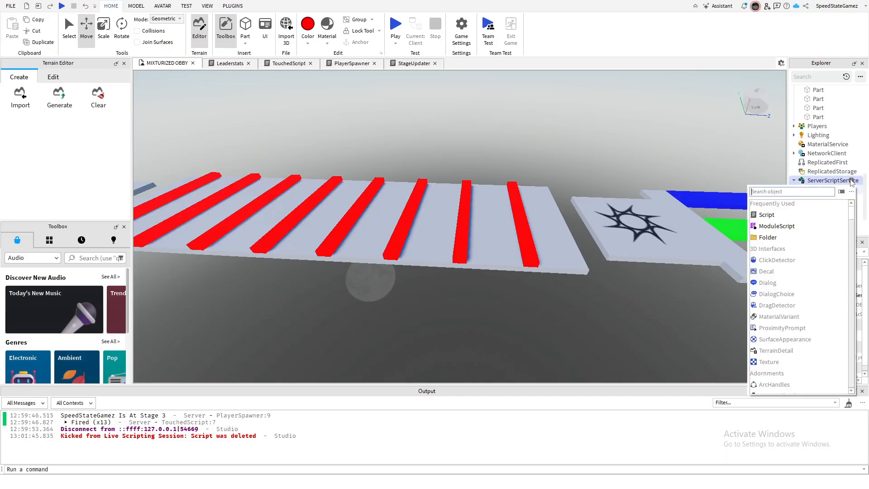
pyautogui.click(780, 216)
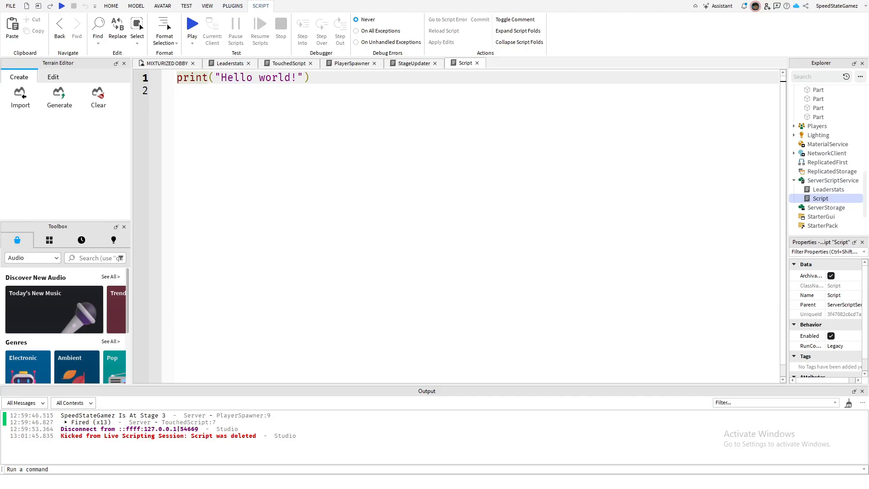
pyautogui.click(822, 199)
pyautogui.rightClick(822, 199)
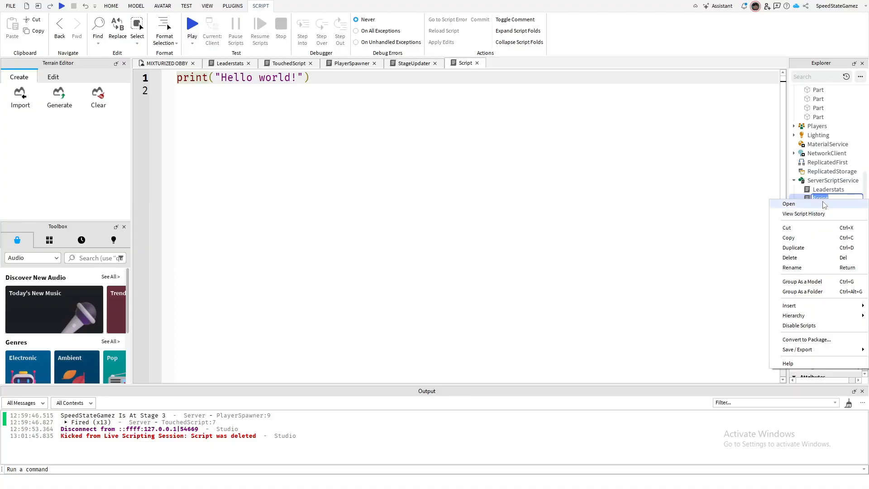
pyautogui.click(827, 199)
pyautogui.write('LavaBricks')
pyautogui.press('Return')
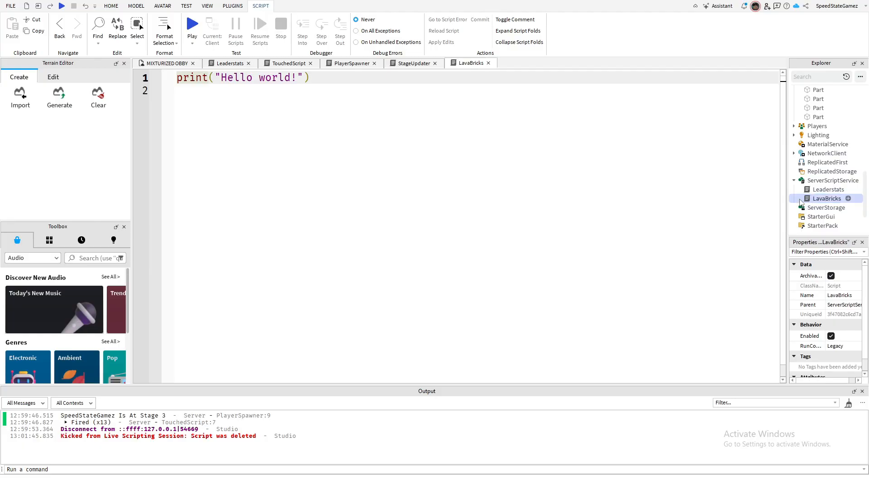
# - Delete the default print line from the LavaBricks script
pyautogui.click(354, 85)
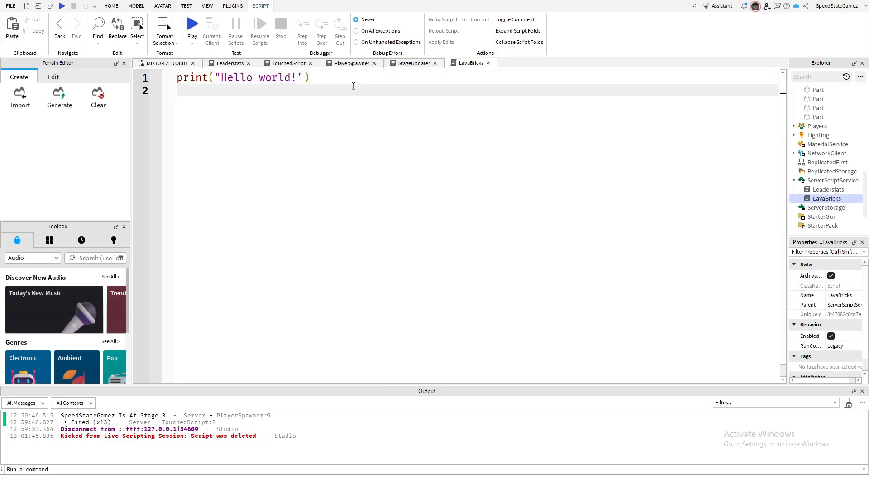
pyautogui.moveTo(304, 72); pyautogui.dragTo(169, 84)
pyautogui.press('BackSpace')
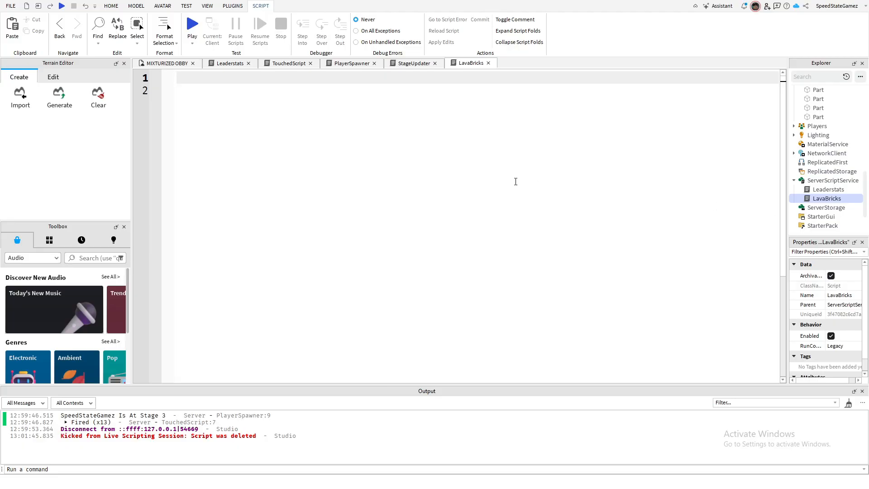
# - Declare a local variable LavaBricks on line 1 of the script and assign it game.Workspace
pyautogui.write('lo')
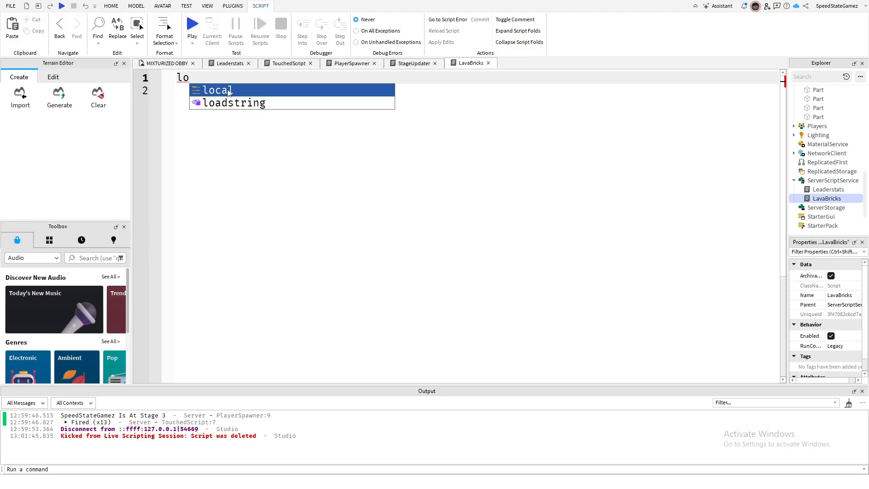
pyautogui.click(217, 90)
pyautogui.click(233, 83)
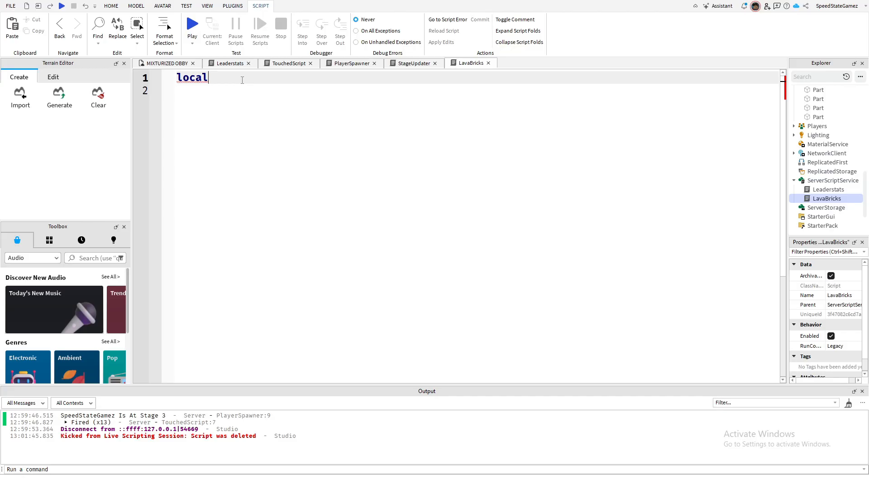
pyautogui.write('LavaB')
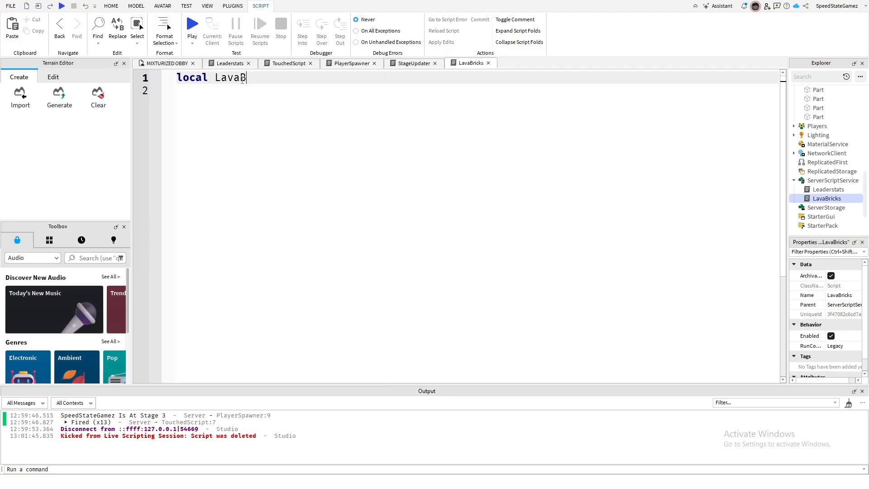
pyautogui.write('ricks = gam')
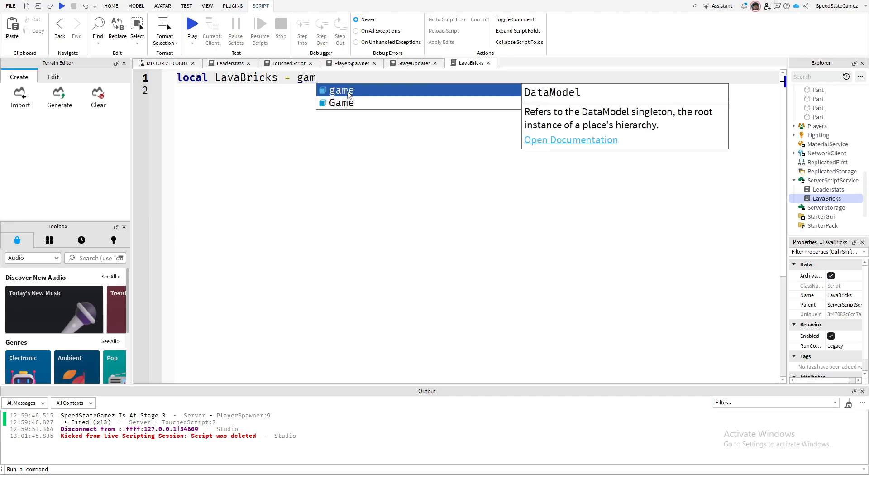
pyautogui.press('Tab')
pyautogui.write('.')
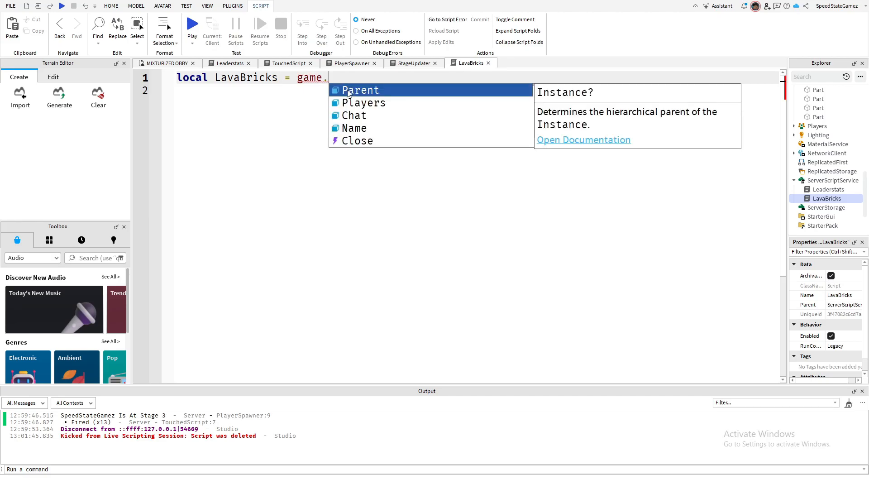
pyautogui.write('W')
pyautogui.press('Tab')
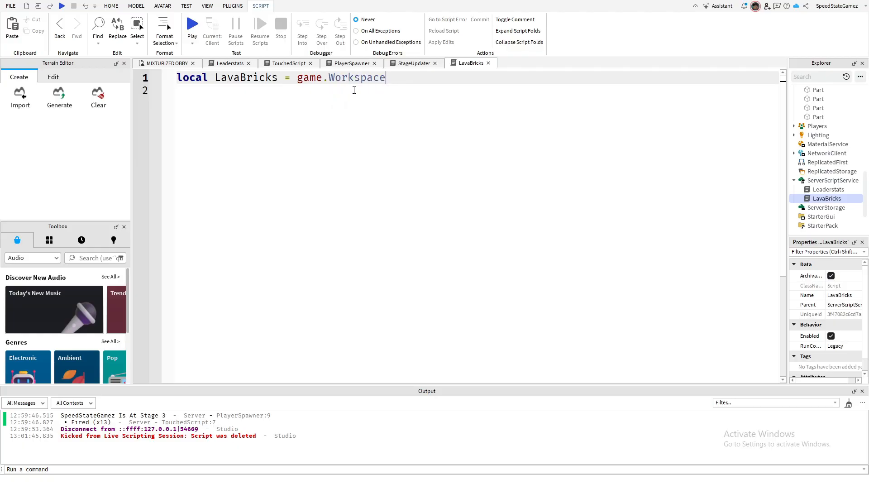
# - Extend the LavaBricks assignment with :WaitForChild('Easy Lava Bricks')
pyautogui.write(':')
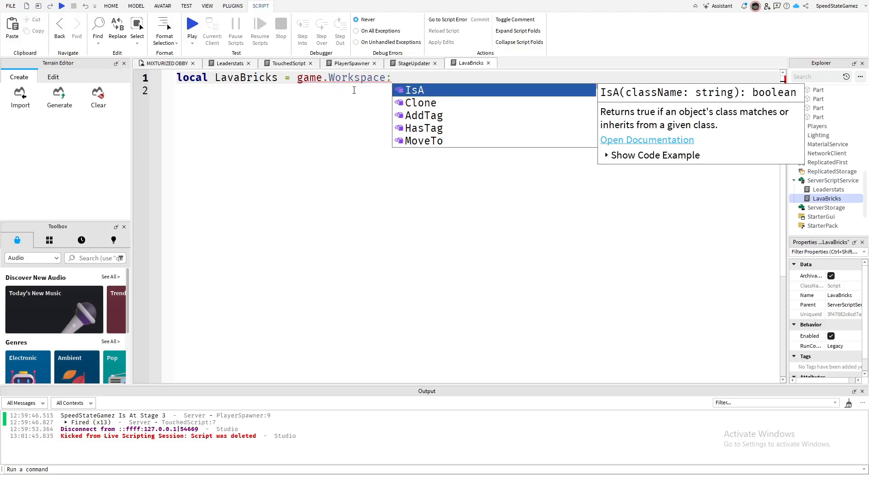
pyautogui.write('W')
pyautogui.press('Tab')
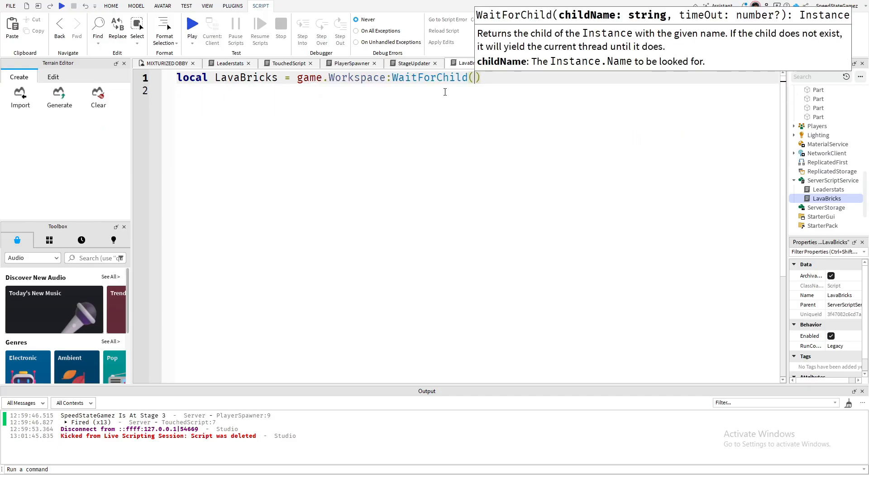
pyautogui.write("'")
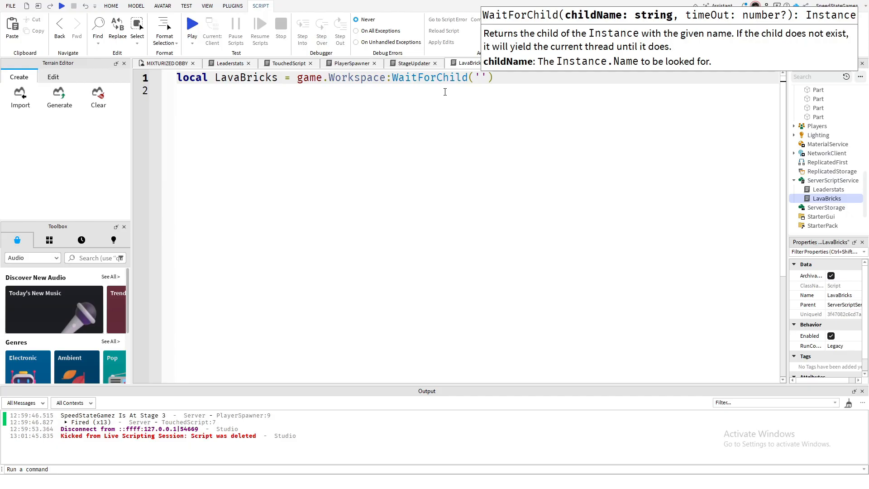
pyautogui.write('Lave')
pyautogui.press('BackSpace')
pyautogui.press('BackSpace')
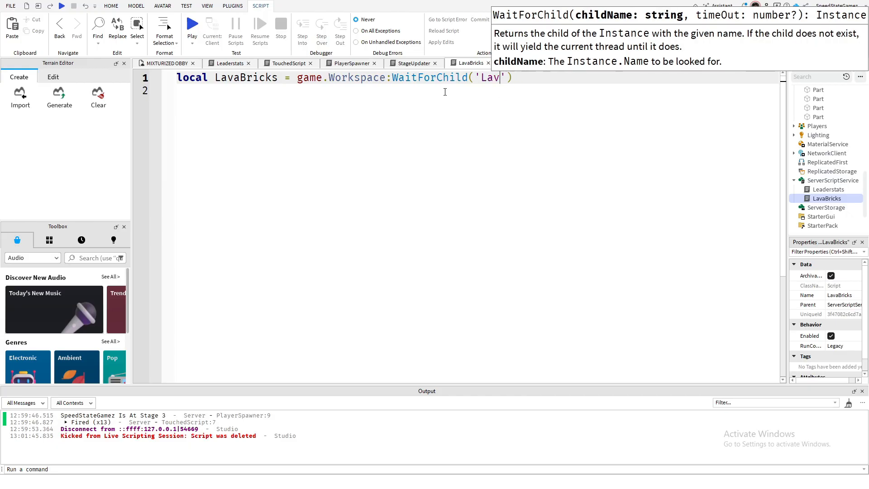
pyautogui.write('a')
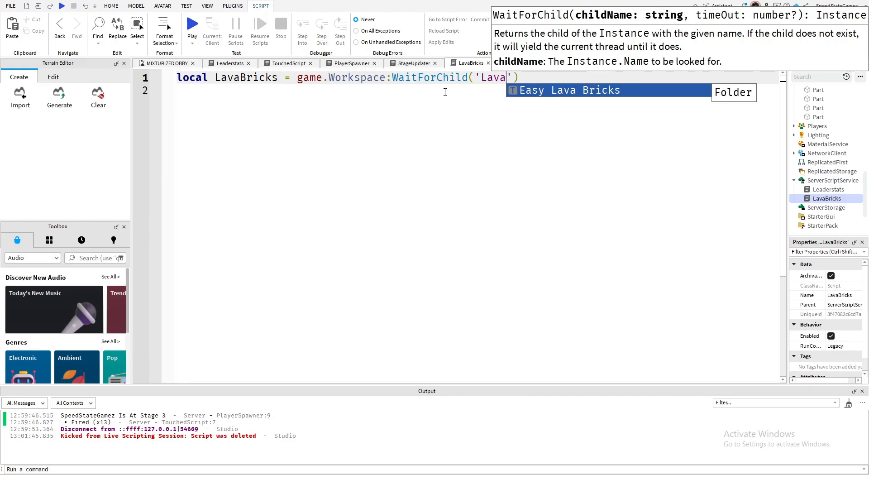
pyautogui.click(564, 94)
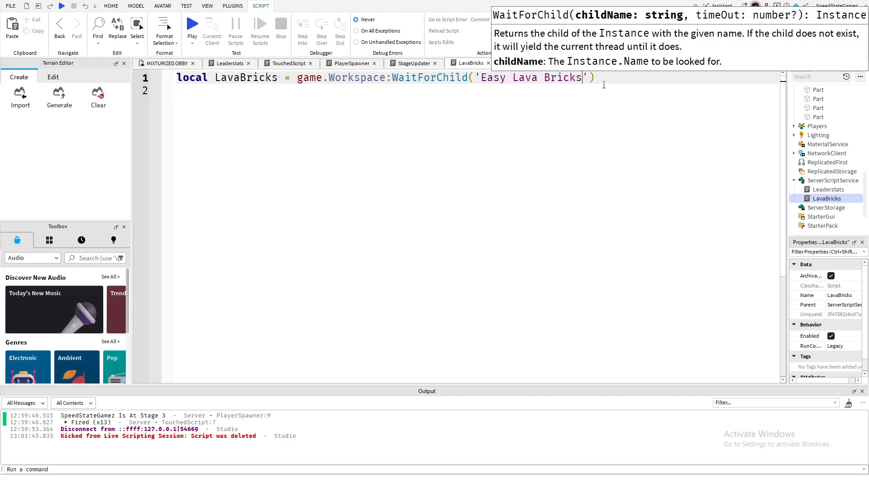
# - Append :GetChildren() to the end of the LavaBricks variable declaration
pyautogui.click(605, 81)
pyautogui.write(':')
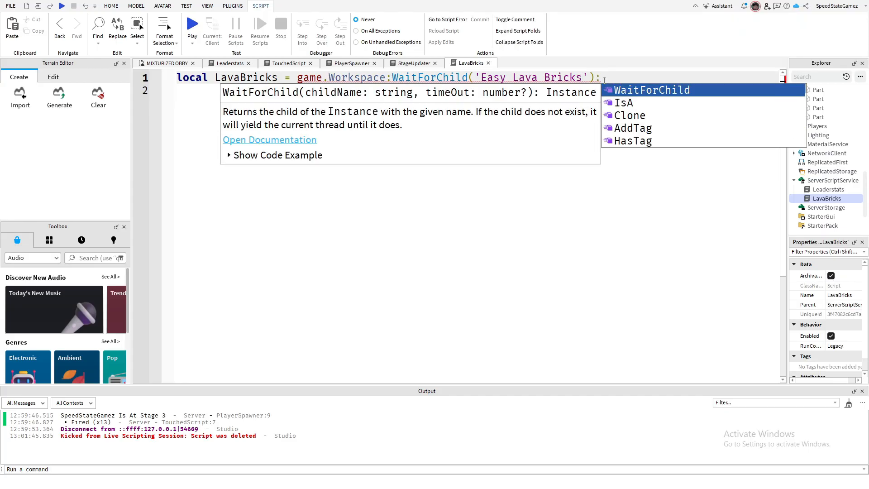
pyautogui.write('G')
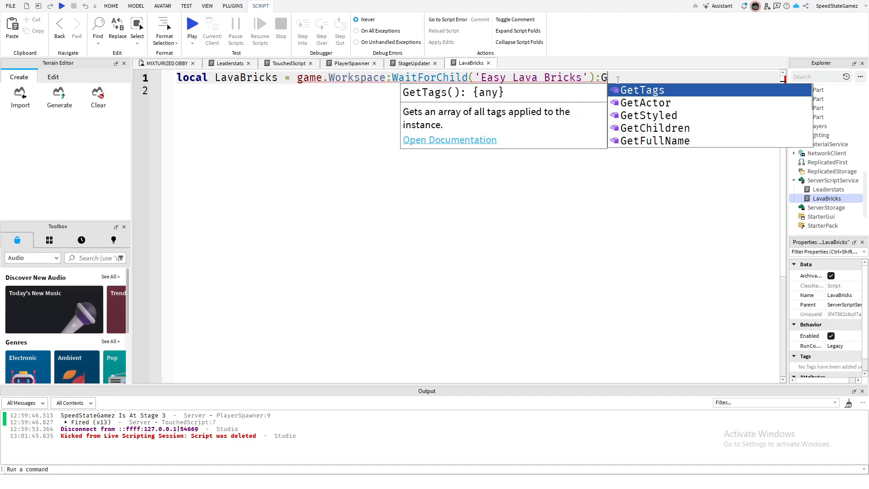
pyautogui.click(651, 129)
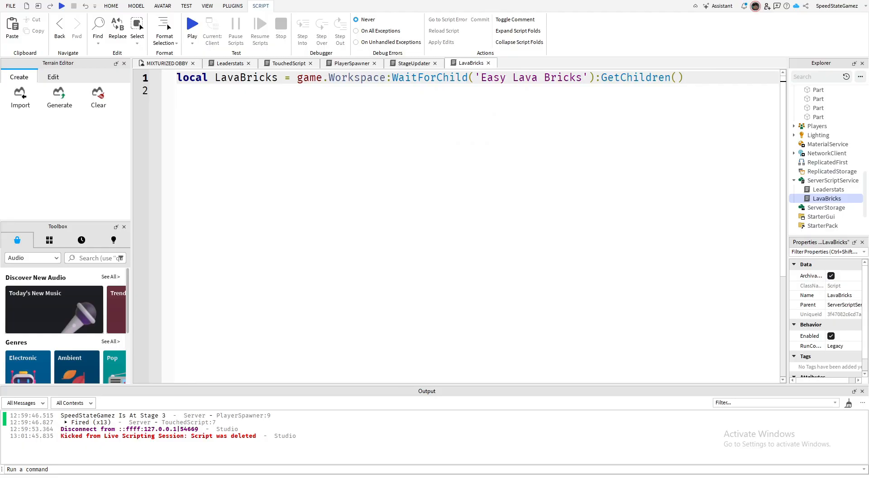
# - Rename the Easy Lava Bricks folder in Workspace to Lava Bricks and collapse it
pyautogui.click(829, 119)
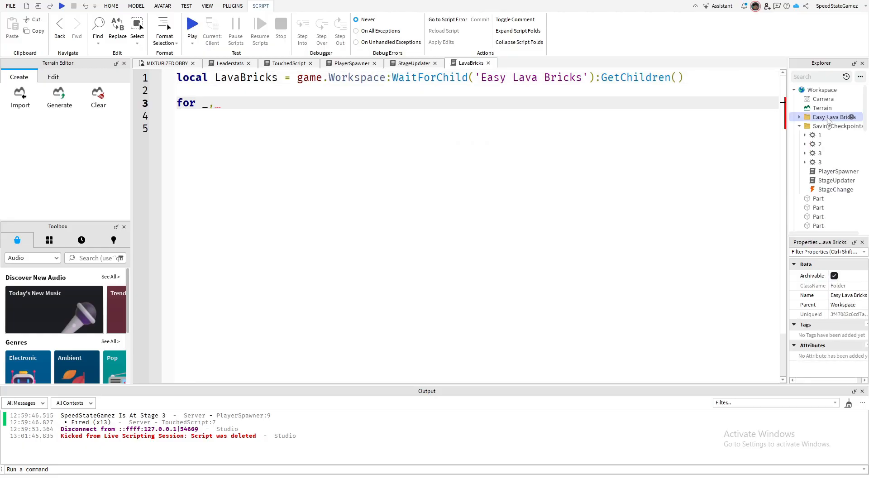
pyautogui.doubleClick(828, 118)
pyautogui.click(827, 117)
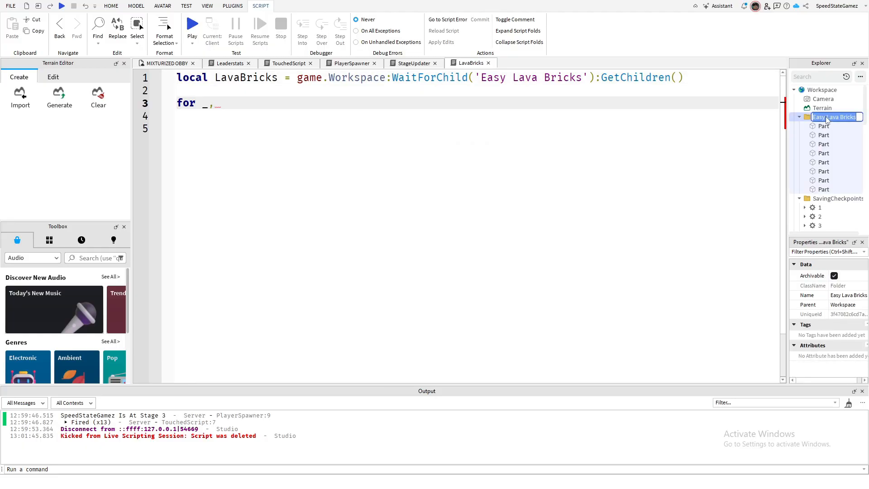
pyautogui.click(829, 117)
pyautogui.press('BackSpace')
pyautogui.press('BackSpace')
pyautogui.press('BackSpace')
pyautogui.press('BackSpace')
pyautogui.press('BackSpace')
pyautogui.click(800, 117)
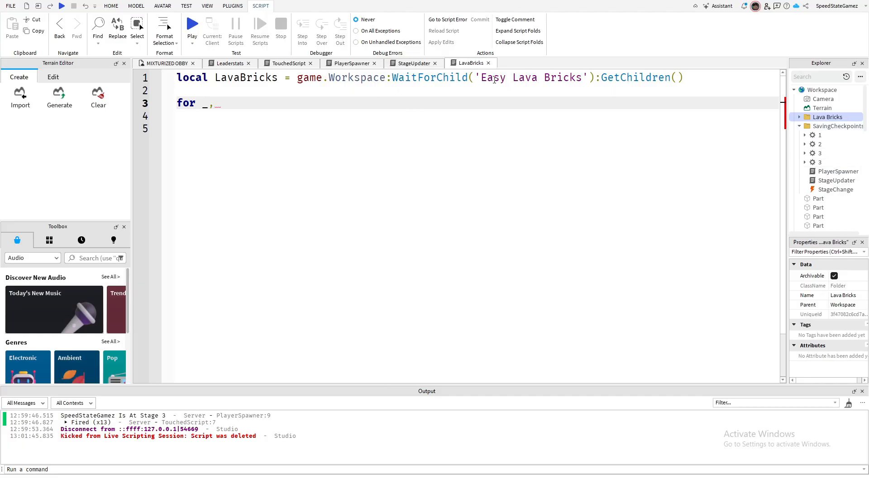
# - Change the WaitForChild folder name on line 1 to 'Lava Bricks' to match the renamed folder
pyautogui.click(513, 78)
pyautogui.press('BackSpace')
pyautogui.press('BackSpace')
pyautogui.press('BackSpace')
pyautogui.press('BackSpace')
pyautogui.press('BackSpace')
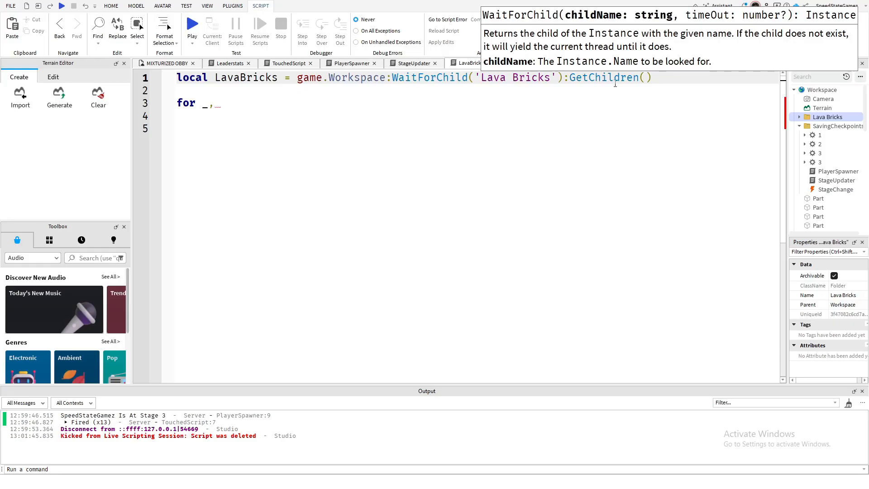
# - Complete the loop on line 3 as "for _, LavaBrick in LavaBricks do" with its closing end and a blank line inside
pyautogui.click(265, 103)
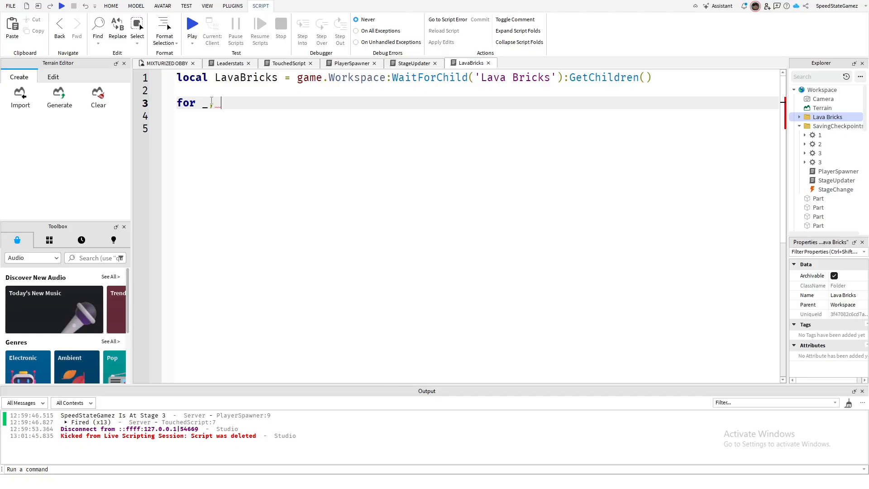
pyautogui.press('BackSpace')
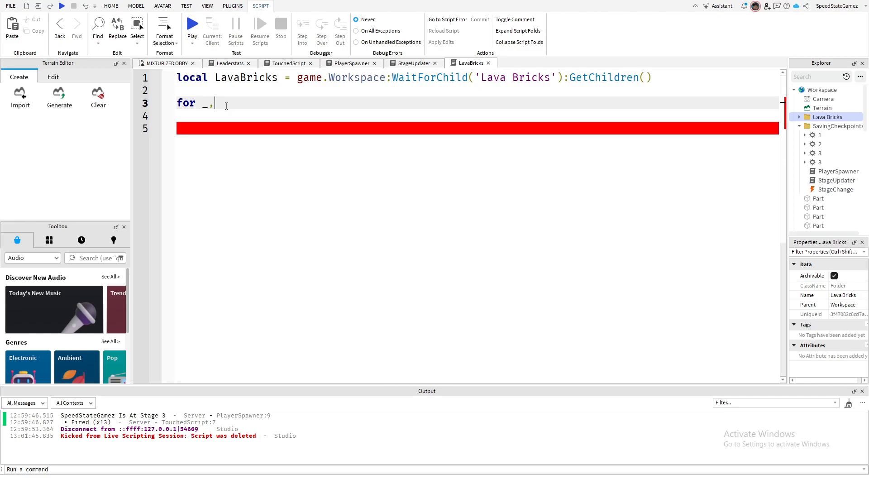
pyautogui.write('La')
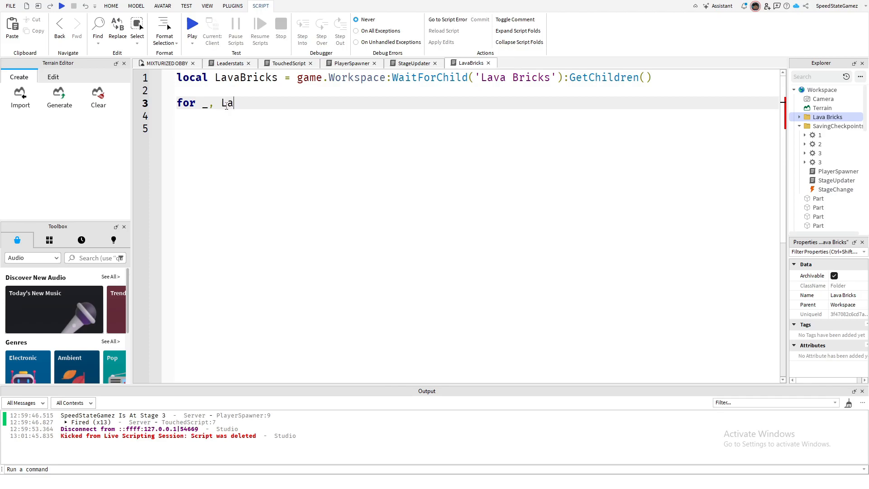
pyautogui.write('vaBrick')
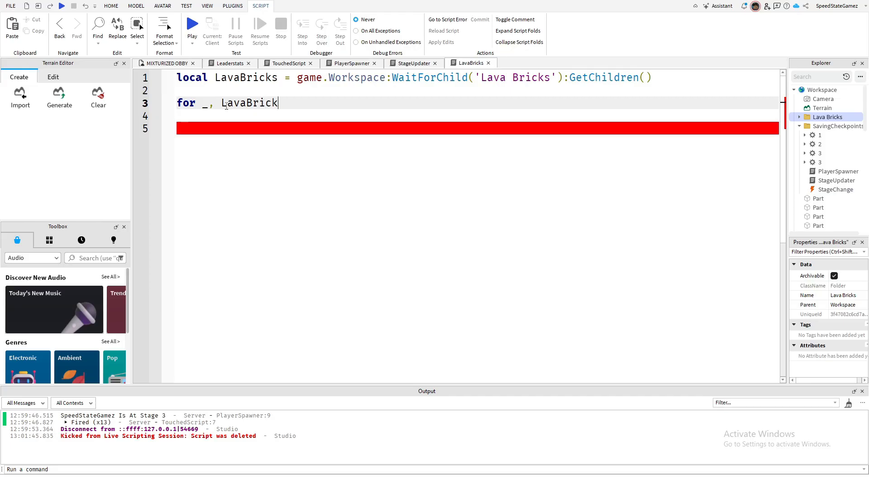
pyautogui.write(' in')
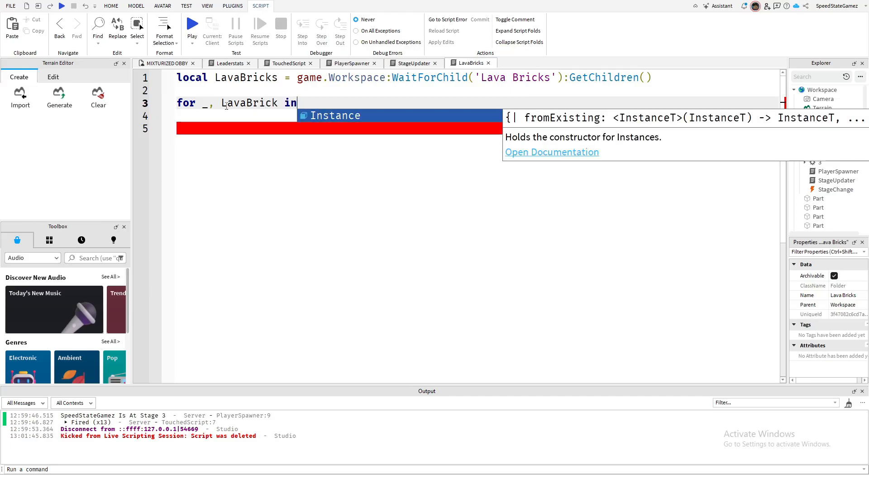
pyautogui.write(' L')
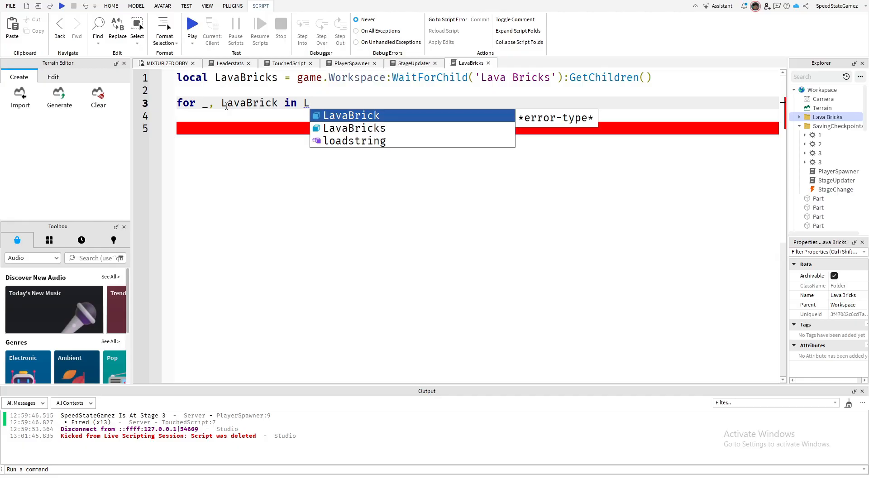
pyautogui.click(354, 129)
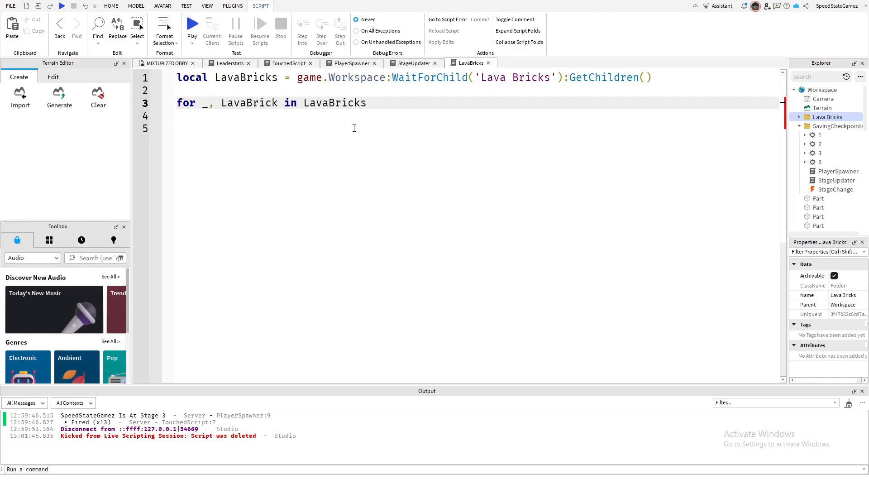
pyautogui.write('do')
pyautogui.click(423, 113)
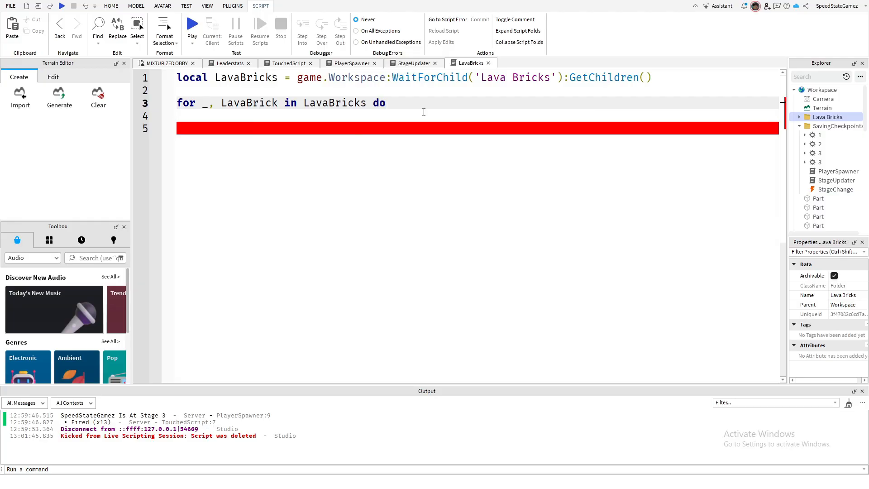
pyautogui.press('Return')
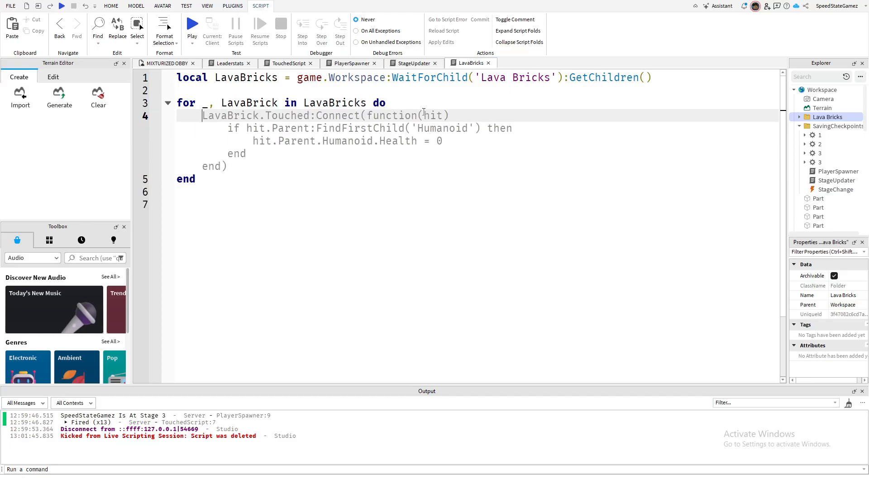
pyautogui.press('Return')
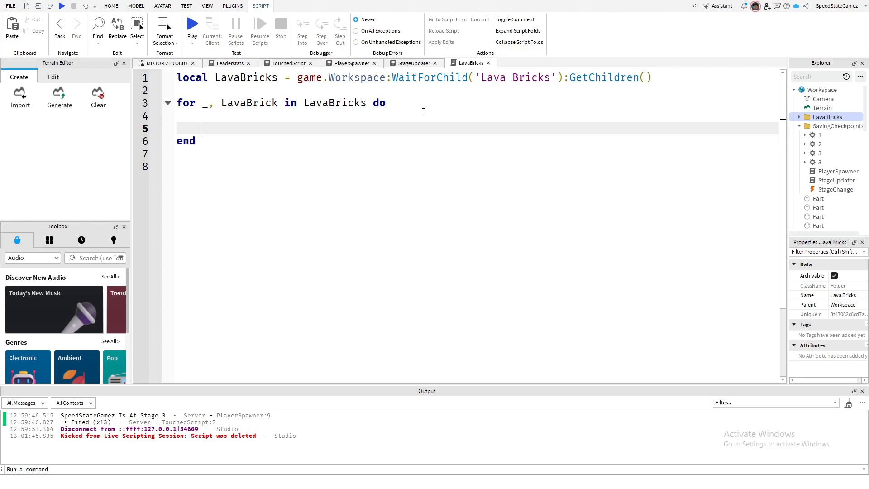
# - Inside the loop, connect LavaBrick.Touched to a function with an object parameter, including its closing end
pyautogui.write('La')
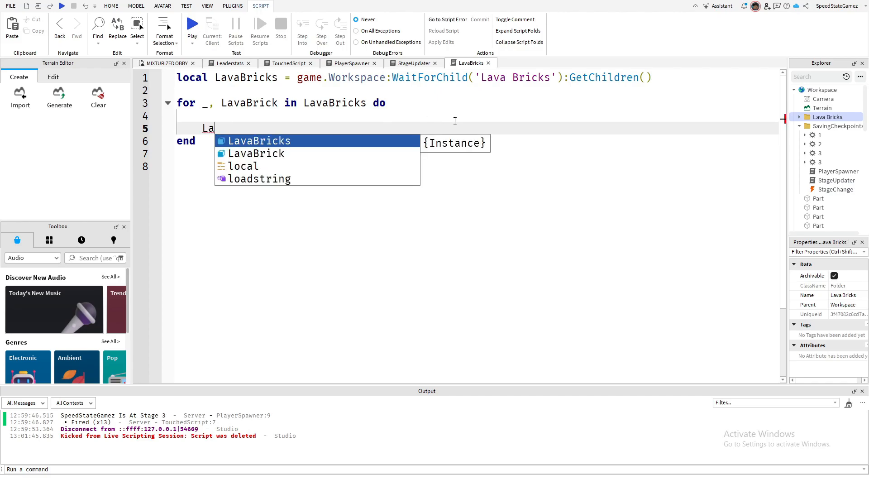
pyautogui.click(302, 154)
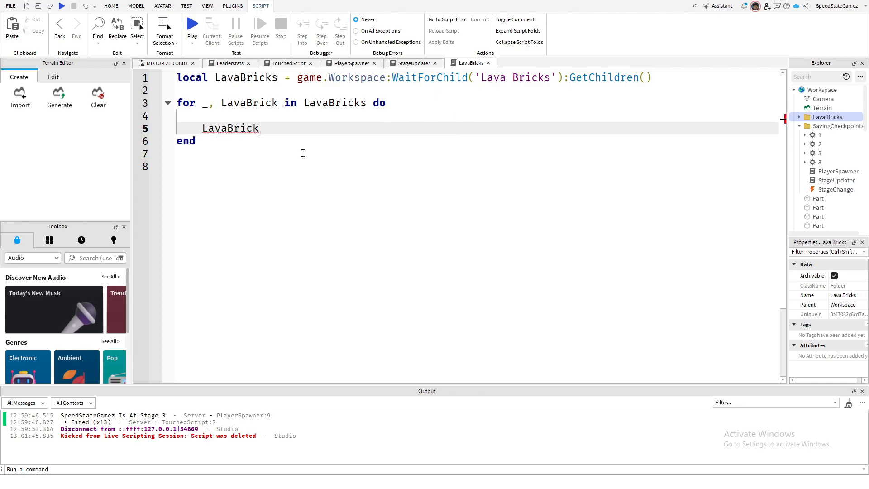
pyautogui.write('.')
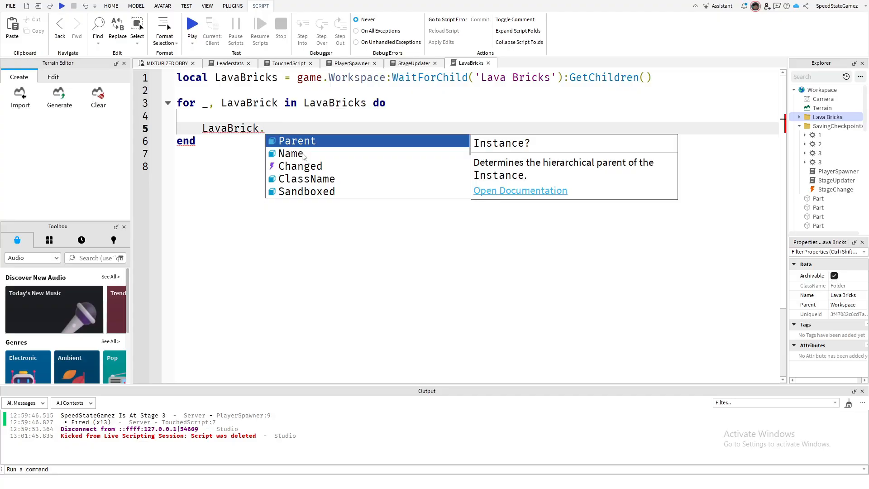
pyautogui.write('Touched')
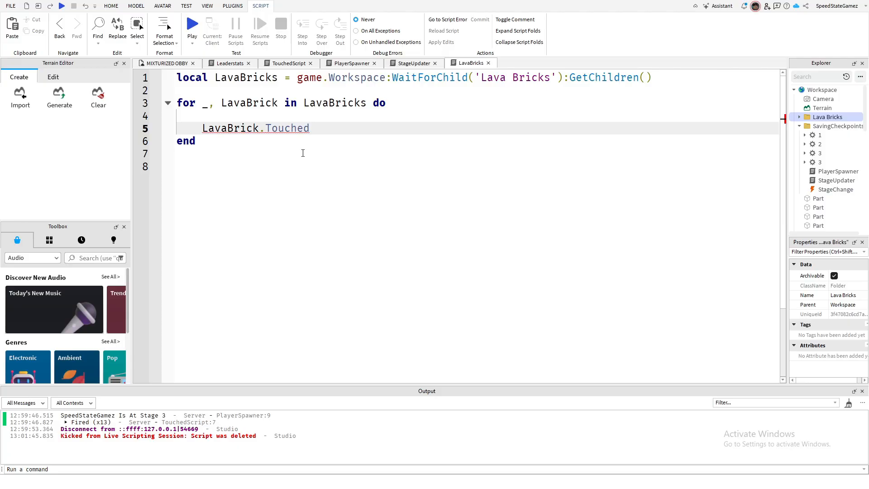
pyautogui.write(':Connex')
pyautogui.press('BackSpace')
pyautogui.write('ct(function')
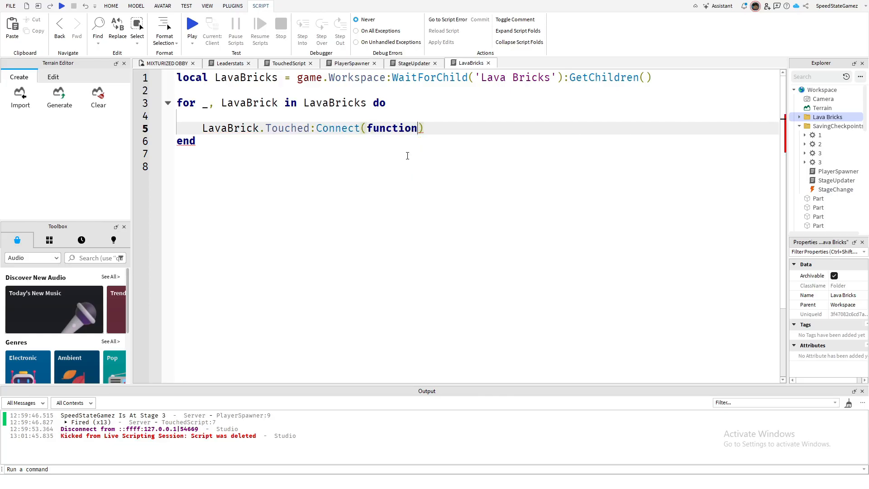
pyautogui.write('(ob')
pyautogui.write('ject')
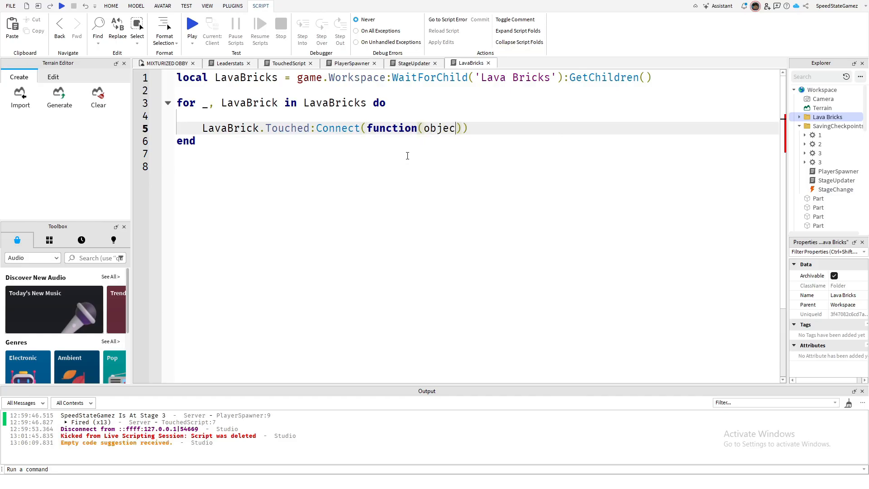
pyautogui.press('Delete')
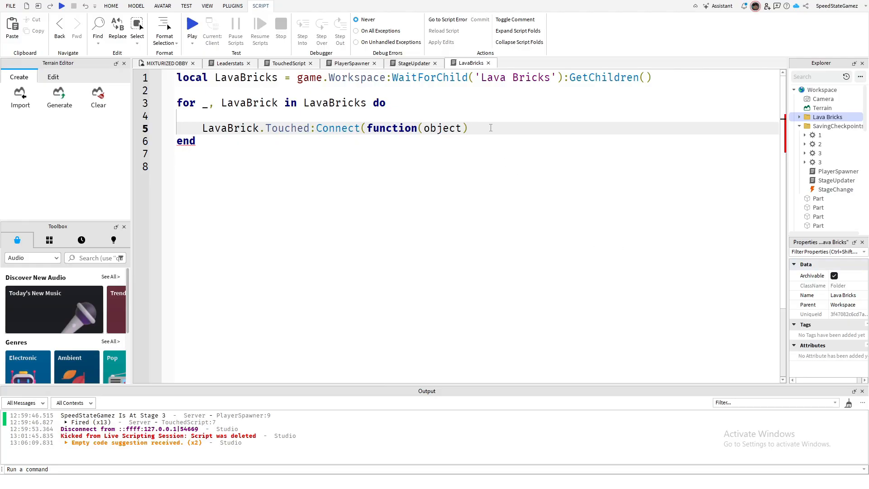
pyautogui.press('Return')
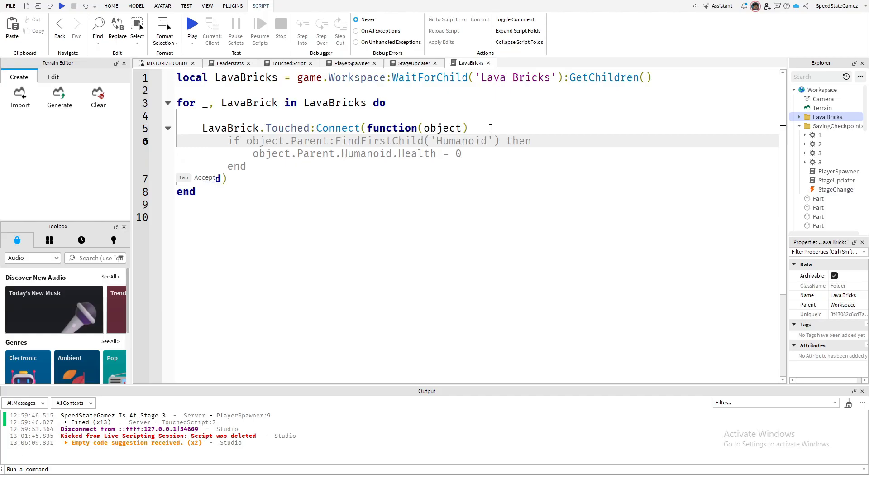
# - Leave a blank line in the Touched function and start the declaration "local potentialPlayer = game.Players:"
pyautogui.press('Return')
pyautogui.write('lo')
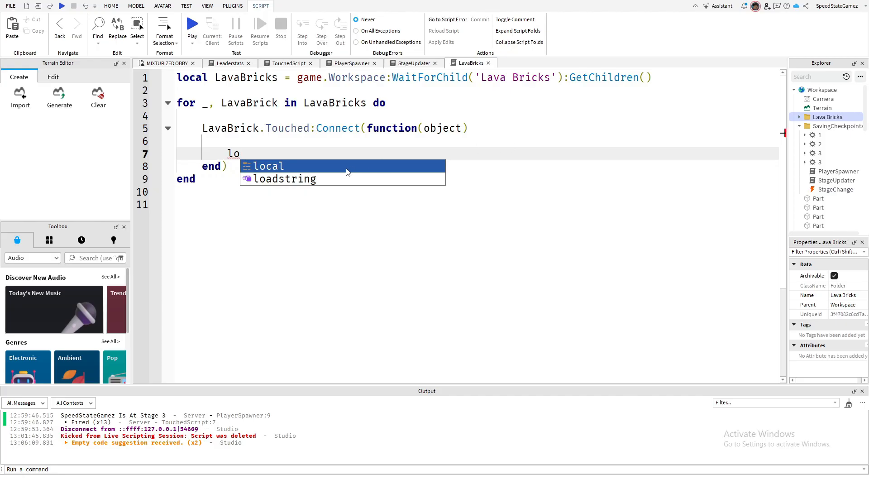
pyautogui.press('Tab')
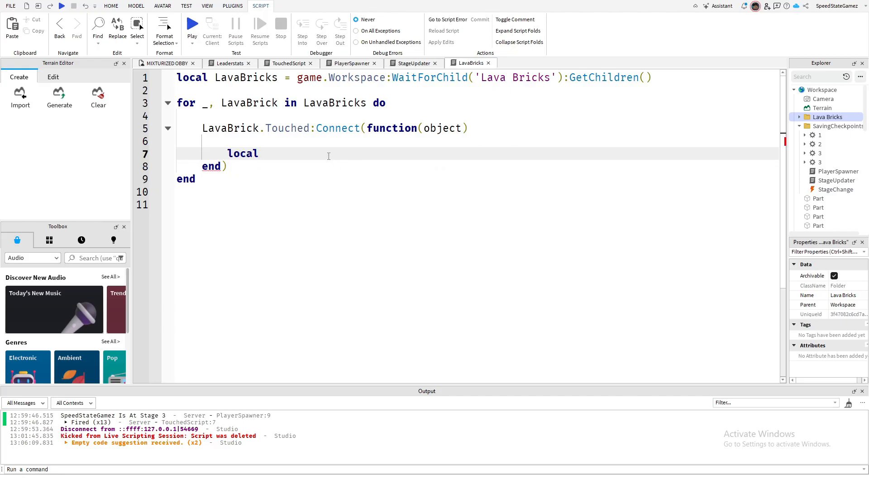
pyautogui.write('potential')
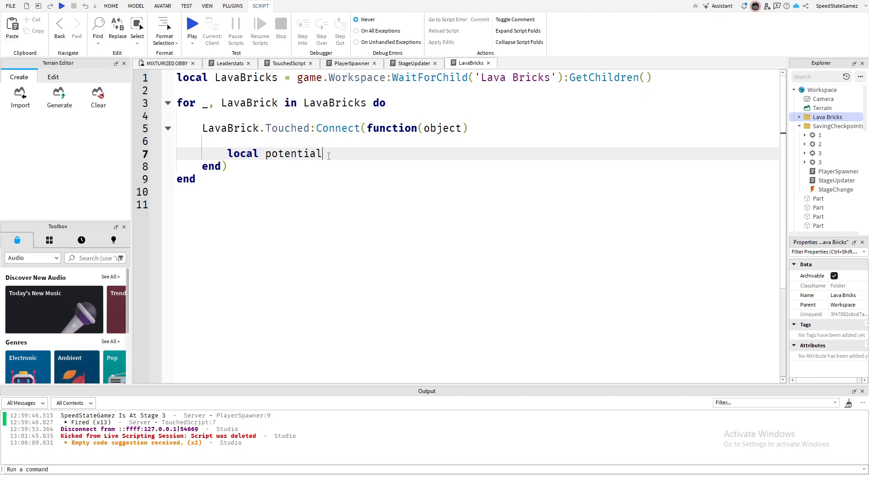
pyautogui.write('Player = game.')
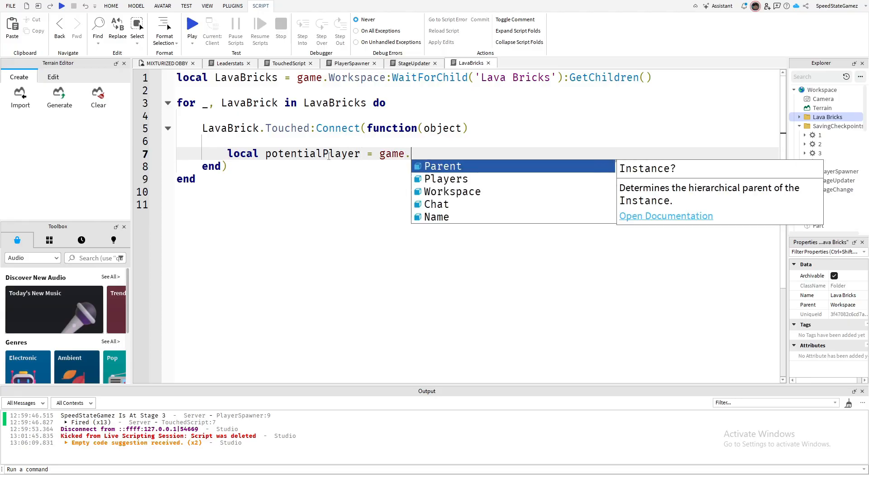
pyautogui.click(474, 191)
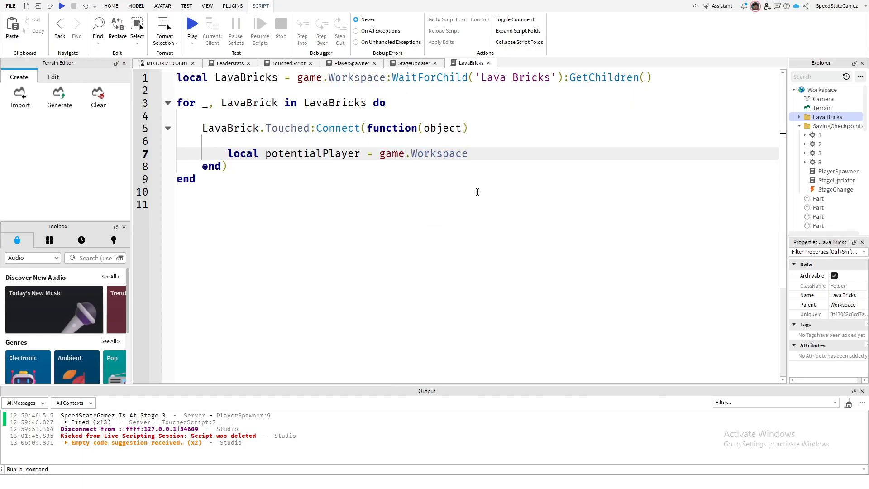
pyautogui.moveTo(481, 157); pyautogui.dragTo(413, 152)
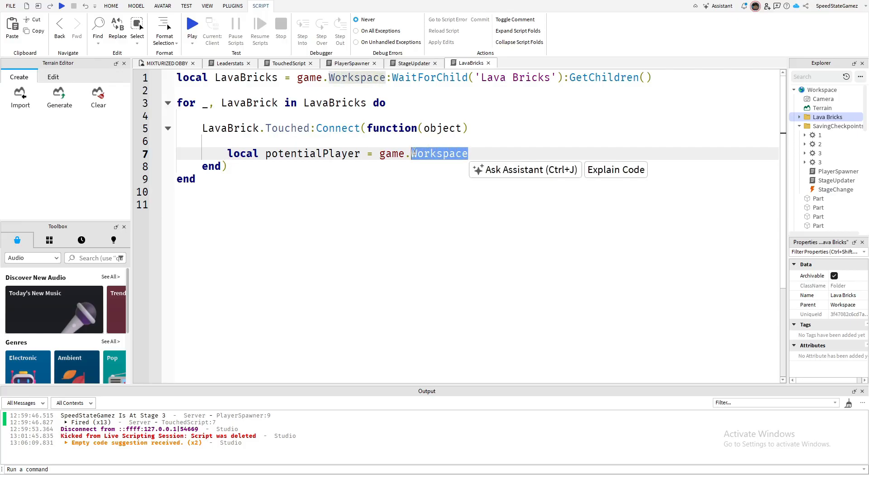
pyautogui.write('Pl')
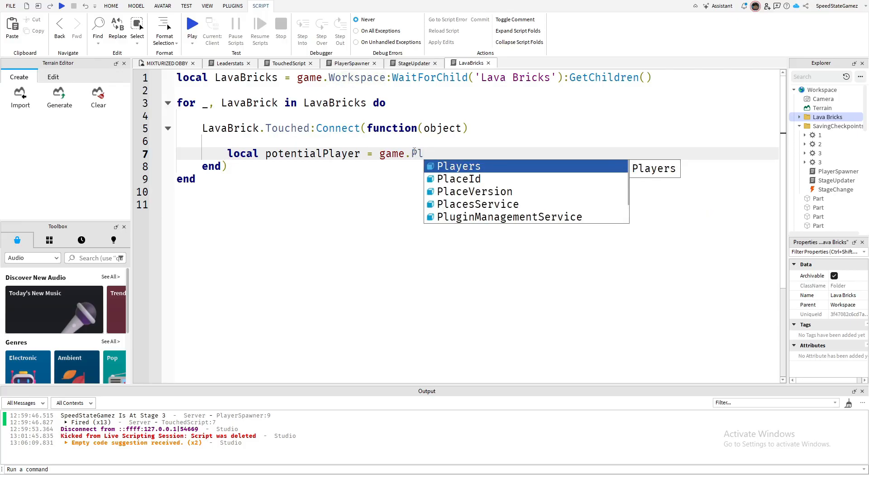
pyautogui.click(462, 168)
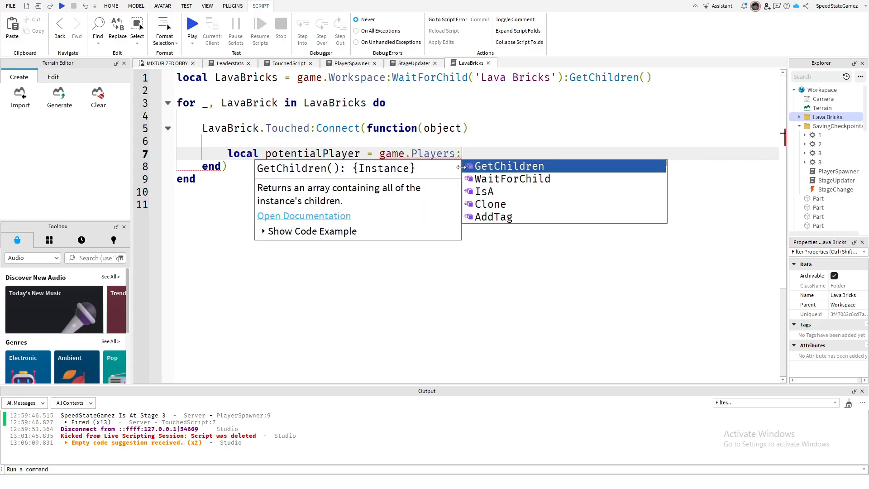
# - Complete the potentialPlayer declaration with the call GetPlayerFromCharacter(object.Parent)
pyautogui.write('Get')
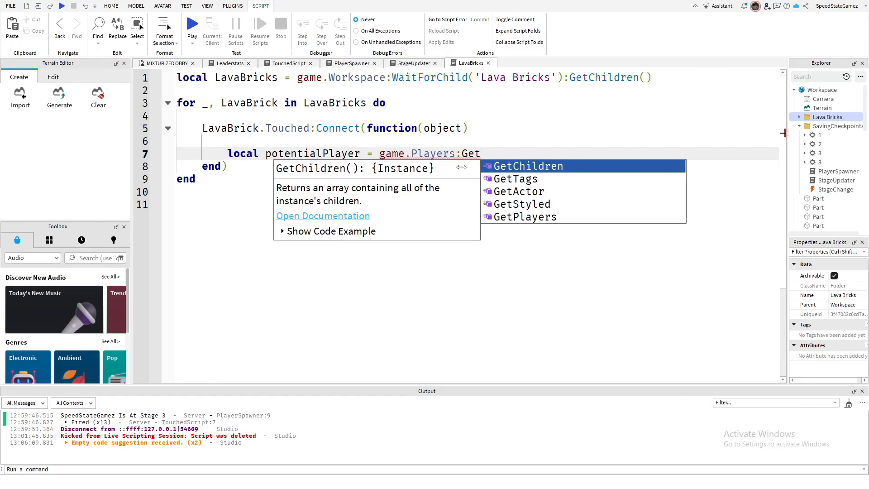
pyautogui.write('P')
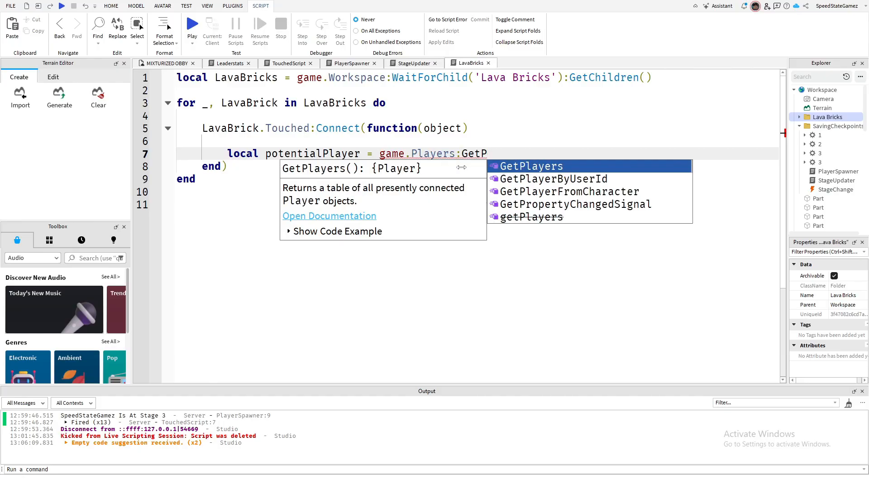
pyautogui.click(609, 192)
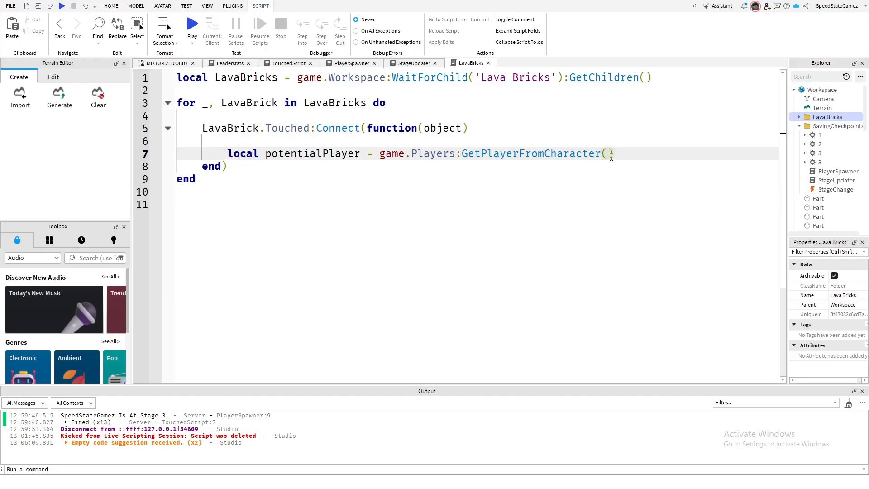
pyautogui.write('ob')
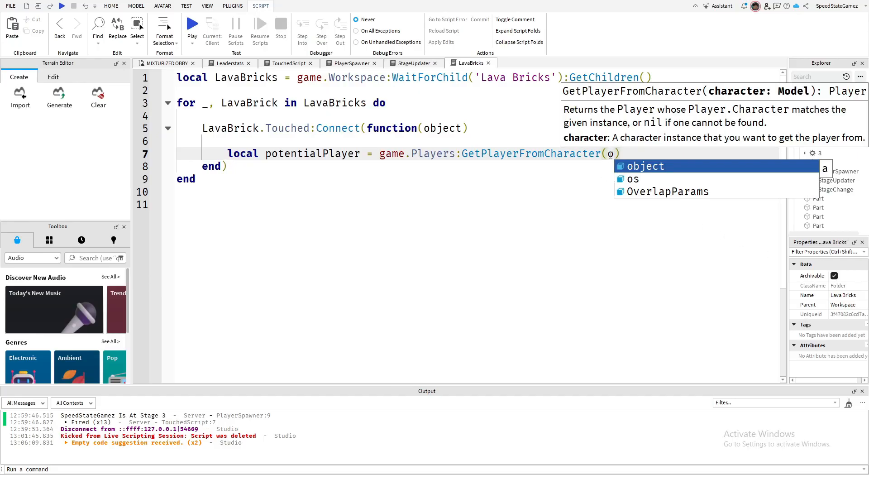
pyautogui.click(645, 167)
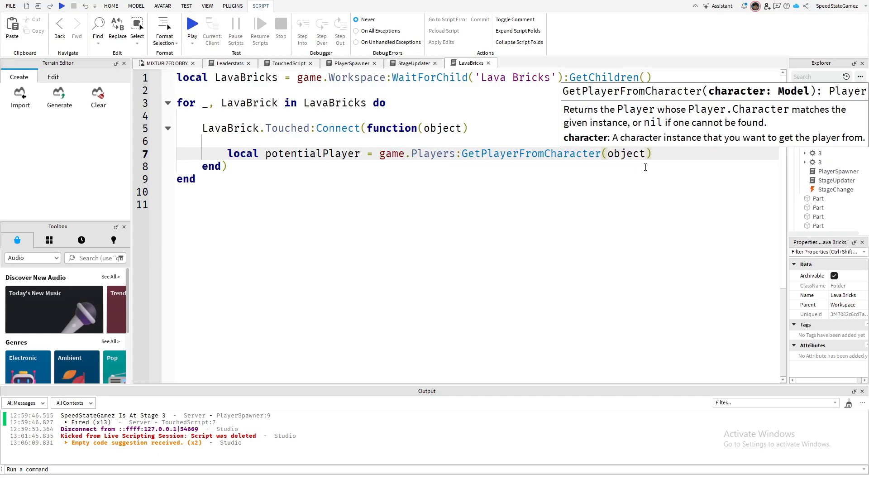
pyautogui.write('.')
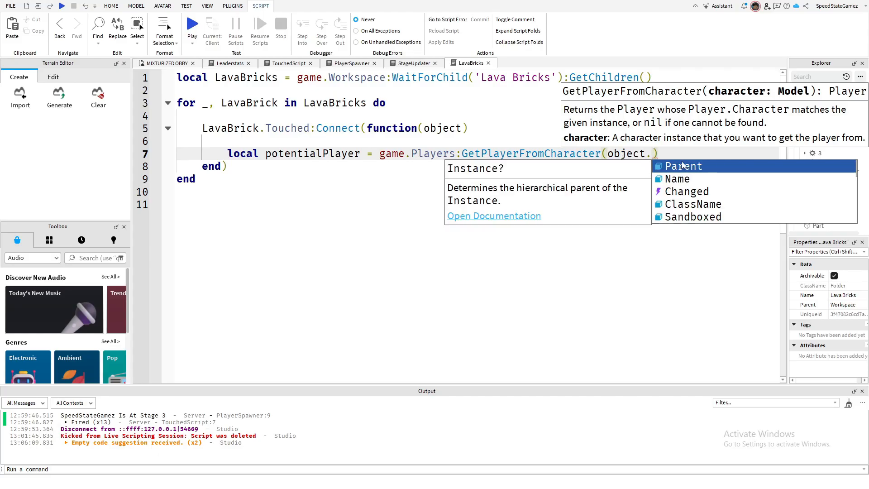
pyautogui.click(684, 166)
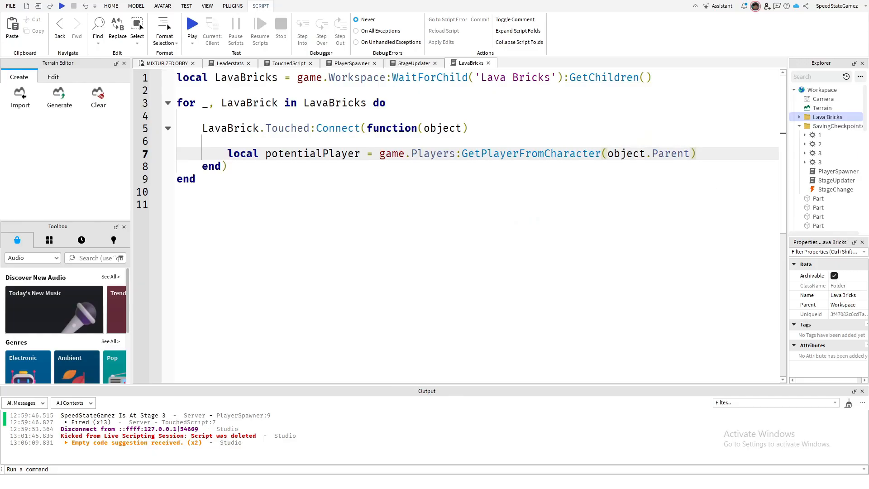
# - Below the potentialPlayer declaration, leave a blank line and add an "if potentialPlayer then" block with its closing end
pyautogui.click(723, 156)
pyautogui.press('Return')
pyautogui.press('Return')
pyautogui.write('if')
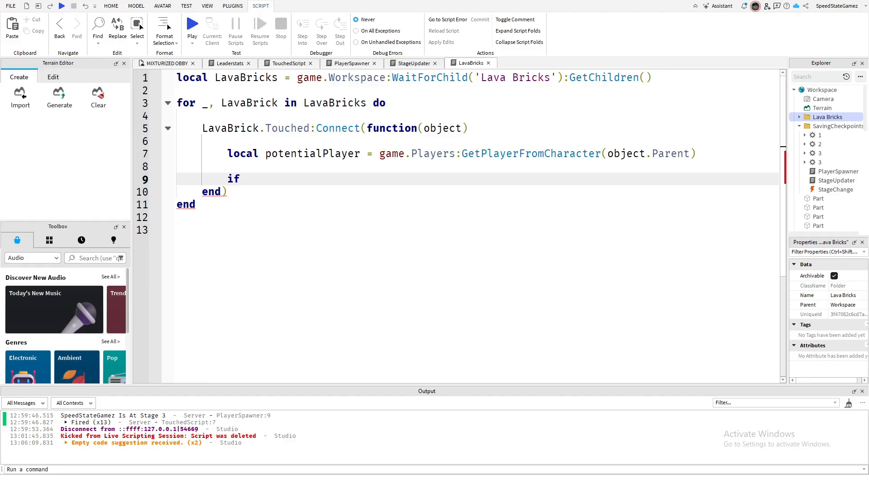
pyautogui.press('BackSpace')
pyautogui.press('BackSpace')
pyautogui.write('if ')
pyautogui.write('pi')
pyautogui.press('Escape')
pyautogui.press('BackSpace')
pyautogui.write('o')
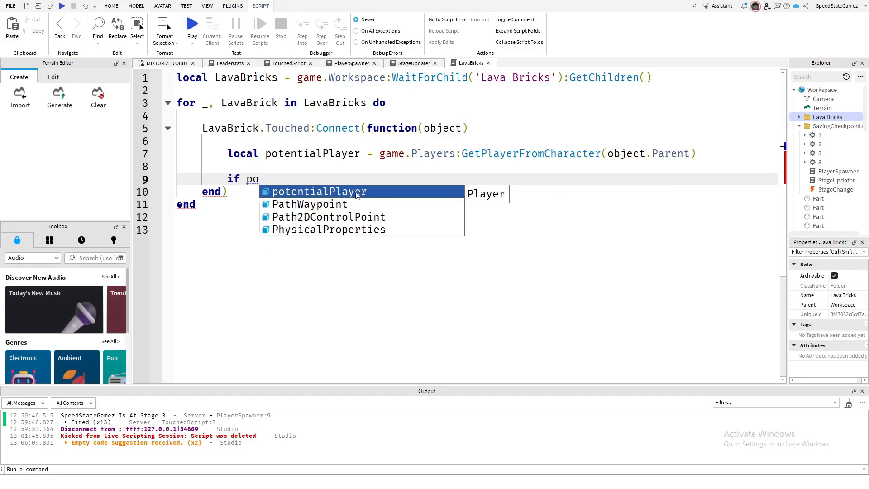
pyautogui.write('tentialPlayer then')
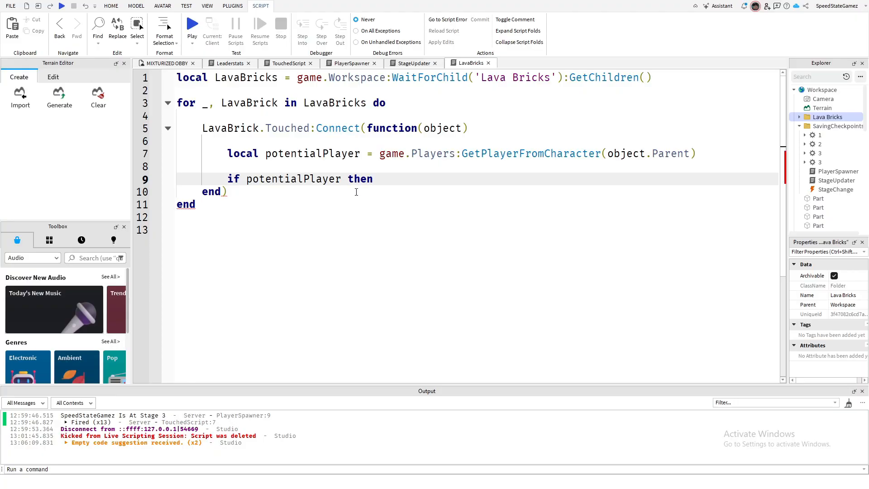
pyautogui.press('Return')
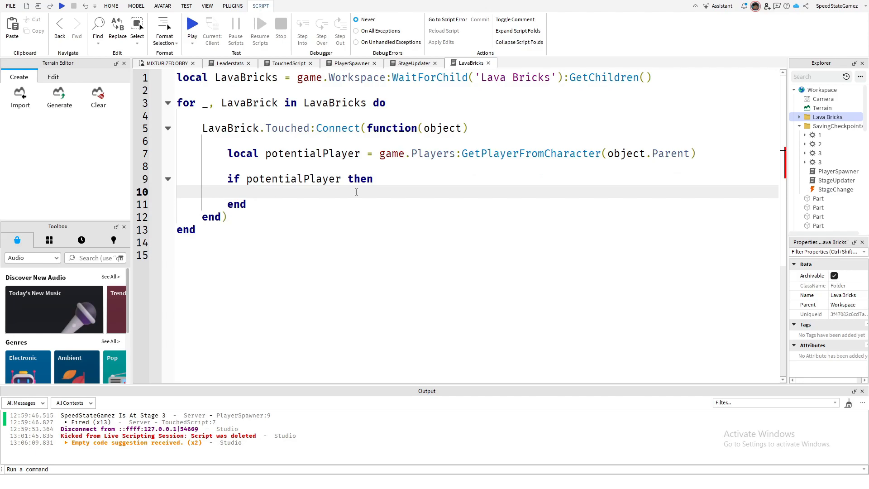
# - Inside the if block, add the line "potentialPlayer.Character.Humanoid.Health = 0"
pyautogui.write('p')
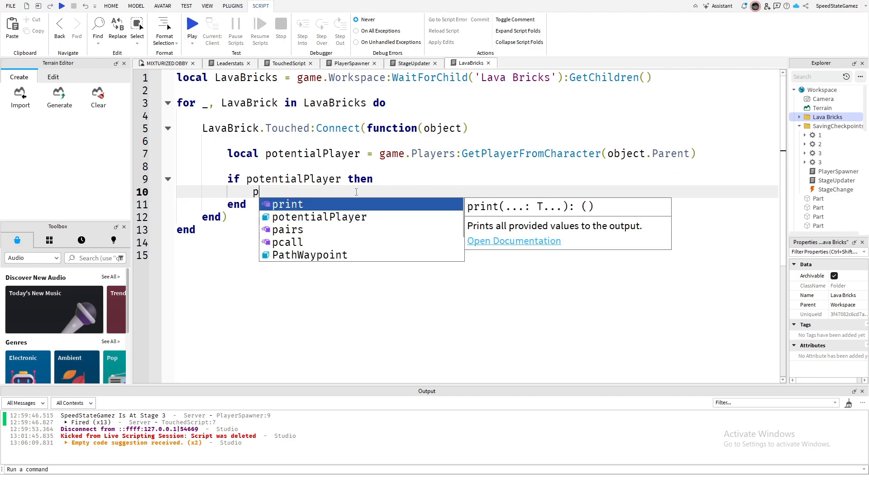
pyautogui.doubleClick(353, 219)
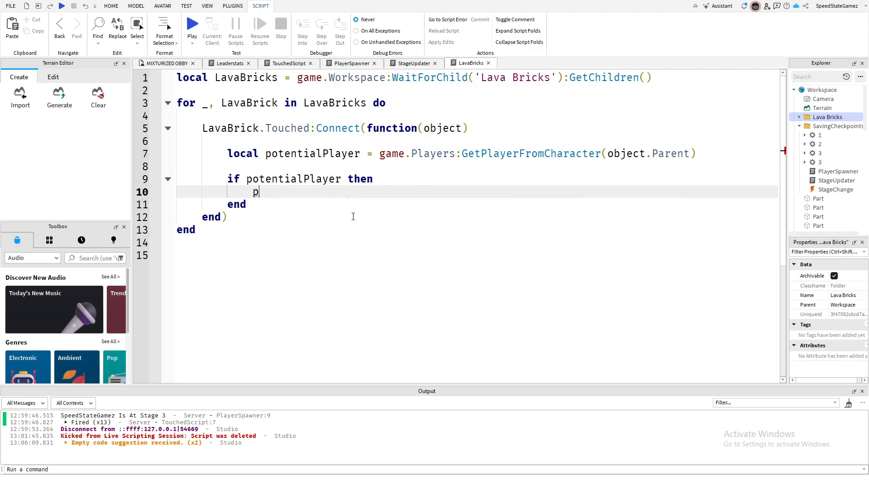
pyautogui.write('.')
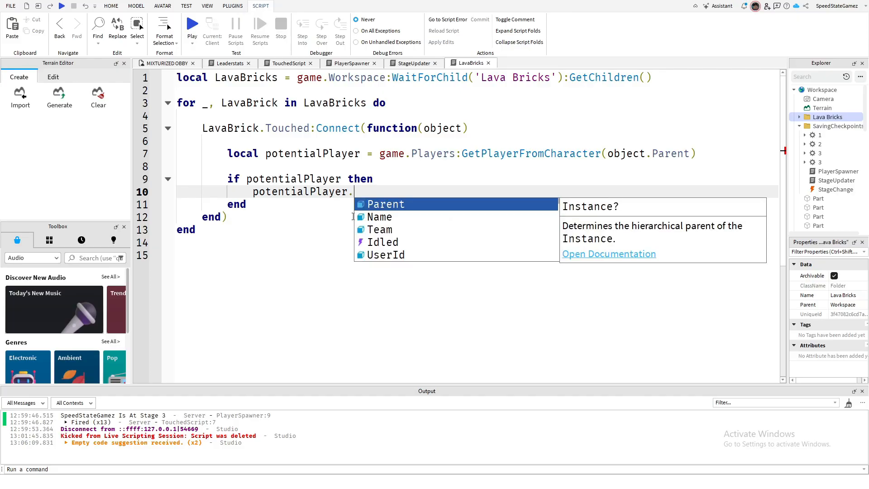
pyautogui.write('Char')
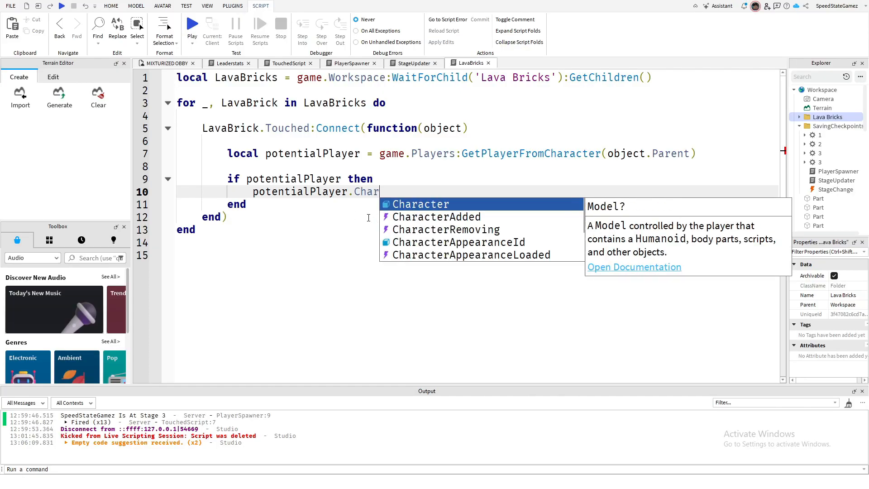
pyautogui.doubleClick(432, 203)
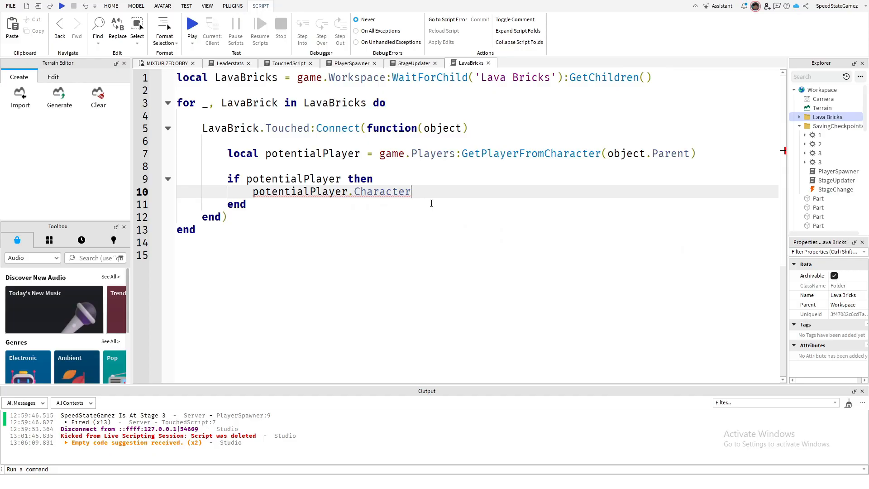
pyautogui.write('.Humanoid.Health = ')
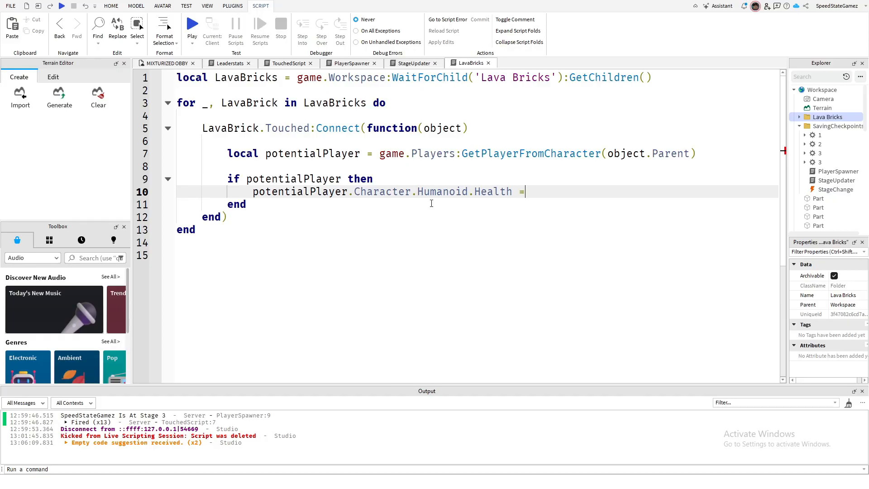
pyautogui.write('0')
pyautogui.click(391, 238)
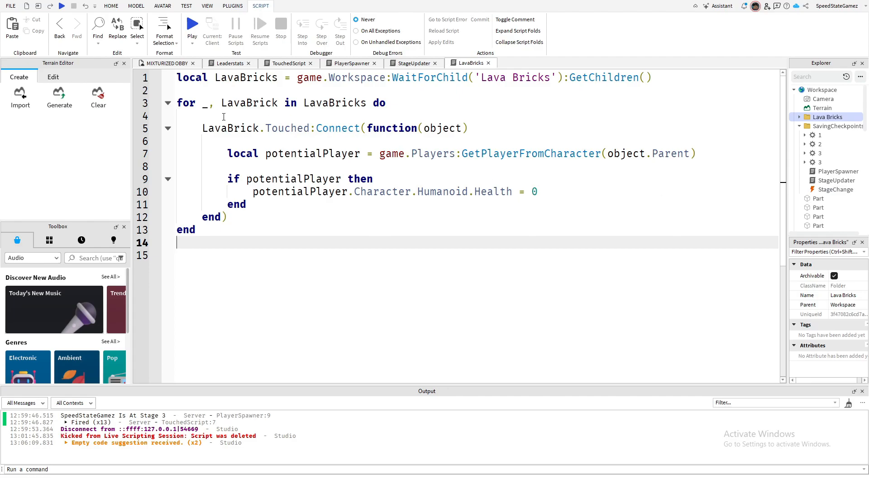
# - Highlight the LavaBricks variable declaration on line 1 to review it
pyautogui.click(177, 77)
pyautogui.moveTo(177, 79); pyautogui.dragTo(610, 88)
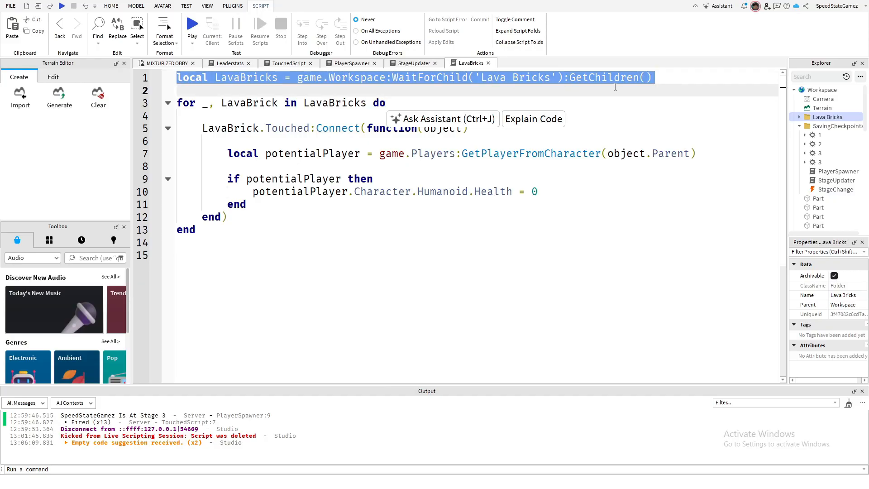
# - Review the LavaBricks GetChildren line and the for loop header on line 3 by highlighting them
pyautogui.click(616, 88)
pyautogui.moveTo(655, 78); pyautogui.dragTo(582, 78)
pyautogui.click(664, 79)
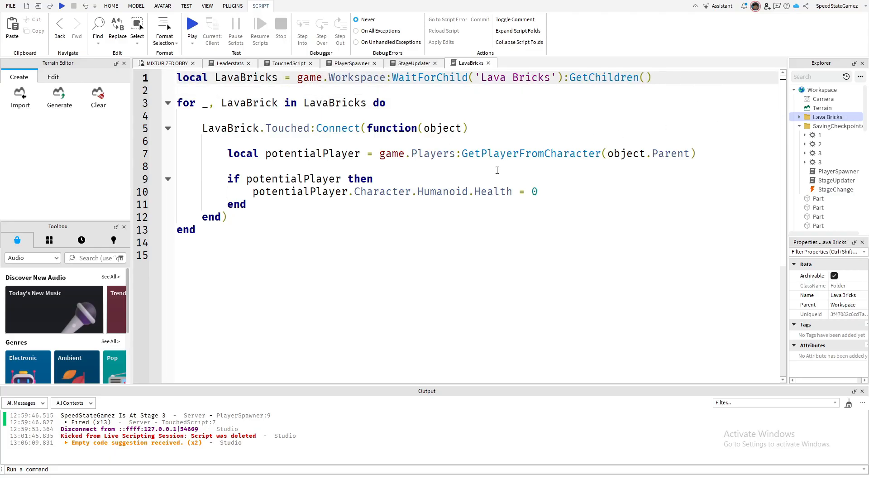
pyautogui.moveTo(177, 78); pyautogui.dragTo(613, 78)
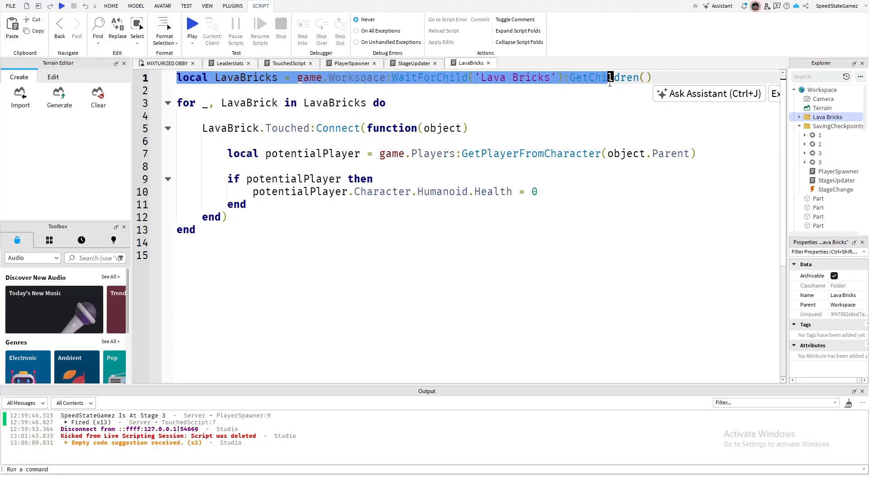
pyautogui.click(613, 77)
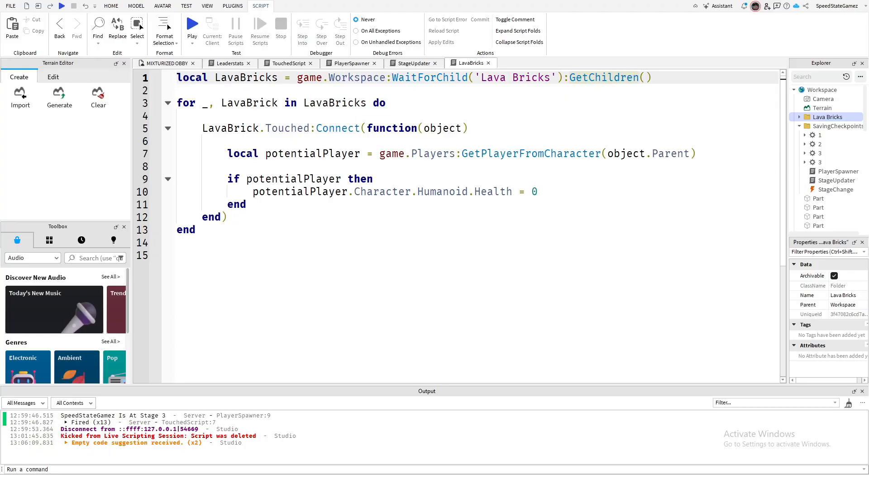
pyautogui.moveTo(177, 105); pyautogui.dragTo(386, 109)
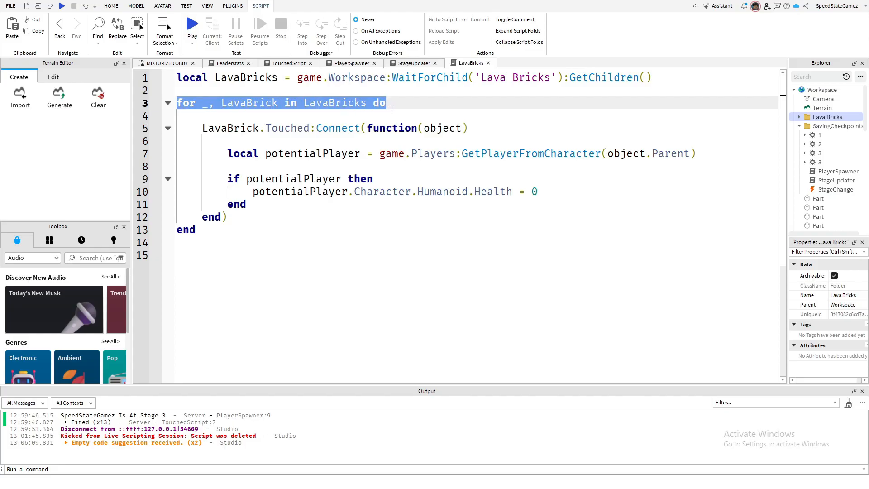
pyautogui.click(384, 103)
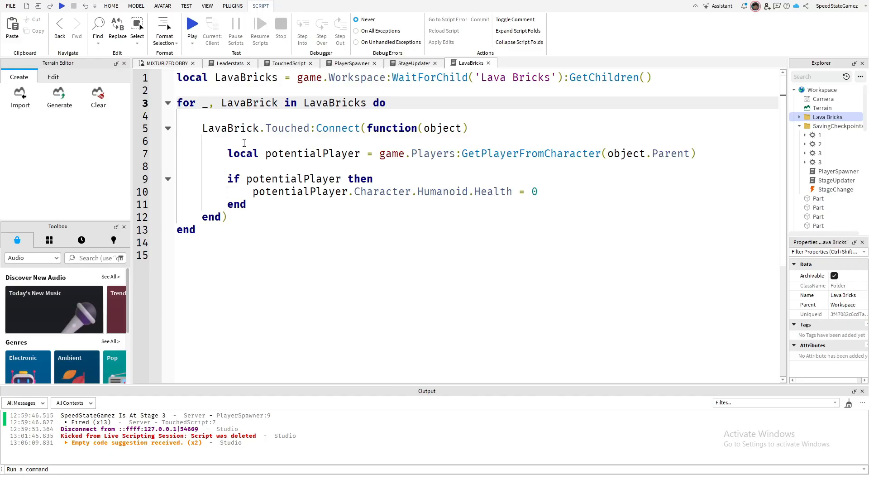
# - Review the Touched connection, the potentialPlayer declaration and the if block inside the loop
pyautogui.moveTo(202, 128); pyautogui.dragTo(287, 130)
pyautogui.moveTo(376, 129); pyautogui.dragTo(470, 129)
pyautogui.click(469, 129)
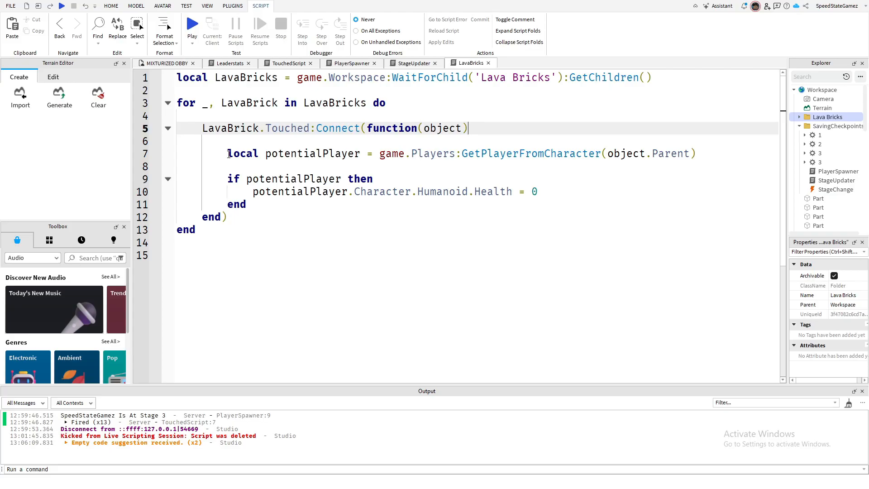
pyautogui.click(229, 153)
pyautogui.moveTo(229, 154); pyautogui.dragTo(243, 154)
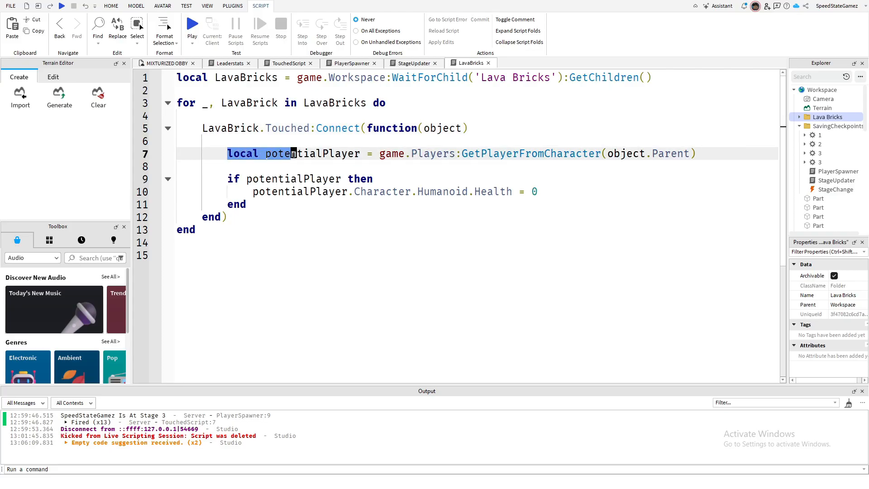
pyautogui.click(343, 154)
pyautogui.click(220, 150)
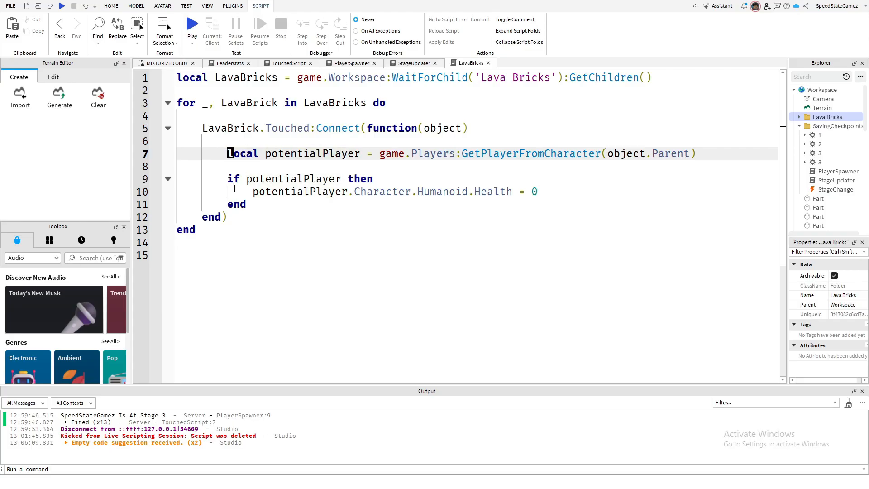
pyautogui.press('Down')
pyautogui.press('Down')
pyautogui.press('Down')
pyautogui.press('Up')
pyautogui.press('Up')
pyautogui.press('Up')
pyautogui.press('Down')
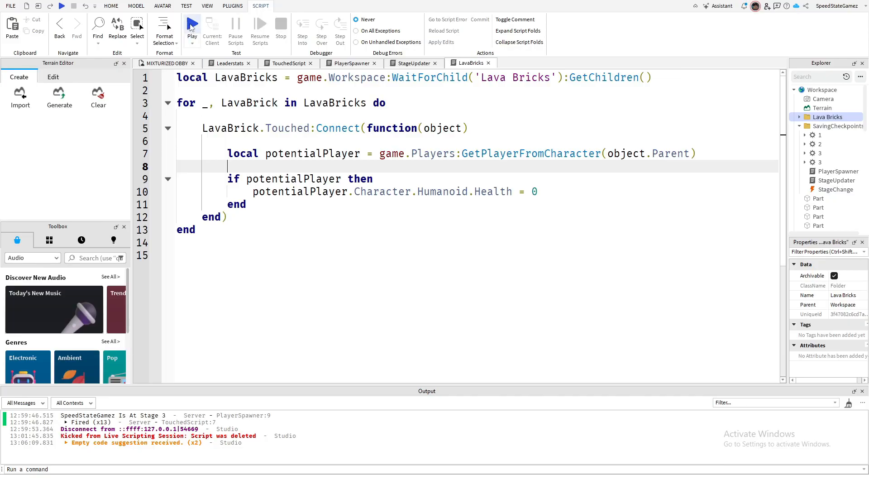
# - Start a playtest and run the character into the first lava brick to test the kill script
pyautogui.click(190, 27)
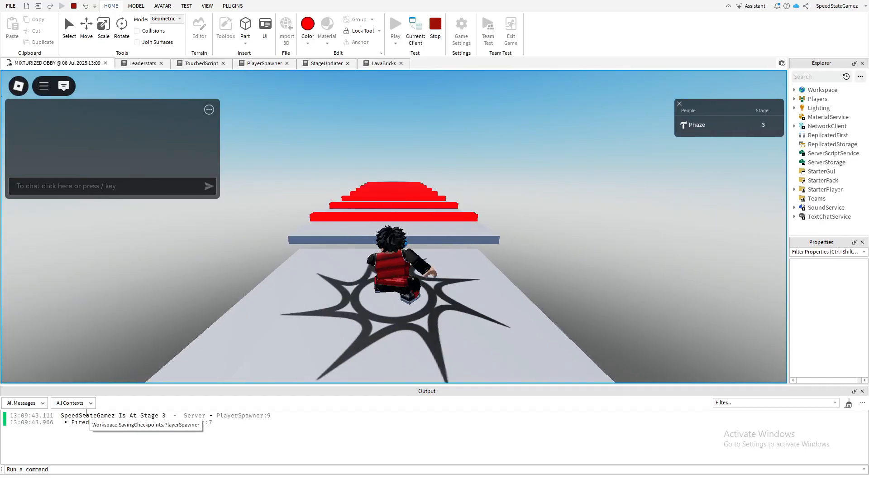
pyautogui.moveTo(428, 293); pyautogui.dragTo(398, 317, button='right')
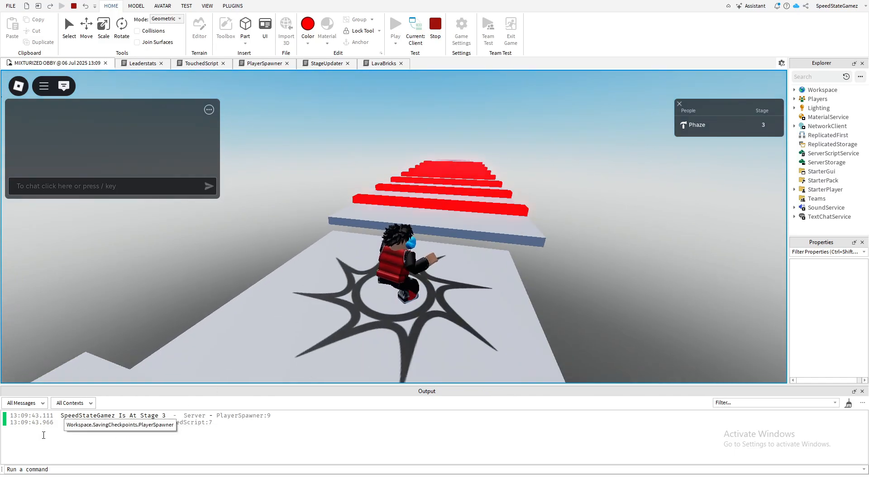
pyautogui.press('w')
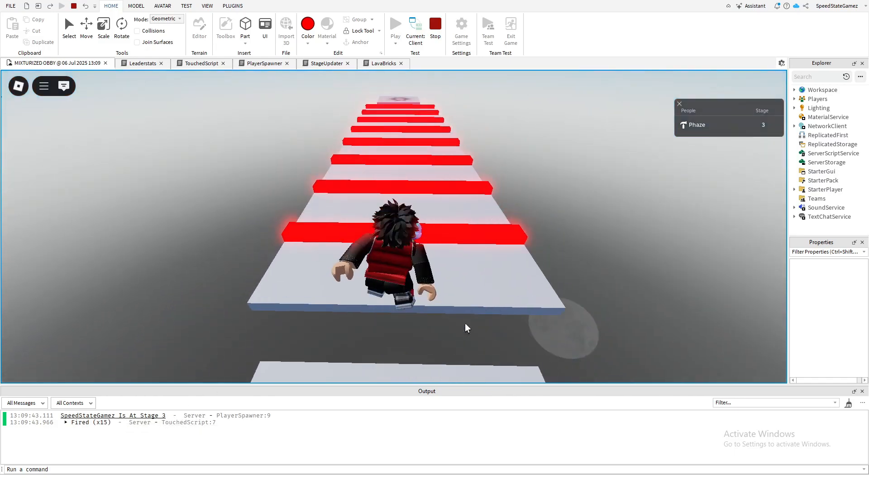
pyautogui.moveTo(465, 323); pyautogui.dragTo(531, 275, button='right')
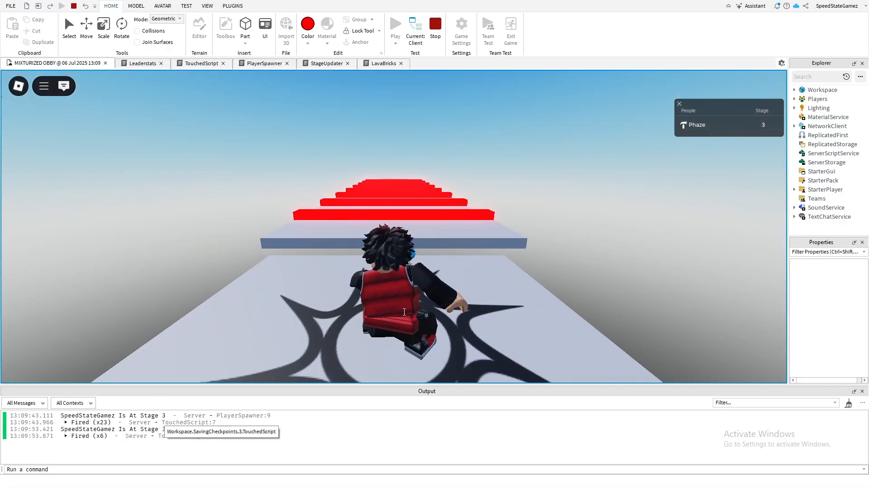
# - Run the respawned character back onto the lava stage and jump across the bricks until it touches one
pyautogui.press('d')
pyautogui.press('w')
pyautogui.moveTo(406, 309); pyautogui.dragTo(458, 293, button='right')
pyautogui.press('space')
pyautogui.press('space')
pyautogui.press('space')
pyautogui.press('space')
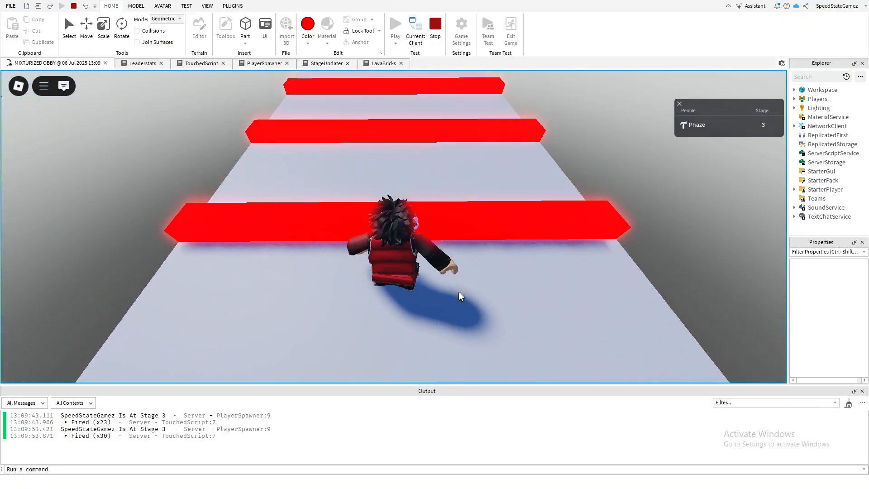
pyautogui.press('space')
pyautogui.press('space')
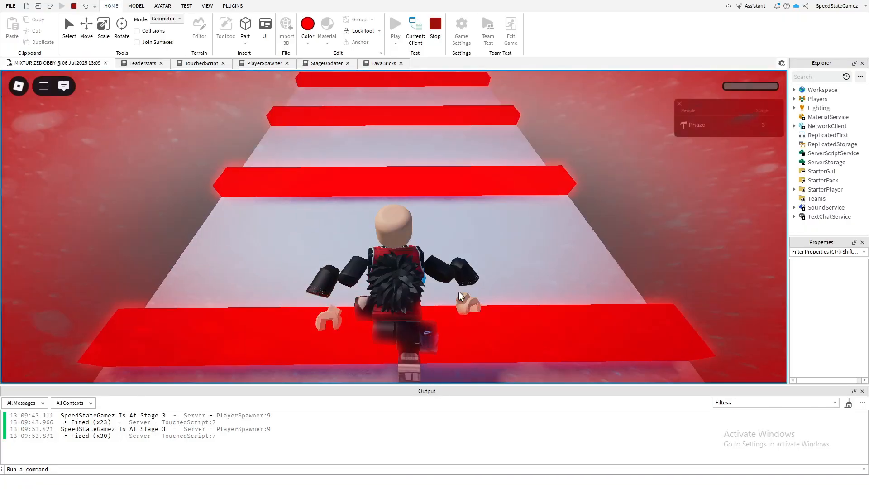
# - Make one more run at the lava bricks with the respawned character and stop the playtest
pyautogui.moveTo(459, 293); pyautogui.dragTo(458, 292, button='right')
pyautogui.moveTo(382, 268); pyautogui.dragTo(417, 272, button='right')
pyautogui.press('w')
pyautogui.press('space')
pyautogui.press('w')
pyautogui.press('space')
pyautogui.click(431, 26)
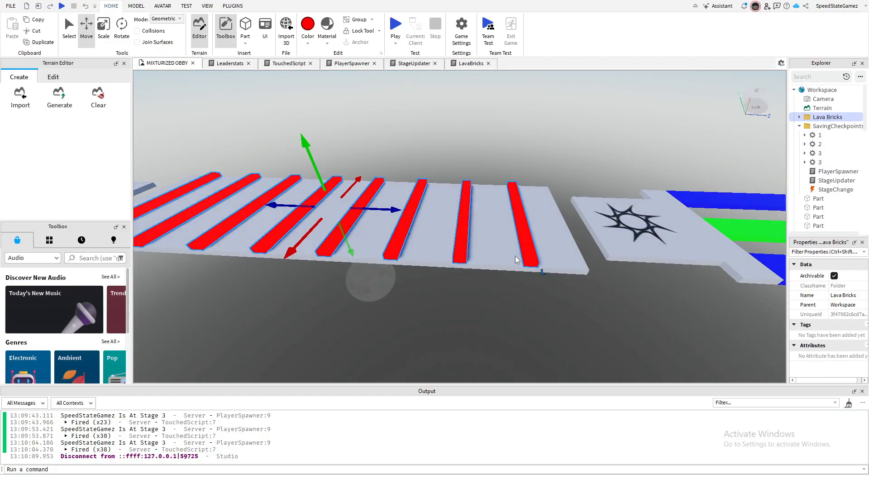
# - Deselect the lava bricks and box-select the checkpoint platform with its spawn pad to inspect the checkpoint setup
pyautogui.click(559, 302)
pyautogui.moveTo(560, 301); pyautogui.dragTo(553, 300, button='right')
pyautogui.press('s')
pyautogui.press('d')
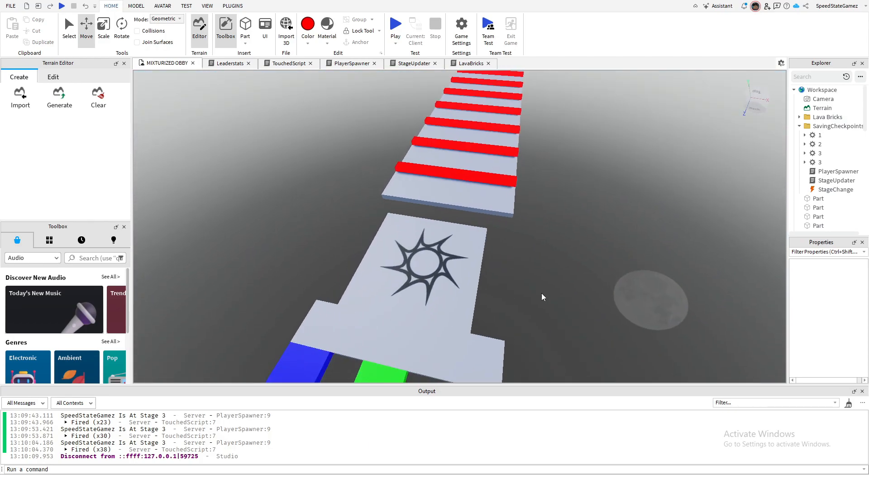
pyautogui.moveTo(352, 228); pyautogui.dragTo(507, 298)
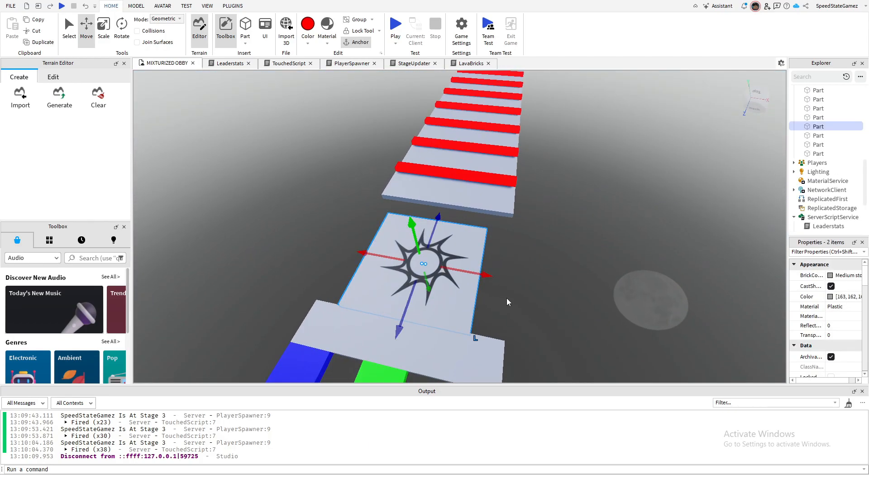
pyautogui.moveTo(537, 287); pyautogui.dragTo(537, 287, button='right')
pyautogui.moveTo(367, 239); pyautogui.dragTo(729, 265)
pyautogui.click(461, 262)
pyautogui.moveTo(461, 262); pyautogui.dragTo(460, 262, button='right')
pyautogui.moveTo(531, 163); pyautogui.dragTo(688, 266)
pyautogui.click(468, 288)
# - Examine the obby course layout from the checkpoint by the blue and green bridges to the lava stage's far end
pyautogui.moveTo(468, 287)
pyautogui.mouseDown(button='right')
pyautogui.moveTo(478, 286)
pyautogui.moveTo(472, 292)
pyautogui.mouseUp(button='right')
pyautogui.press('a')
pyautogui.press('s')
pyautogui.press('a')
pyautogui.press('w')
pyautogui.press('s')
pyautogui.press('d')
pyautogui.press('d')
pyautogui.press('d')
pyautogui.press('w')
pyautogui.press('a')
pyautogui.press('a')
pyautogui.press('w')
pyautogui.press('d')
pyautogui.press('w')
pyautogui.press('d')
pyautogui.moveTo(561, 243); pyautogui.dragTo(562, 242, button='right')
pyautogui.press('d')
pyautogui.moveTo(593, 270); pyautogui.dragTo(602, 264, button='right')
pyautogui.press('d')
pyautogui.press('d')
pyautogui.moveTo(509, 212); pyautogui.dragTo(481, 211, button='right')
pyautogui.press('d')
pyautogui.press('d')
pyautogui.press('d')
pyautogui.press('a')
pyautogui.press('d')
pyautogui.moveTo(626, 197); pyautogui.dragTo(626, 197, button='right')
pyautogui.press('w')
pyautogui.scroll(-1, 691, 127)
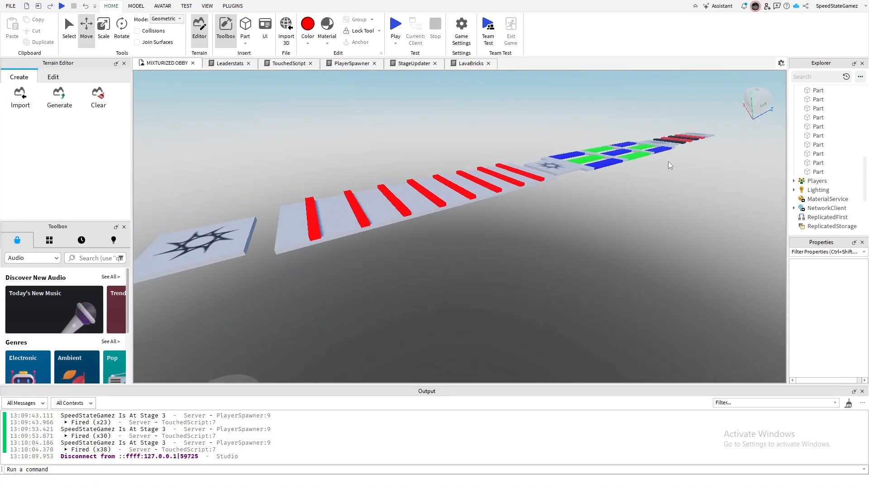
# - Insert a new block part in the empty space beyond the checkpoint platform at the end of the lava stage
pyautogui.moveTo(492, 212); pyautogui.dragTo(493, 212, button='right')
pyautogui.press('a')
pyautogui.moveTo(574, 200); pyautogui.dragTo(574, 200, button='right')
pyautogui.press('a')
pyautogui.moveTo(484, 216); pyautogui.dragTo(474, 210, button='right')
pyautogui.press('d')
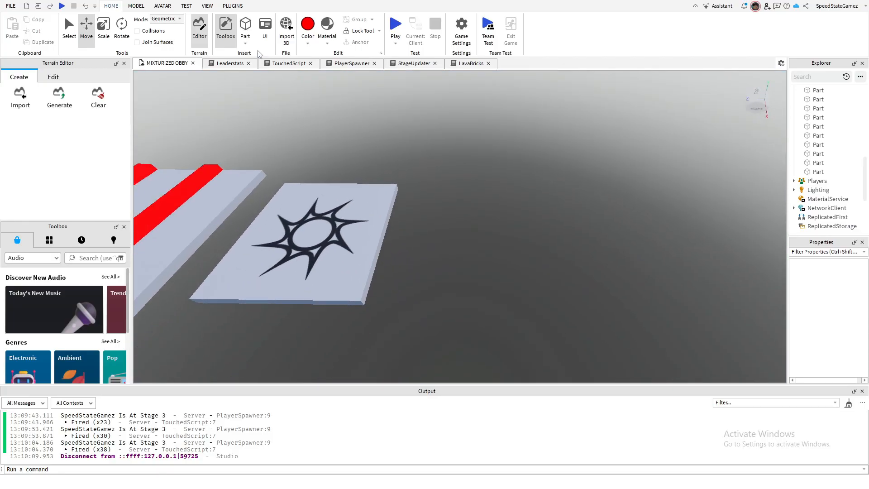
pyautogui.click(245, 25)
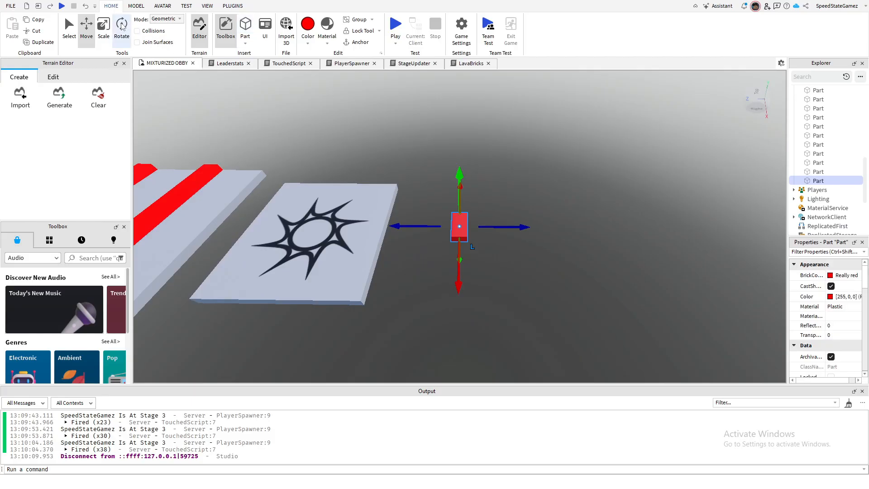
pyautogui.click(217, 63)
pyautogui.write('d')
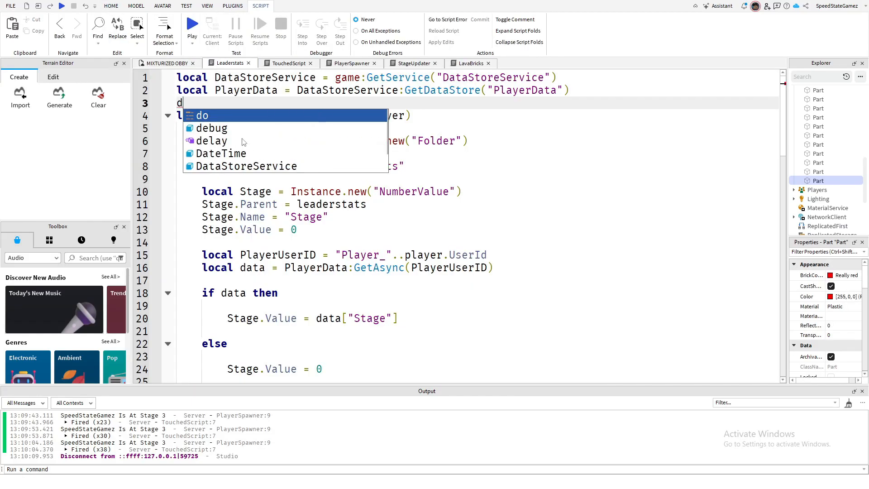
pyautogui.click(168, 65)
# - Color the new red part medium stone grey and lower it 27 studs
pyautogui.moveTo(517, 252); pyautogui.dragTo(622, 274, button='right')
pyautogui.click(610, 283)
pyautogui.click(431, 249)
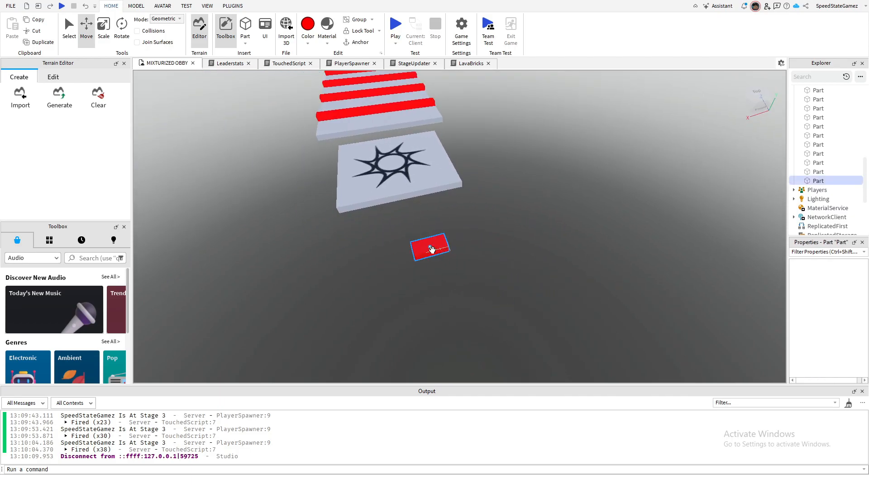
pyautogui.click(309, 43)
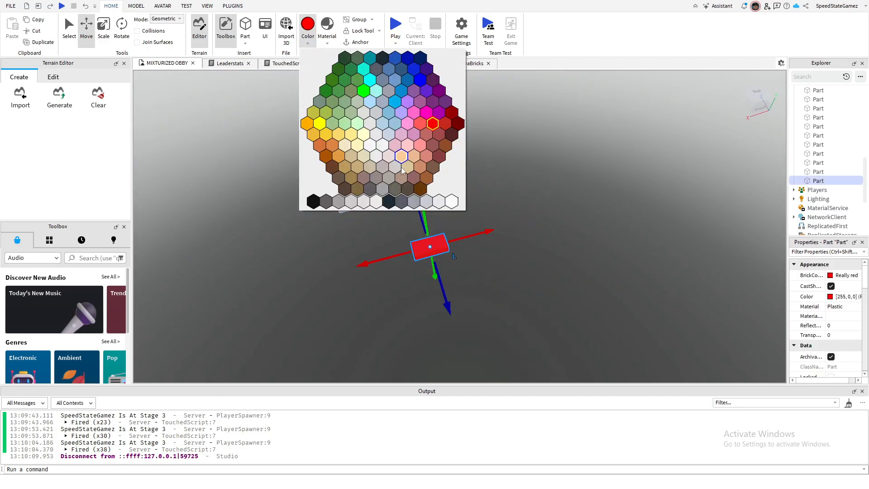
pyautogui.click(339, 203)
pyautogui.moveTo(545, 233); pyautogui.dragTo(529, 232, button='right')
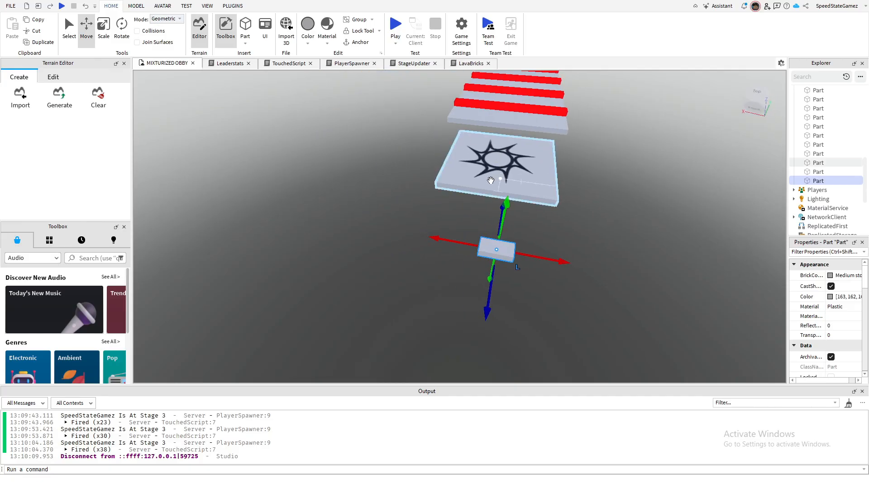
pyautogui.moveTo(504, 219); pyautogui.dragTo(495, 305)
pyautogui.moveTo(539, 282); pyautogui.dragTo(512, 281, button='right')
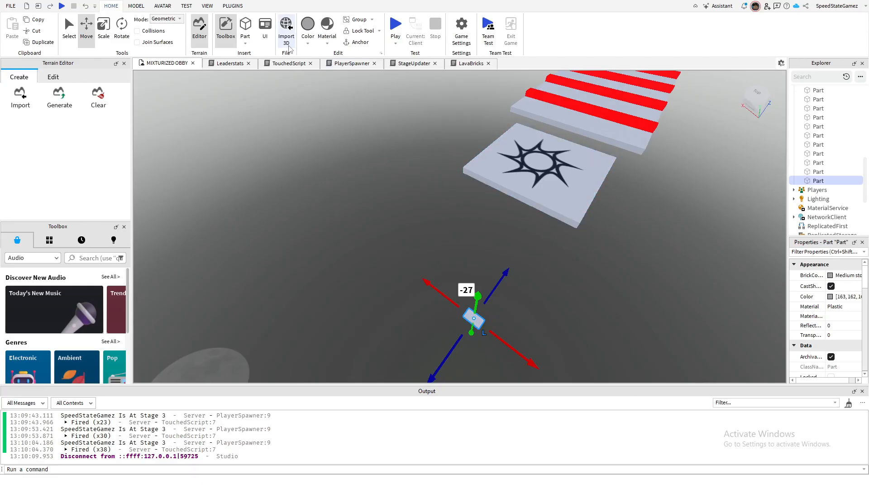
pyautogui.click(252, 33)
pyautogui.moveTo(553, 186); pyautogui.dragTo(506, 190, button='right')
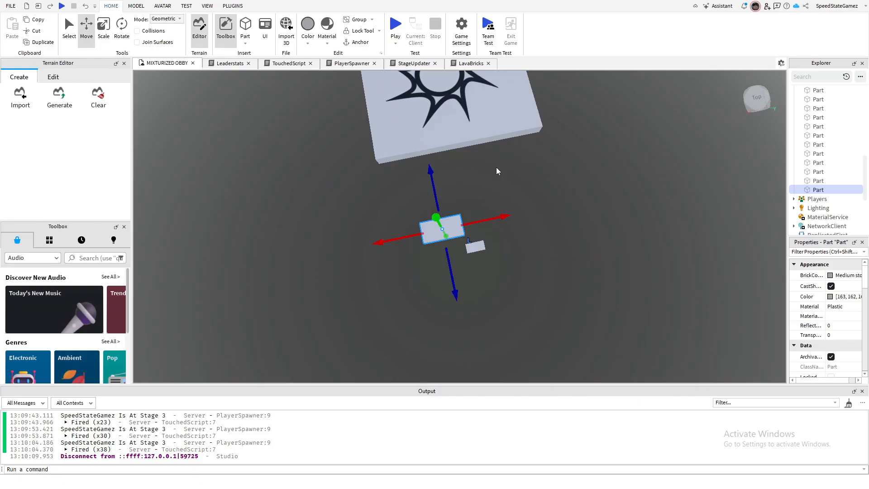
pyautogui.press('Delete')
# - Reposition the lowered grey part horizontally with moves of 10 and 4 studs
pyautogui.click(475, 247)
pyautogui.moveTo(477, 245); pyautogui.dragTo(538, 210, button='right')
pyautogui.moveTo(474, 261); pyautogui.dragTo(516, 310)
pyautogui.moveTo(574, 282); pyautogui.dragTo(573, 282, button='right')
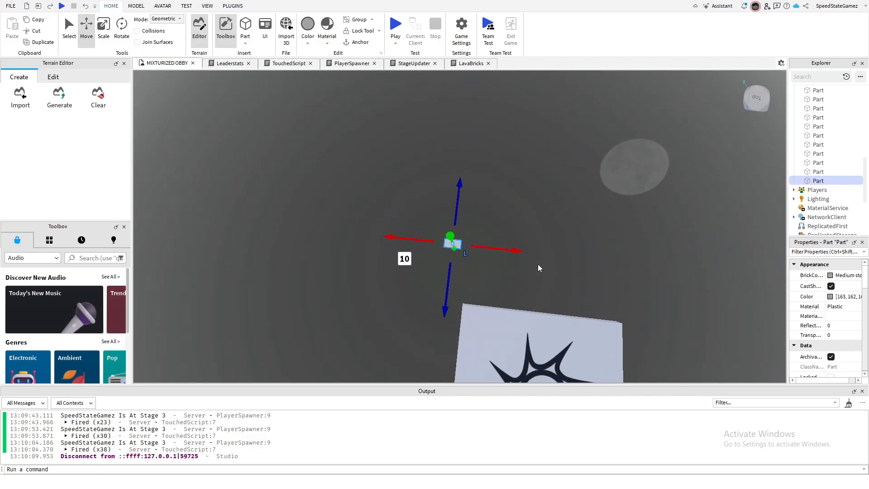
pyautogui.moveTo(510, 252); pyautogui.dragTo(528, 257)
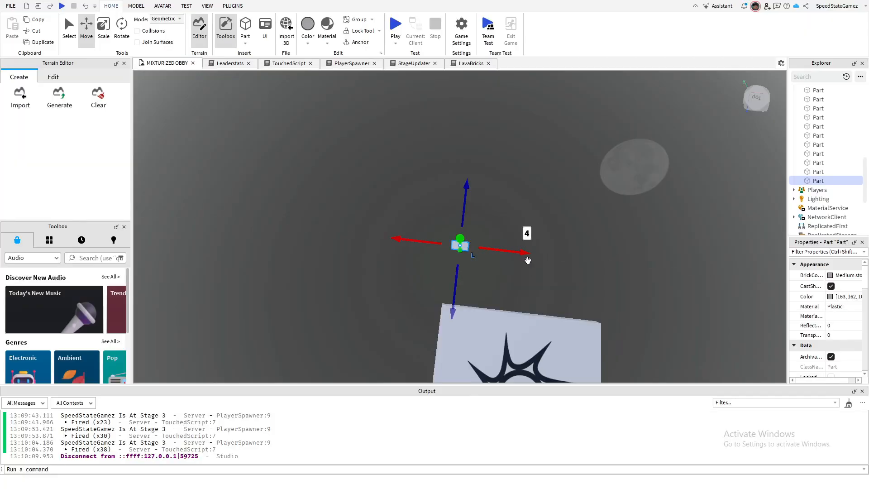
# - Rotate the grey part a quarter turn around its vertical axis and start scaling it up
pyautogui.click(125, 30)
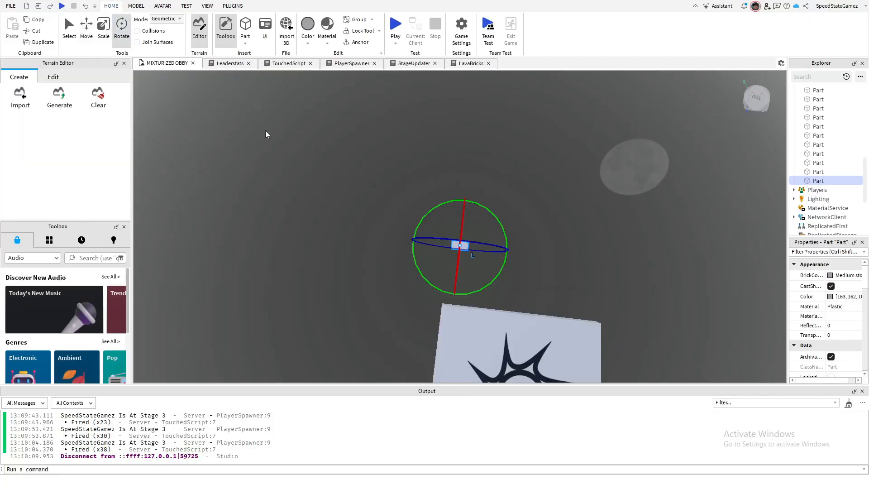
pyautogui.moveTo(471, 293); pyautogui.dragTo(494, 240)
pyautogui.click(100, 31)
pyautogui.moveTo(542, 279); pyautogui.dragTo(441, 284, button='right')
pyautogui.moveTo(450, 264); pyautogui.dragTo(418, 266)
pyautogui.moveTo(451, 292); pyautogui.dragTo(452, 292, button='right')
pyautogui.rightClick(452, 292)
# - Stretch the grey part further into a long rectangular plank pointing away from the final checkpoint platform
pyautogui.click(421, 179)
pyautogui.moveTo(421, 179); pyautogui.dragTo(442, 197, button='right')
pyautogui.click(465, 246)
pyautogui.click(454, 271)
pyautogui.click(458, 264)
pyautogui.moveTo(483, 260); pyautogui.dragTo(494, 267)
pyautogui.moveTo(548, 256); pyautogui.dragTo(548, 257, button='right')
pyautogui.moveTo(474, 239); pyautogui.dragTo(518, 229)
pyautogui.moveTo(530, 292); pyautogui.dragTo(518, 292, button='right')
pyautogui.click(522, 294)
pyautogui.click(459, 265)
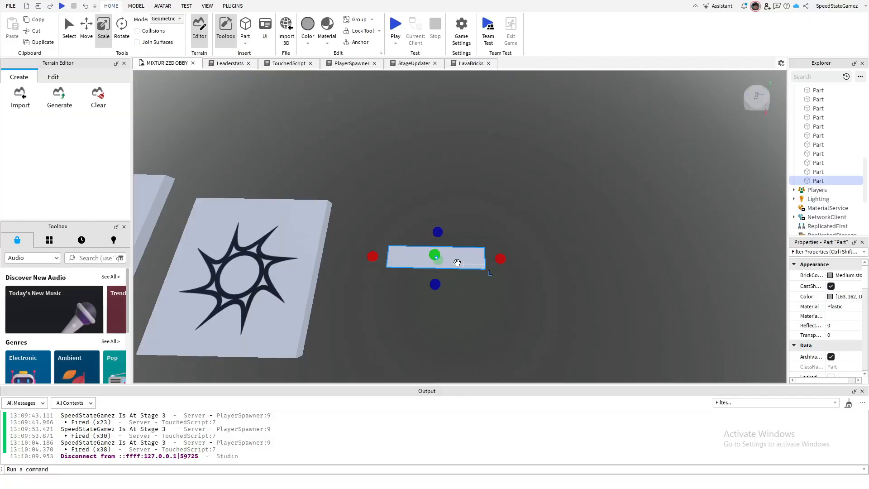
# - Duplicate the plank and raise the copy by 27 studs plus 0.5 stud, level with the checkpoint platform
pyautogui.click(87, 29)
pyautogui.moveTo(428, 245); pyautogui.dragTo(398, 197)
pyautogui.moveTo(449, 284); pyautogui.dragTo(447, 251, button='right')
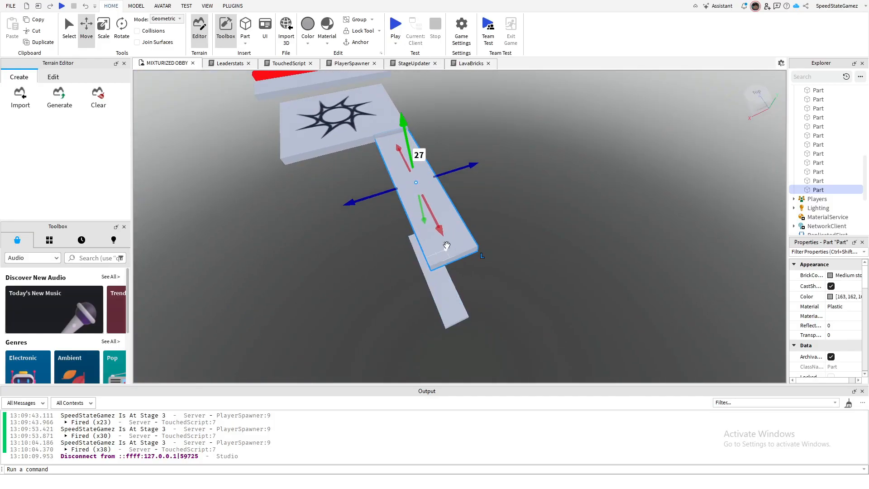
pyautogui.moveTo(396, 140); pyautogui.dragTo(398, 135)
pyautogui.moveTo(487, 313); pyautogui.dragTo(493, 311, button='right')
pyautogui.scroll(-5, 825, 232)
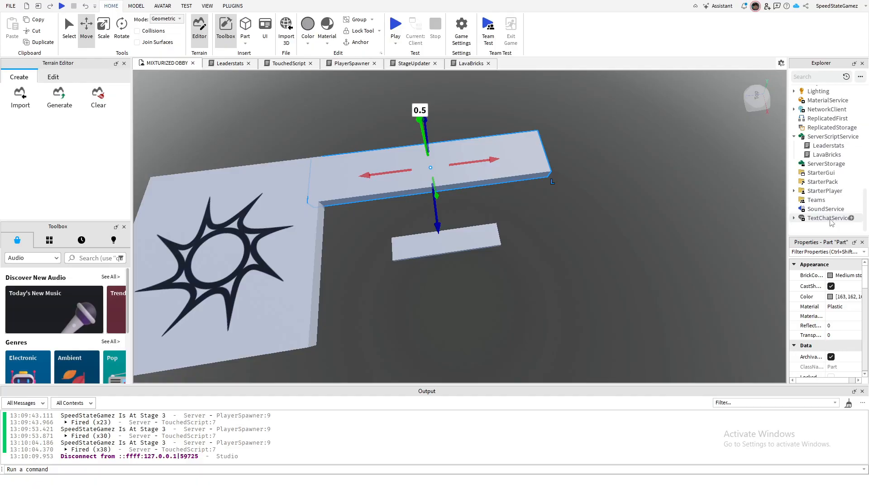
pyautogui.moveTo(568, 220); pyautogui.dragTo(568, 220, button='right')
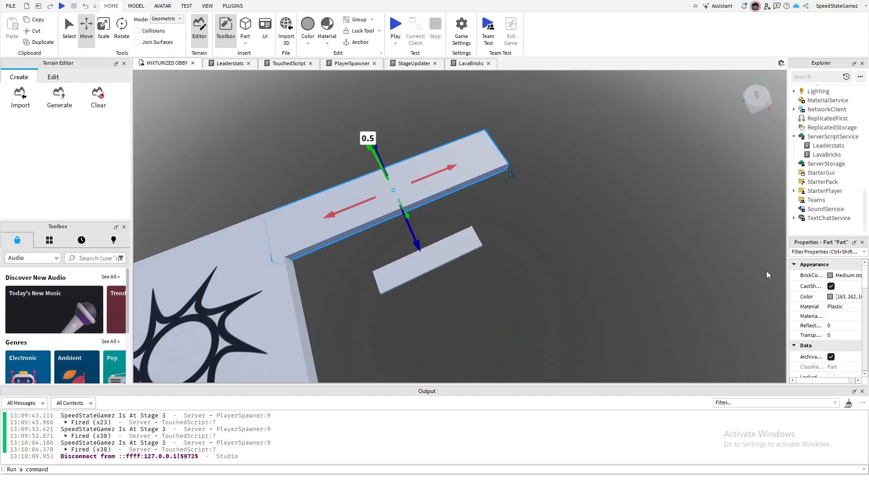
pyautogui.moveTo(576, 268); pyautogui.dragTo(575, 268, button='right')
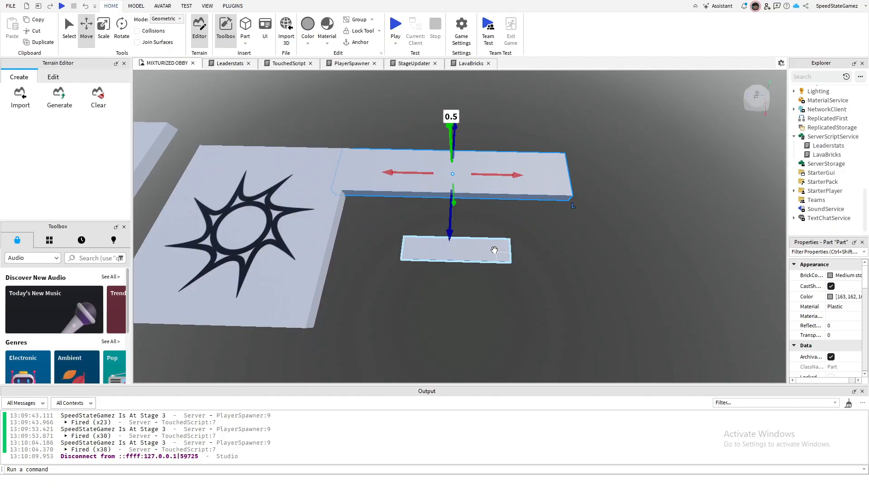
# - Move the upper plank and the lower plank each 1 stud away from the checkpoint platform
pyautogui.scroll(-3, 841, 317)
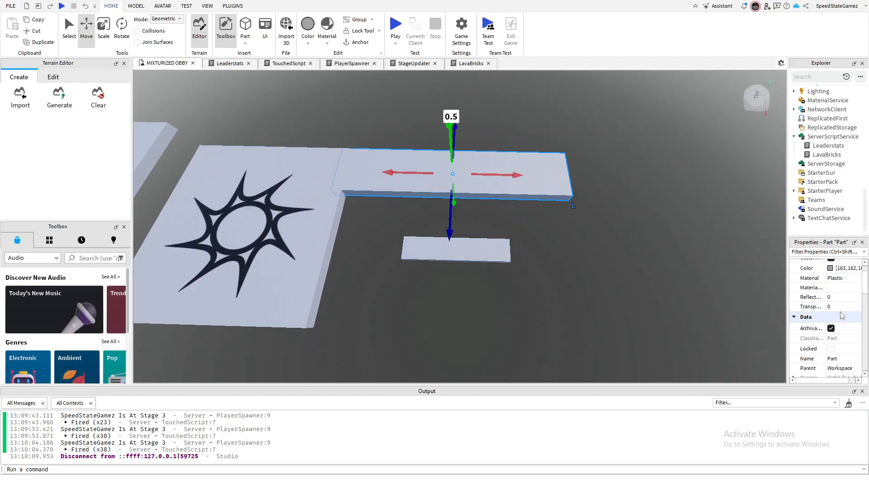
pyautogui.moveTo(671, 305); pyautogui.dragTo(671, 305, button='right')
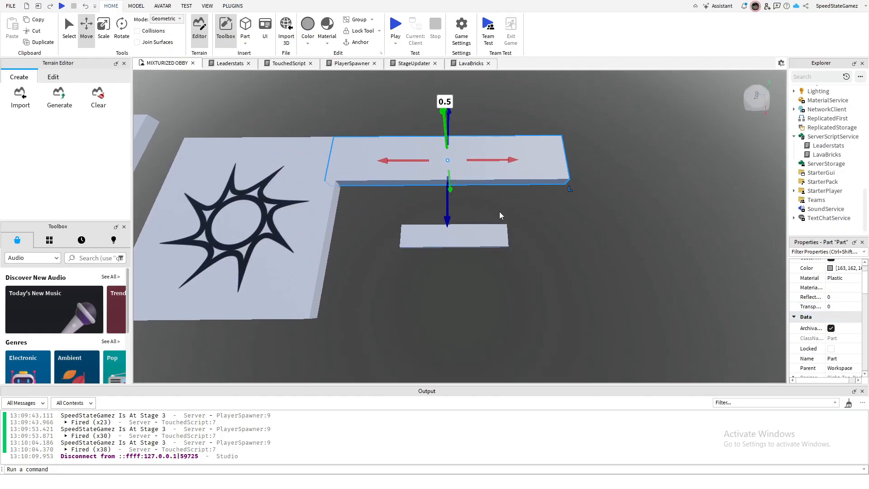
pyautogui.moveTo(510, 160); pyautogui.dragTo(522, 160)
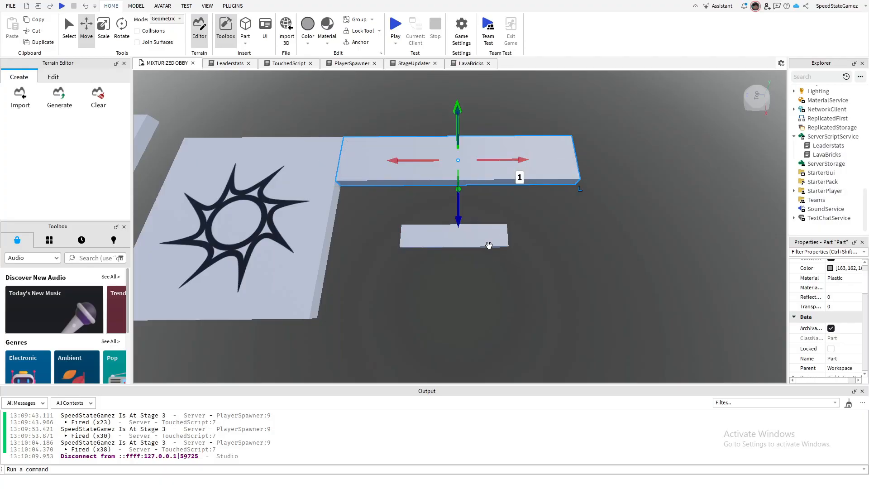
pyautogui.click(489, 248)
pyautogui.moveTo(515, 237); pyautogui.dragTo(518, 237)
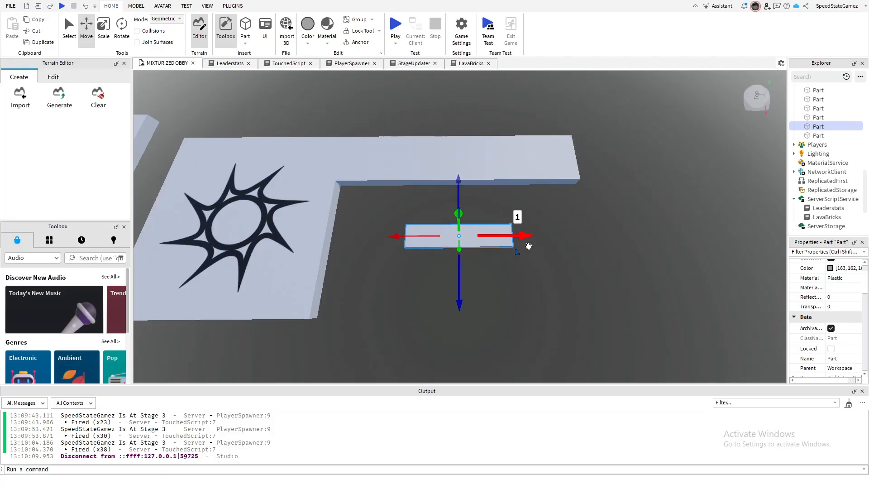
pyautogui.click(575, 286)
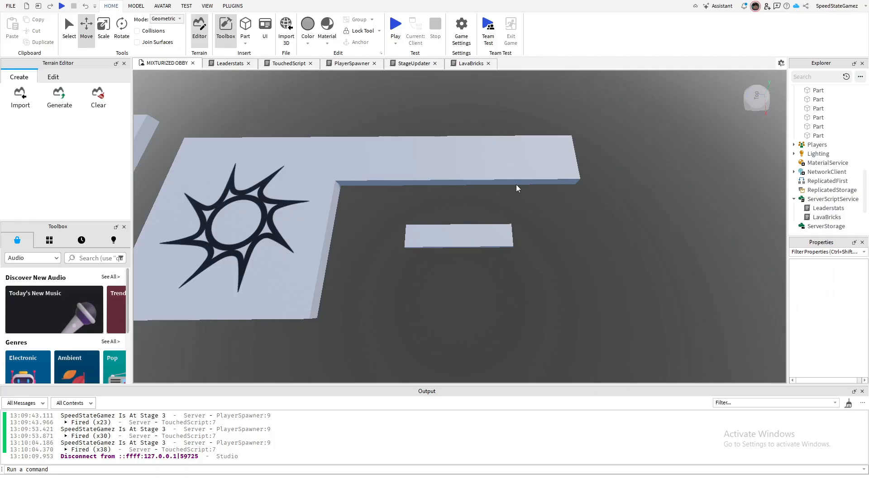
# - Filter the upper plank's properties by "tr" and set its Transparency to 1
pyautogui.click(511, 170)
pyautogui.scroll(-6, 836, 319)
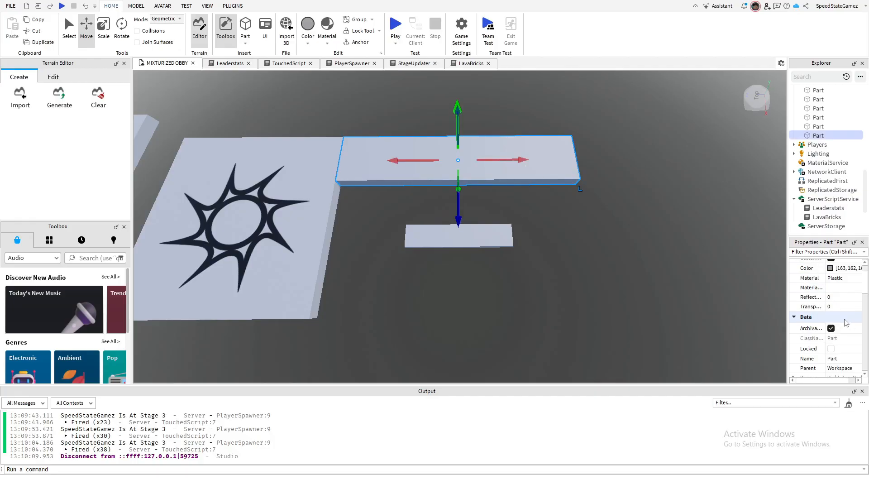
pyautogui.scroll(-8, 845, 322)
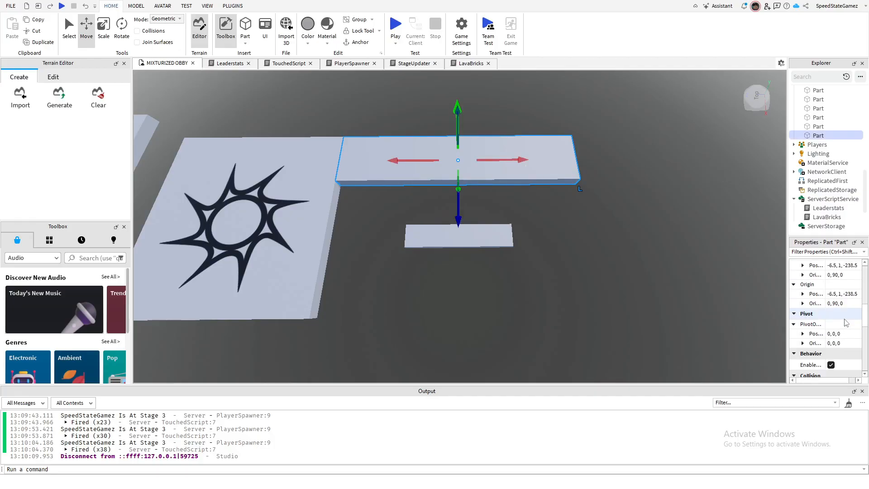
pyautogui.scroll(-5, 845, 322)
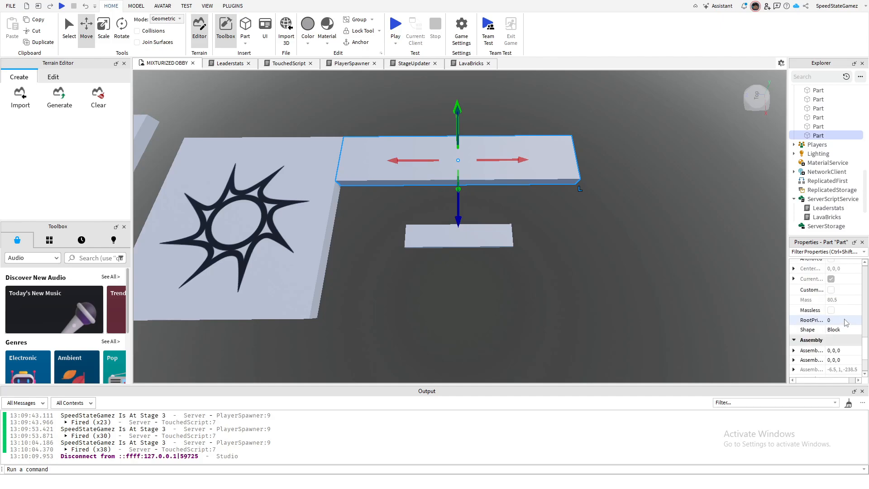
pyautogui.scroll(4, 845, 322)
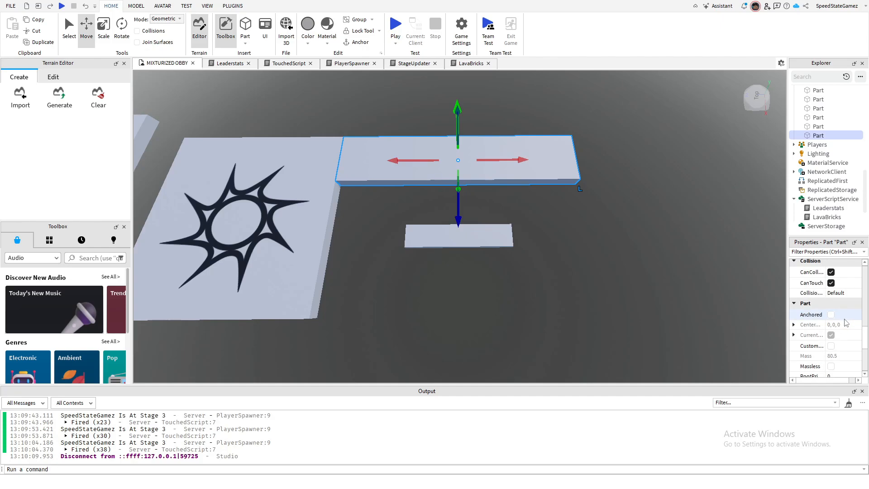
pyautogui.scroll(6, 845, 322)
pyautogui.scroll(2, 846, 322)
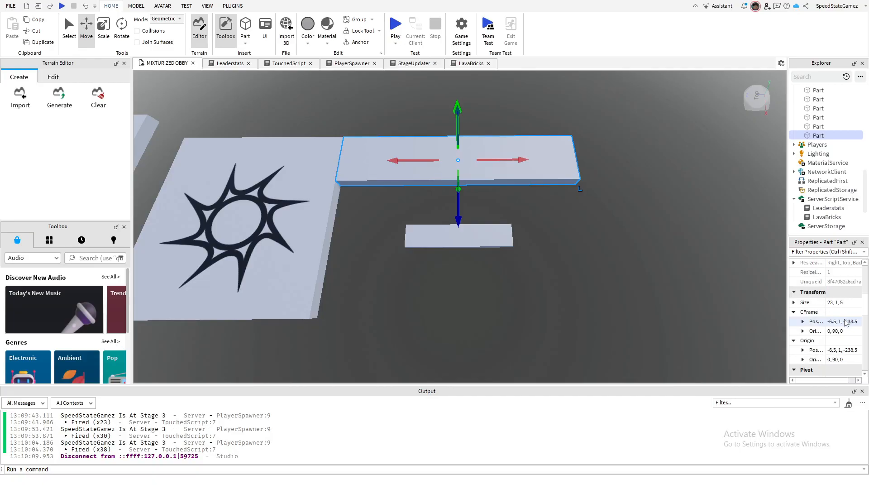
pyautogui.scroll(1, 845, 322)
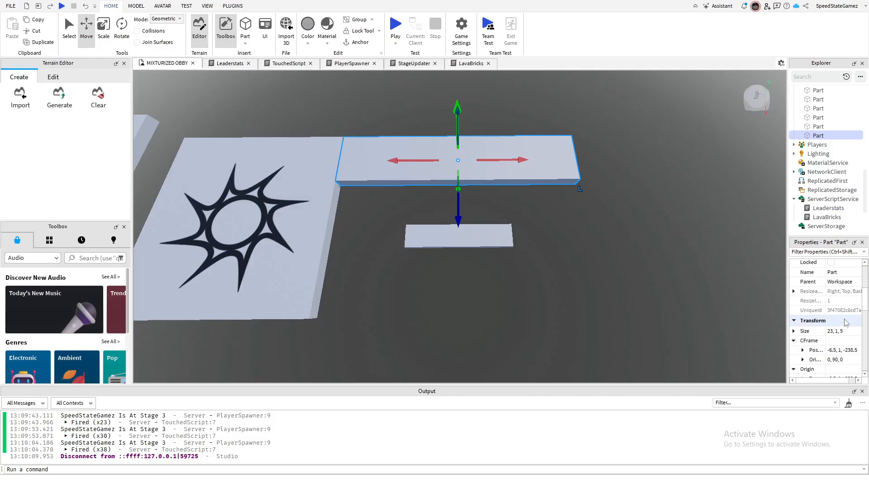
pyautogui.scroll(4, 845, 322)
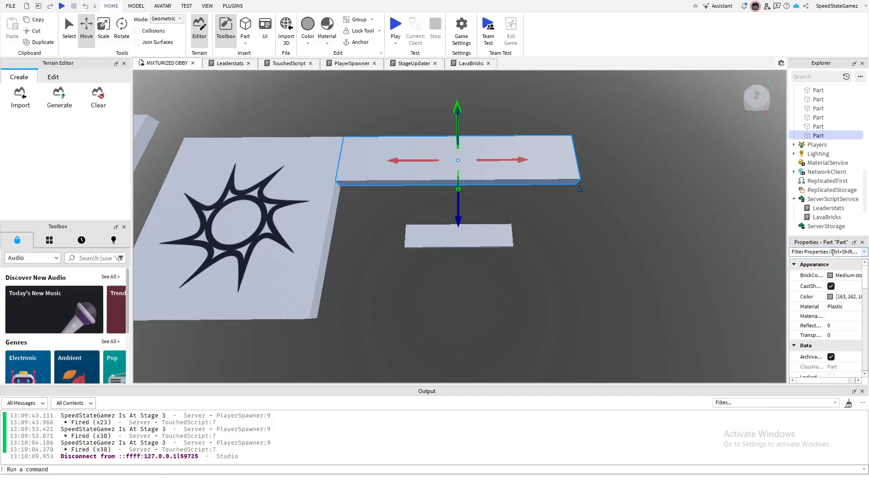
pyautogui.click(833, 252)
pyautogui.write('tr')
pyautogui.click(833, 274)
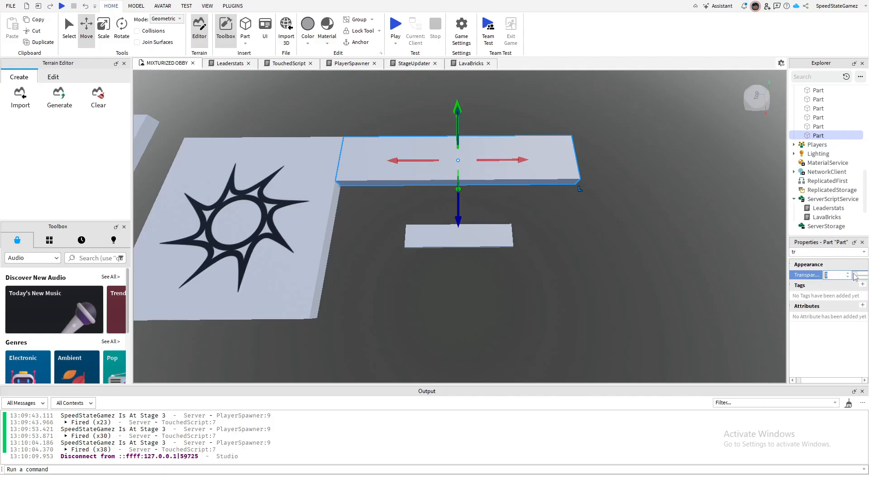
pyautogui.write('1')
pyautogui.press('Return')
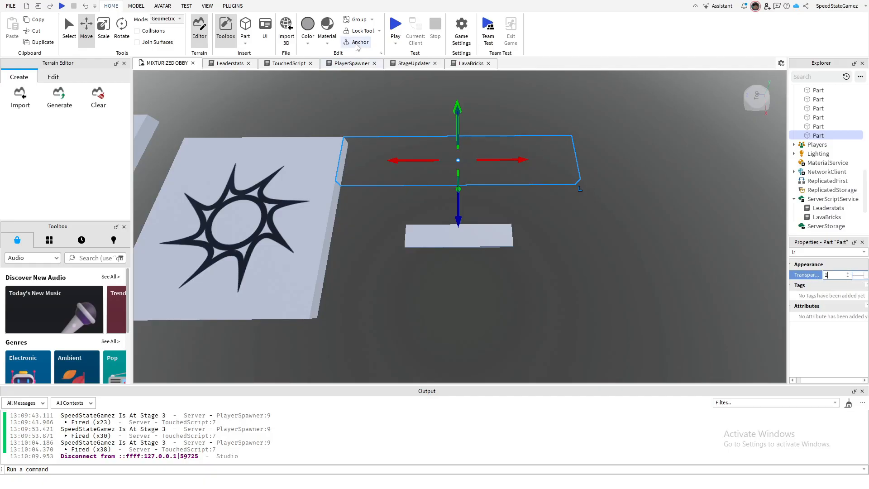
# - Anchor the lower grey plank and clear the selection
pyautogui.click(486, 229)
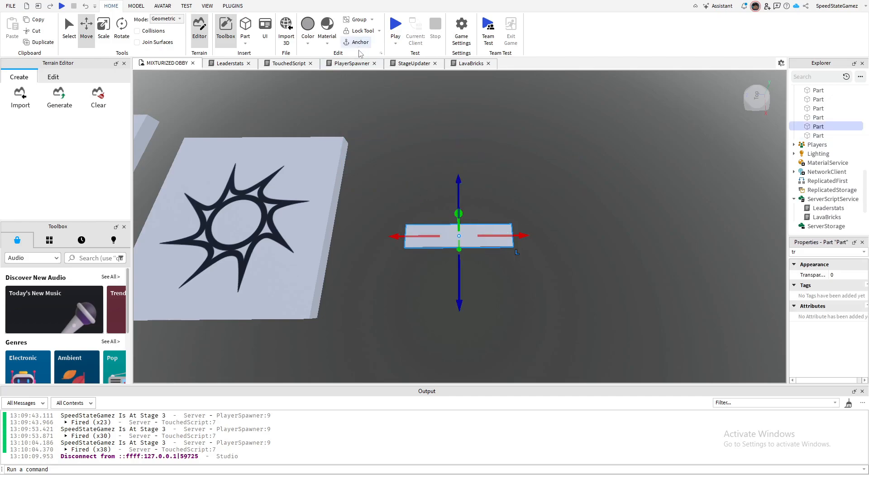
pyautogui.click(554, 171)
pyautogui.click(642, 151)
# - Examine the lava stage, the checkpoint platform and the lower plank from several angles
pyautogui.moveTo(208, 128); pyautogui.dragTo(403, 194, button='right')
pyautogui.scroll(-2, 340, 145)
pyautogui.click(359, 141)
pyautogui.click(398, 194)
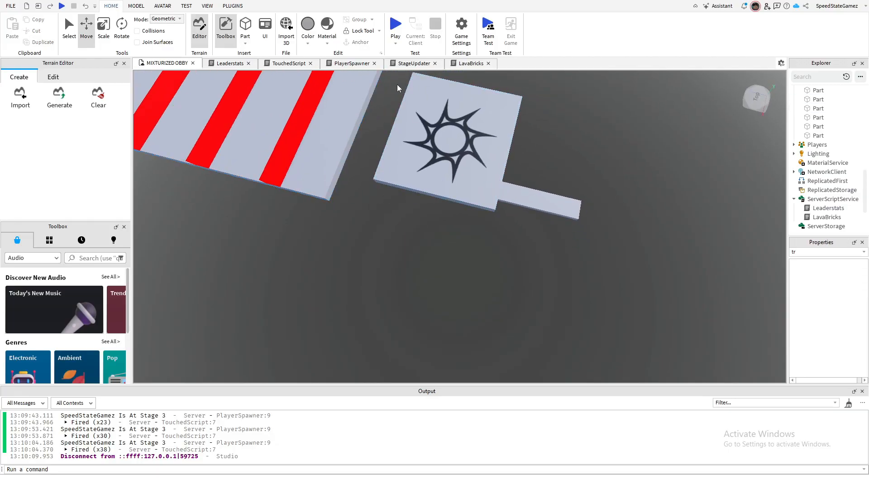
pyautogui.moveTo(397, 84); pyautogui.dragTo(497, 268)
pyautogui.click(499, 277)
pyautogui.moveTo(500, 278); pyautogui.dragTo(590, 186, button='right')
pyautogui.scroll(2, 491, 269)
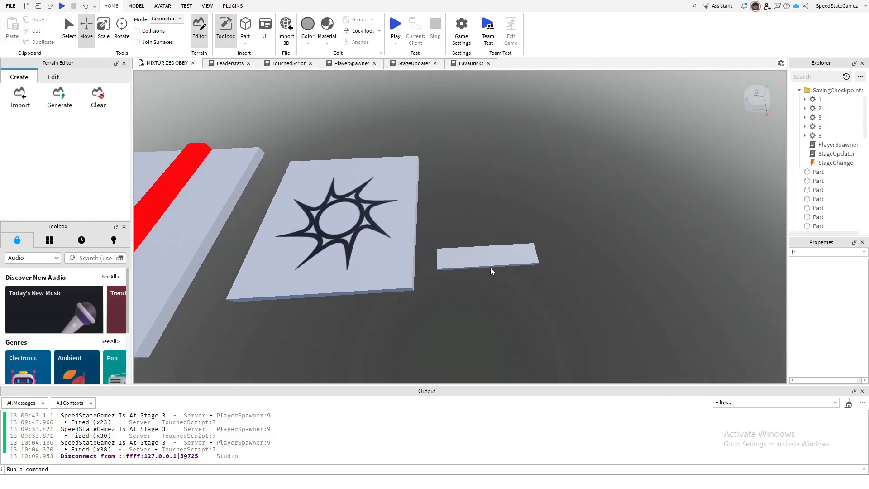
pyautogui.click(491, 269)
pyautogui.click(476, 184)
pyautogui.moveTo(476, 184); pyautogui.dragTo(556, 235, button='right')
pyautogui.click(522, 224)
pyautogui.press('a')
pyautogui.press('d')
pyautogui.press('d')
pyautogui.scroll(-1, 459, 218)
pyautogui.press('d')
pyautogui.press('w')
# - Duplicate the lower plank and move the copy 23 studs outward so it continues end to end
pyautogui.click(463, 238)
pyautogui.press('d')
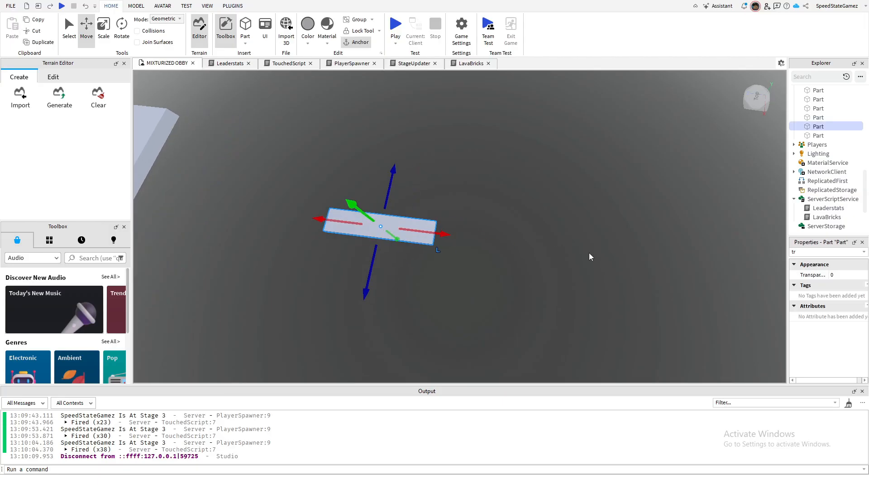
pyautogui.hotkey('ctrl', 'd')
pyautogui.moveTo(443, 234); pyautogui.dragTo(551, 240)
pyautogui.moveTo(639, 268); pyautogui.dragTo(627, 271, button='right')
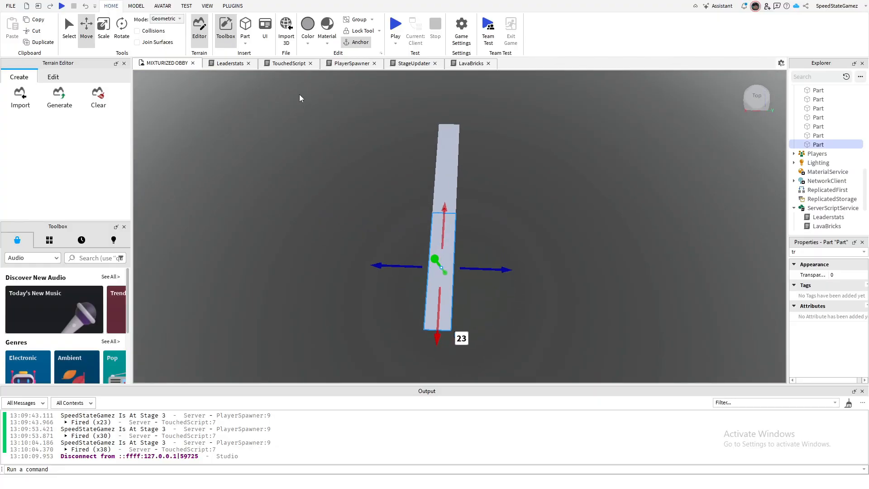
# - Rotate the copied plank a quarter turn around its vertical axis and reposition it, including 9 studs sideways, to form an L-shaped corner
pyautogui.click(123, 30)
pyautogui.moveTo(487, 289); pyautogui.dragTo(429, 290)
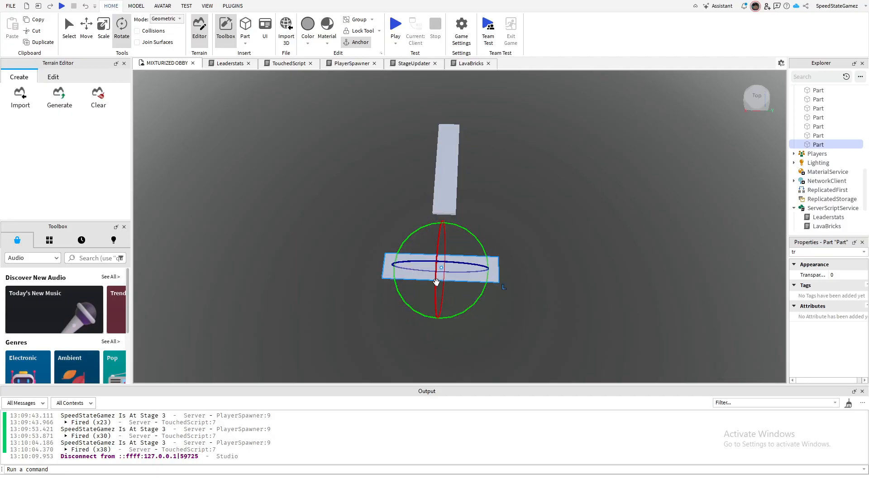
pyautogui.click(86, 28)
pyautogui.moveTo(440, 229); pyautogui.dragTo(443, 186)
pyautogui.moveTo(402, 225); pyautogui.dragTo(360, 221)
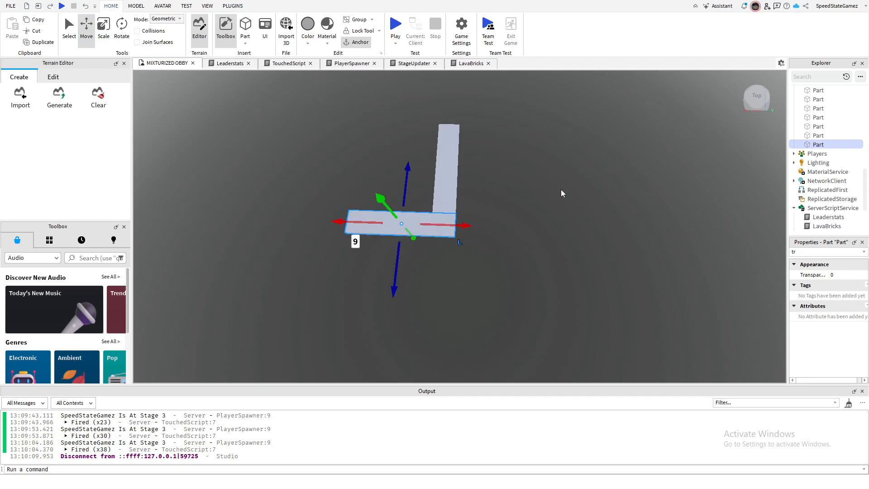
# - Duplicate the rotated plank and raise the copy high above the L-shaped path, ending with a 14-stud move
pyautogui.click(525, 187)
pyautogui.moveTo(525, 187); pyautogui.dragTo(437, 222, button='right')
pyautogui.click(435, 223)
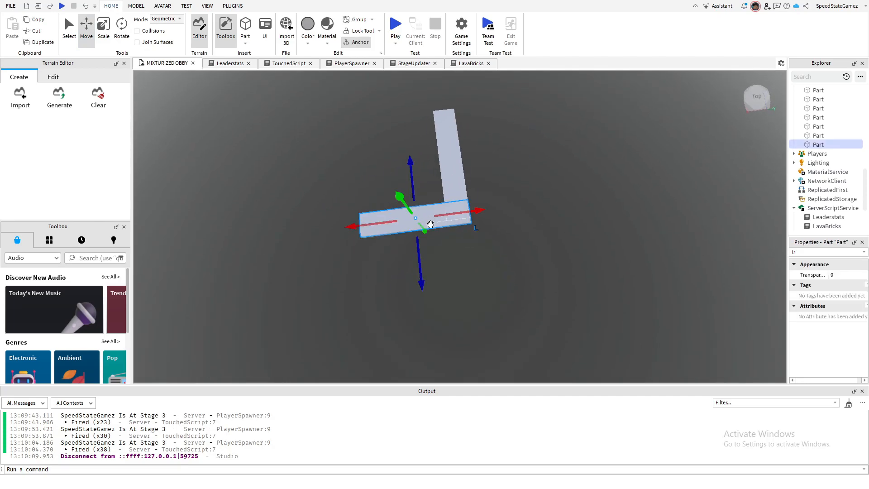
pyautogui.hotkey('ctrl', 'd')
pyautogui.moveTo(406, 206); pyautogui.dragTo(398, 176)
pyautogui.moveTo(523, 230); pyautogui.dragTo(489, 245, button='right')
pyautogui.moveTo(457, 188); pyautogui.dragTo(474, 127)
pyautogui.moveTo(527, 200); pyautogui.dragTo(527, 200, button='right')
pyautogui.scroll(-3, 526, 200)
pyautogui.scroll(-1, 509, 143)
pyautogui.moveTo(491, 140); pyautogui.dragTo(491, 139, button='right')
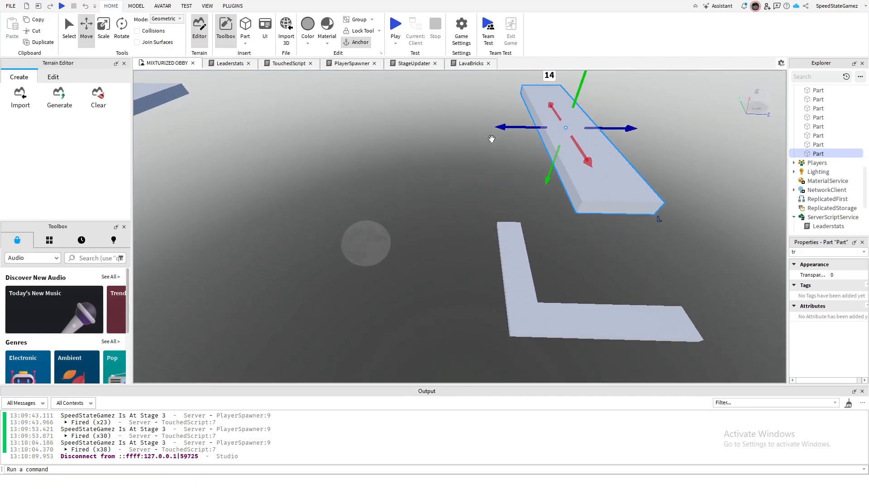
pyautogui.press('d')
pyautogui.moveTo(608, 171); pyautogui.dragTo(566, 187, button='right')
pyautogui.scroll(-1, 542, 157)
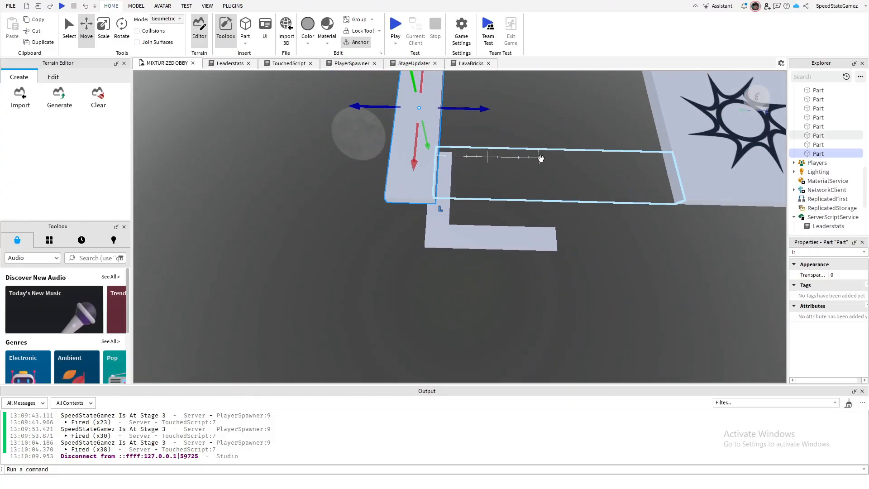
# - Raise the upper copy by a further 1 stud and 0.5 stud, level with the invisible plank
pyautogui.moveTo(415, 90); pyautogui.dragTo(412, 80)
pyautogui.press('w')
pyautogui.moveTo(512, 180); pyautogui.dragTo(512, 180, button='right')
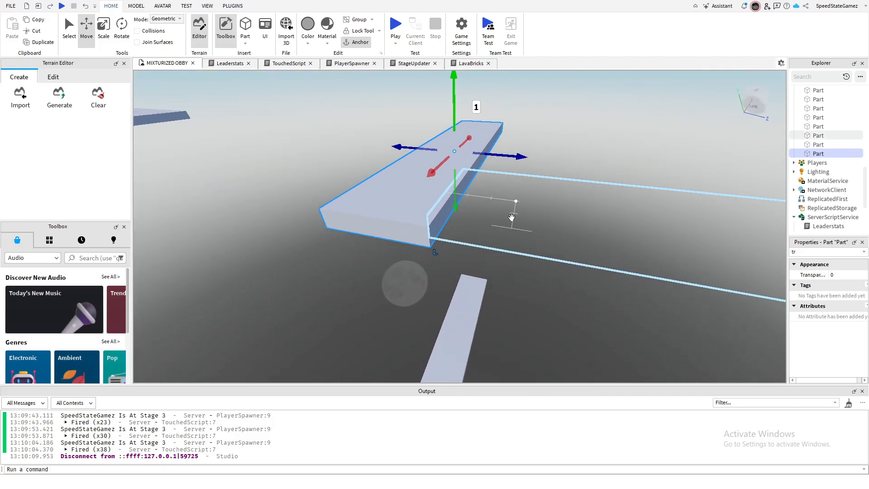
pyautogui.scroll(3, 514, 229)
pyautogui.scroll(-4, 508, 222)
pyautogui.moveTo(449, 135); pyautogui.dragTo(449, 127)
pyautogui.moveTo(532, 245); pyautogui.dragTo(528, 239, button='right')
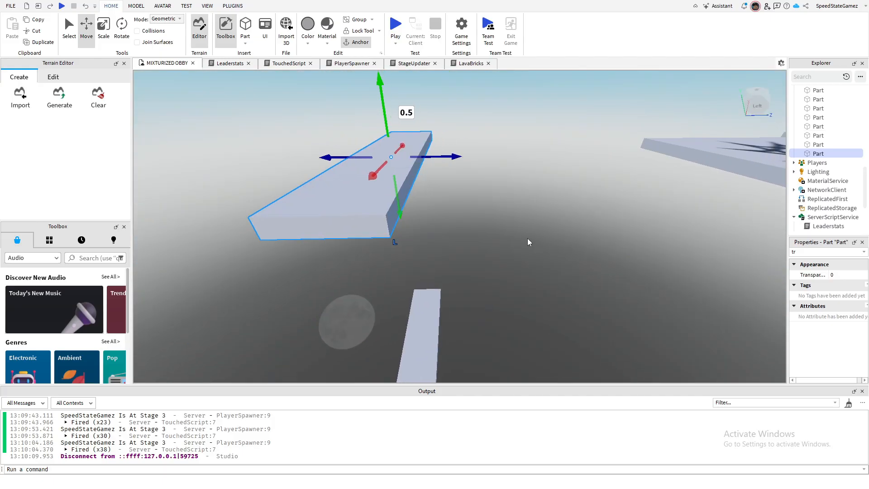
# - Set the raised copy's Transparency to 1
pyautogui.moveTo(538, 306); pyautogui.dragTo(536, 306, button='right')
pyautogui.click(536, 306)
pyautogui.click(387, 202)
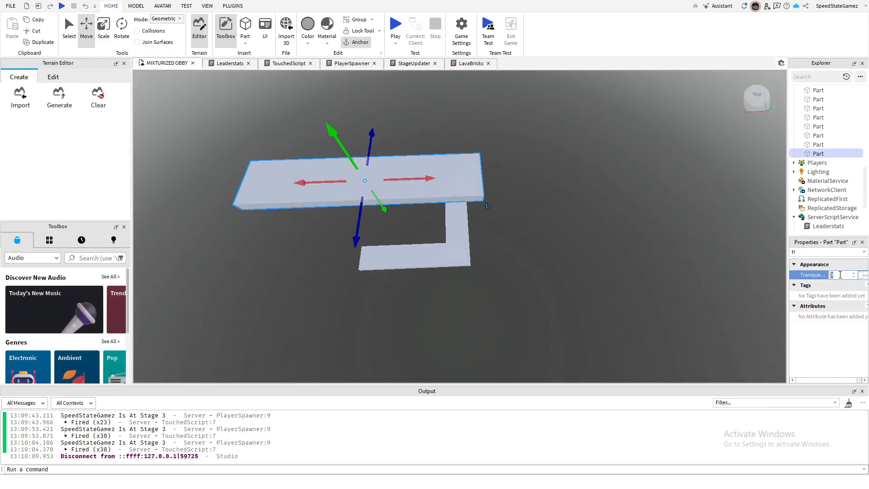
pyautogui.write('1')
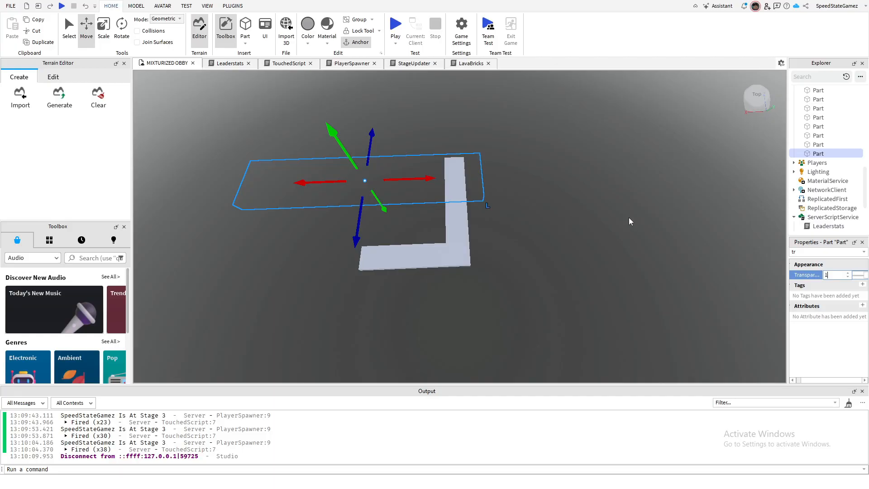
# - Set the selected part's Transparency to 1 and deselect it
pyautogui.click(580, 265)
pyautogui.click(442, 257)
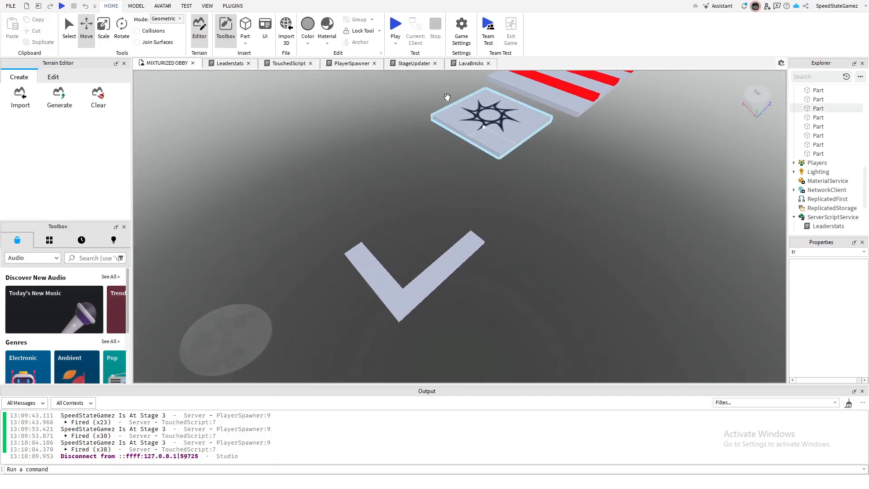
# - Start a playtest and move the character from the checkpoint onto the lava brick platform
pyautogui.press('F5')
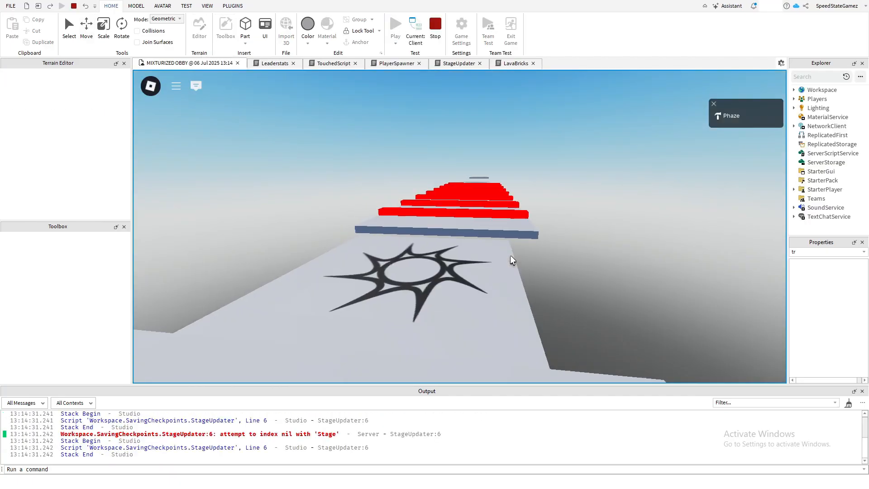
pyautogui.moveTo(510, 254); pyautogui.dragTo(437, 233, button='right')
pyautogui.press('w')
pyautogui.press('space')
pyautogui.press('space')
pyautogui.press('space')
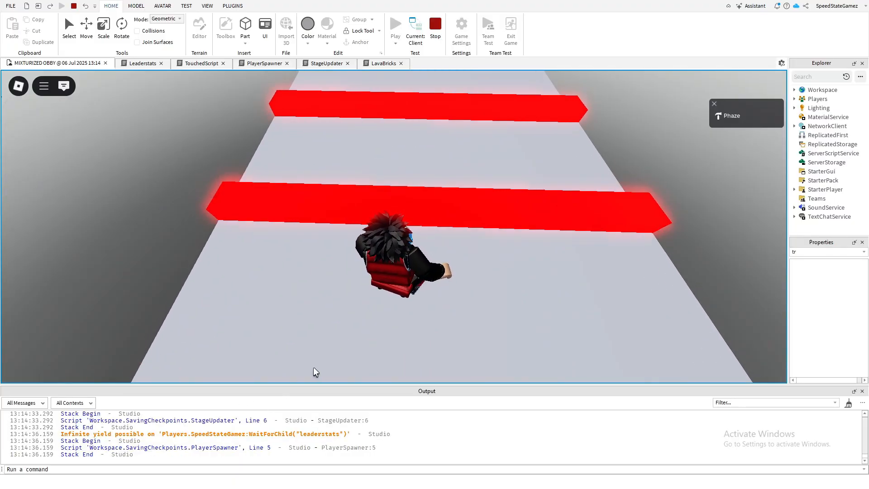
# - Jump the character over the remaining lava bricks to the next checkpoint, and stop the playtest
pyautogui.moveTo(401, 324); pyautogui.dragTo(400, 325, button='right')
pyautogui.press('w')
pyautogui.press('space')
pyautogui.press('space')
pyautogui.press('space')
pyautogui.press('d')
pyautogui.press('space')
pyautogui.press('space')
pyautogui.press('w')
pyautogui.press('space')
pyautogui.press('s')
pyautogui.press('s')
pyautogui.moveTo(468, 295); pyautogui.dragTo(466, 289, button='right')
pyautogui.press('w')
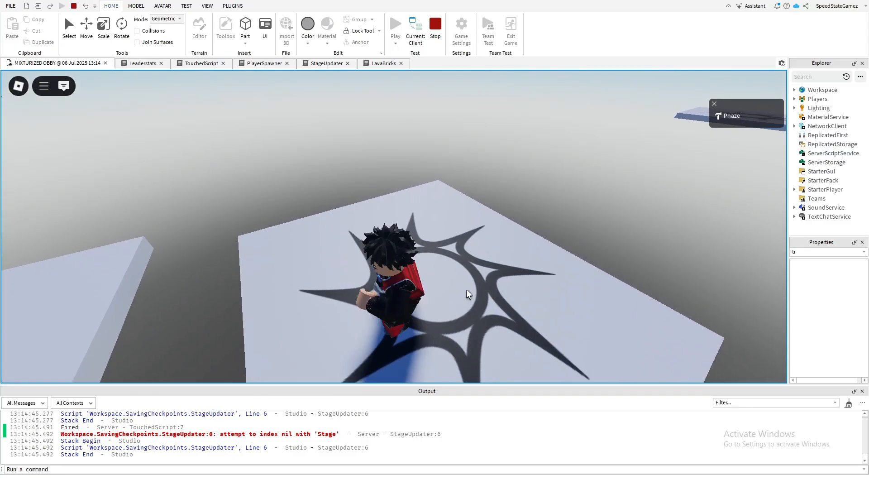
pyautogui.click(435, 28)
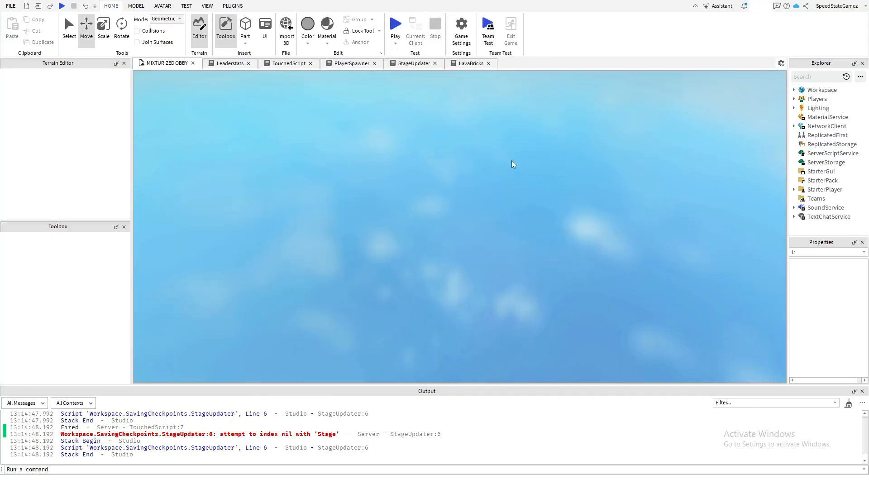
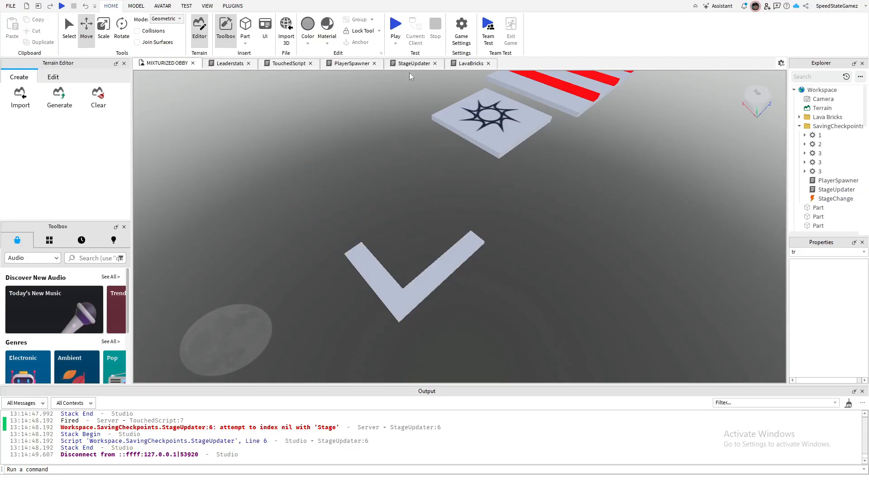
# - Playtest the obby again, moving the character on the first checkpoint and checking the leaderboard, and stop the test
pyautogui.click(395, 30)
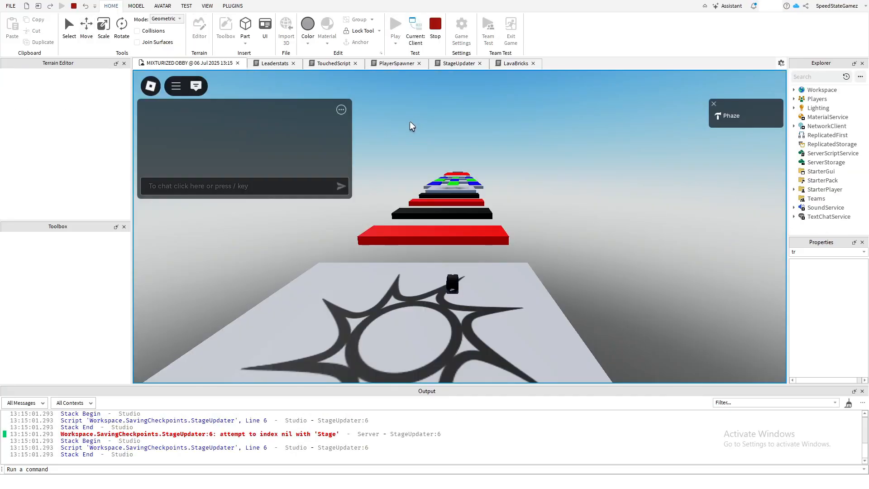
pyautogui.moveTo(442, 297); pyautogui.dragTo(520, 246, button='right')
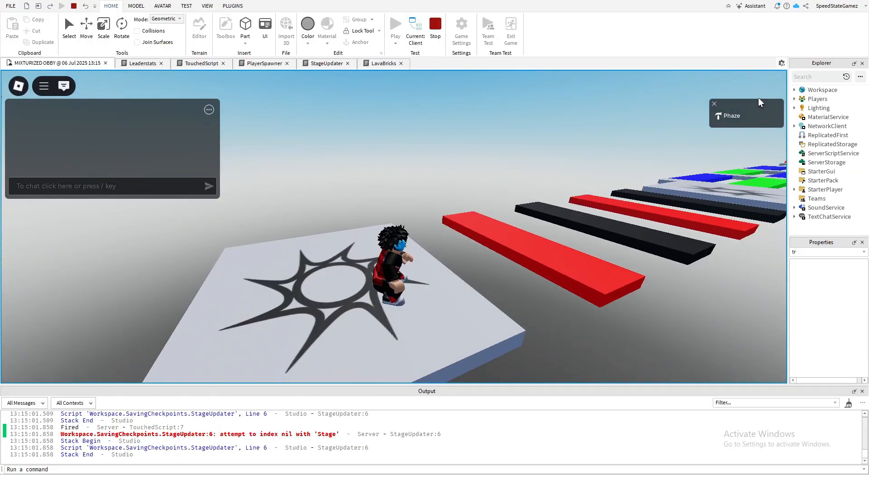
pyautogui.moveTo(542, 214); pyautogui.dragTo(479, 233, button='right')
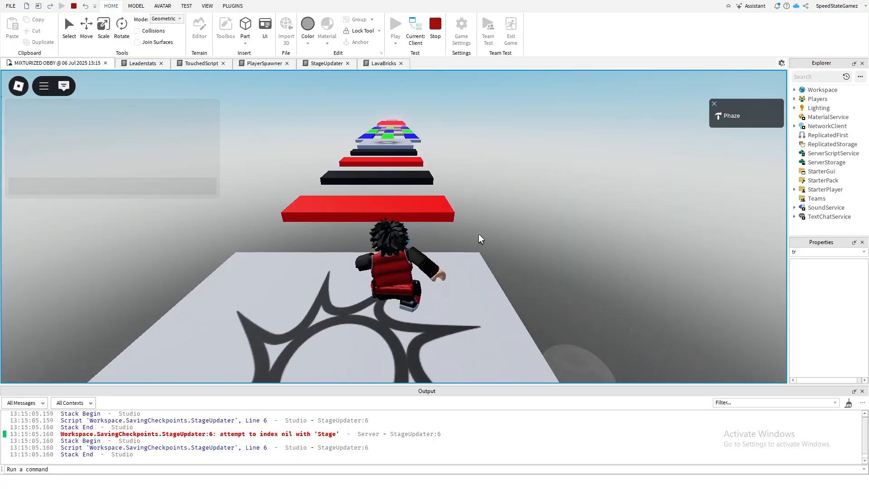
pyautogui.press('w')
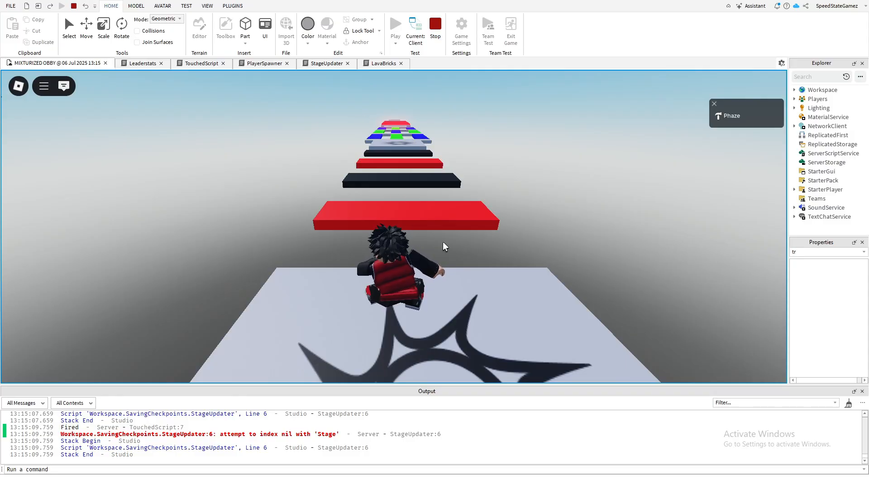
pyautogui.press('d')
pyautogui.moveTo(452, 244); pyautogui.dragTo(453, 244, button='right')
pyautogui.click(435, 27)
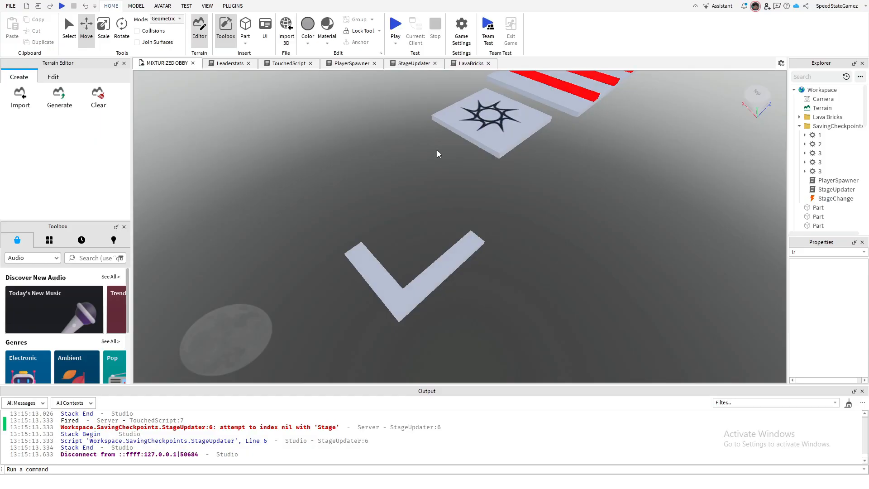
# - Remove the stray "d" on line 3 of the Leaderstats script and return to the MIXTURIZED OBBY viewport
pyautogui.click(235, 64)
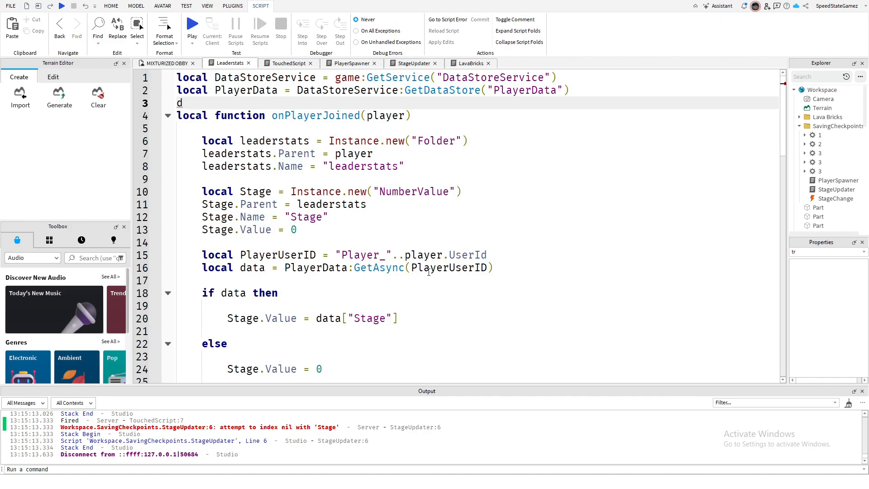
pyautogui.press('BackSpace')
pyautogui.click(170, 64)
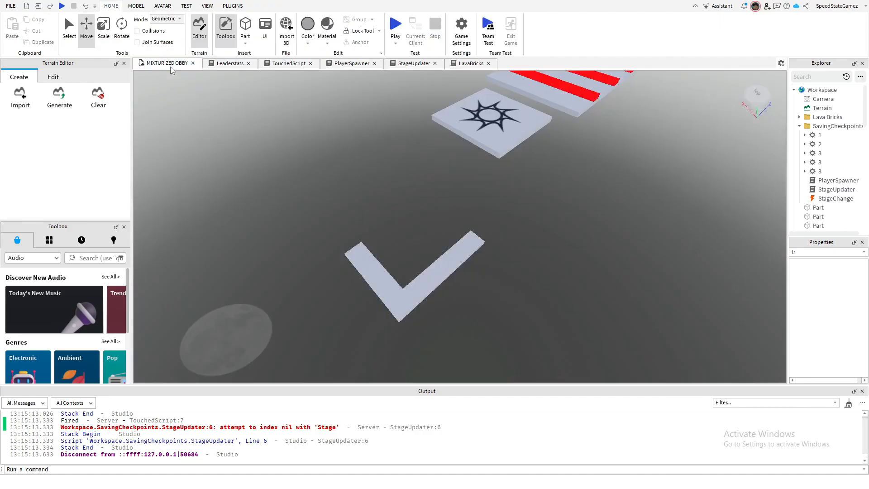
# - Start a new playtest and jump the character over the first lava bricks
pyautogui.click(396, 26)
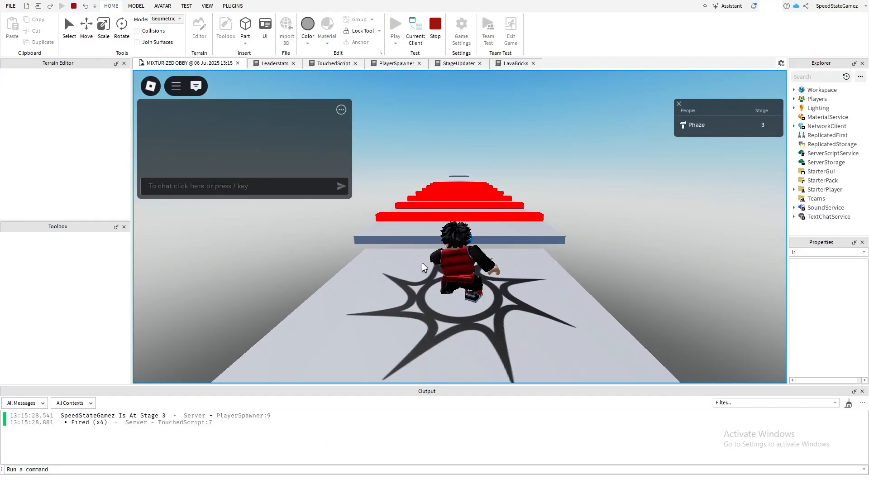
pyautogui.moveTo(423, 260); pyautogui.dragTo(479, 249, button='right')
pyautogui.press('w')
pyautogui.press('space')
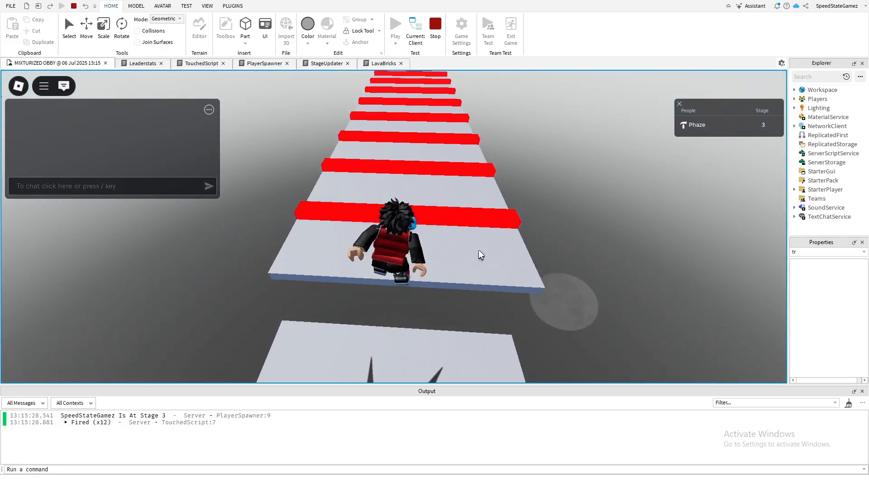
pyautogui.press('w')
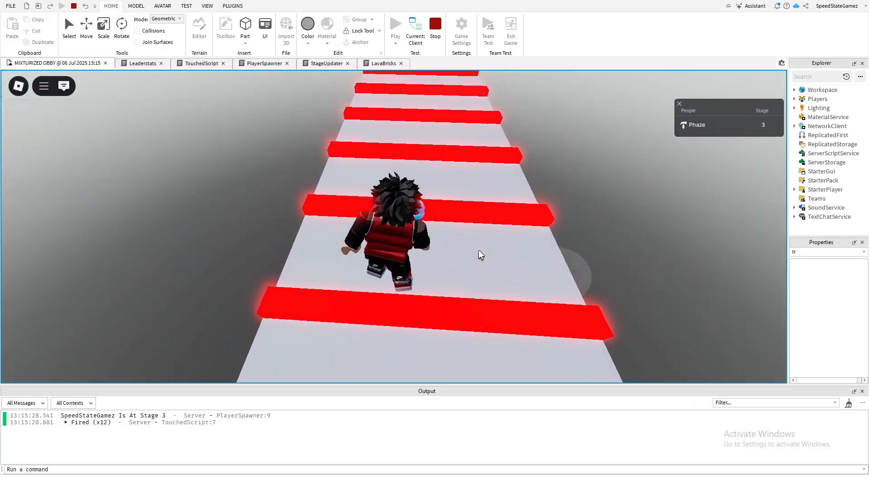
pyautogui.press('w')
pyautogui.press('space')
pyautogui.press('space')
pyautogui.press('space')
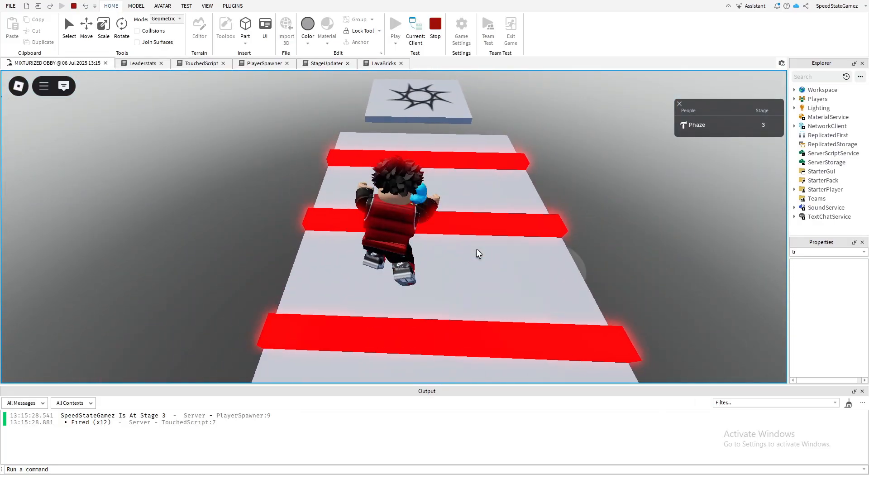
# - Clear the last lava bricks and land the character on the checkpoint beyond them
pyautogui.press('w')
pyautogui.press('space')
pyautogui.press('space')
pyautogui.press('space')
pyautogui.moveTo(476, 249); pyautogui.dragTo(476, 249, button='right')
pyautogui.press('w')
pyautogui.press('space')
pyautogui.press('space')
pyautogui.moveTo(512, 203); pyautogui.dragTo(511, 203, button='right')
# - Move the character around the checkpoint after the lava bricks and examine the layout of the whole obby
pyautogui.press('w')
pyautogui.press('s')
pyautogui.press('d')
pyautogui.press('w')
pyautogui.press('s')
pyautogui.press('w')
pyautogui.scroll(-4, 512, 204)
pyautogui.moveTo(192, 124)
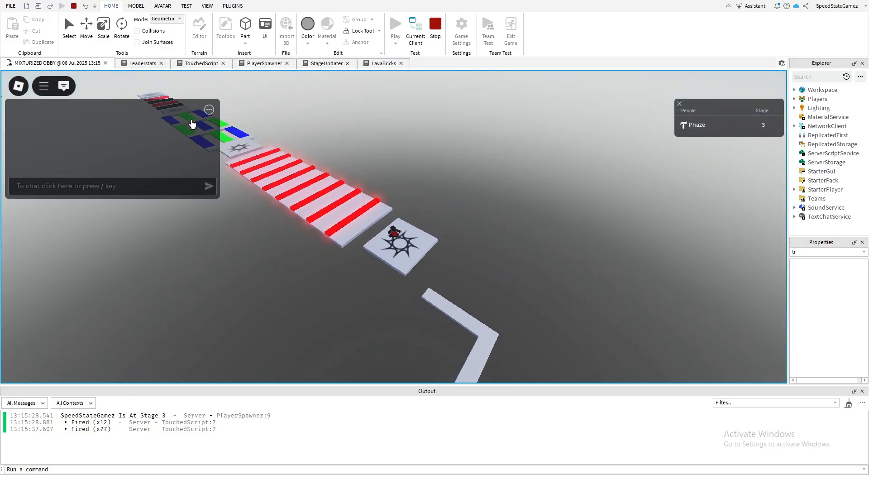
pyautogui.scroll(5, 427, 210)
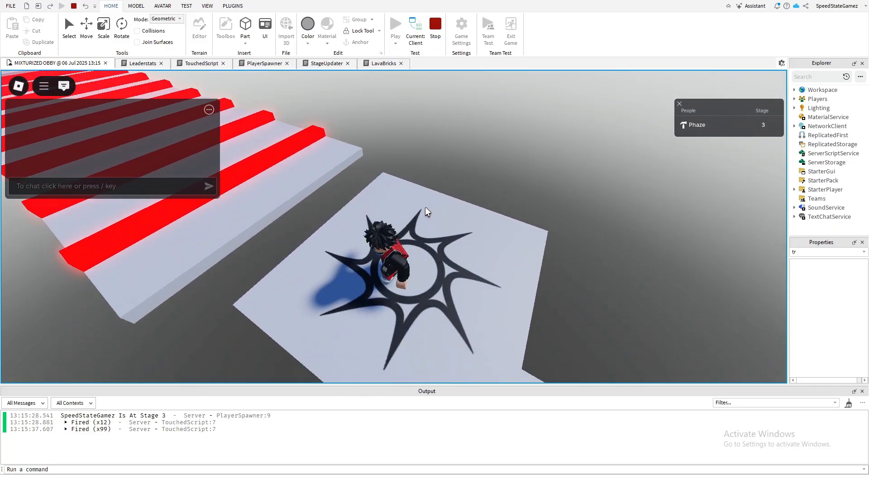
# - Test walking and jumping around the checkpoint after the lava bricks, and stop the playtest
pyautogui.press('space')
pyautogui.moveTo(425, 207); pyautogui.dragTo(425, 193, button='right')
pyautogui.press('w')
pyautogui.press('d')
pyautogui.press('w')
pyautogui.press('space')
pyautogui.press('w')
pyautogui.press('space')
pyautogui.press('space')
pyautogui.click(437, 37)
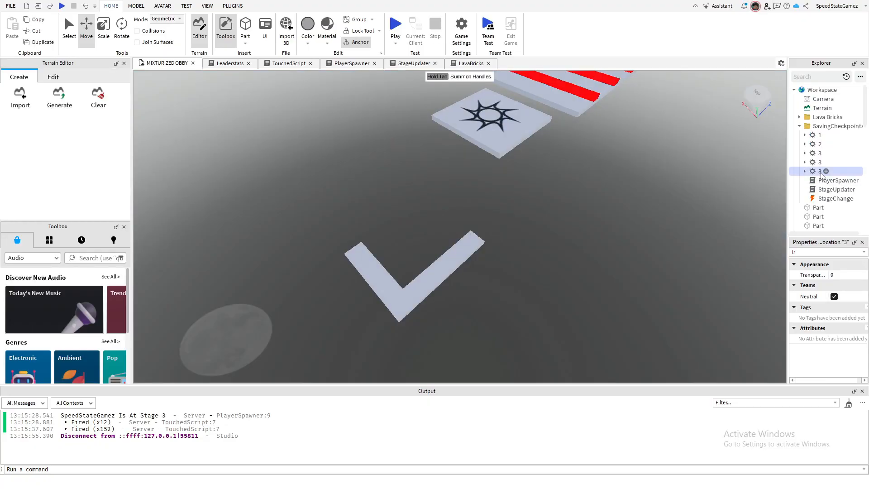
# - Rename the last of the checkpoints named 3 in the SavingCheckpoints folder as 4
pyautogui.click(629, 155)
# - Start a playtest and turn the camera around the character on the checkpoint before the lava bricks
pyautogui.click(401, 26)
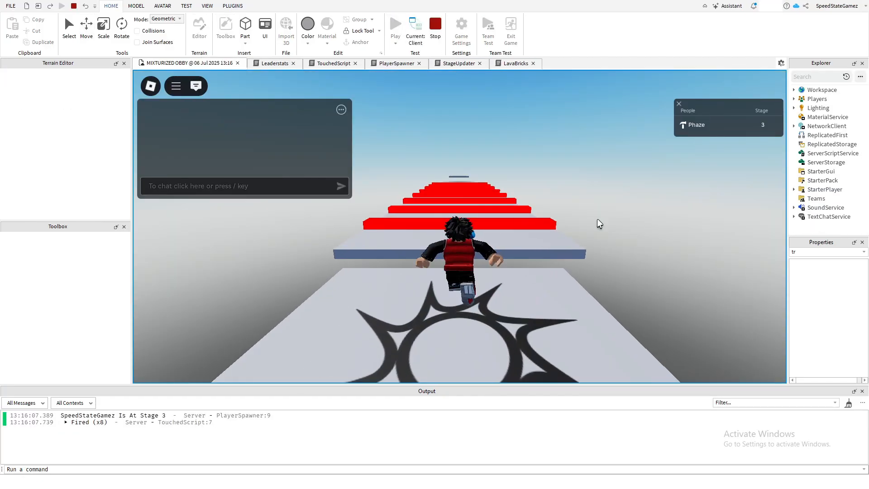
pyautogui.press('a')
pyautogui.moveTo(605, 224); pyautogui.dragTo(472, 224, button='right')
pyautogui.press('d')
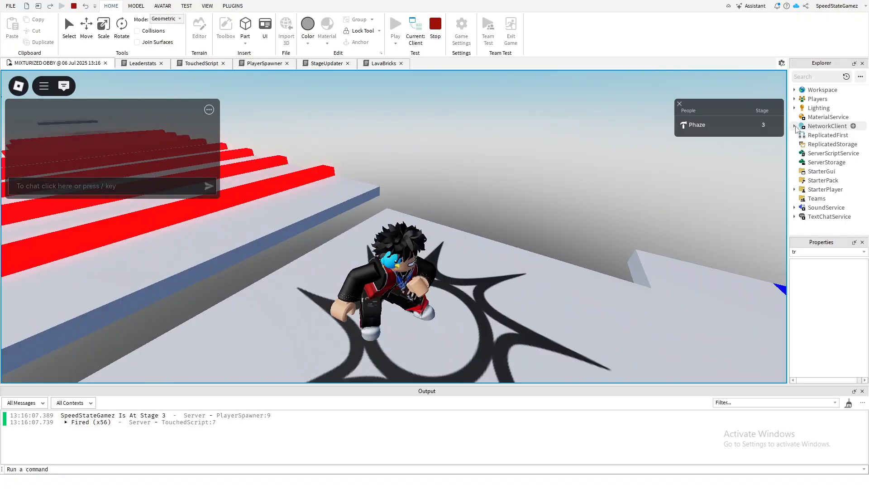
pyautogui.moveTo(628, 218); pyautogui.dragTo(628, 218, button='right')
# - Run and jump the character across the lava brick platform to the following checkpoint
pyautogui.press('w')
pyautogui.press('space')
pyautogui.press('w')
pyautogui.press('space')
pyautogui.press('space')
pyautogui.press('w')
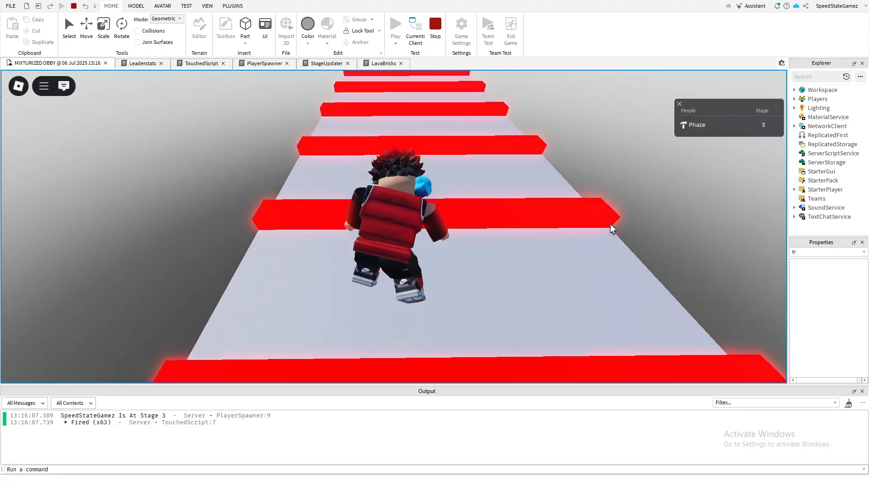
pyautogui.press('w')
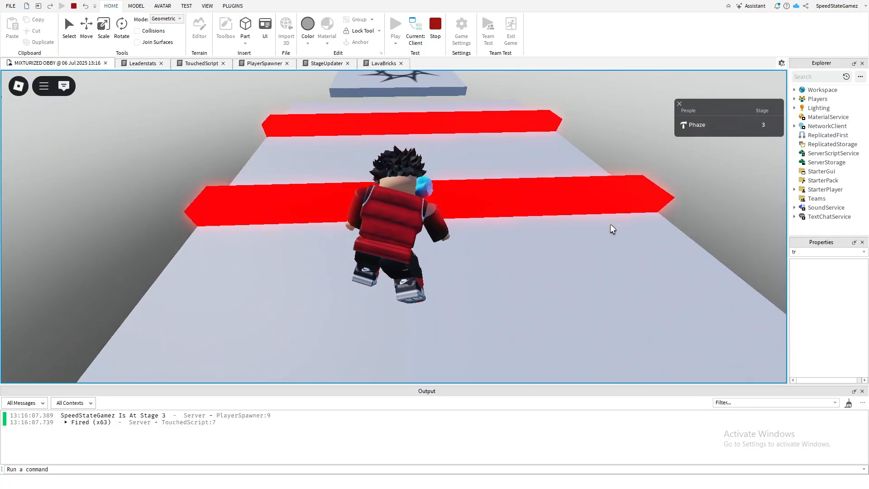
pyautogui.press('space')
pyautogui.press('w')
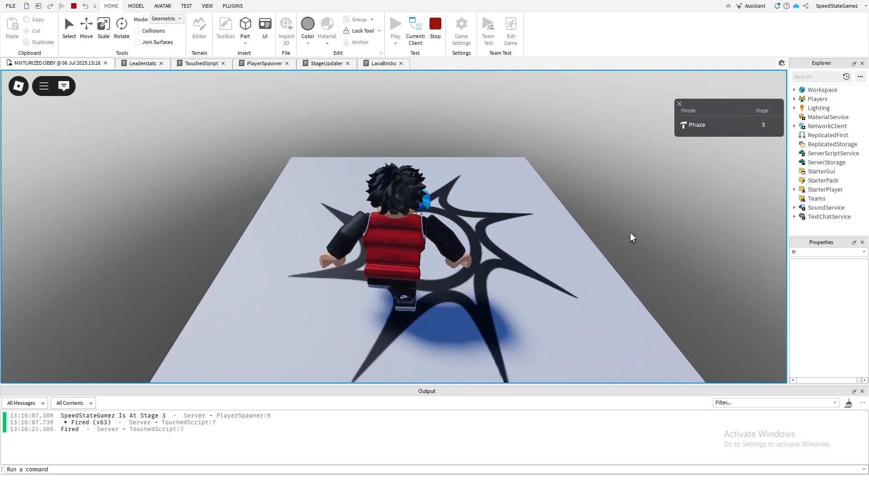
# - Walk the character over the checkpoint to test whether the leaderboard's Stage value updates
pyautogui.press('s')
pyautogui.press('w')
pyautogui.press('a')
pyautogui.press('s')
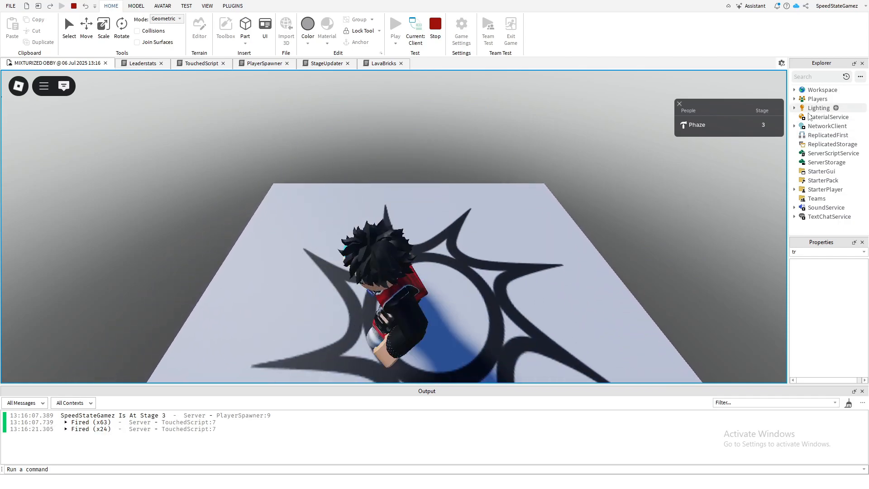
pyautogui.press('w')
pyautogui.press('d')
# - Expand Workspace and its SavingCheckpoints folder to examine the checkpoint names during the playtest
pyautogui.click(794, 89)
pyautogui.click(794, 90)
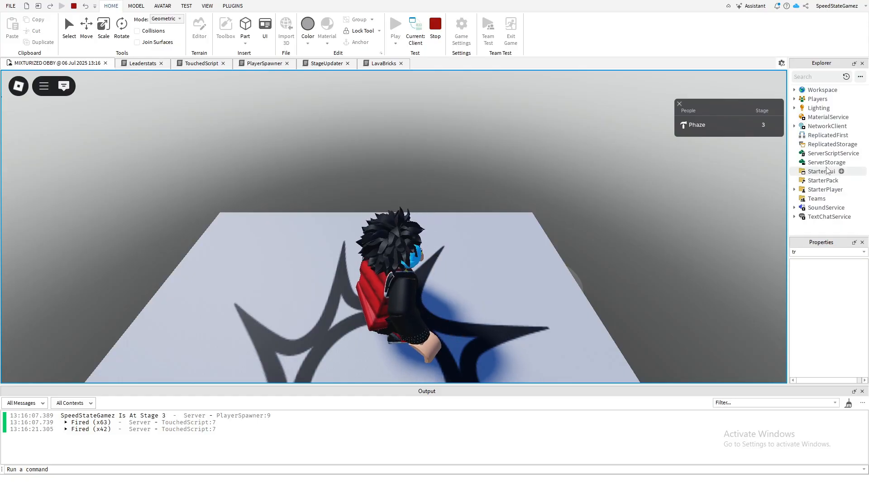
pyautogui.click(795, 90)
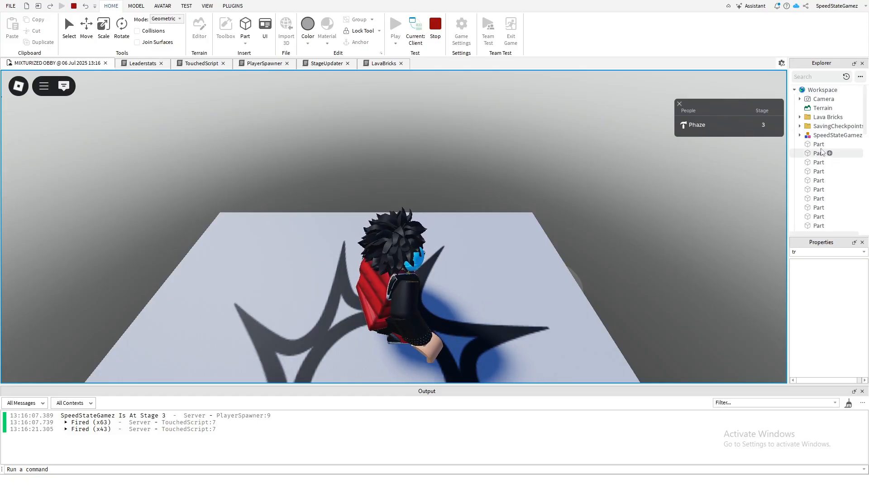
pyautogui.click(801, 126)
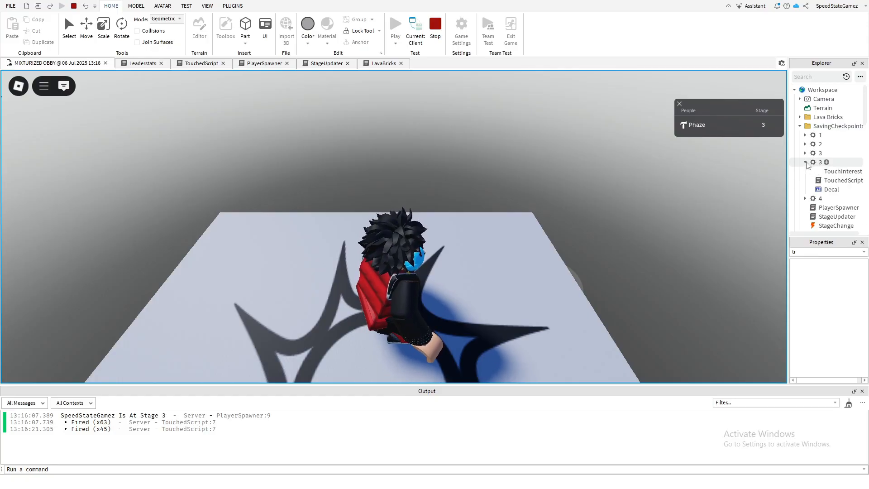
# - Move the character around the checkpoint once more while viewing the nearby platforms, and stop the playtest
pyautogui.press('s')
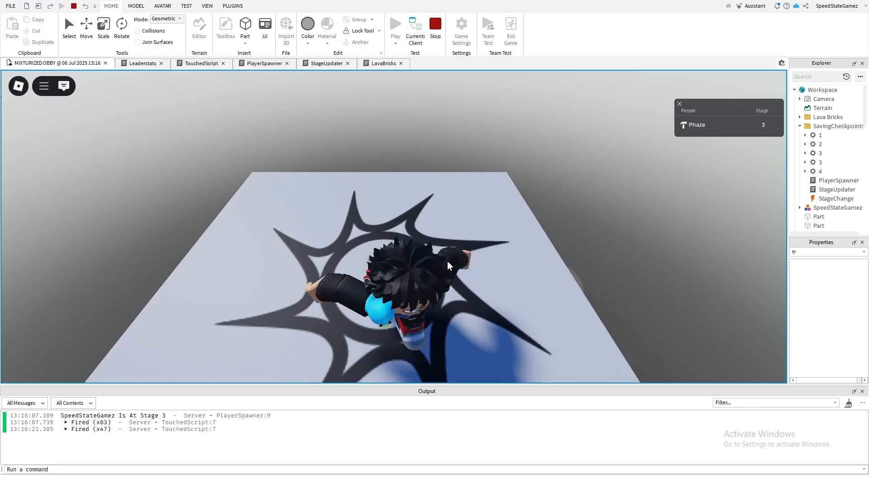
pyautogui.press('w')
pyautogui.moveTo(642, 250); pyautogui.dragTo(642, 250, button='right')
pyautogui.press('w')
pyautogui.press('d')
pyautogui.press('w')
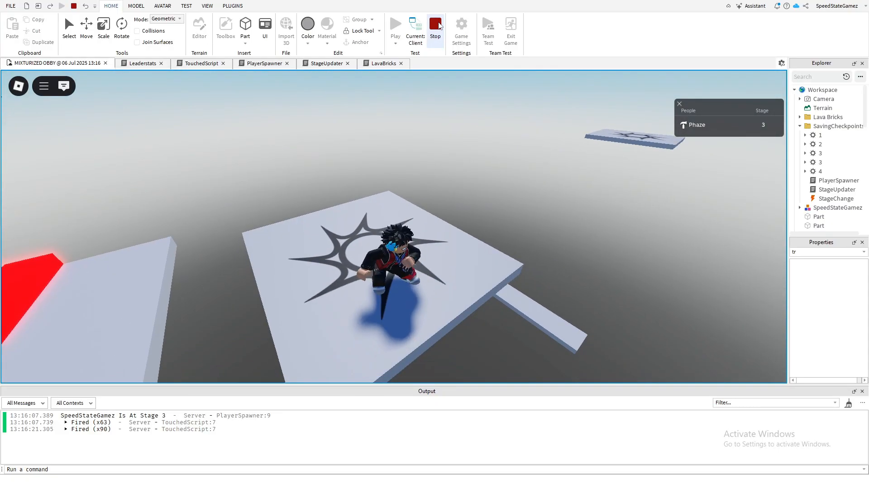
pyautogui.hotkey('shift', 'F5')
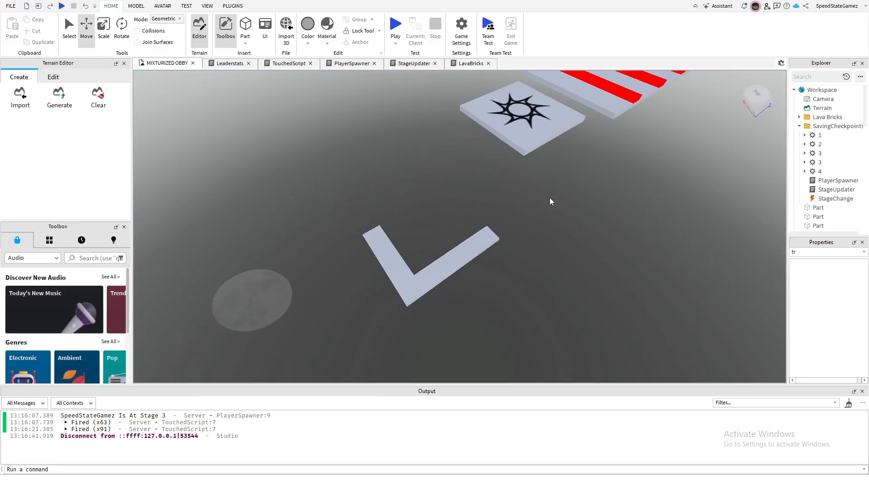
# - Delete the checkpoint between the lava bricks and the L-shaped path, together with its larger platform
pyautogui.press('d')
pyautogui.moveTo(550, 198); pyautogui.dragTo(550, 198, button='right')
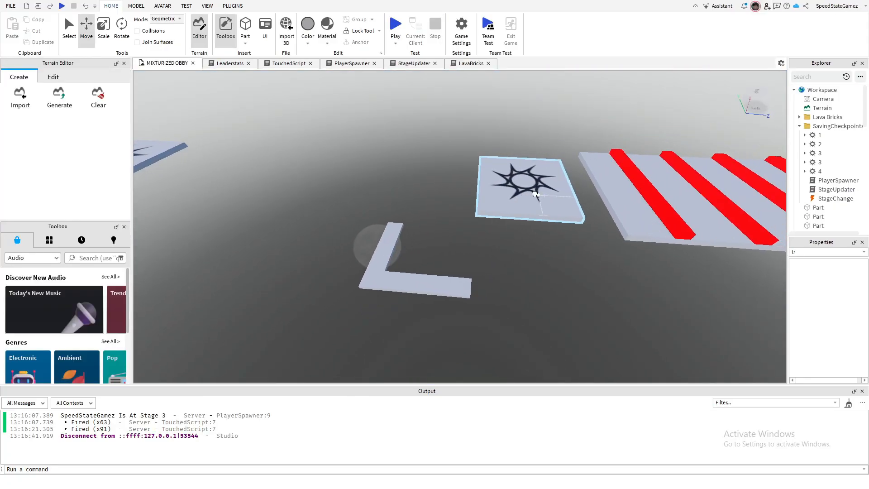
pyautogui.click(536, 193)
pyautogui.press('Delete')
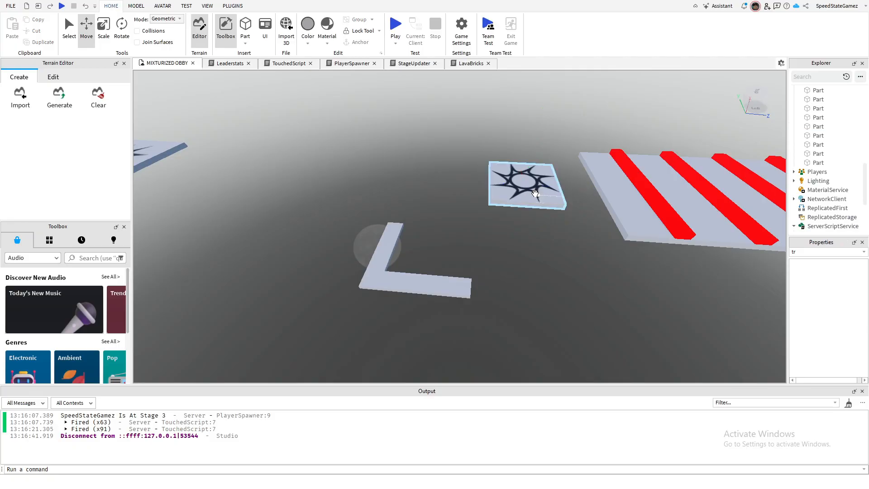
pyautogui.click(535, 194)
pyautogui.press('Delete')
pyautogui.press('a')
pyautogui.press('s')
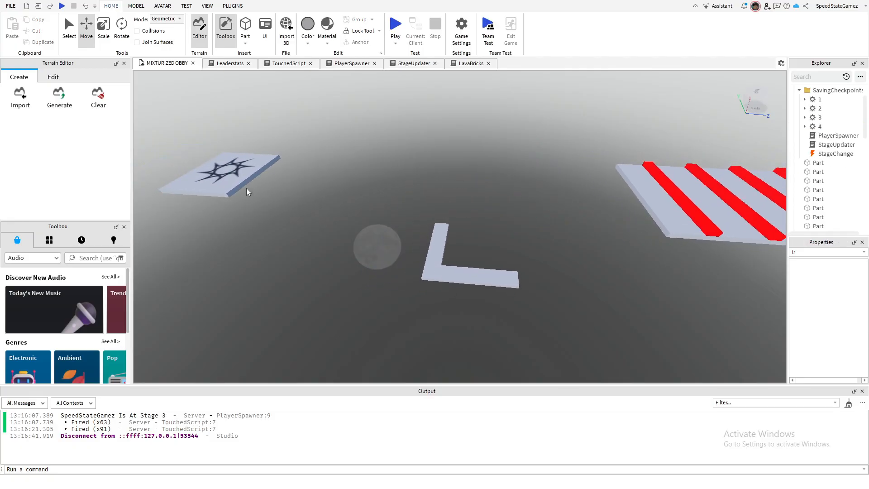
# - Move the checkpoint and its platform toward the lava-brick course, placing them between the lava bricks and the L-shaped path
pyautogui.click(197, 161)
pyautogui.moveTo(273, 191); pyautogui.dragTo(614, 224)
pyautogui.press('d')
pyautogui.press('w')
pyautogui.press('d')
pyautogui.moveTo(449, 195); pyautogui.dragTo(456, 194, button='right')
pyautogui.moveTo(518, 169); pyautogui.dragTo(455, 200)
pyautogui.moveTo(501, 167); pyautogui.dragTo(455, 194)
pyautogui.moveTo(479, 168); pyautogui.dragTo(477, 178)
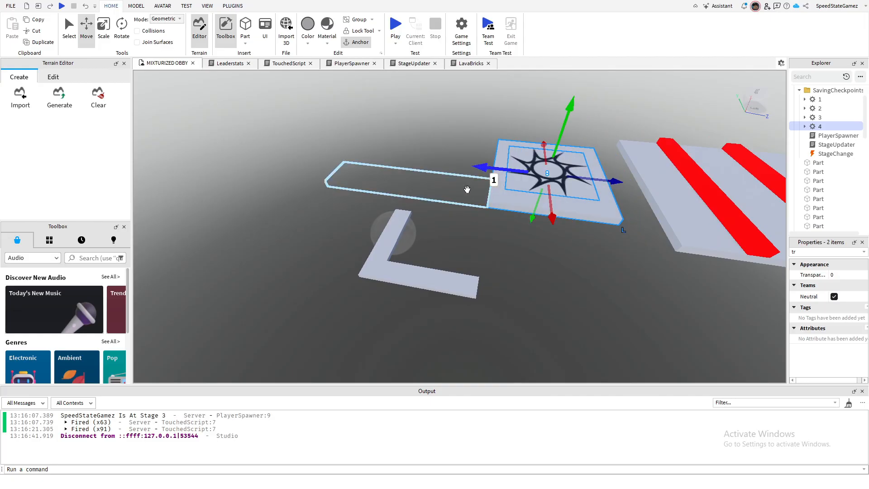
pyautogui.click(583, 313)
pyautogui.press('d')
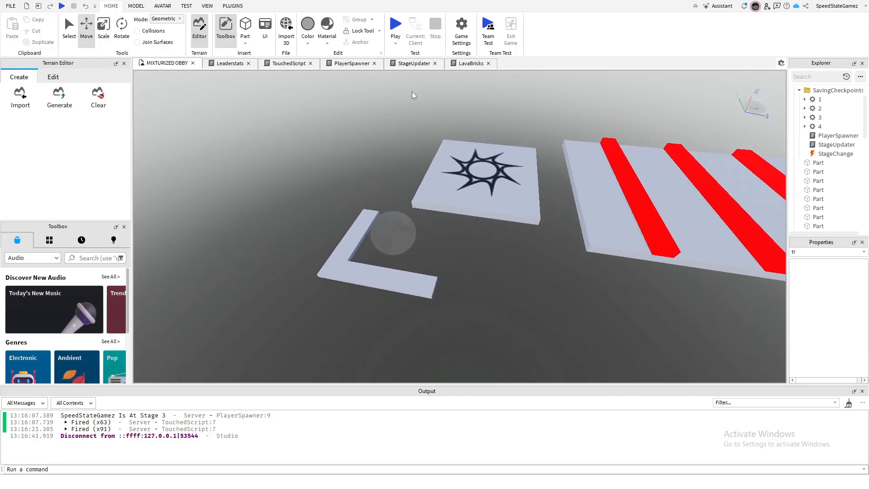
# - Start a playtest and jump the character across the lava bricks onto the relocated checkpoint
pyautogui.click(396, 27)
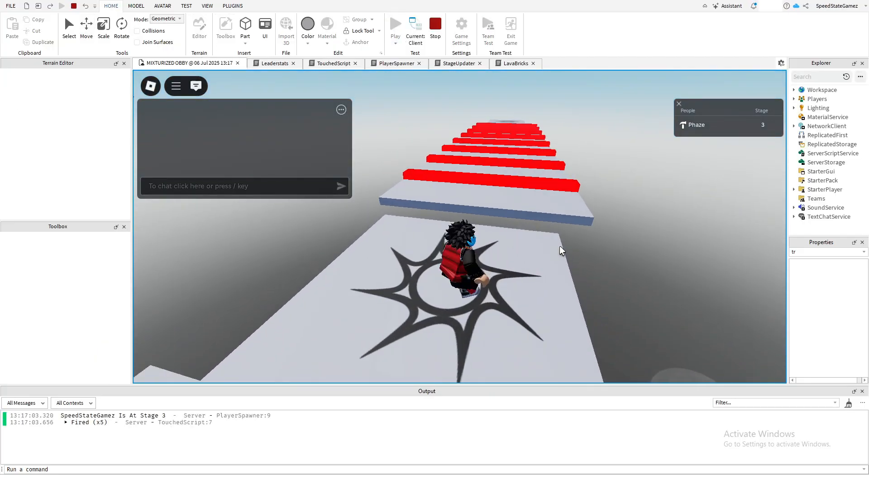
pyautogui.press('w')
pyautogui.press('space')
pyautogui.press('space')
pyautogui.press('space')
pyautogui.moveTo(560, 246); pyautogui.dragTo(427, 246, button='right')
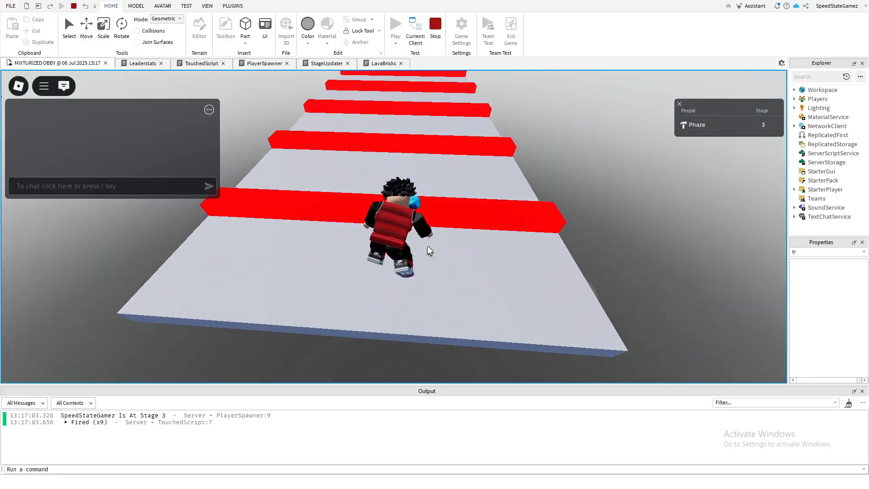
pyautogui.press('w')
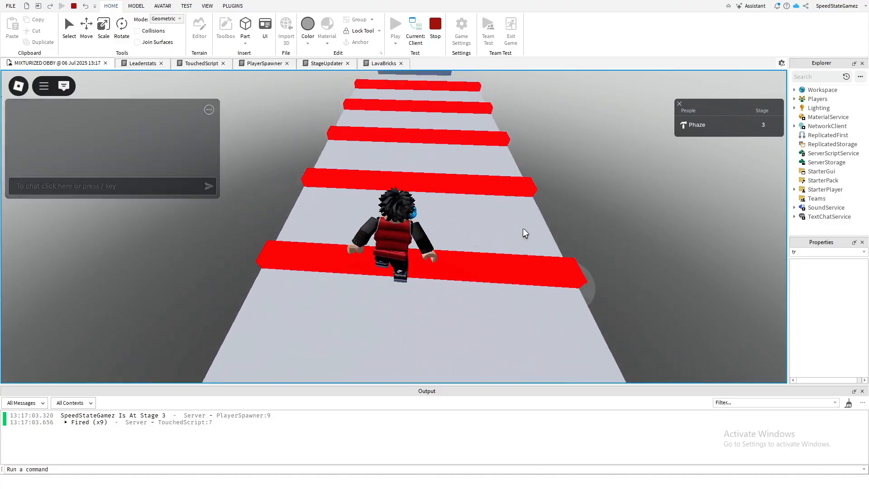
pyautogui.press('w')
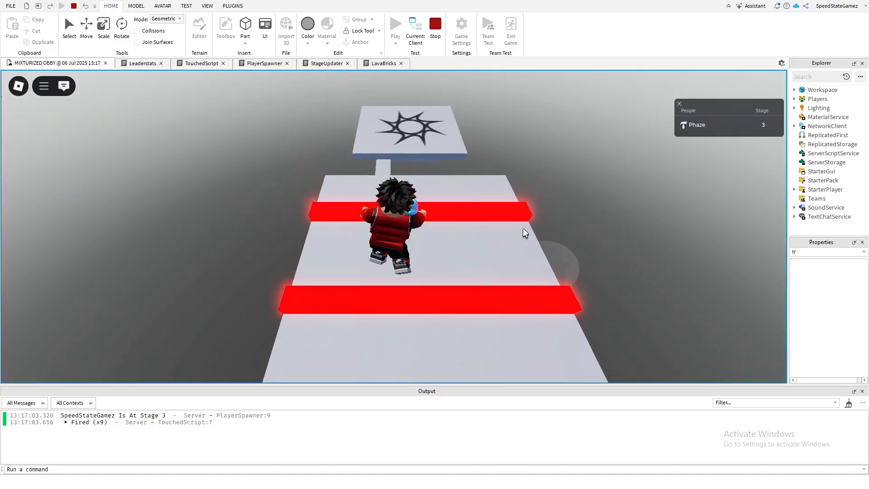
pyautogui.press('w')
pyautogui.press('space')
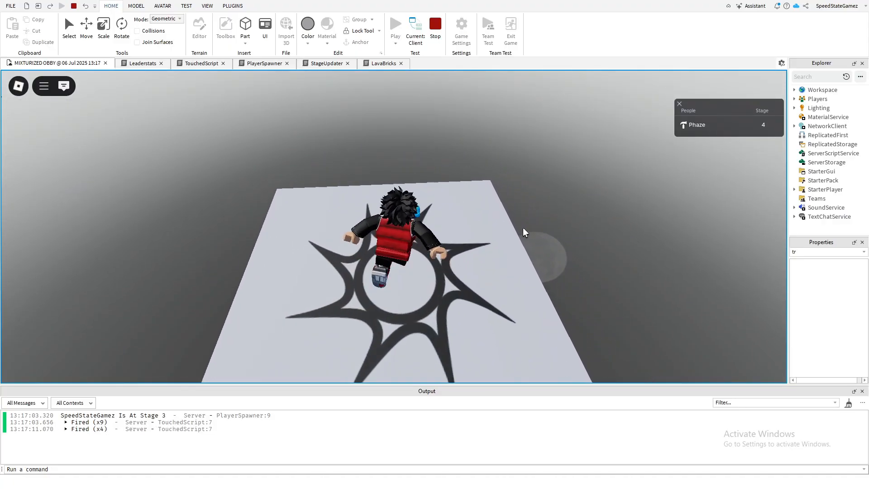
# - Move the character around the checkpoint to check the leaderboard's Stage value, and stop the playtest
pyautogui.press('a')
pyautogui.press('space')
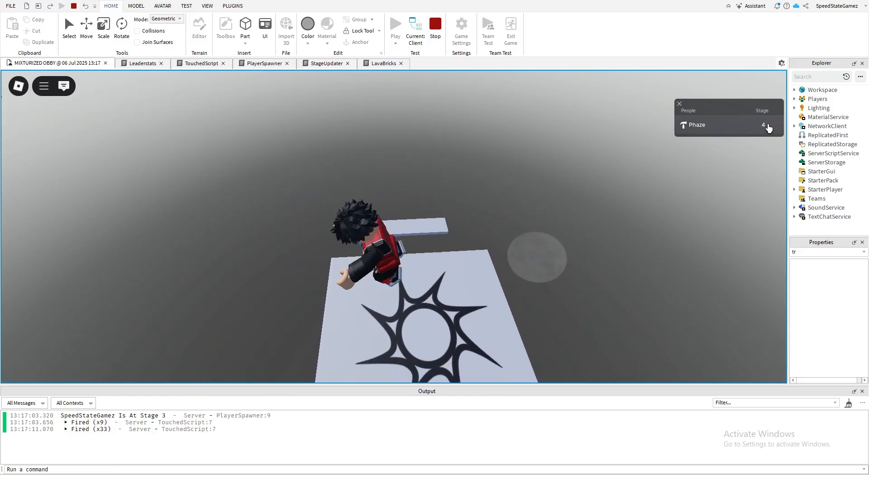
pyautogui.press('d')
pyautogui.press('s')
pyautogui.press('w')
pyautogui.press('a')
pyautogui.press('s')
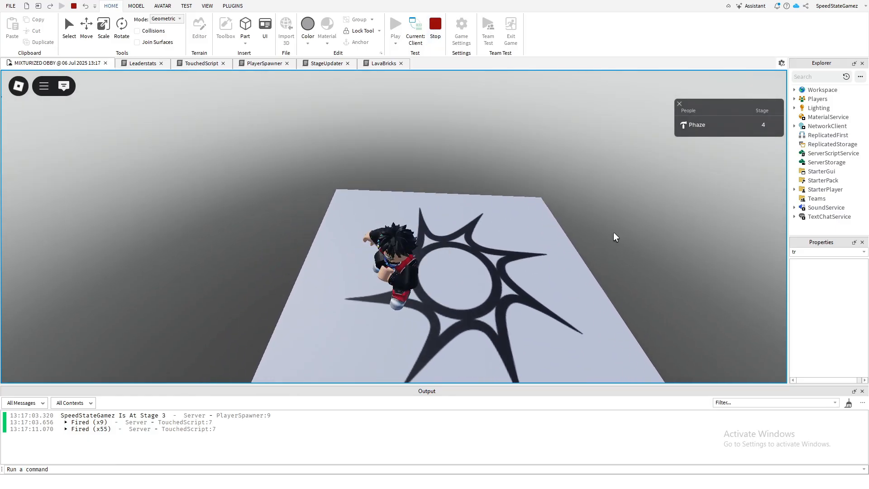
pyautogui.press('w')
pyautogui.press('d')
pyautogui.click(440, 29)
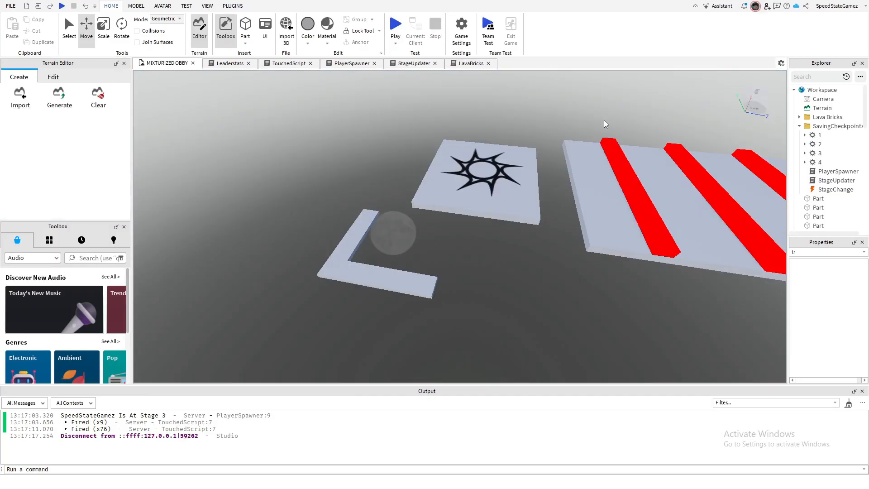
# - Start another playtest to check the saved stage, and walk from the spawn checkpoint toward the L-shaped path
pyautogui.click(393, 29)
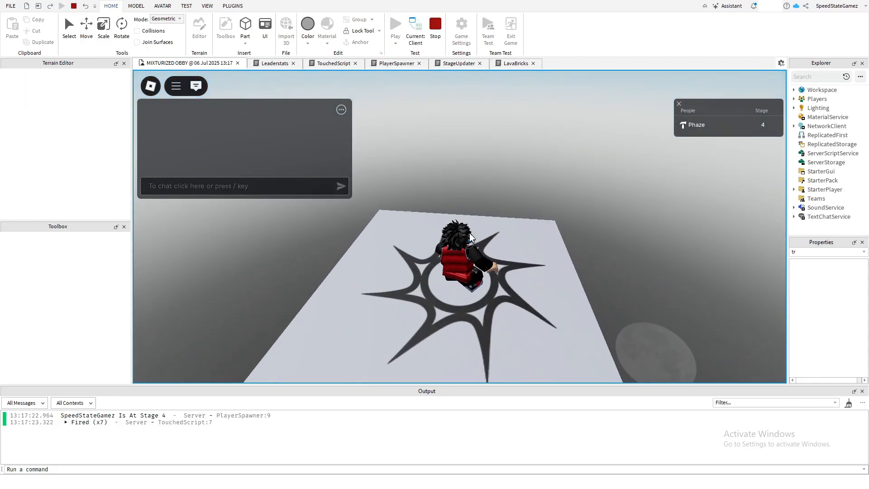
pyautogui.press('w')
pyautogui.moveTo(470, 233); pyautogui.dragTo(338, 234, button='right')
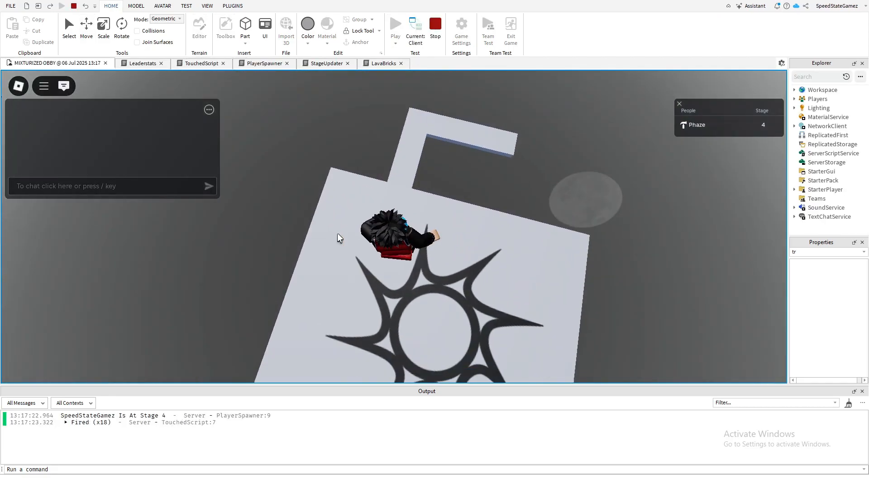
pyautogui.scroll(5, 461, 228)
pyautogui.press('w')
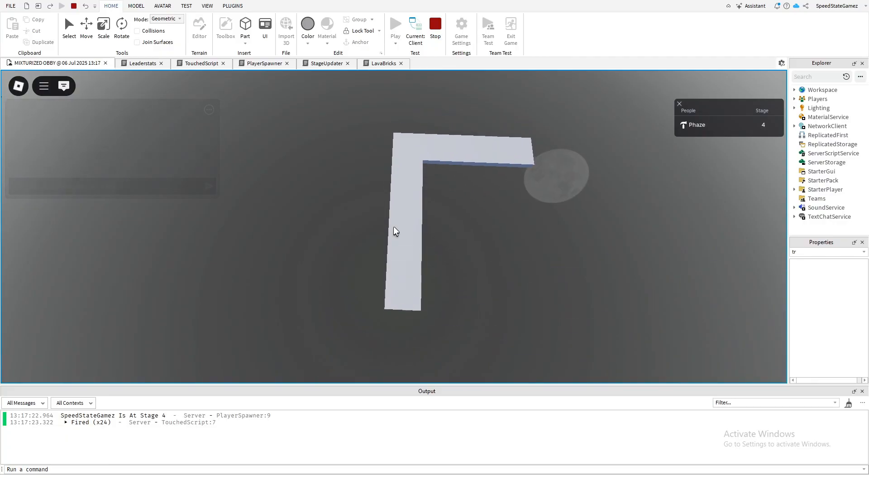
# - Walk the character along the L-shaped path to test it, and stop the playtest
pyautogui.press('w')
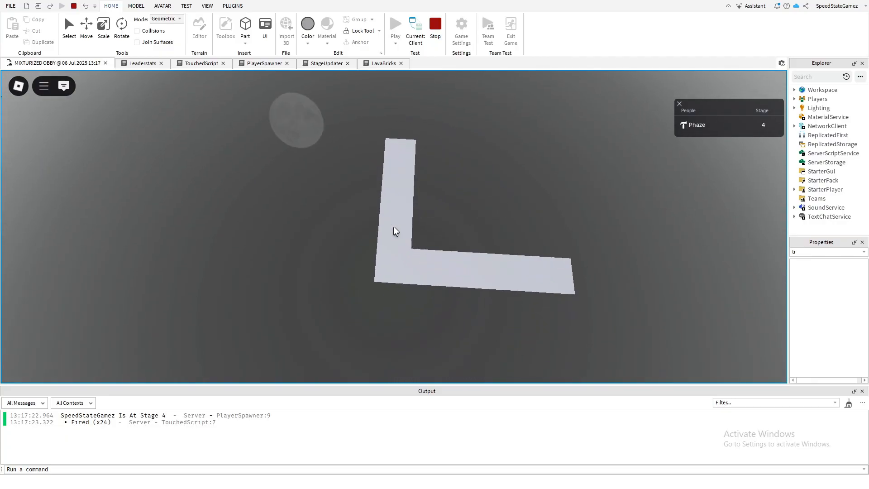
pyautogui.press('w')
pyautogui.scroll(-3, 394, 227)
pyautogui.moveTo(393, 227); pyautogui.dragTo(386, 219, button='right')
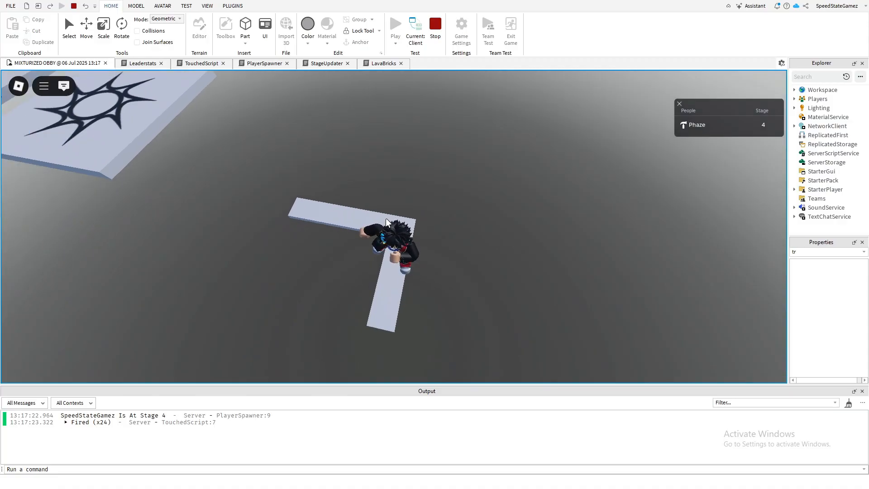
pyautogui.press('w')
pyautogui.press('space')
pyautogui.click(435, 28)
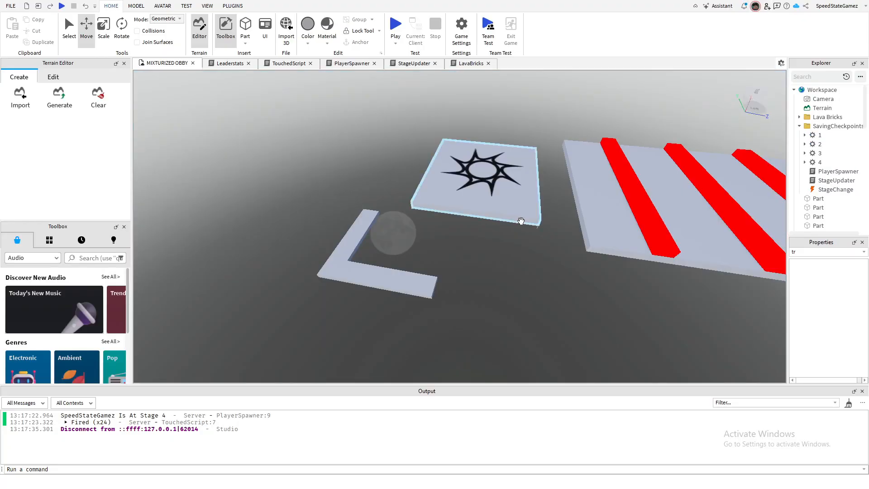
# - Duplicate the outer segment of the L-shaped path and slide the copy outward along its length
pyautogui.press('d')
pyautogui.moveTo(519, 223); pyautogui.dragTo(553, 203, button='right')
pyautogui.click(450, 208)
pyautogui.press('d')
pyautogui.press('a')
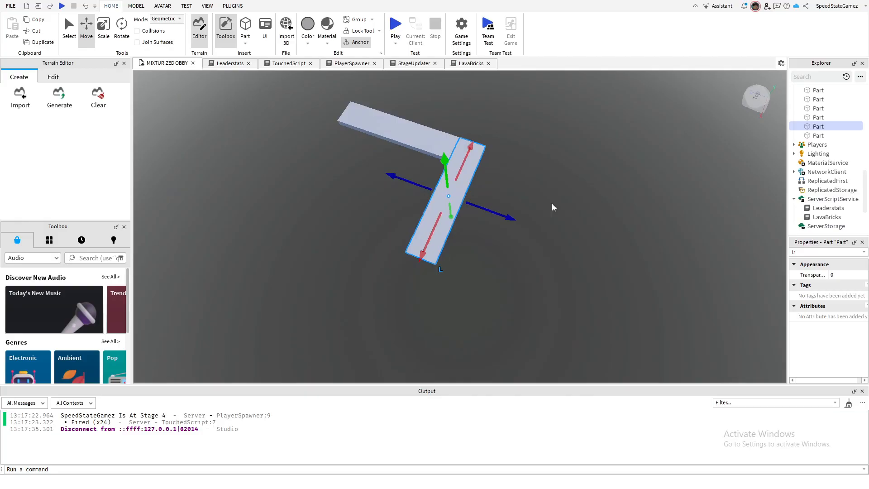
pyautogui.scroll(1, 553, 204)
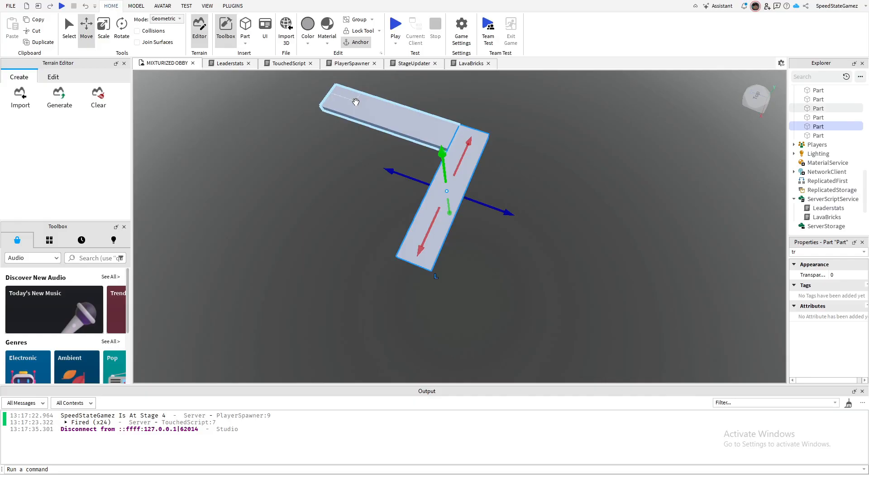
pyautogui.click(362, 44)
pyautogui.moveTo(545, 181); pyautogui.dragTo(551, 196, button='right')
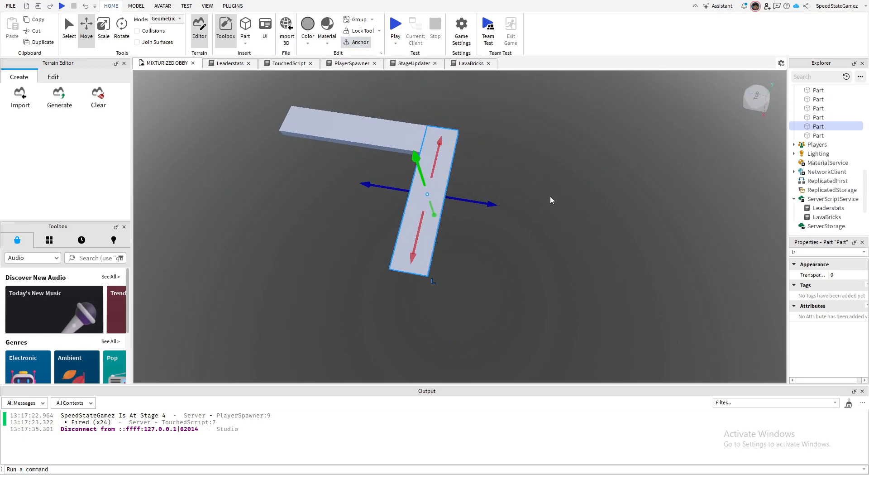
pyautogui.hotkey('ctrl', 'd')
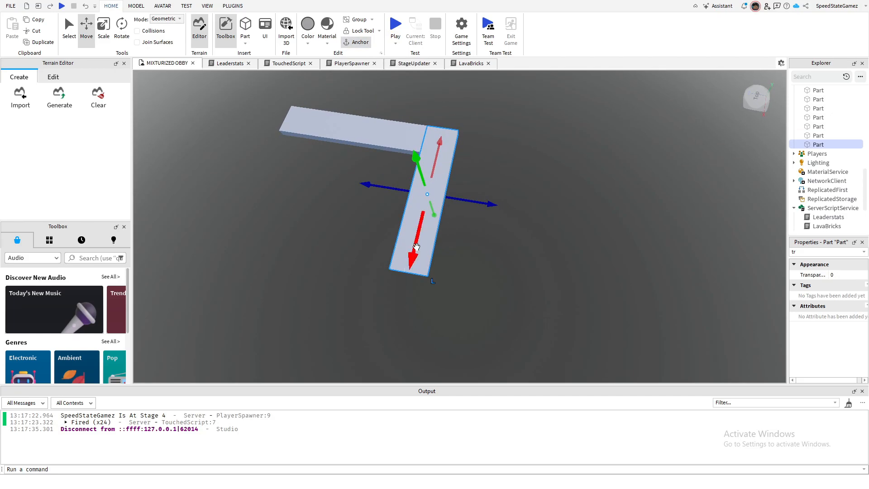
pyautogui.scroll(-1, 424, 254)
pyautogui.moveTo(421, 255); pyautogui.dragTo(409, 333)
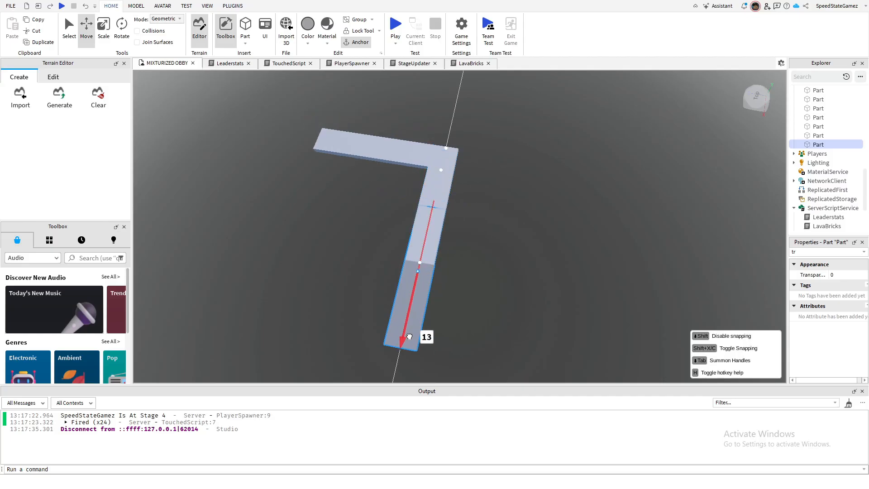
pyautogui.moveTo(397, 379); pyautogui.dragTo(397, 379)
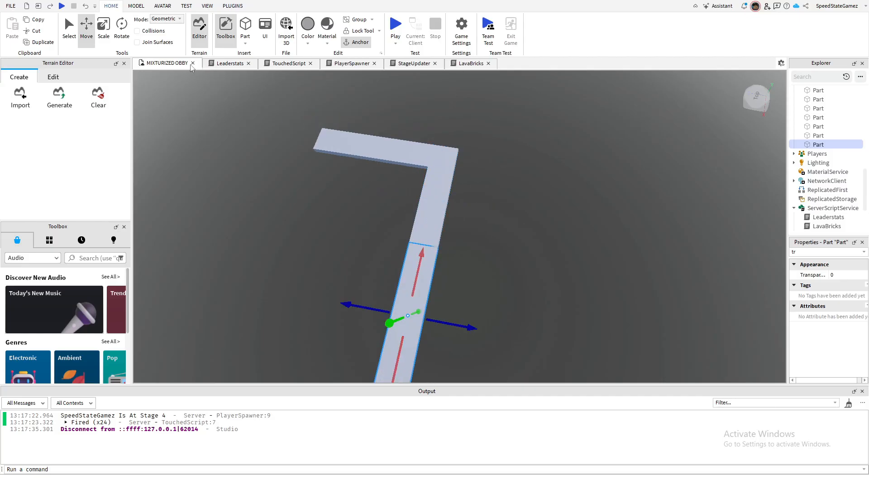
# - Rotate the copied segment perpendicular to the original and fit it against the path's end as a new turn
pyautogui.click(121, 26)
pyautogui.moveTo(456, 322); pyautogui.dragTo(416, 231)
pyautogui.hotkey('ctrl', '2')
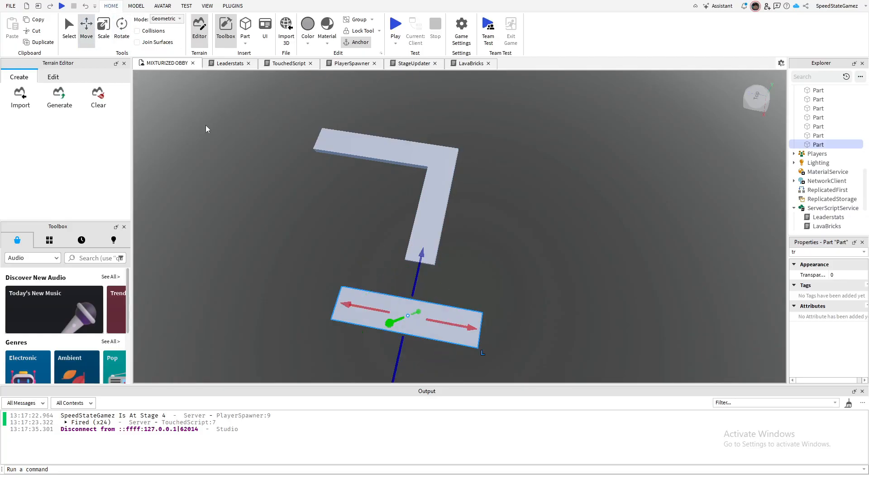
pyautogui.moveTo(418, 280); pyautogui.dragTo(440, 213)
pyautogui.moveTo(418, 269); pyautogui.dragTo(412, 302)
pyautogui.click(466, 254)
pyautogui.moveTo(491, 256); pyautogui.dragTo(570, 266)
pyautogui.moveTo(614, 268); pyautogui.dragTo(561, 249, button='right')
pyautogui.press('d')
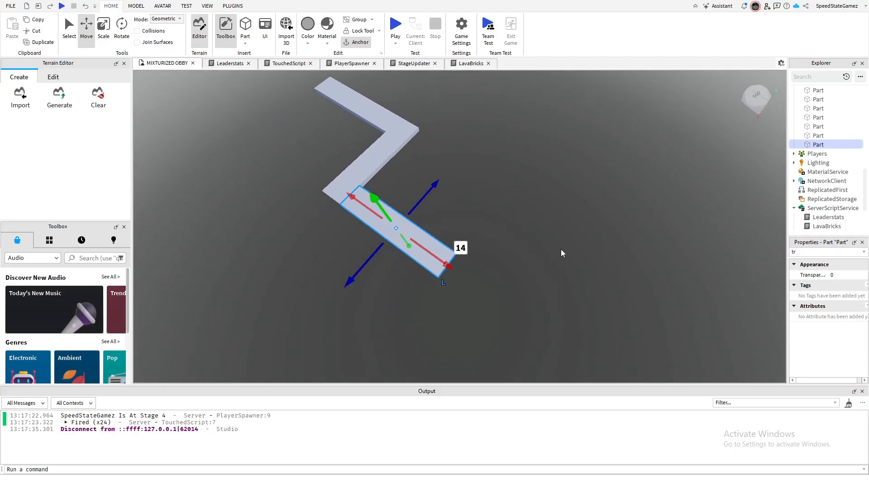
# - Duplicate the new end segment, shift the copy sideways and rotate it perpendicular to the path
pyautogui.moveTo(561, 249); pyautogui.dragTo(561, 250, button='right')
pyautogui.hotkey('ctrl', 'd')
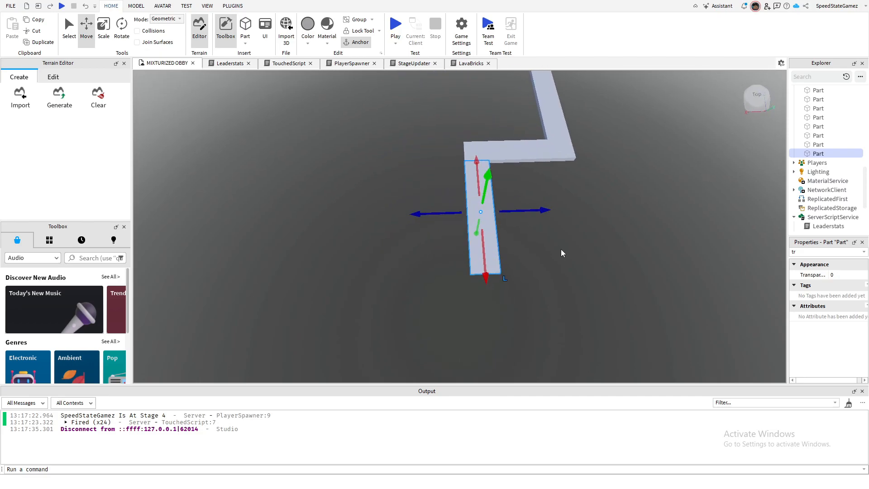
pyautogui.press('d')
pyautogui.moveTo(473, 213); pyautogui.dragTo(573, 215)
pyautogui.hotkey('ctrl', '4')
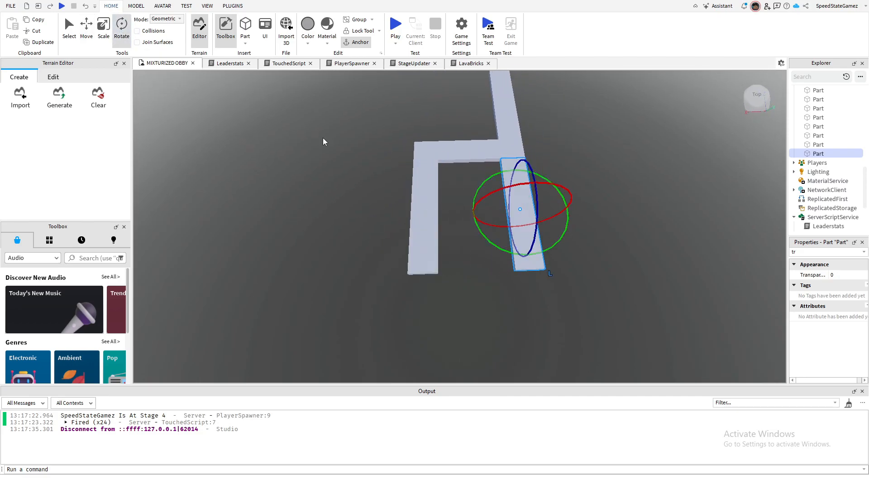
pyautogui.moveTo(558, 254); pyautogui.dragTo(471, 255)
# - Move the rotated copy onto the path's end so it forms another corner
pyautogui.click(91, 31)
pyautogui.moveTo(456, 215); pyautogui.dragTo(436, 215)
pyautogui.moveTo(505, 256); pyautogui.dragTo(512, 305)
pyautogui.press('d')
pyautogui.moveTo(573, 303); pyautogui.dragTo(569, 302, button='right')
pyautogui.click(569, 302)
pyautogui.press('a')
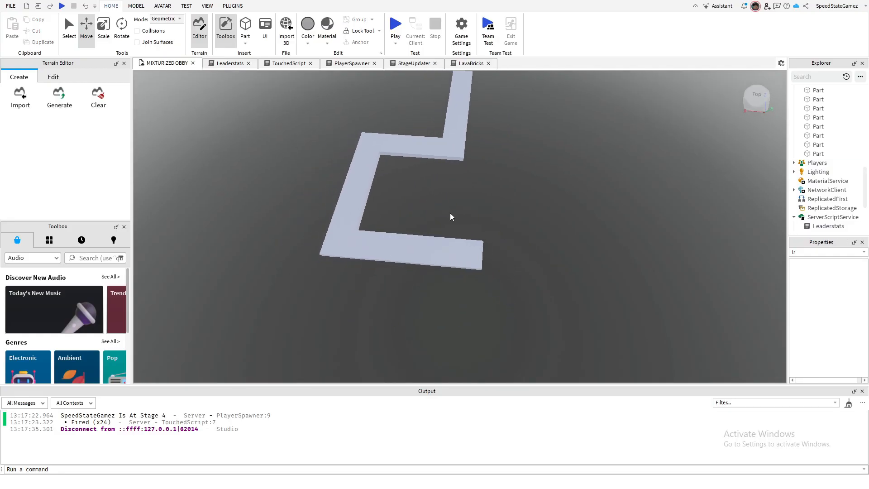
# - Duplicate the last path segment and slide the copy end to end to lengthen the straight stretch
pyautogui.click(479, 254)
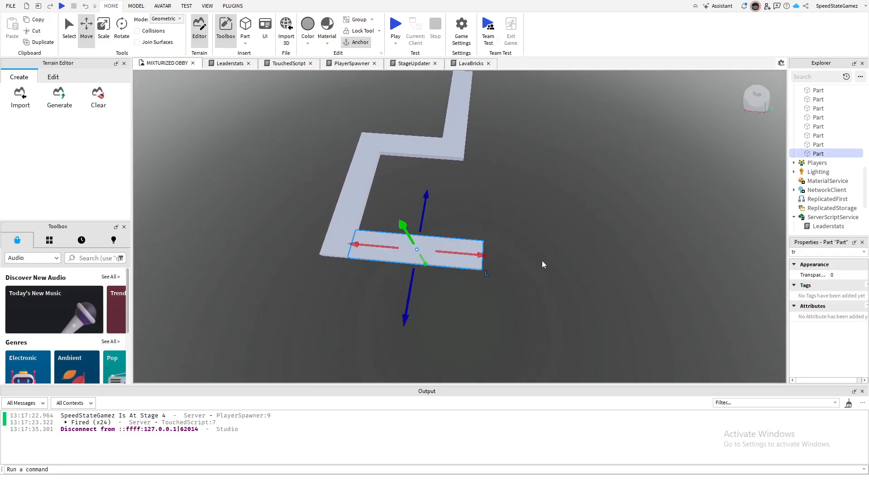
pyautogui.hotkey('ctrl', 'd')
pyautogui.moveTo(480, 255); pyautogui.dragTo(613, 264)
pyautogui.moveTo(613, 264); pyautogui.dragTo(634, 276, button='right')
pyautogui.press('d')
pyautogui.click(609, 277)
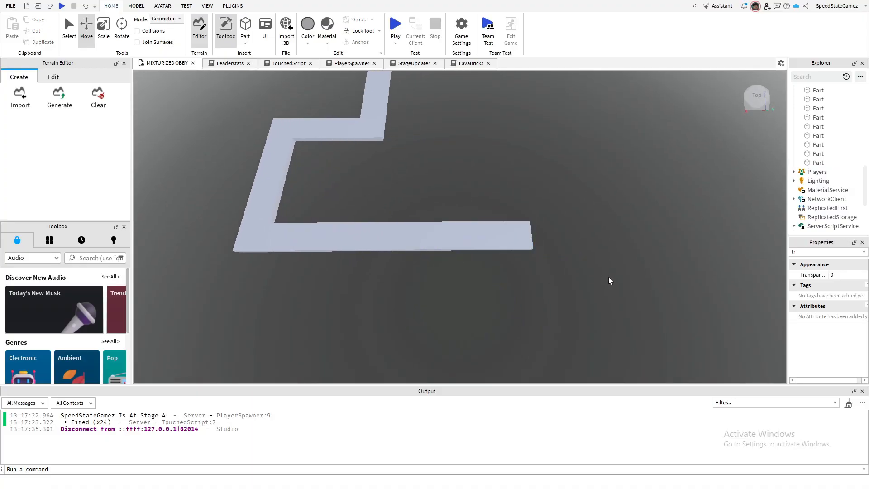
# - Duplicate the end segment of the straight stretch and rotate the copy perpendicular to it
pyautogui.click(501, 248)
pyautogui.hotkey('ctrl', 'd')
pyautogui.moveTo(576, 267); pyautogui.dragTo(483, 273, button='right')
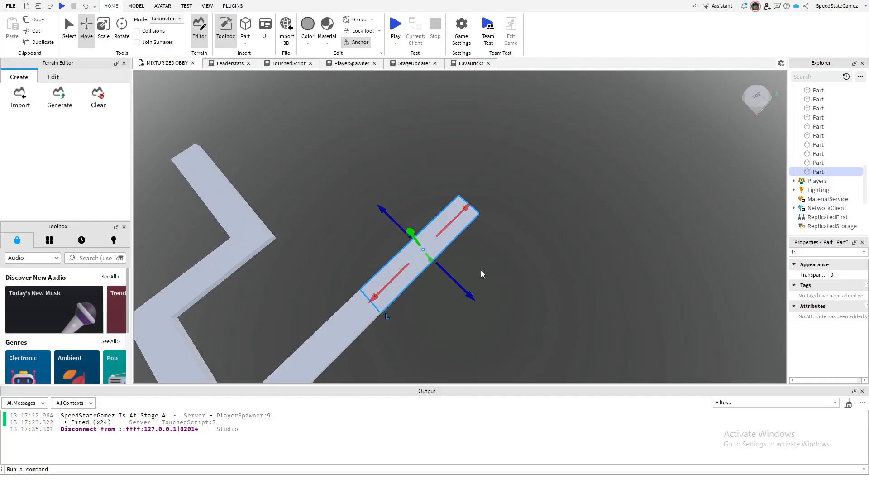
pyautogui.hotkey('ctrl', '4')
pyautogui.moveTo(475, 262); pyautogui.dragTo(491, 297)
pyautogui.moveTo(491, 297); pyautogui.dragTo(122, 92, button='right')
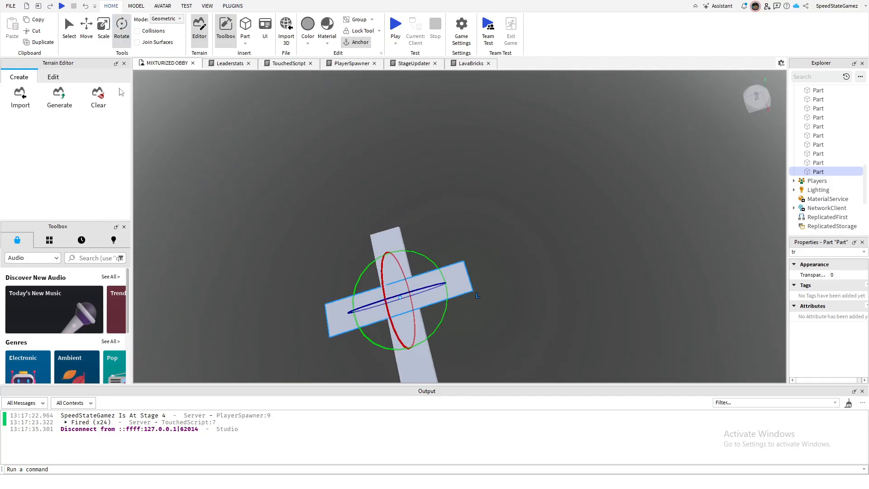
# - Move the crosswise segment to the end of the long stretch and shift it sideways to form a corner
pyautogui.click(88, 30)
pyautogui.moveTo(399, 266); pyautogui.dragTo(387, 213)
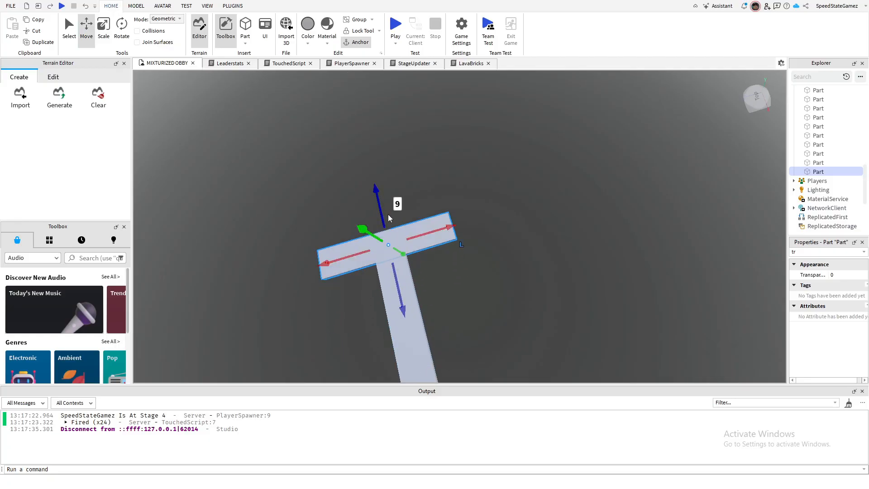
pyautogui.moveTo(430, 235); pyautogui.dragTo(508, 217)
pyautogui.click(528, 298)
pyautogui.moveTo(566, 302); pyautogui.dragTo(566, 306, button='right')
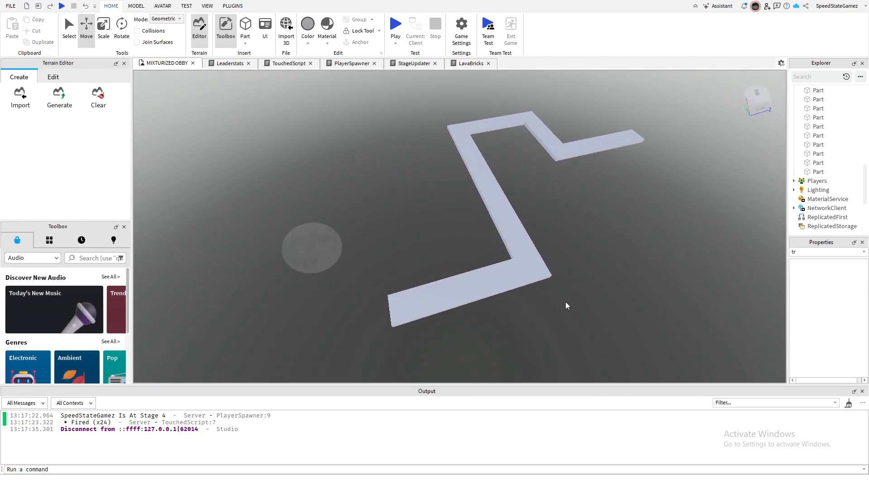
pyautogui.moveTo(566, 305); pyautogui.dragTo(567, 305, button='right')
# - Extend the path beyond the newest corner with a duplicate of its end segment, aligned end to end
pyautogui.moveTo(411, 213); pyautogui.dragTo(408, 214, button='right')
pyautogui.click(408, 213)
pyautogui.moveTo(619, 208); pyautogui.dragTo(618, 207, button='right')
pyautogui.moveTo(664, 196); pyautogui.dragTo(678, 196)
pyautogui.click(649, 282)
pyautogui.moveTo(649, 281); pyautogui.dragTo(482, 223, button='right')
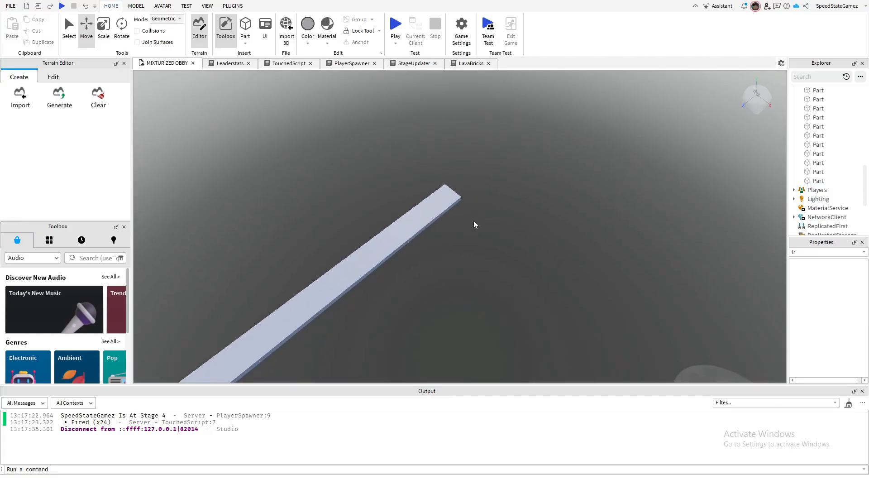
# - Duplicate the extended stretch's end segment, rotate the copy perpendicular and position it as the next corner of the path
pyautogui.click(441, 212)
pyautogui.moveTo(445, 254); pyautogui.dragTo(424, 295)
pyautogui.click(117, 31)
pyautogui.click(87, 32)
pyautogui.moveTo(459, 224); pyautogui.dragTo(500, 223)
pyautogui.moveTo(511, 255); pyautogui.dragTo(539, 285)
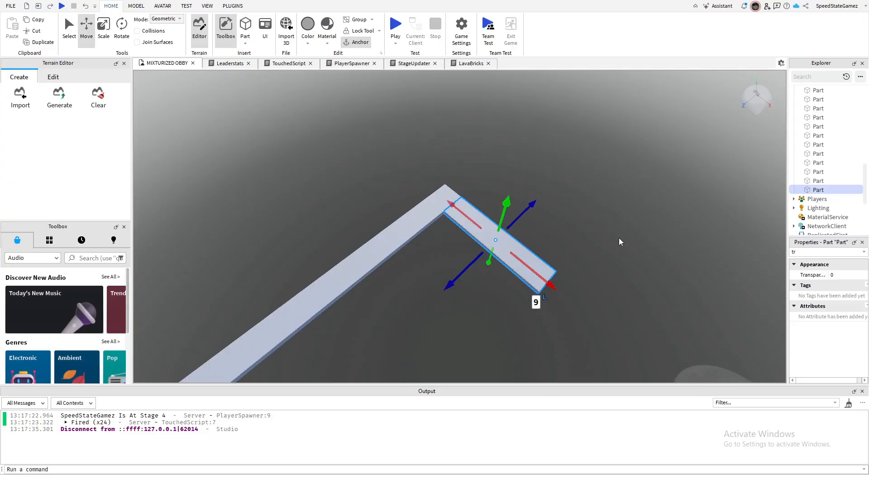
# - Extend the path past its newest corner with an end-to-end duplicate of the last segment
pyautogui.click(618, 238)
pyautogui.scroll(-5, 618, 235)
pyautogui.scroll(5, 618, 235)
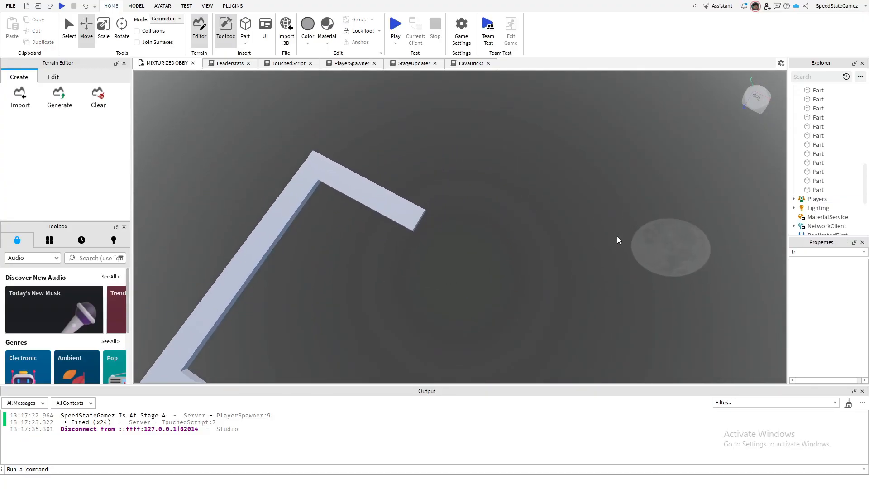
pyautogui.click(369, 202)
pyautogui.moveTo(445, 224); pyautogui.dragTo(539, 270)
pyautogui.press('d')
pyautogui.click(563, 245)
pyautogui.moveTo(563, 246); pyautogui.dragTo(466, 253, button='right')
pyautogui.press('d')
pyautogui.press('w')
pyautogui.press('s')
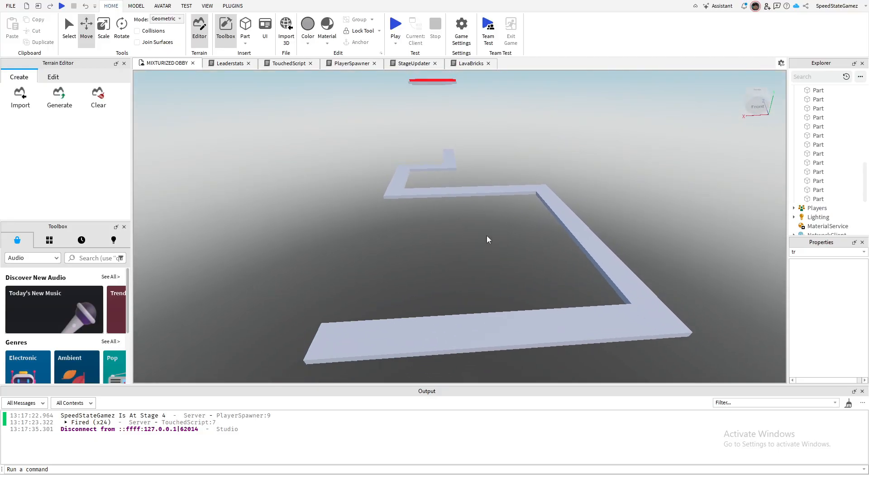
pyautogui.press('a')
pyautogui.press('a')
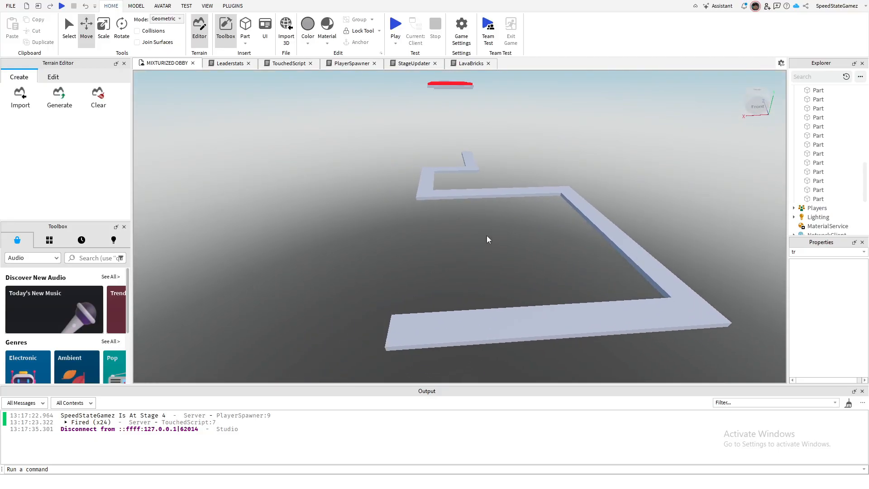
# - Duplicate the last segment of the extended stretch and rotate the copy perpendicular to it
pyautogui.moveTo(487, 235); pyautogui.dragTo(487, 236, button='right')
pyautogui.click(475, 248)
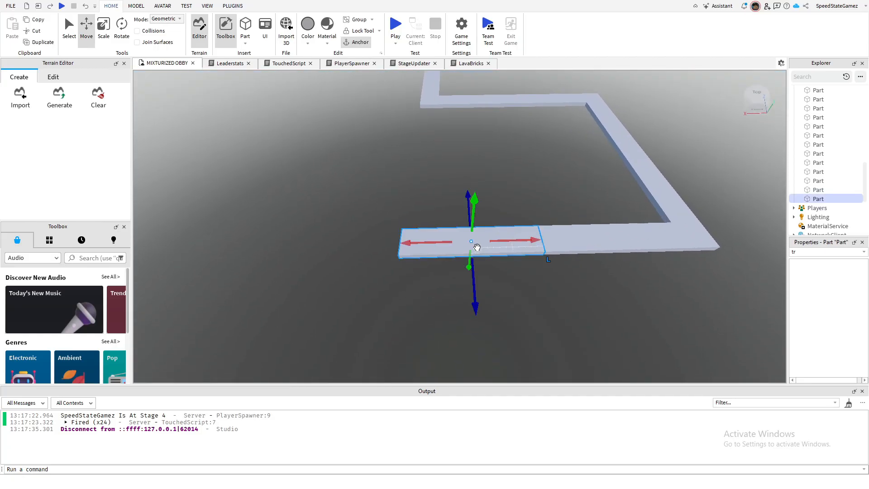
pyautogui.moveTo(508, 291); pyautogui.dragTo(527, 316, button='right')
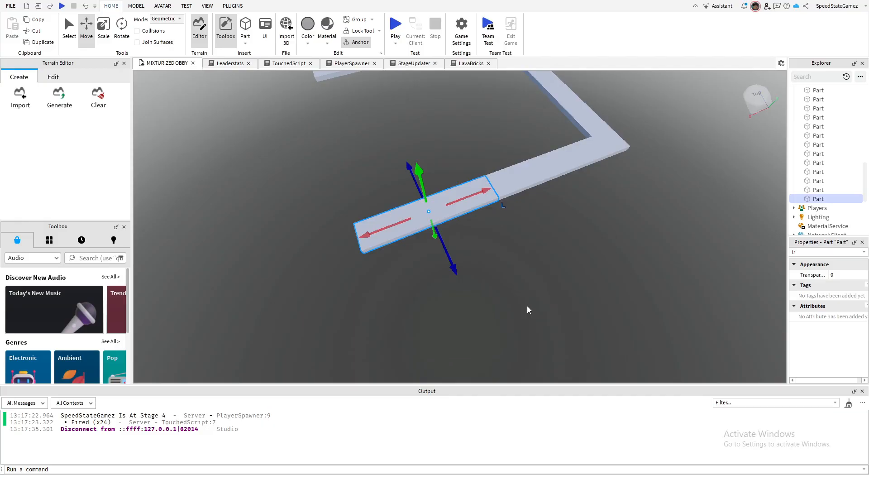
pyautogui.hotkey('ctrl', 'd')
pyautogui.moveTo(527, 305); pyautogui.dragTo(333, 142, button='right')
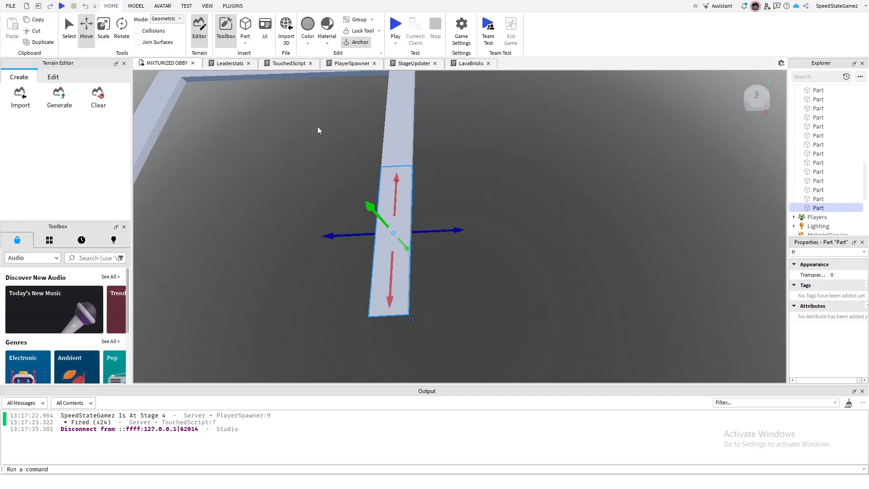
pyautogui.click(122, 28)
pyautogui.moveTo(436, 252); pyautogui.dragTo(363, 295)
# - Move the perpendicular copy to the tip of the extended stretch as another corner
pyautogui.click(86, 29)
pyautogui.moveTo(463, 230); pyautogui.dragTo(554, 229)
pyautogui.moveTo(493, 292); pyautogui.dragTo(498, 359)
pyautogui.press('d')
pyautogui.click(556, 262)
# - Reposition the checkpoint's platform and spawn in the gap between the lava section and the start of the zigzag path
pyautogui.moveTo(555, 261); pyautogui.dragTo(389, 126, button='right')
pyautogui.press('s')
pyautogui.press('a')
pyautogui.press('a')
pyautogui.moveTo(349, 118); pyautogui.dragTo(388, 221)
pyautogui.moveTo(431, 152); pyautogui.dragTo(483, 141)
pyautogui.press('a')
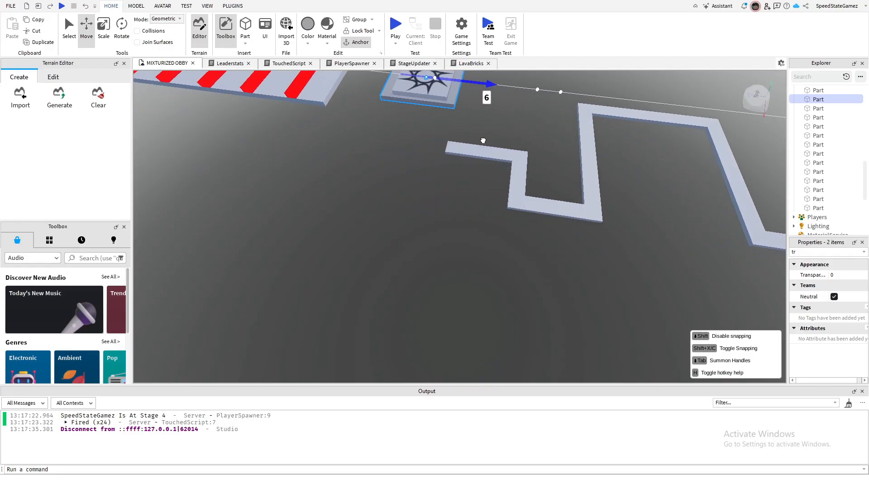
pyautogui.moveTo(519, 160); pyautogui.dragTo(519, 161, button='right')
pyautogui.press('d')
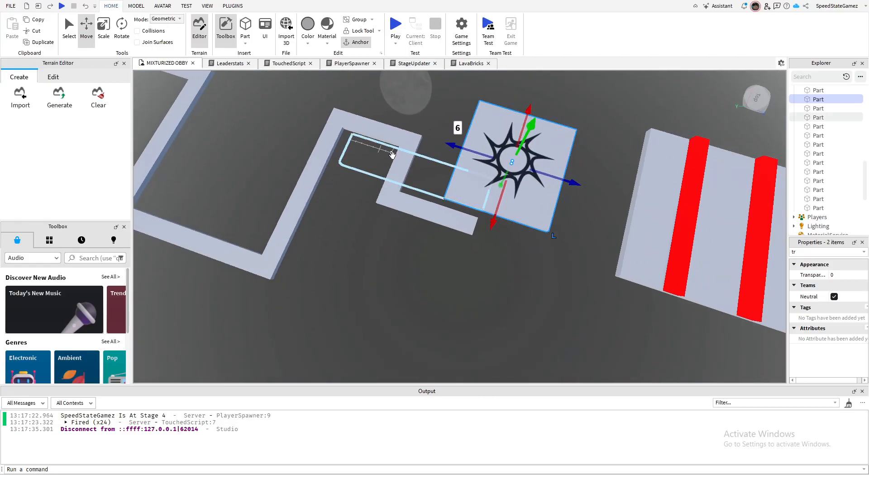
pyautogui.moveTo(591, 184)
pyautogui.mouseDown()
pyautogui.moveTo(576, 176)
pyautogui.moveTo(614, 195)
pyautogui.moveTo(482, 187)
pyautogui.moveTo(590, 186)
pyautogui.mouseUp()
pyautogui.moveTo(498, 160); pyautogui.dragTo(490, 159)
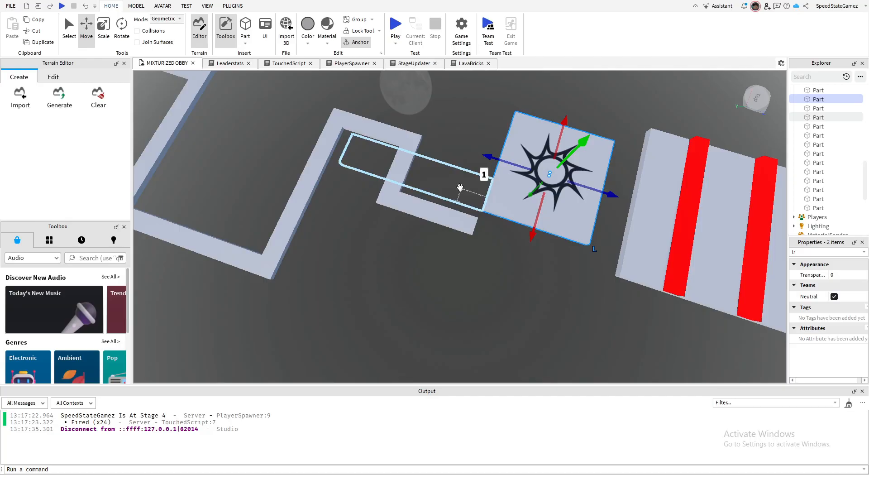
# - Duplicate checkpoint 4 and move the copy along the zigzag path toward its far end
pyautogui.moveTo(642, 204); pyautogui.dragTo(642, 163, button='right')
pyautogui.hotkey('ctrl', 'd')
pyautogui.press('a')
pyautogui.press('a')
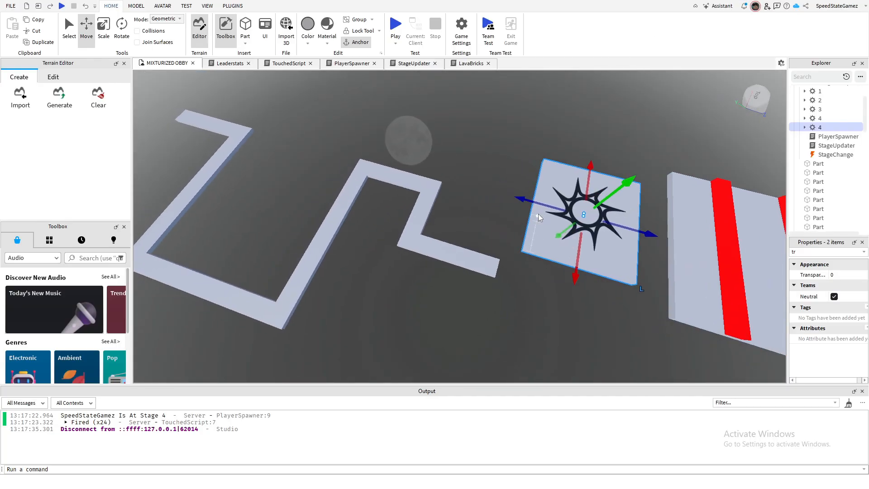
pyautogui.moveTo(568, 202); pyautogui.dragTo(516, 186)
pyautogui.press('a')
pyautogui.press('a')
# - Delete the crosswise segment at the far end of the path and the straight segment before it
pyautogui.moveTo(586, 194); pyautogui.dragTo(582, 201, button='right')
pyautogui.press('w')
pyautogui.press('w')
pyautogui.press('d')
pyautogui.press('s')
pyautogui.click(468, 317)
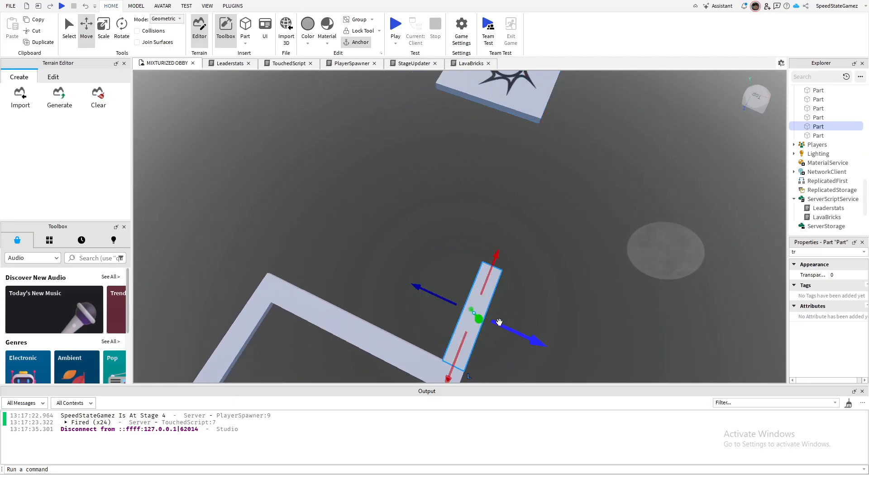
pyautogui.press('Delete')
pyautogui.moveTo(483, 319); pyautogui.dragTo(456, 326, button='right')
pyautogui.click(395, 327)
pyautogui.press('Delete')
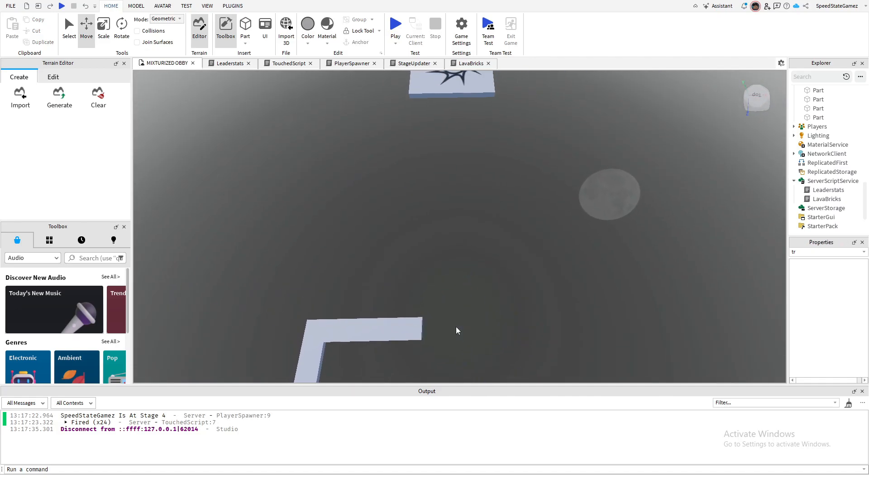
# - Duplicate the path's end segment, shift the copy 23 studs beyond it and rotate it perpendicular, toward the checkpoint copy
pyautogui.press('a')
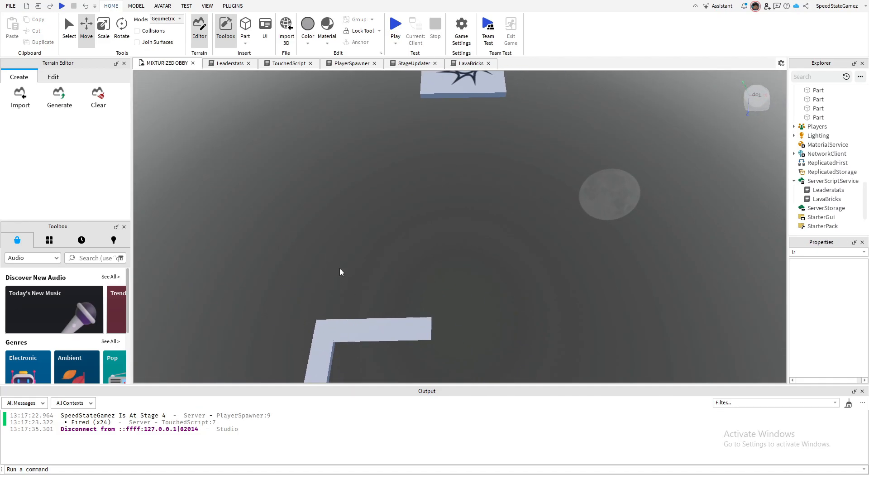
pyautogui.click(399, 335)
pyautogui.hotkey('ctrl', 'd')
pyautogui.moveTo(451, 328); pyautogui.dragTo(545, 326)
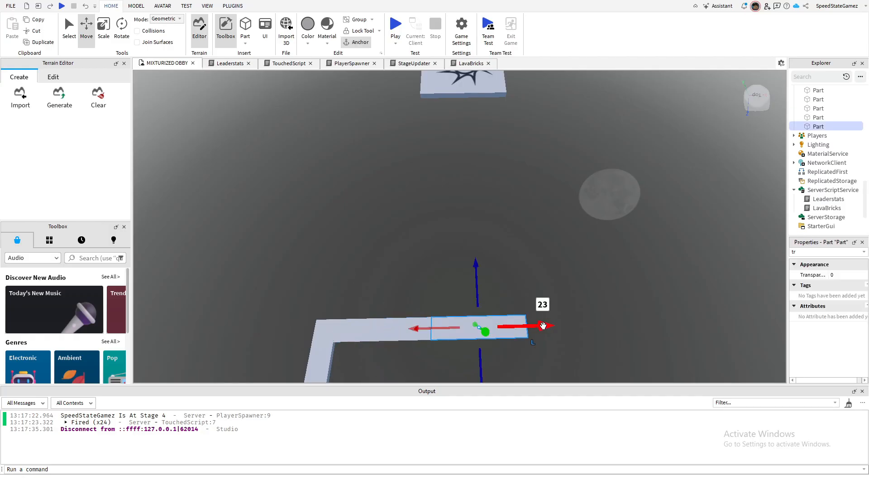
pyautogui.click(117, 30)
pyautogui.moveTo(512, 361); pyautogui.dragTo(473, 248)
# - Move the rotated segment against the path's end so that it forms a corner toward the checkpoint copy
pyautogui.click(86, 27)
pyautogui.moveTo(501, 249); pyautogui.dragTo(439, 276, button='right')
pyautogui.moveTo(438, 271); pyautogui.dragTo(428, 228)
pyautogui.moveTo(466, 230); pyautogui.dragTo(482, 253, button='right')
pyautogui.press('a')
pyautogui.press('w')
pyautogui.press('s')
pyautogui.press('w')
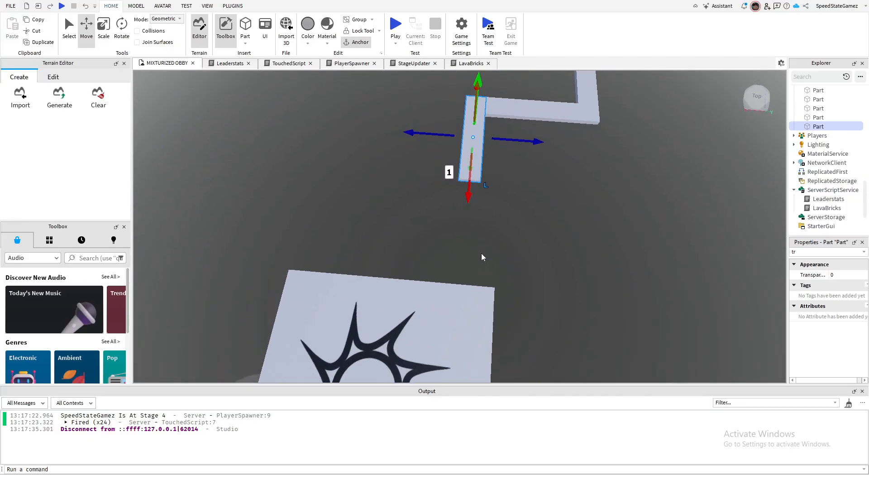
pyautogui.press('s')
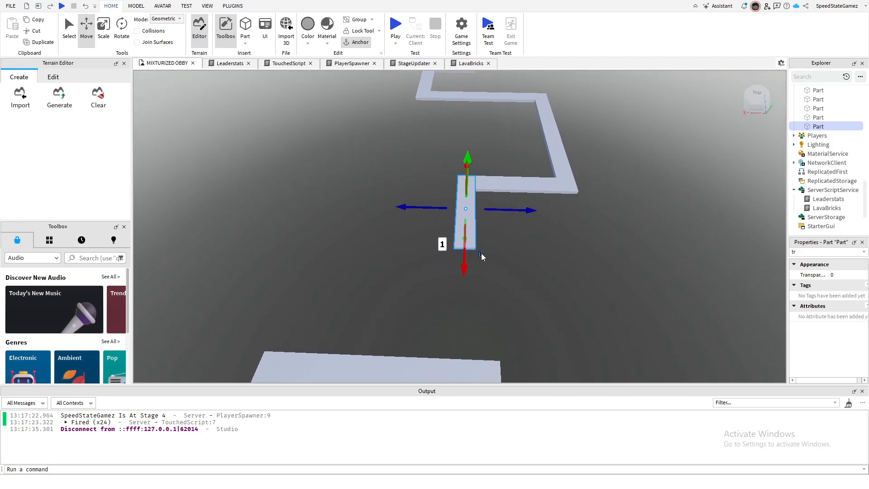
# - Shift the crosswise segment sideways away from the path's end, into line with the checkpoint copy
pyautogui.moveTo(482, 253); pyautogui.dragTo(481, 254, button='right')
pyautogui.press('s')
pyautogui.moveTo(425, 181); pyautogui.dragTo(412, 181)
pyautogui.press('a')
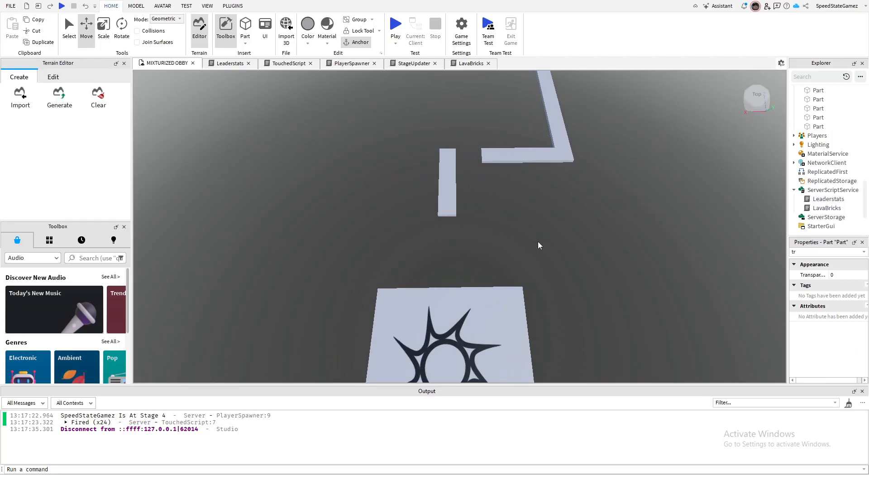
# - Lengthen the path's straight end segment until it reaches the separated crosswise segment
pyautogui.click(509, 159)
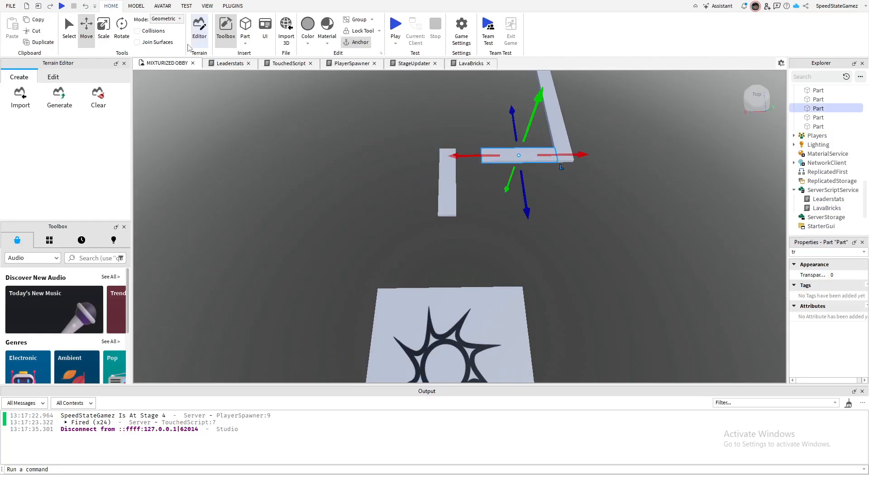
pyautogui.click(107, 27)
pyautogui.moveTo(464, 156); pyautogui.dragTo(439, 155)
pyautogui.click(558, 240)
# - Nudge the crosswise segment sideways in small increments to fine-tune its position at the corner
pyautogui.click(446, 204)
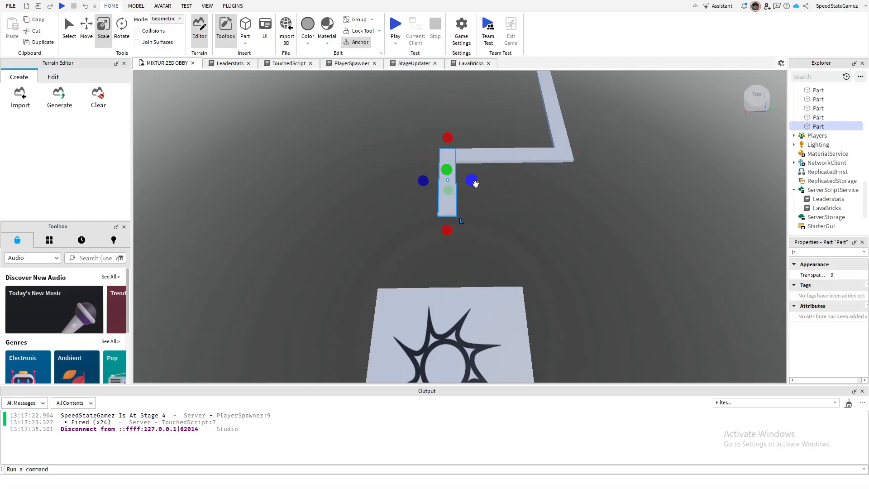
pyautogui.click(87, 28)
pyautogui.moveTo(490, 179); pyautogui.dragTo(496, 180)
pyautogui.moveTo(495, 194); pyautogui.dragTo(539, 228, button='right')
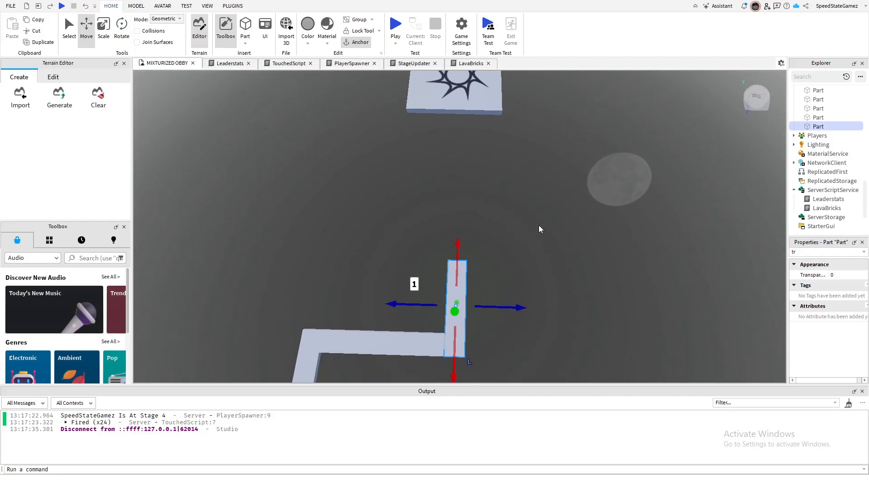
pyautogui.moveTo(412, 299)
pyautogui.mouseDown()
pyautogui.moveTo(395, 301)
pyautogui.moveTo(438, 300)
pyautogui.moveTo(416, 298)
pyautogui.mouseUp()
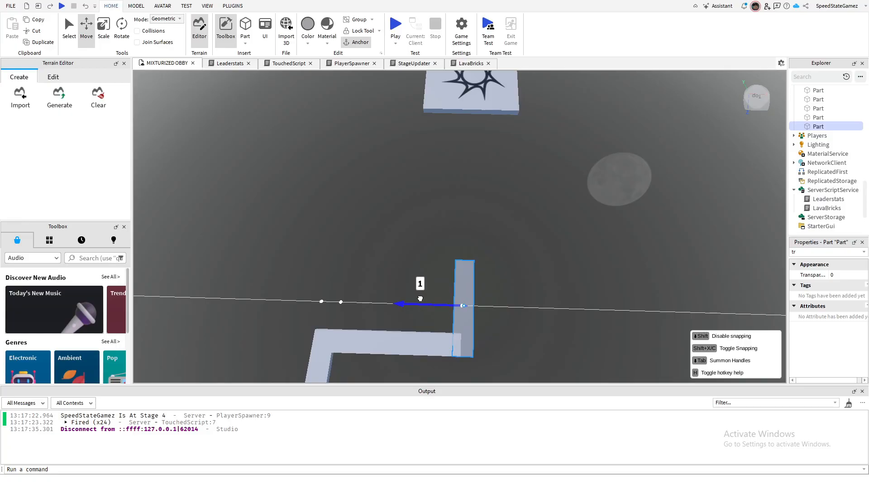
pyautogui.moveTo(421, 299); pyautogui.dragTo(422, 299)
pyautogui.moveTo(607, 241); pyautogui.dragTo(602, 241, button='right')
pyautogui.scroll(1, 604, 241)
pyautogui.scroll(-1, 602, 242)
pyautogui.moveTo(512, 236); pyautogui.dragTo(512, 236, button='right')
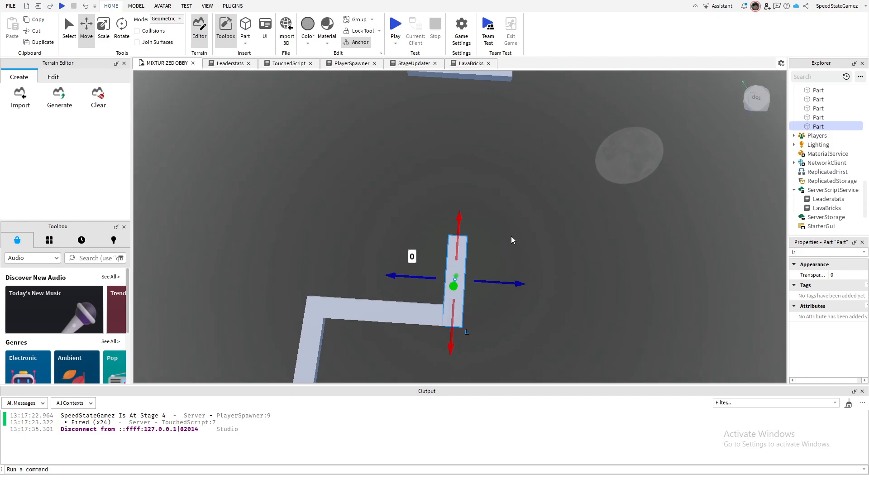
pyautogui.moveTo(414, 275); pyautogui.dragTo(410, 276)
pyautogui.moveTo(409, 275); pyautogui.dragTo(400, 275)
pyautogui.press('a')
pyautogui.moveTo(534, 251); pyautogui.dragTo(534, 246, button='right')
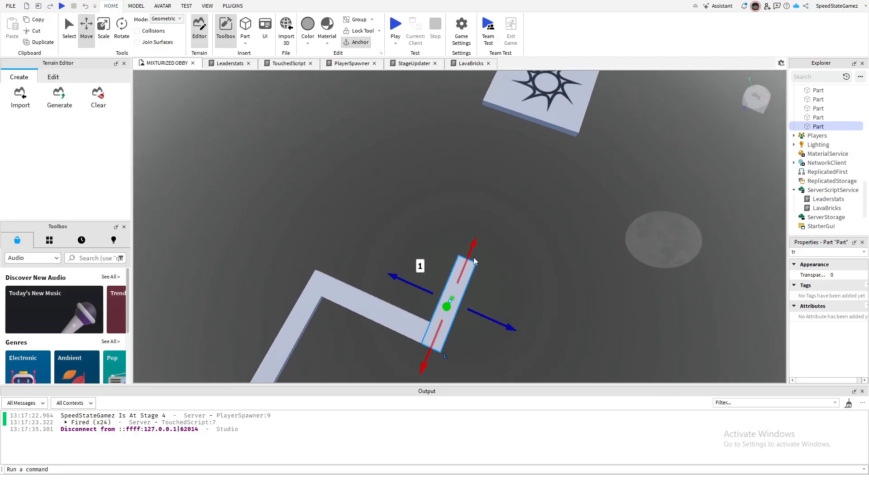
# - Shorten the straight segment so that its end meets the near edge of the crosswise segment
pyautogui.click(375, 314)
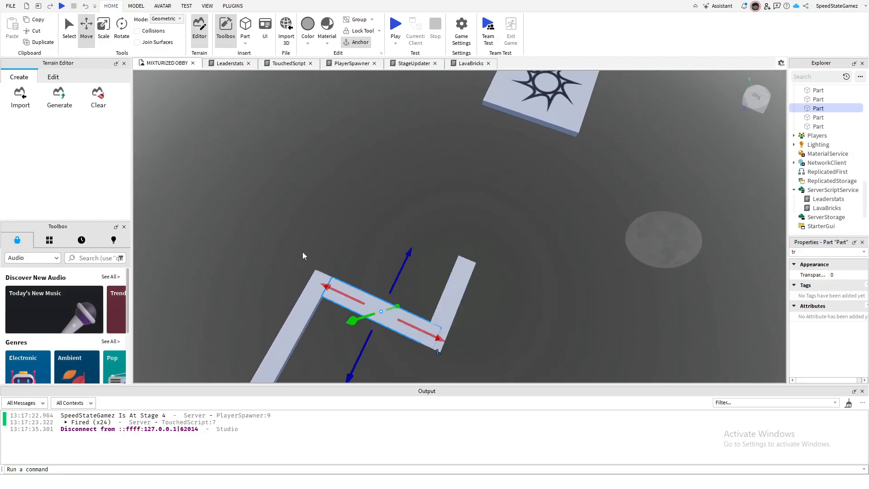
pyautogui.click(104, 27)
pyautogui.moveTo(447, 341); pyautogui.dragTo(445, 347)
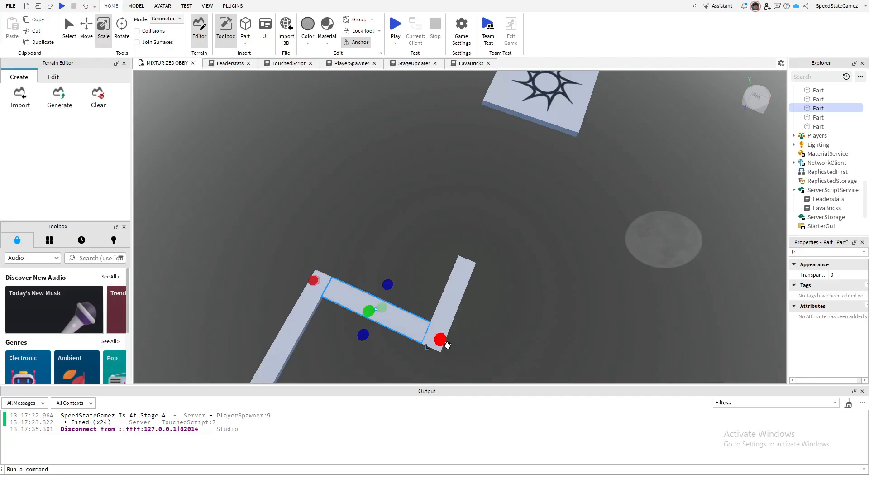
pyautogui.click(545, 308)
# - Lengthen the crosswise end segment until it reaches the edge of the checkpoint copy's platform
pyautogui.moveTo(545, 309); pyautogui.dragTo(517, 303, button='right')
pyautogui.click(461, 304)
pyautogui.moveTo(584, 305); pyautogui.dragTo(582, 303, button='right')
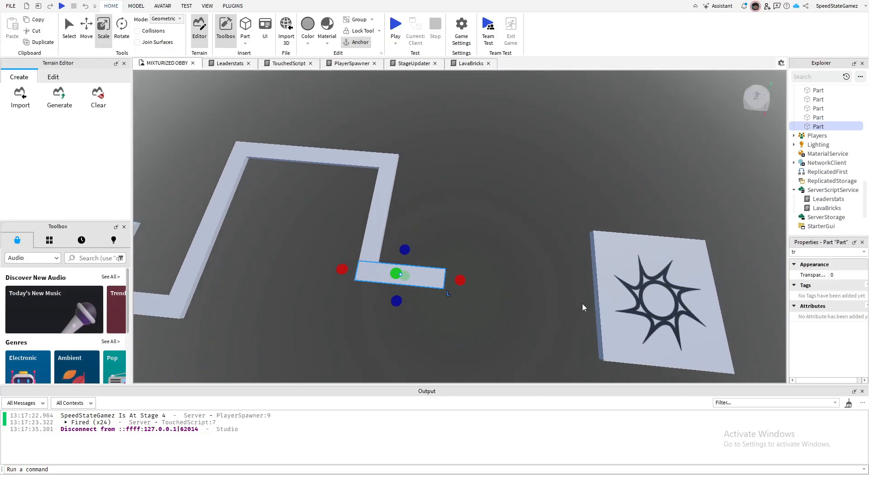
pyautogui.moveTo(507, 289); pyautogui.dragTo(507, 289, button='right')
pyautogui.moveTo(459, 258); pyautogui.dragTo(494, 266)
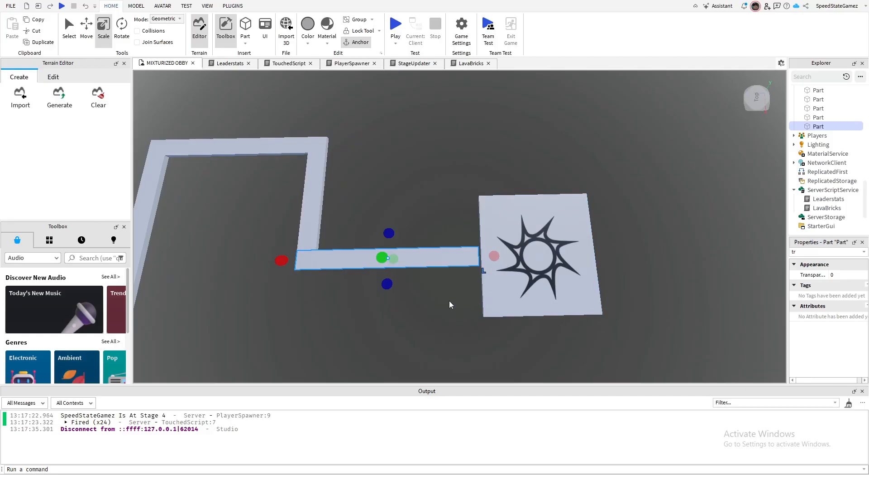
# - Raise a duplicate of the lengthened segment 27.5 studs above it and shorten the duplicate's end at the checkpoint's edge
pyautogui.hotkey('ctrl', 'd')
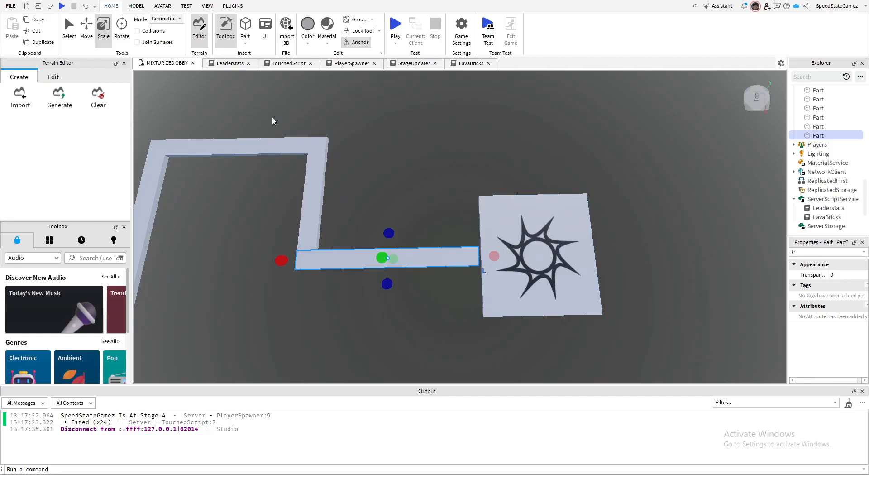
pyautogui.click(89, 28)
pyautogui.moveTo(378, 254); pyautogui.dragTo(301, 205)
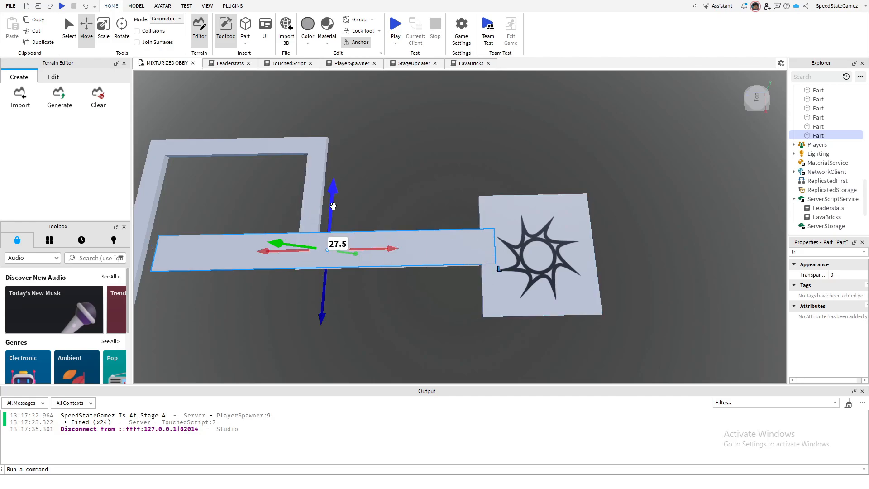
pyautogui.click(103, 27)
pyautogui.moveTo(507, 247); pyautogui.dragTo(496, 247)
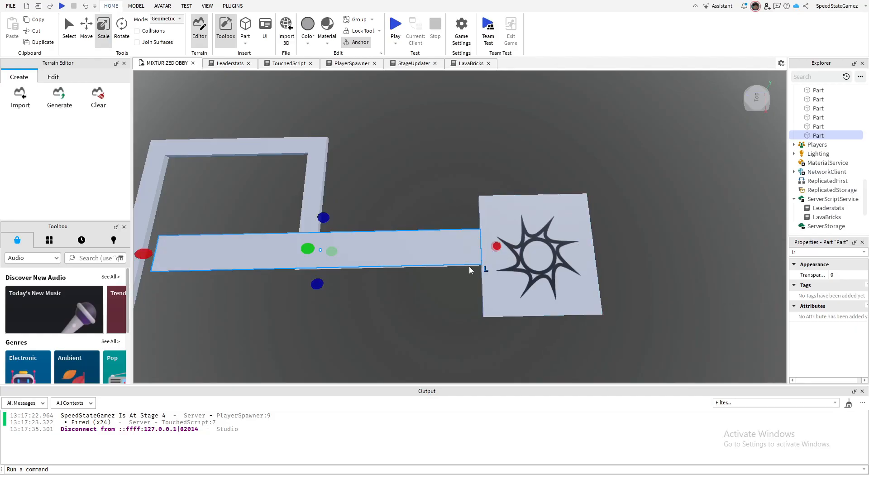
# - Fine-tune the length of the lower path segment at its end facing the checkpoint
pyautogui.click(470, 267)
pyautogui.moveTo(496, 260); pyautogui.dragTo(500, 249)
pyautogui.click(444, 241)
pyautogui.moveTo(442, 281); pyautogui.dragTo(445, 282, button='right')
pyautogui.scroll(3, 444, 282)
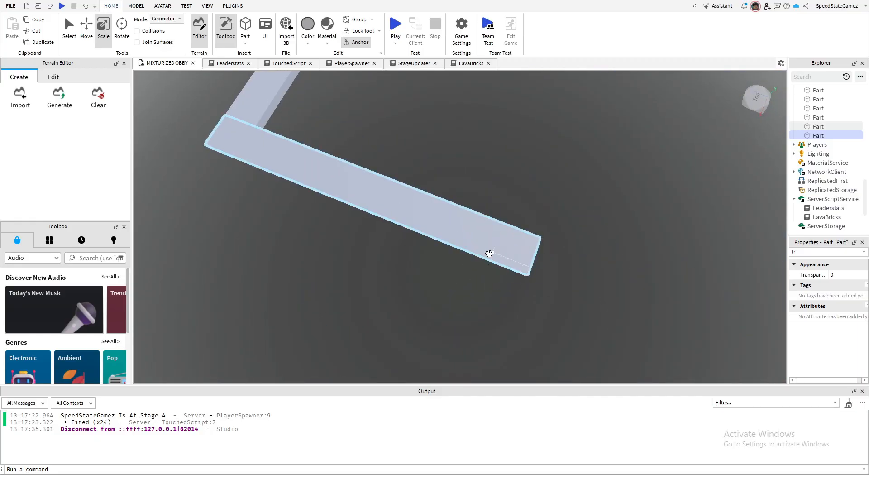
pyautogui.click(489, 253)
pyautogui.moveTo(548, 263); pyautogui.dragTo(544, 265)
pyautogui.click(540, 288)
pyautogui.scroll(-3, 540, 288)
pyautogui.moveTo(540, 288); pyautogui.dragTo(540, 288, button='right')
# - Duplicate the short crosswise segment next to the raised copy at the checkpoint and raise the duplicate about 27.5 studs above it
pyautogui.click(457, 190)
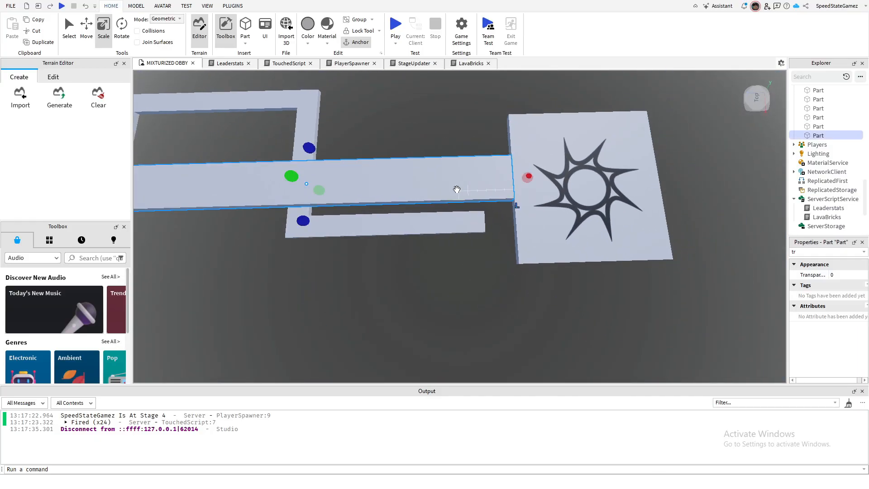
pyautogui.scroll(-3, 436, 281)
pyautogui.moveTo(436, 281)
pyautogui.mouseDown(button='right')
pyautogui.moveTo(422, 280)
pyautogui.moveTo(452, 280)
pyautogui.mouseUp(button='right')
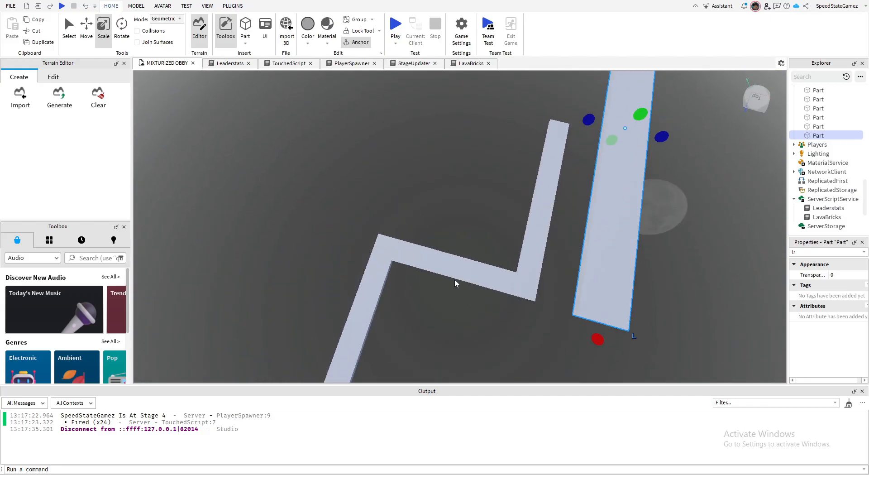
pyautogui.click(452, 279)
pyautogui.hotkey('ctrl', 'd')
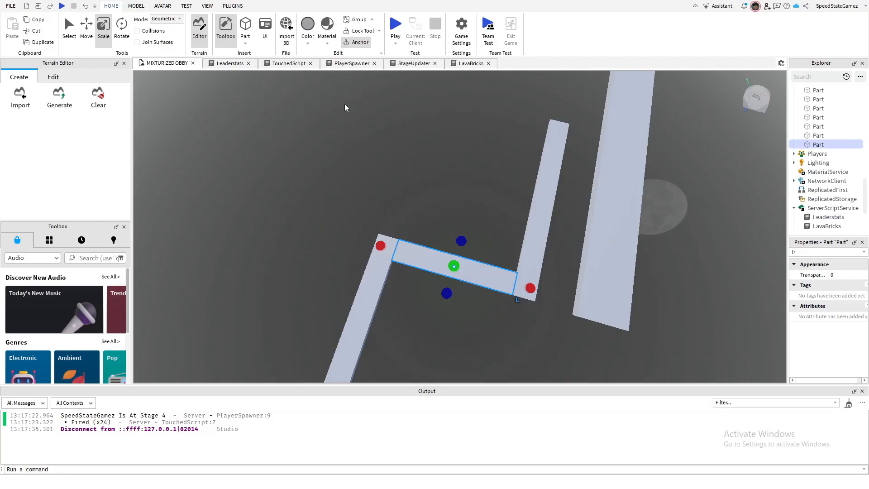
pyautogui.click(86, 27)
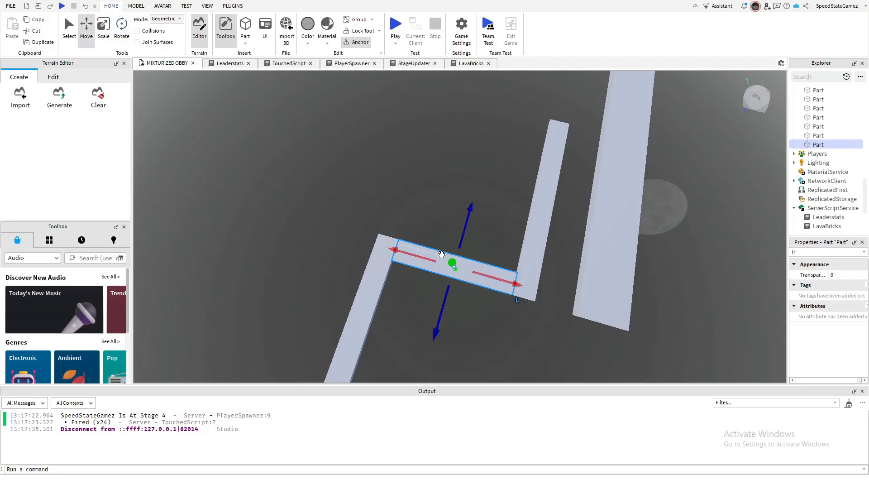
pyautogui.moveTo(451, 263); pyautogui.dragTo(450, 245)
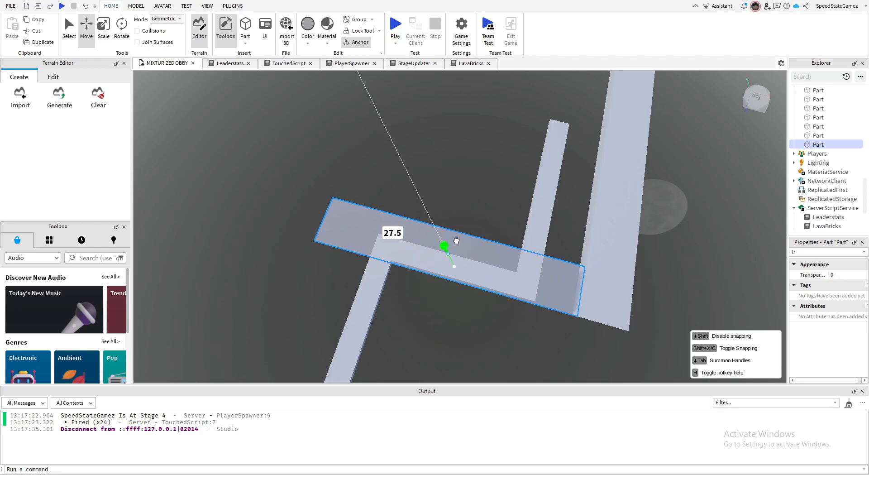
pyautogui.moveTo(458, 239); pyautogui.dragTo(458, 239)
pyautogui.moveTo(586, 265); pyautogui.dragTo(586, 265, button='right')
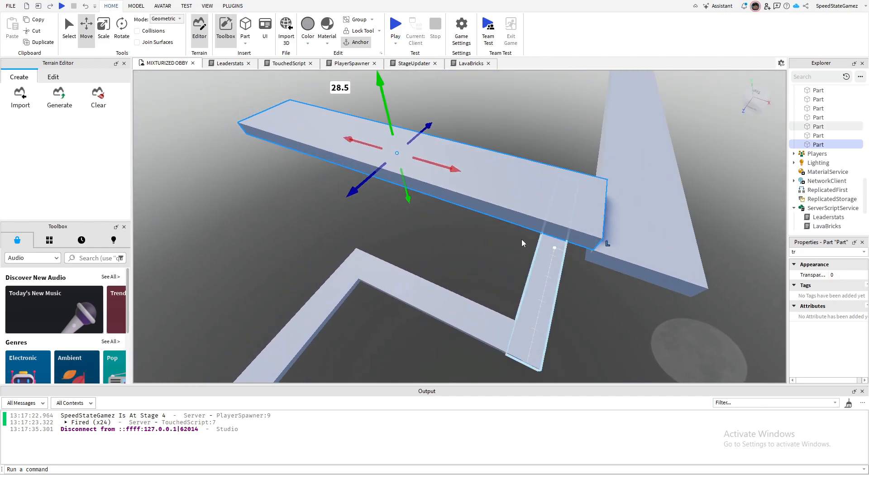
pyautogui.moveTo(407, 201); pyautogui.dragTo(408, 211)
# - Duplicate the first half of the long stretch after the corner and raise the copy to the other raised pieces' height
pyautogui.click(480, 293)
pyautogui.moveTo(489, 282)
pyautogui.mouseDown(button='right')
pyautogui.moveTo(515, 269)
pyautogui.moveTo(501, 273)
pyautogui.mouseUp(button='right')
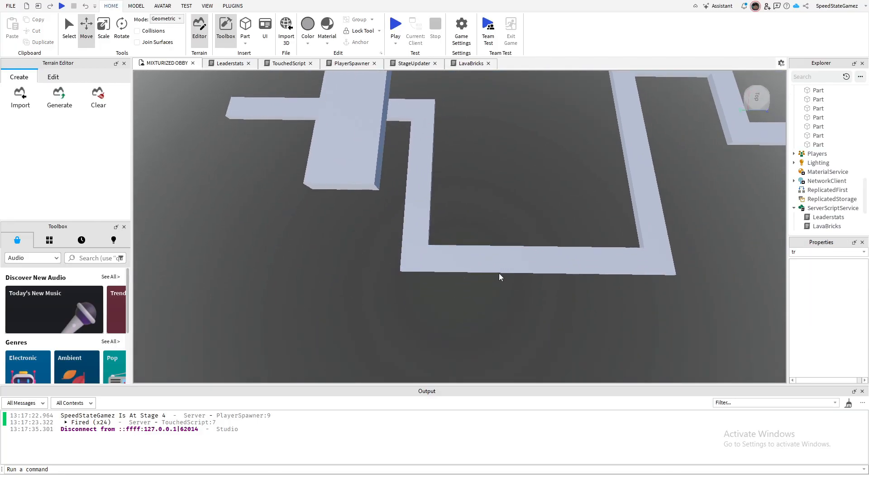
pyautogui.click(490, 266)
pyautogui.moveTo(466, 251); pyautogui.dragTo(464, 209)
pyautogui.moveTo(569, 223); pyautogui.dragTo(570, 227, button='right')
pyautogui.moveTo(516, 320); pyautogui.dragTo(516, 320, button='right')
# - Raise a duplicate of the second half of the long stretch in line with the first half's raised copy
pyautogui.click(449, 250)
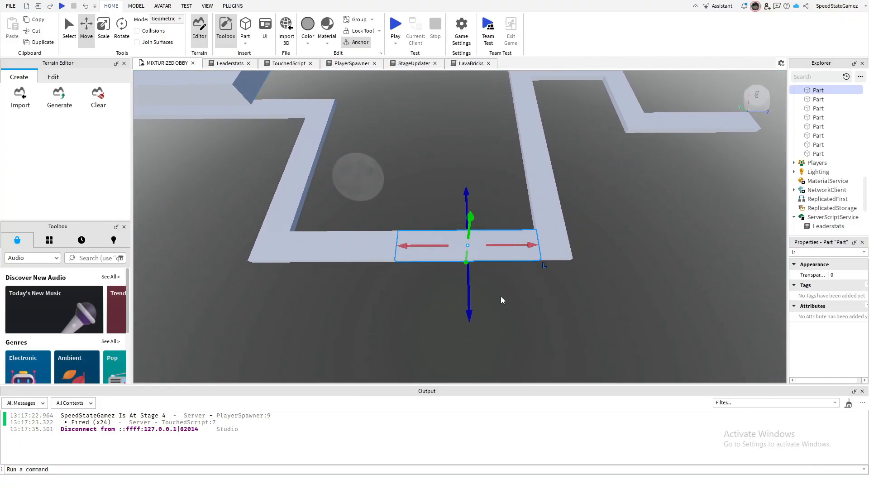
pyautogui.hotkey('ctrl', 'd')
pyautogui.moveTo(475, 240); pyautogui.dragTo(476, 240, button='right')
pyautogui.scroll(-2, 475, 240)
pyautogui.moveTo(475, 241); pyautogui.dragTo(465, 159)
pyautogui.click(637, 221)
pyautogui.moveTo(630, 236); pyautogui.dragTo(629, 236, button='right')
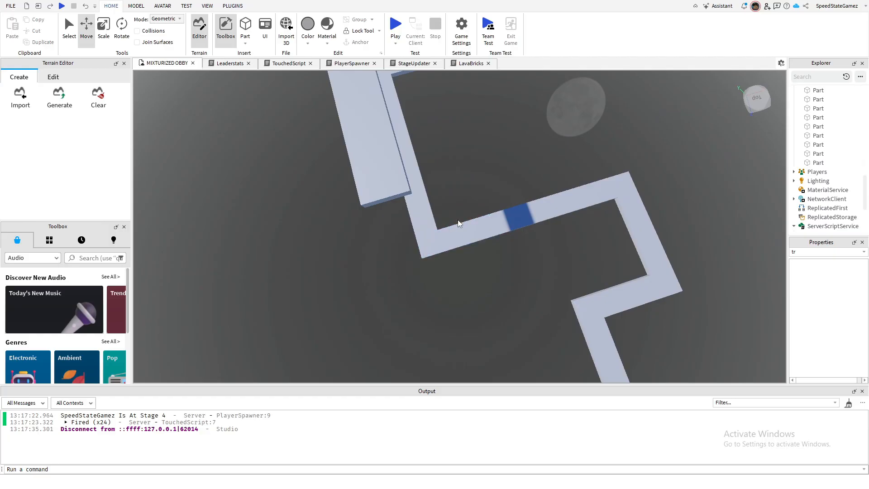
# - Duplicate the first half of the next straight stretch past the corner and raise the copy 27.5 studs above it
pyautogui.click(471, 231)
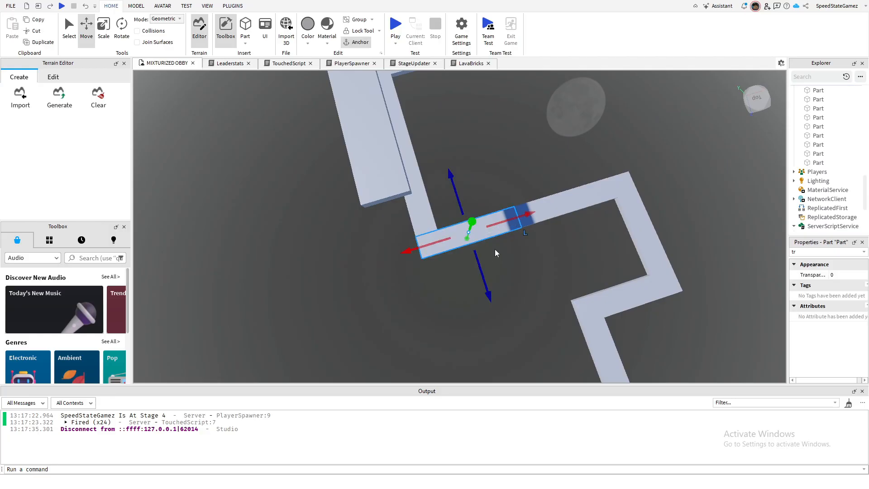
pyautogui.hotkey('ctrl', 'd')
pyautogui.moveTo(471, 229); pyautogui.dragTo(470, 172)
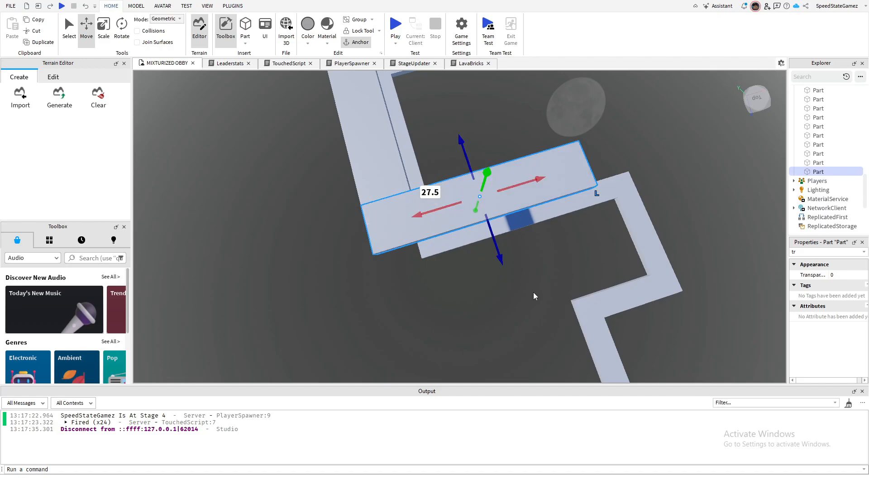
pyautogui.click(541, 320)
pyautogui.moveTo(541, 320); pyautogui.dragTo(539, 318, button='right')
# - Raise a duplicate of the adjoining second half of that straight stretch so it continues the raised path
pyautogui.click(437, 314)
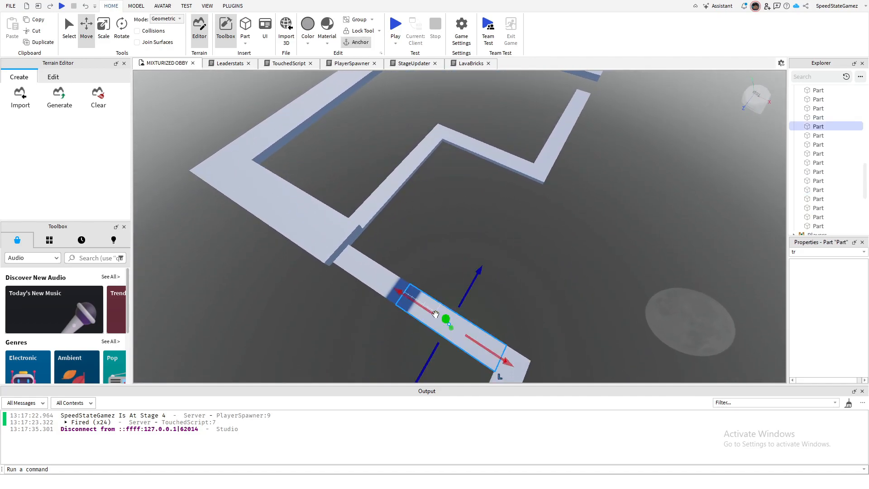
pyautogui.moveTo(448, 322); pyautogui.dragTo(450, 284)
pyautogui.click(551, 276)
pyautogui.moveTo(550, 276); pyautogui.dragTo(550, 277, button='right')
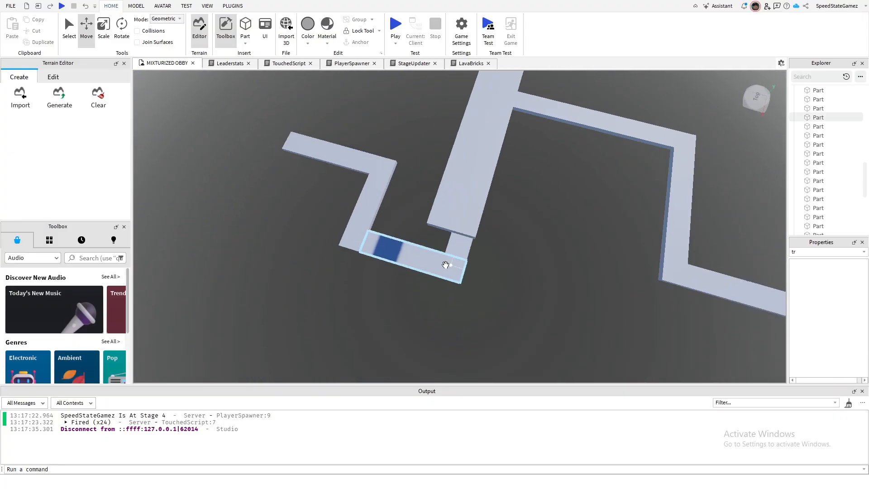
# - Duplicate the segment after the following corner and raise the copy 27.5 studs above the lower path
pyautogui.press('a')
pyautogui.click(462, 265)
pyautogui.moveTo(447, 251); pyautogui.dragTo(467, 206)
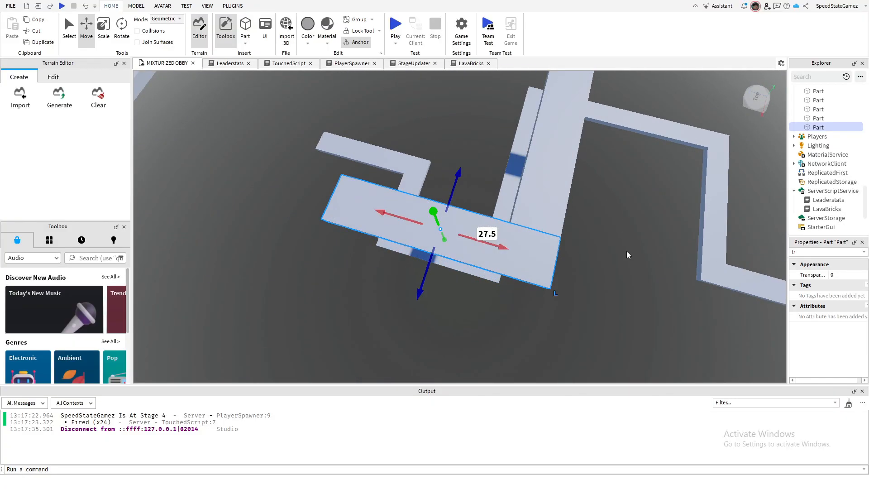
pyautogui.click(616, 248)
pyautogui.moveTo(579, 327); pyautogui.dragTo(579, 327, button='right')
# - Raise a duplicate of the short segment before the path's final piece 27.5 studs above it
pyautogui.click(471, 247)
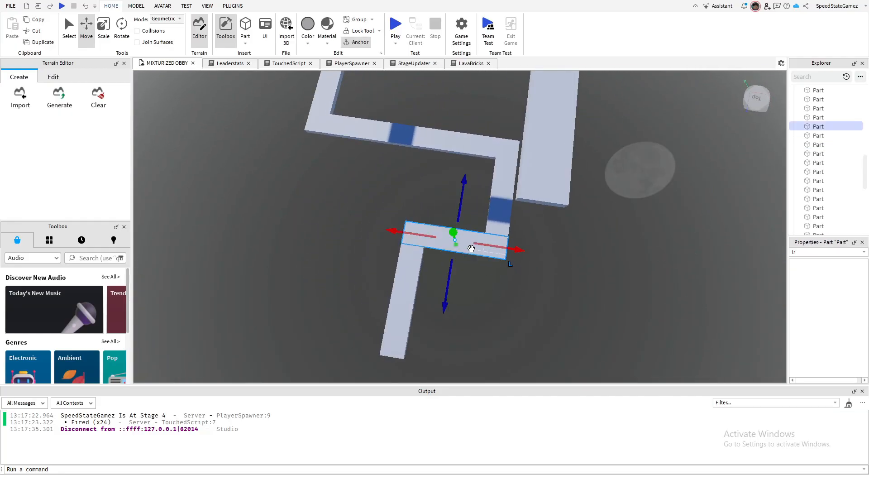
pyautogui.moveTo(472, 249); pyautogui.dragTo(465, 202)
pyautogui.moveTo(466, 238); pyautogui.dragTo(467, 239, button='right')
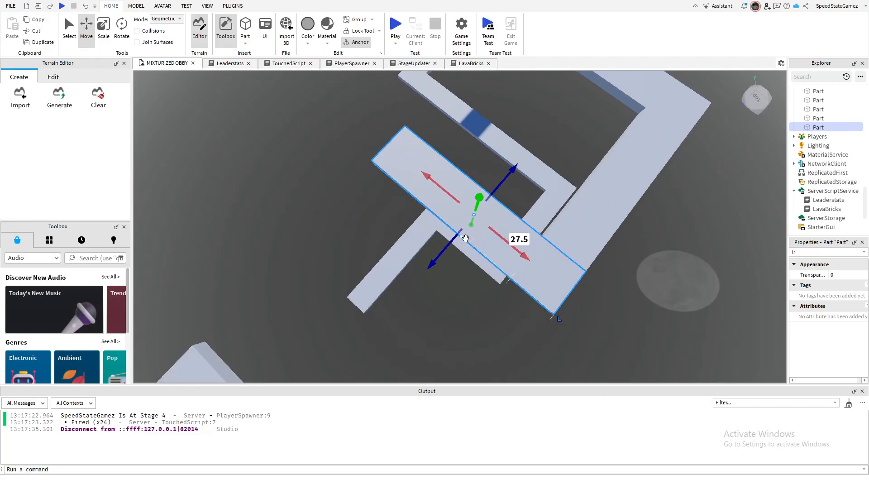
pyautogui.click(398, 254)
pyautogui.moveTo(396, 254); pyautogui.dragTo(396, 254, button='right')
pyautogui.moveTo(382, 240); pyautogui.dragTo(326, 114)
pyautogui.moveTo(411, 298); pyautogui.dragTo(414, 300, button='right')
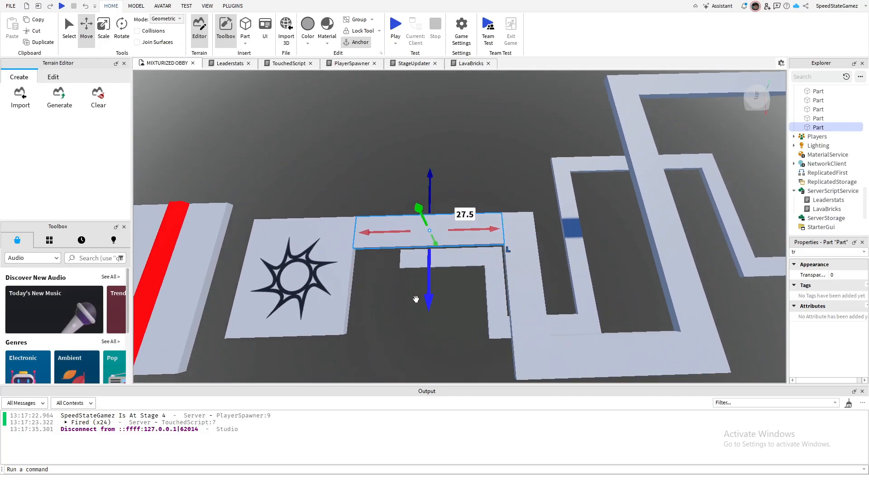
pyautogui.press('Delete')
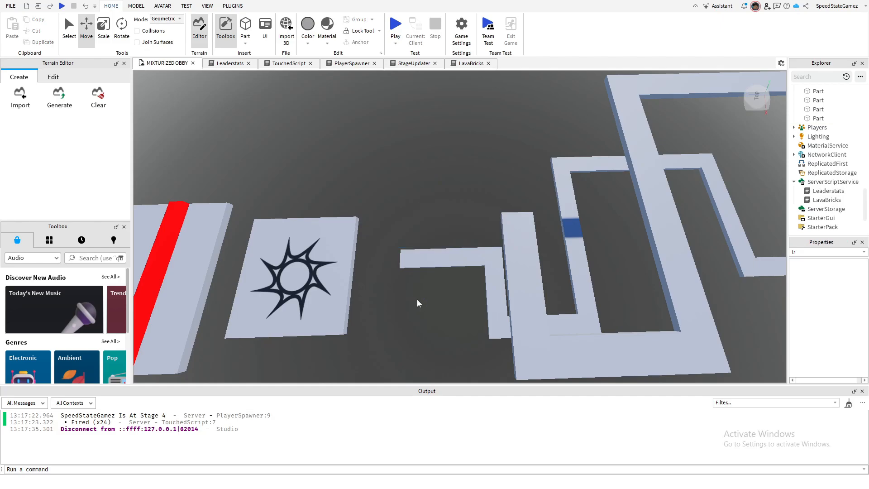
# - Delete the overlapping raised parts above the short segment before the path's final piece
pyautogui.click(518, 240)
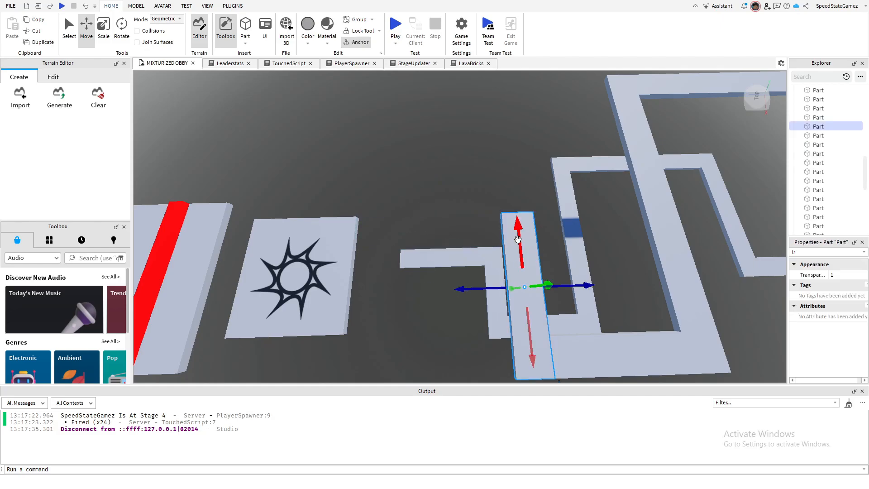
pyautogui.press('Delete')
pyautogui.click(520, 281)
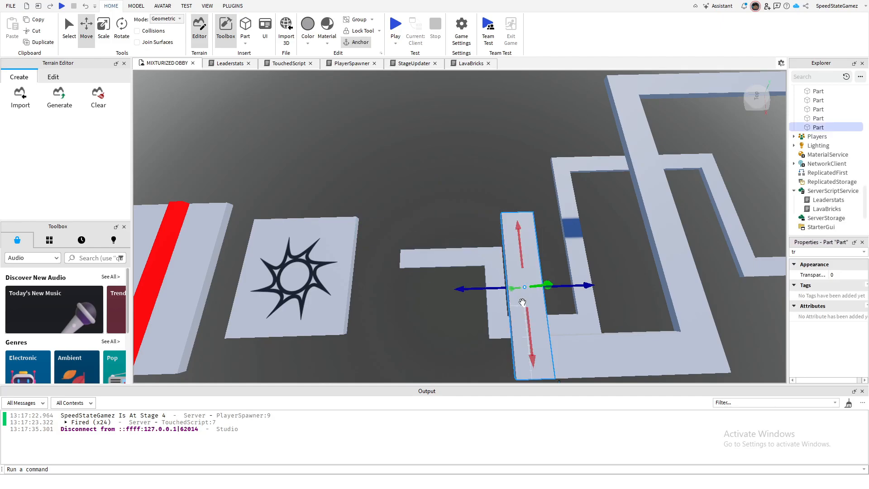
pyautogui.press('Delete')
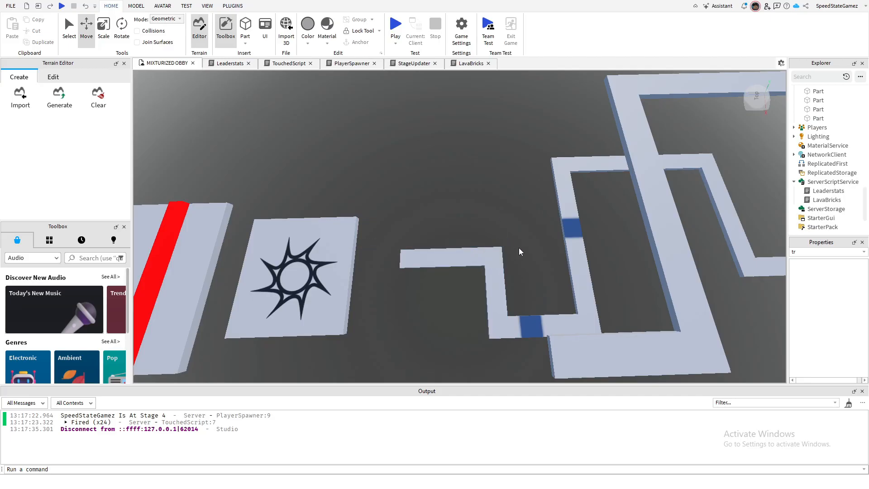
# - Duplicate the short segment before the path's final piece again and raise the copy level with the other raised pieces
pyautogui.moveTo(520, 251); pyautogui.dragTo(507, 252, button='right')
pyautogui.click(498, 250)
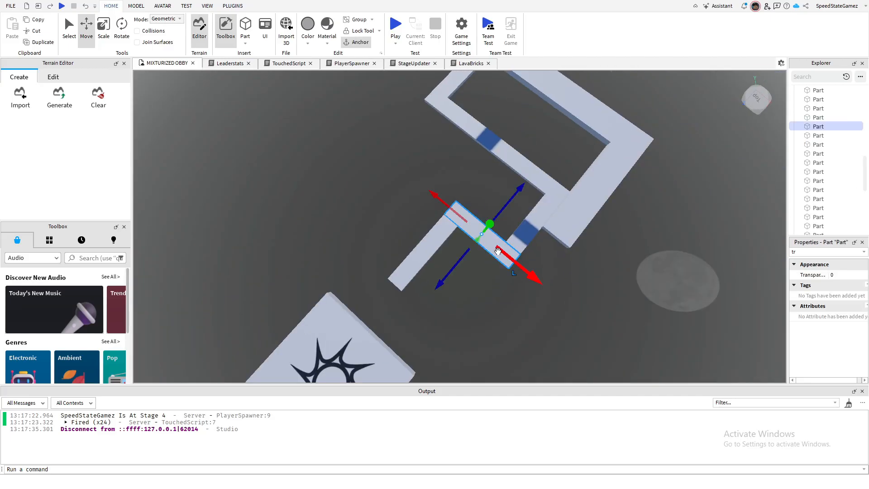
pyautogui.moveTo(490, 230); pyautogui.dragTo(505, 198)
pyautogui.click(525, 199)
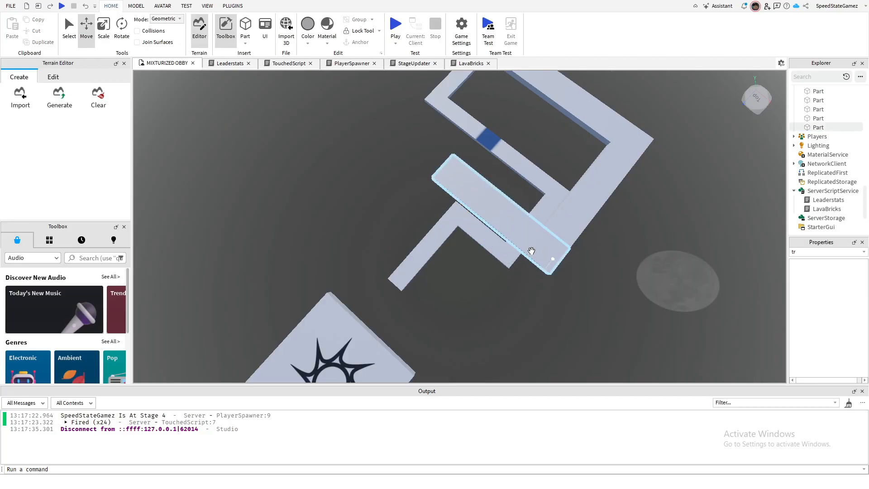
# - Set the transparency to 1 for the two raised copies closest to the lower path's unfinished end
pyautogui.click(482, 209)
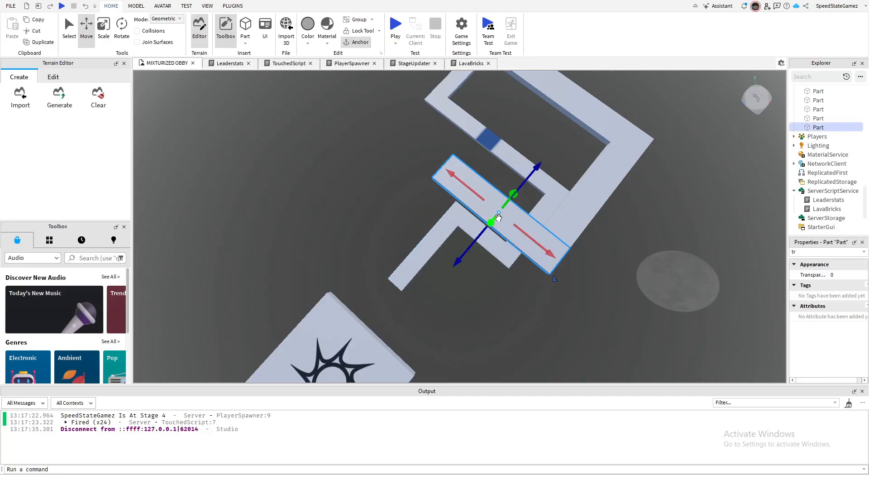
pyautogui.press('d')
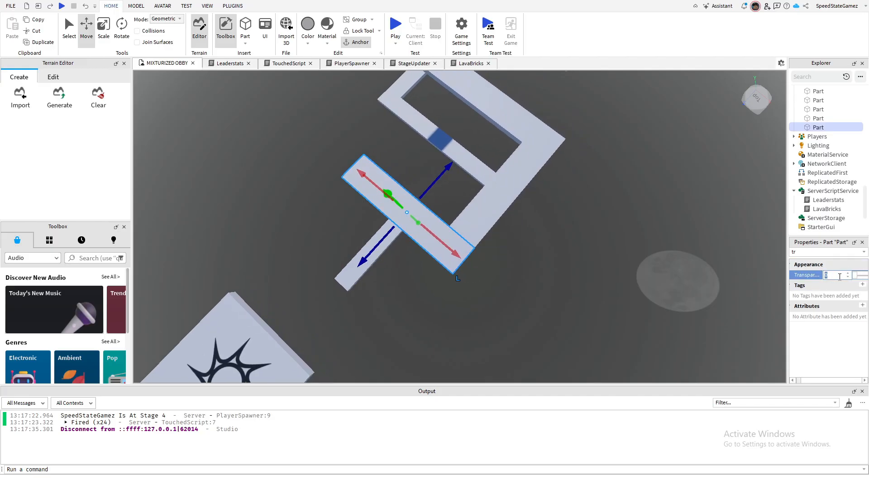
pyautogui.click(661, 274)
pyautogui.moveTo(661, 274); pyautogui.dragTo(660, 273, button='right')
pyautogui.click(496, 251)
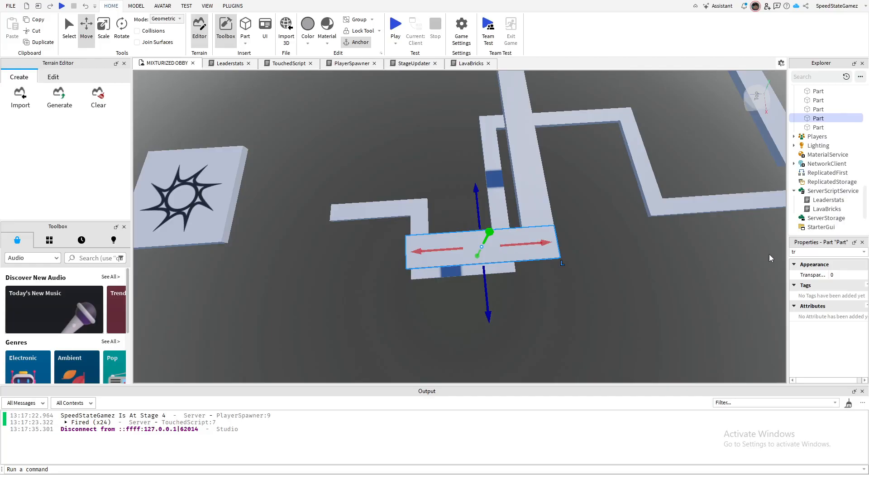
pyautogui.click(629, 285)
pyautogui.moveTo(630, 284); pyautogui.dragTo(534, 267, button='right')
# - Set the transparency to 1 for both raised copies along the straight stretch beyond the invisible pieces
pyautogui.click(504, 250)
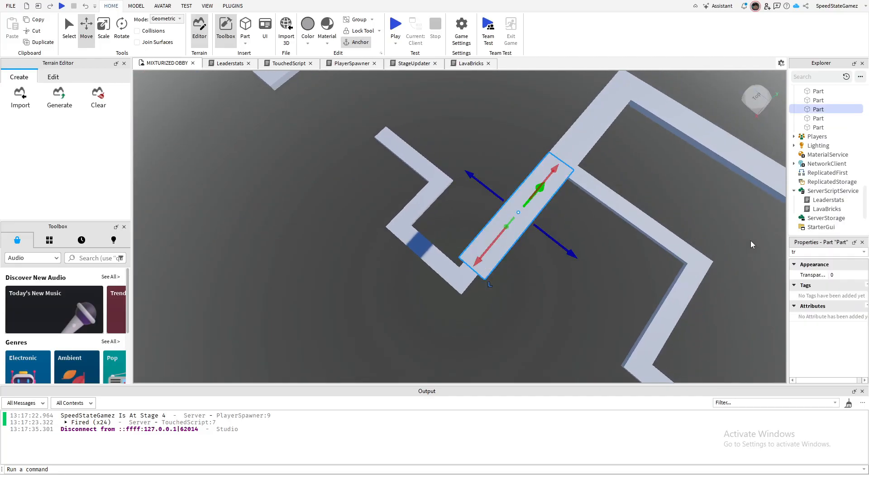
pyautogui.write('1')
pyautogui.click(629, 301)
pyautogui.press('d')
pyautogui.click(510, 157)
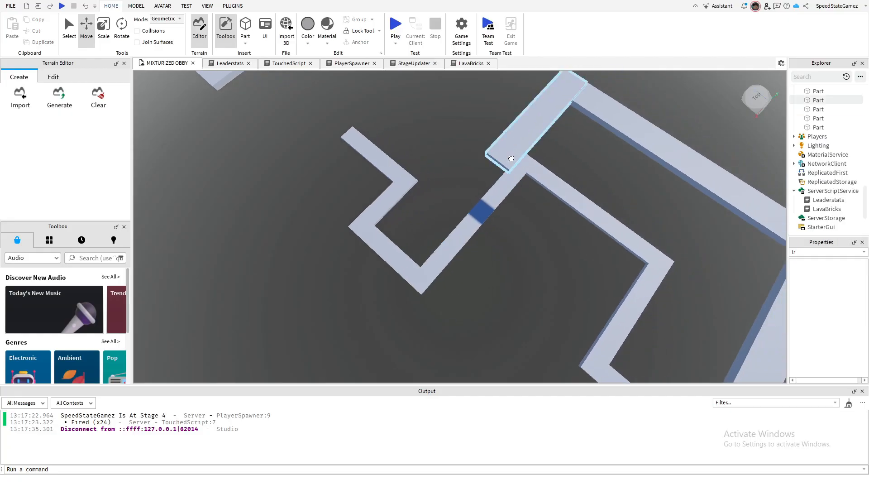
pyautogui.click(597, 292)
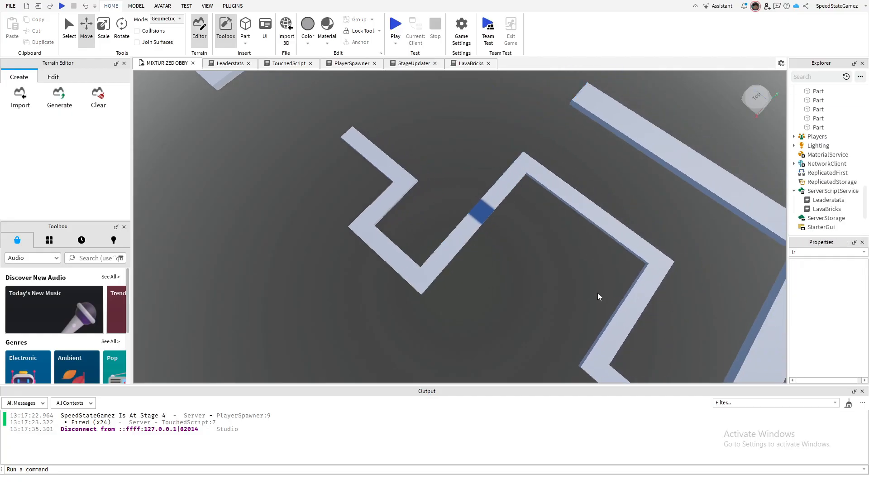
pyautogui.moveTo(598, 293); pyautogui.dragTo(598, 292, button='right')
# - Make both raised halves of the long crosswise stretch invisible with a transparency of 1
pyautogui.click(498, 141)
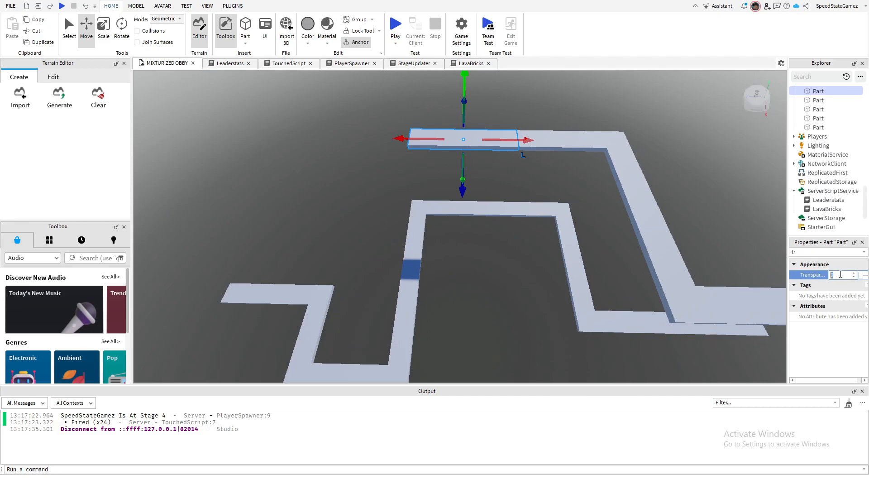
pyautogui.write('1')
pyautogui.click(583, 323)
pyautogui.click(549, 145)
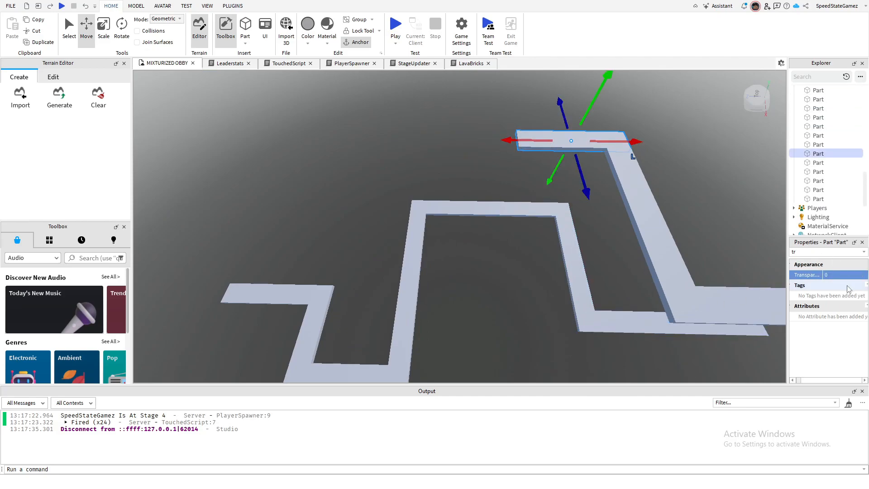
# - Set the transparency of the last two raised copies leading to the checkpoint to 1
pyautogui.click(662, 248)
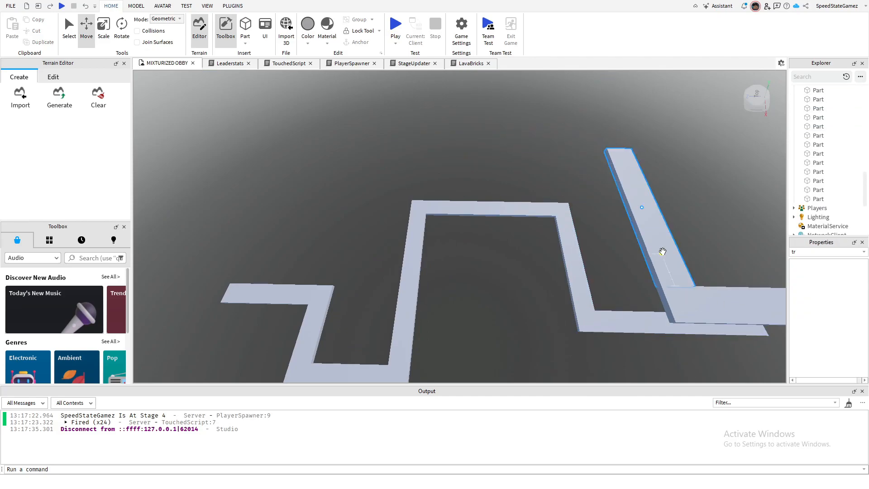
pyautogui.write('1')
pyautogui.click(505, 329)
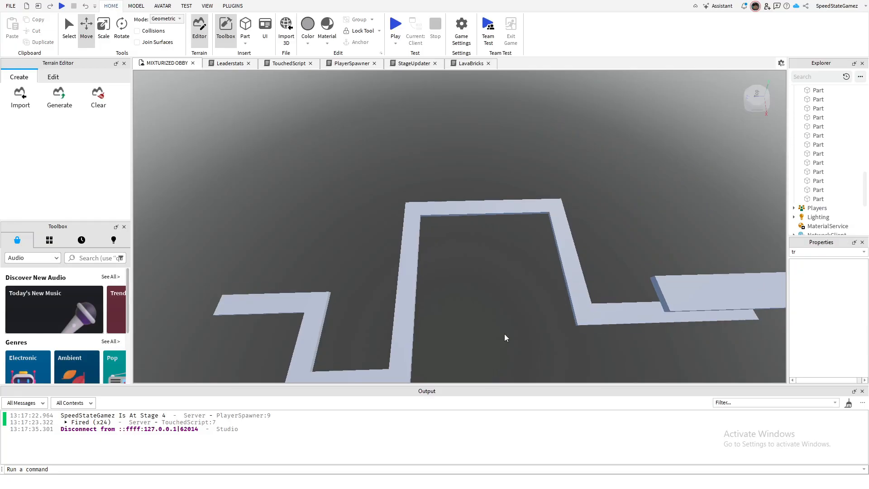
pyautogui.moveTo(503, 333); pyautogui.dragTo(503, 334, button='right')
pyautogui.click(535, 180)
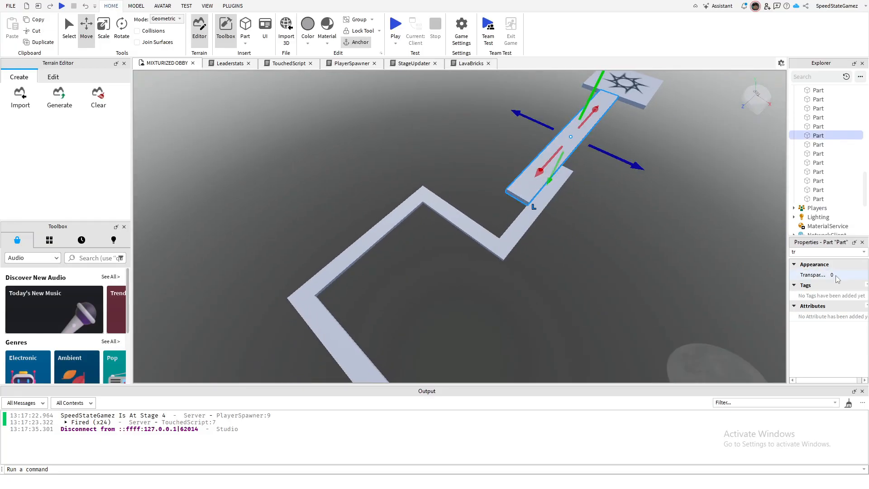
pyautogui.click(636, 314)
# - Start a playtest of the obby from the current checkpoint
pyautogui.moveTo(651, 305); pyautogui.dragTo(651, 305, button='right')
pyautogui.moveTo(641, 257); pyautogui.dragTo(642, 257, button='right')
pyautogui.click(400, 30)
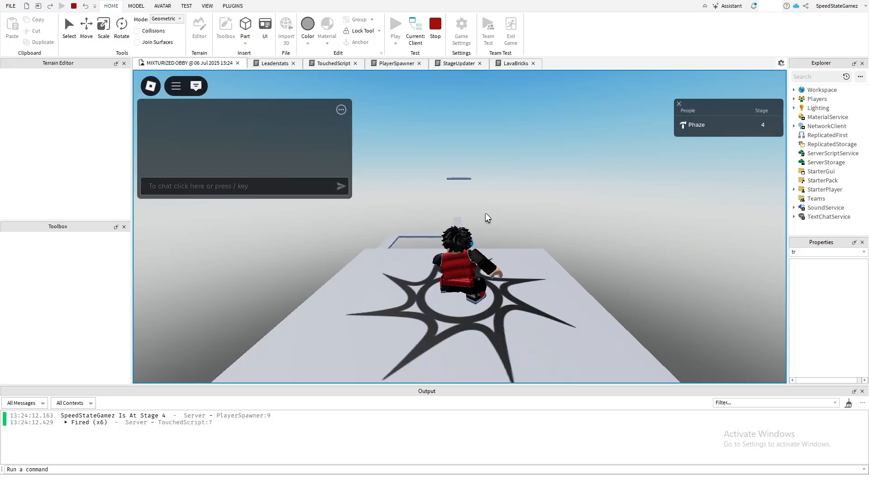
# - Walk the character from the checkpoint along the zigzag path and stop the playtest
pyautogui.moveTo(487, 254); pyautogui.dragTo(488, 255, button='right')
pyautogui.scroll(5, 487, 255)
pyautogui.scroll(-10, 394, 227)
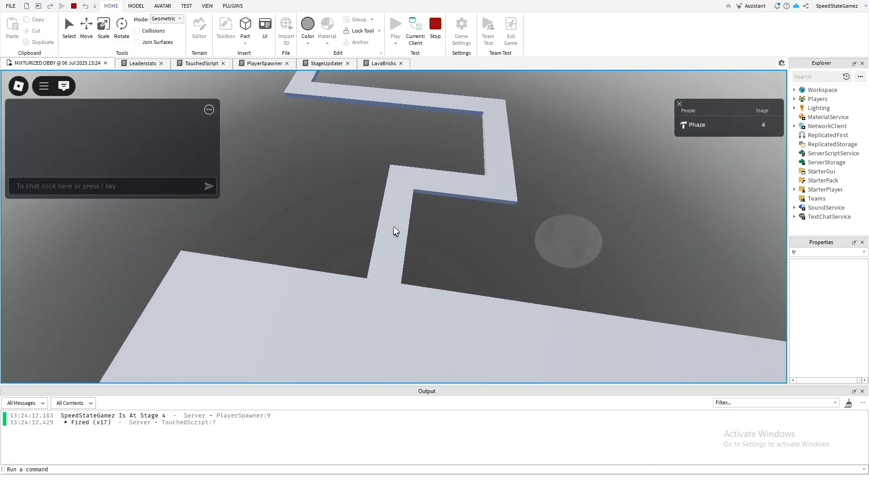
pyautogui.moveTo(393, 227); pyautogui.dragTo(393, 226, button='right')
pyautogui.press('w')
pyautogui.press('w')
pyautogui.press('w')
pyautogui.press('w')
pyautogui.scroll(-3, 393, 227)
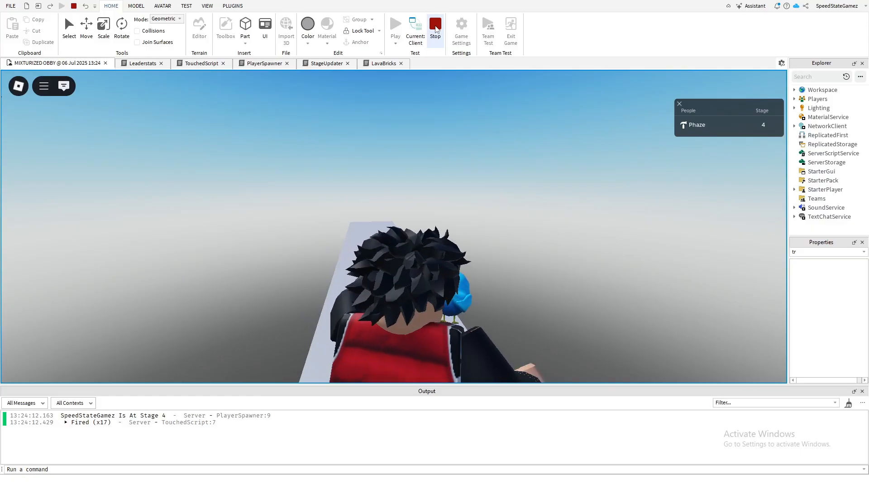
pyautogui.click(435, 28)
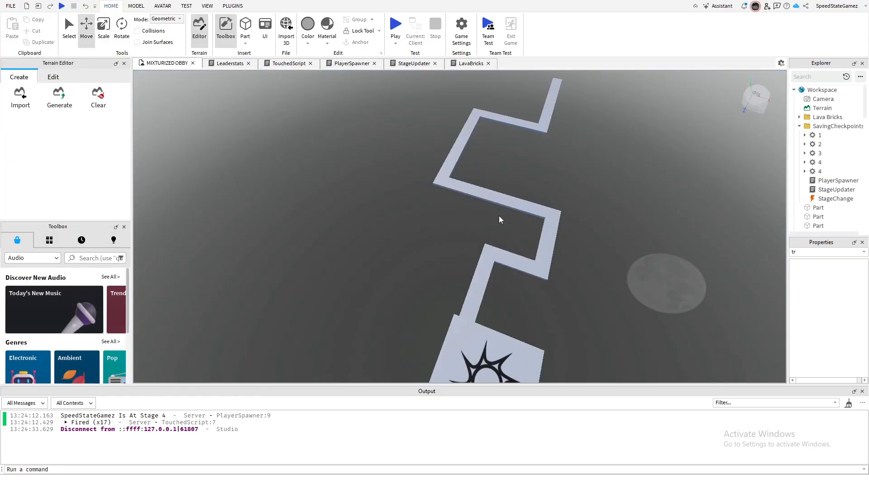
# - Clear the property filter and turn off CanCollide for the first three visible segments of the zigzag path after the starting checkpoint
pyautogui.moveTo(499, 215); pyautogui.dragTo(498, 215, button='right')
pyautogui.scroll(2, 445, 134)
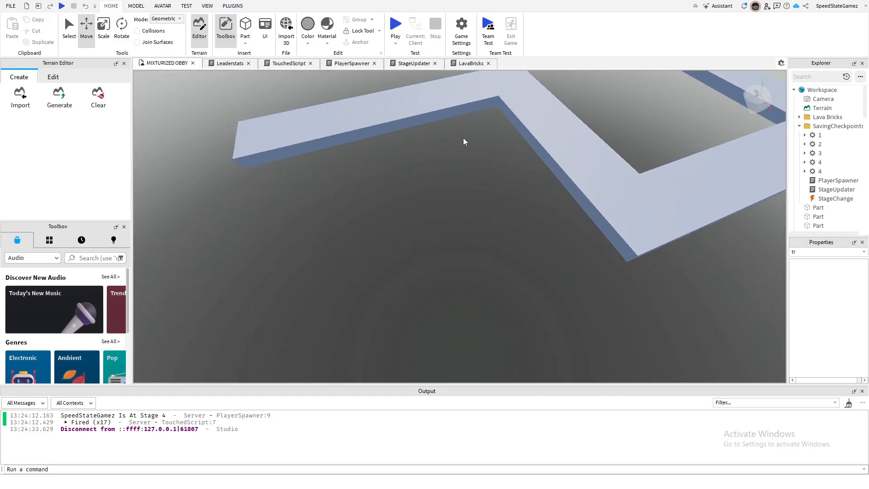
pyautogui.scroll(-2, 465, 143)
pyautogui.click(430, 124)
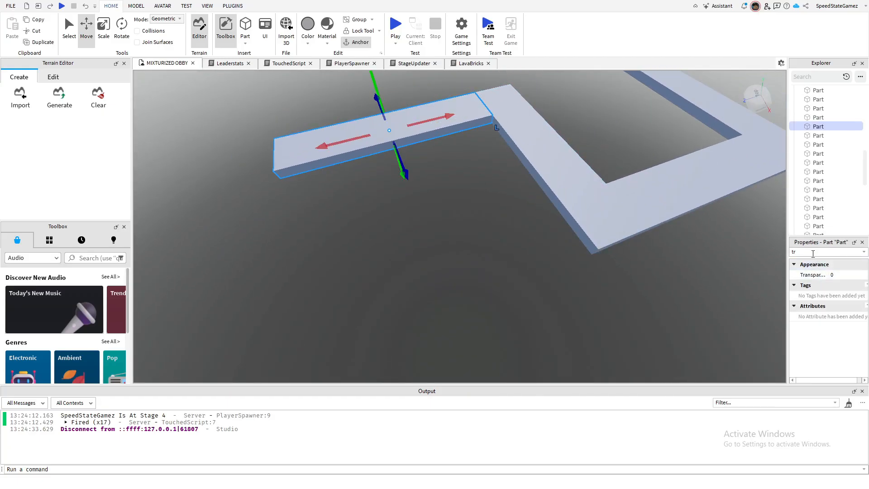
pyautogui.press('BackSpace')
pyautogui.scroll(-8, 831, 338)
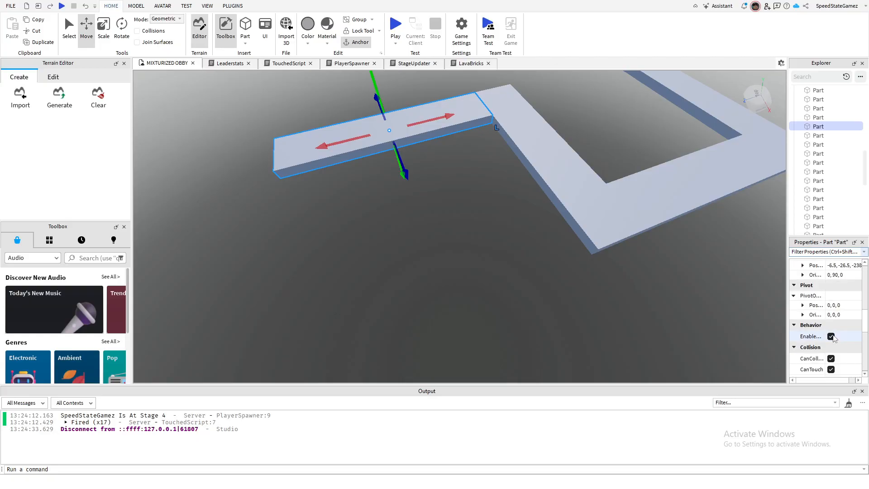
pyautogui.scroll(-1, 834, 338)
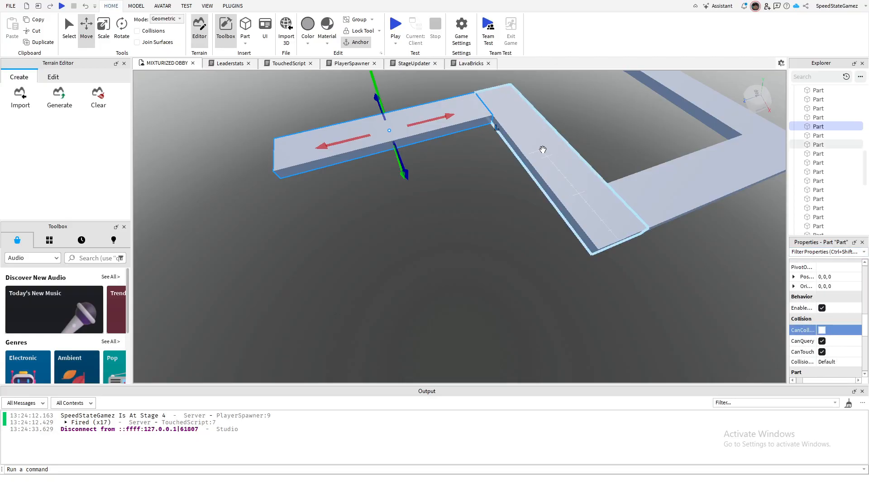
pyautogui.click(544, 149)
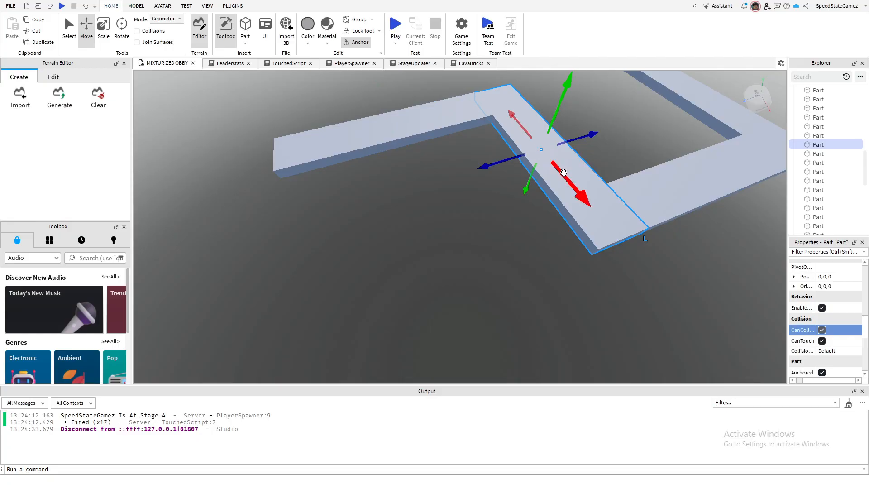
pyautogui.click(674, 200)
# - Turn off CanCollide for both visible halves of the long crosswise stretch of the path
pyautogui.moveTo(632, 310); pyautogui.dragTo(627, 308, button='right')
pyautogui.click(570, 273)
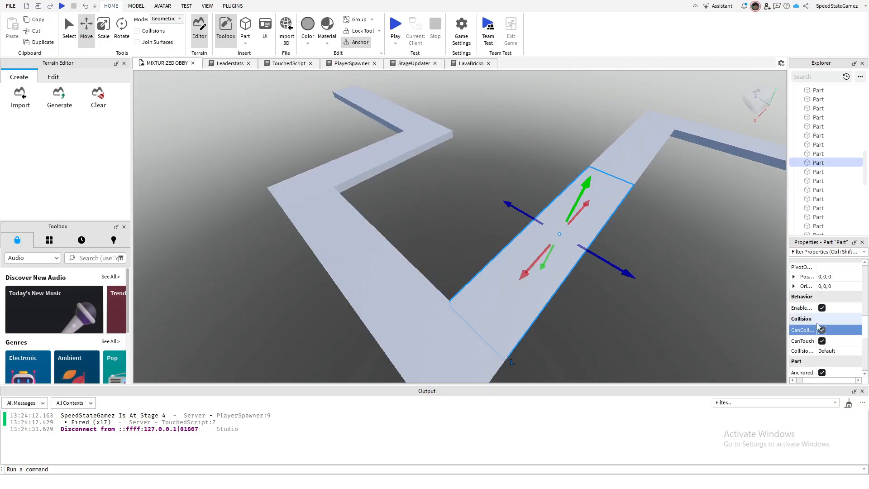
pyautogui.press('d')
pyautogui.click(579, 175)
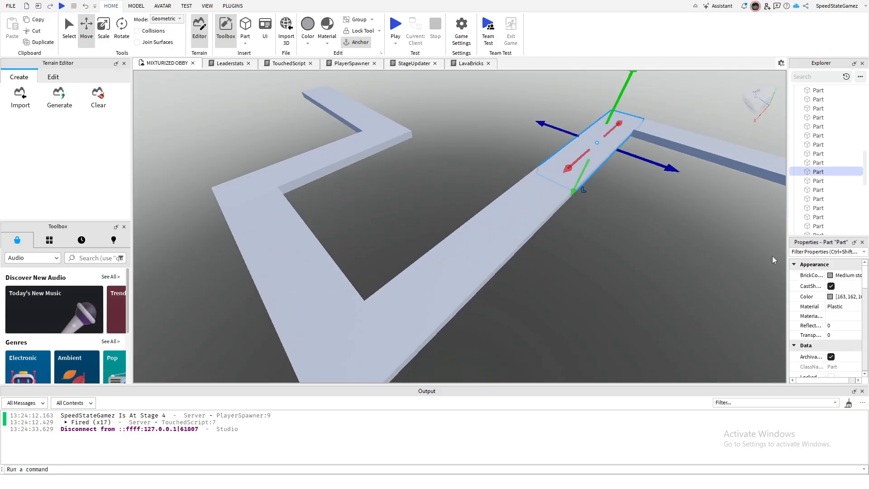
pyautogui.scroll(-3, 830, 344)
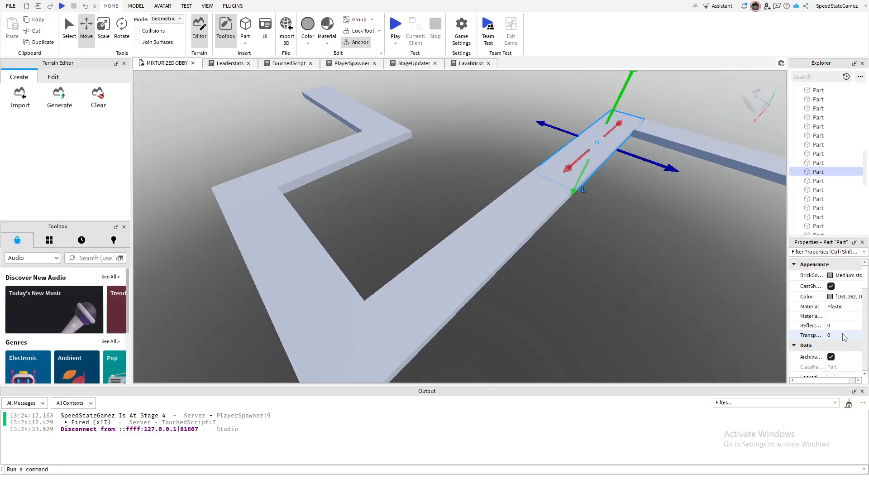
pyautogui.scroll(-1, 842, 335)
pyautogui.scroll(2, 842, 340)
pyautogui.scroll(-1, 841, 337)
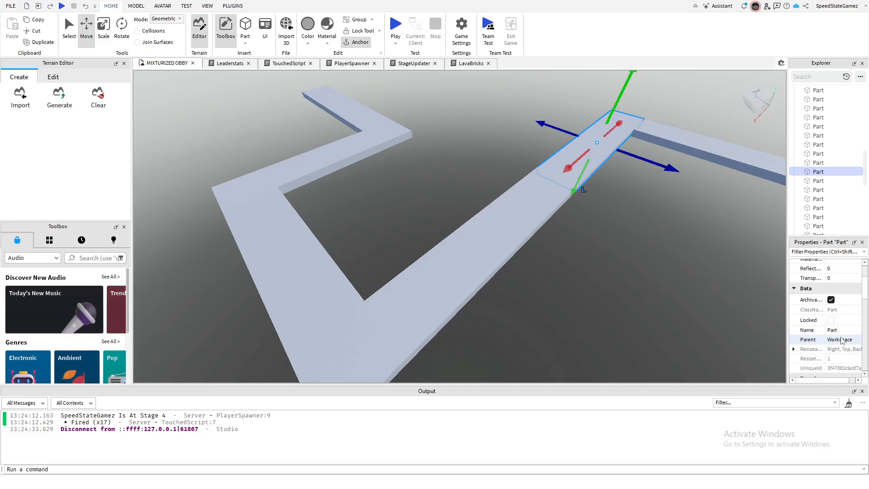
pyautogui.scroll(1, 842, 340)
pyautogui.scroll(-4, 842, 340)
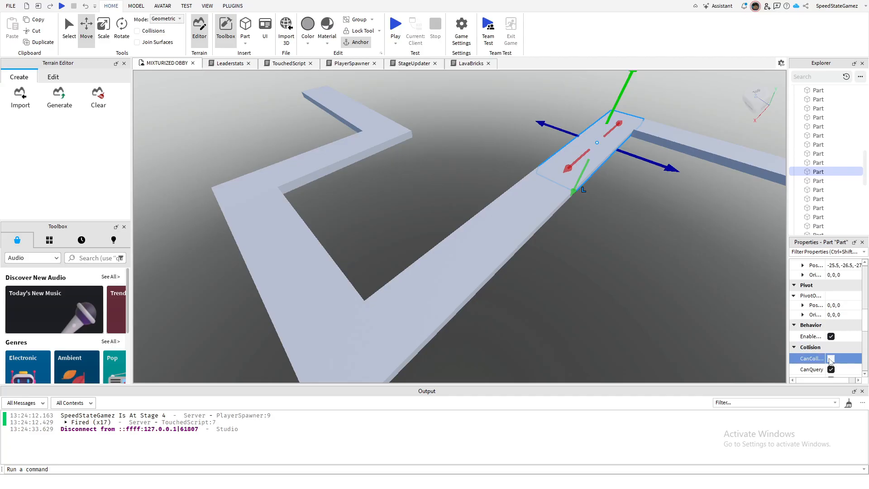
# - Turn off CanCollide for both visible halves of the straight stretch beyond the long crosswise one
pyautogui.moveTo(681, 312); pyautogui.dragTo(681, 312, button='right')
pyautogui.click(611, 189)
pyautogui.scroll(-4, 832, 346)
pyautogui.scroll(-5, 832, 348)
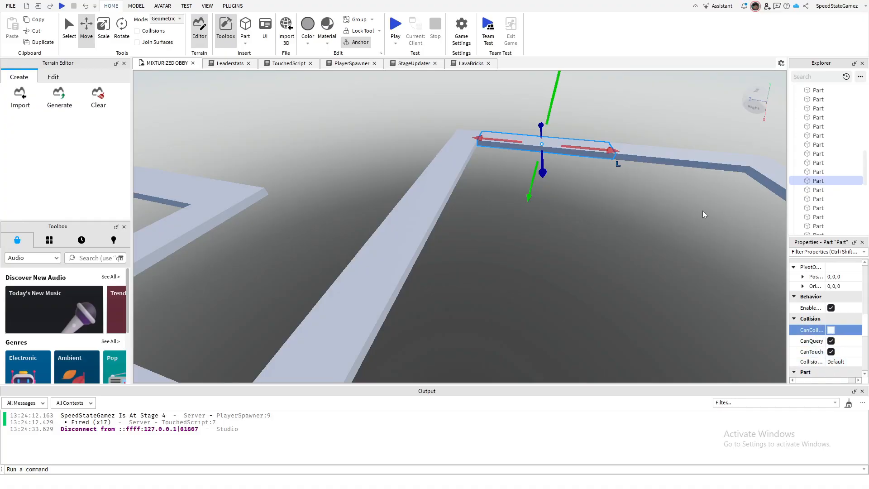
pyautogui.click(682, 159)
pyautogui.scroll(-5, 822, 358)
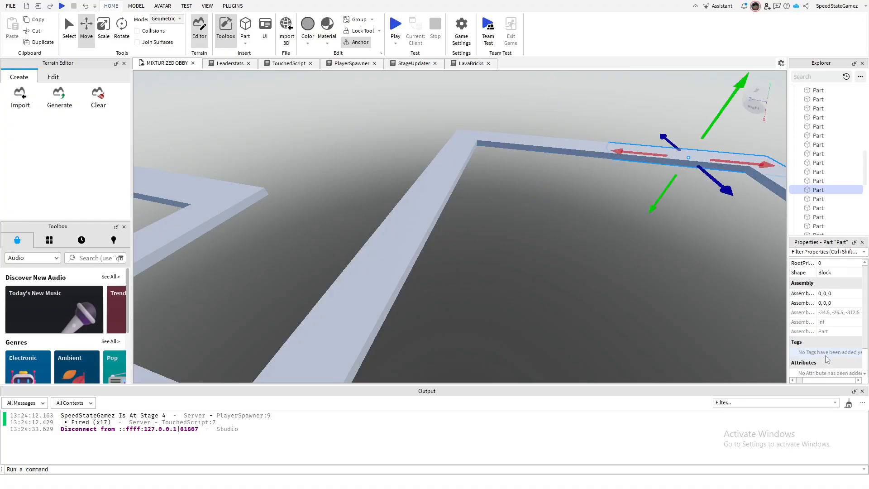
pyautogui.scroll(5, 825, 355)
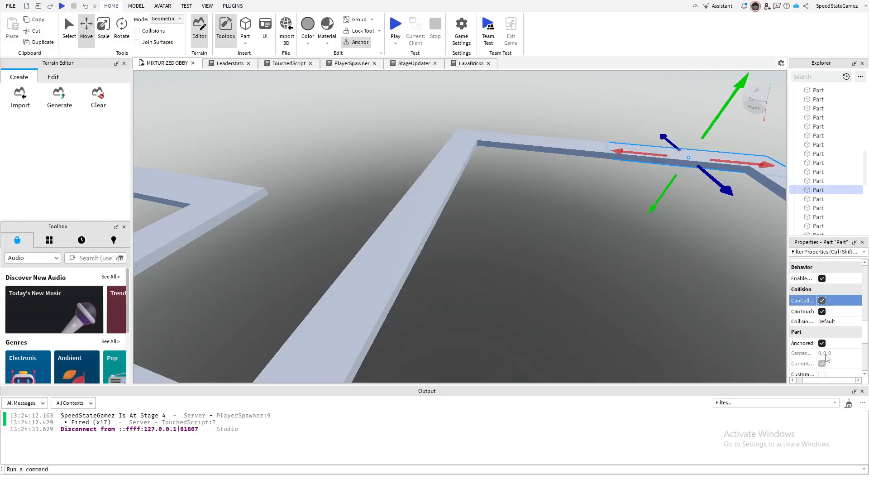
# - Disable CanCollide on the last short crosswise segment and on the final visible segment leading to the next checkpoint
pyautogui.moveTo(711, 277); pyautogui.dragTo(678, 205, button='right')
pyautogui.click(686, 169)
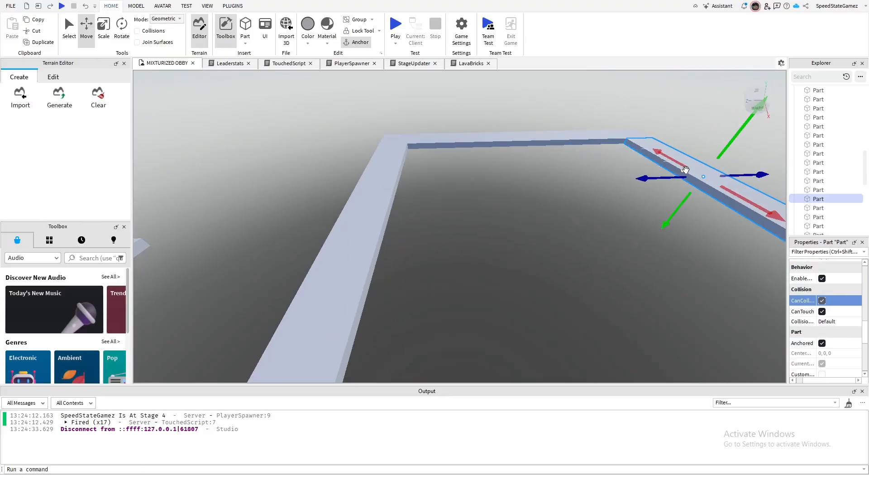
pyautogui.click(823, 302)
pyautogui.scroll(-1, 650, 311)
pyautogui.moveTo(650, 311); pyautogui.dragTo(572, 175, button='right')
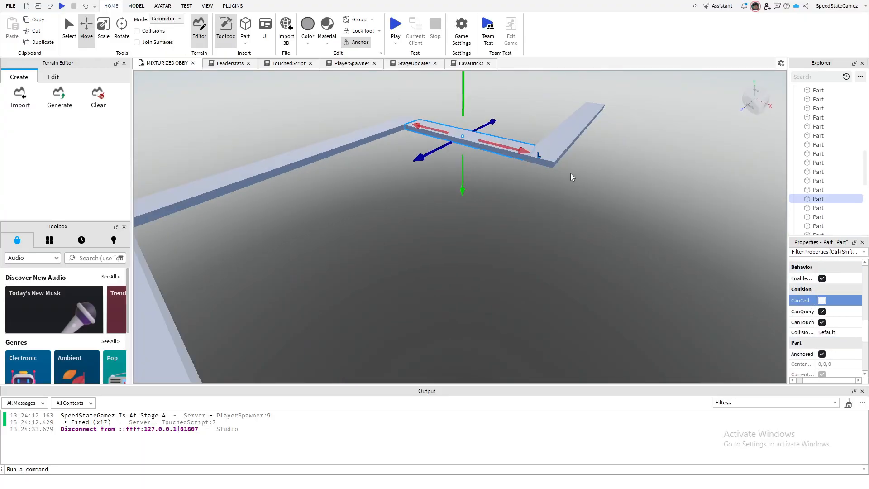
pyautogui.click(550, 160)
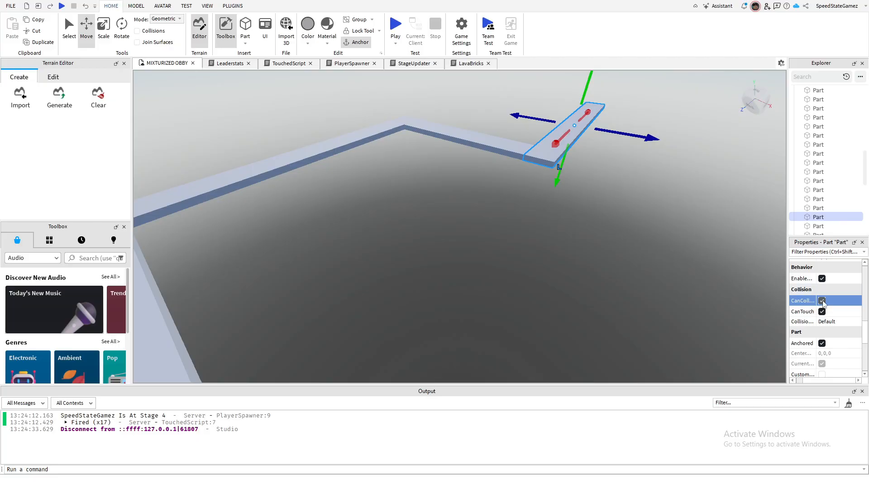
pyautogui.scroll(-4, 645, 309)
pyautogui.moveTo(646, 308); pyautogui.dragTo(607, 320, button='right')
pyautogui.click(608, 303)
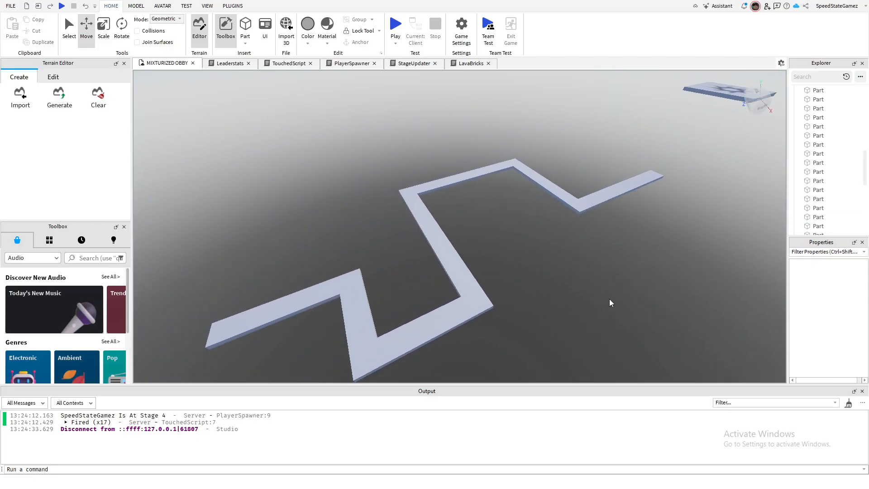
# - Start a new playtest and walk the character along the whole zigzag path to its far end
pyautogui.click(395, 28)
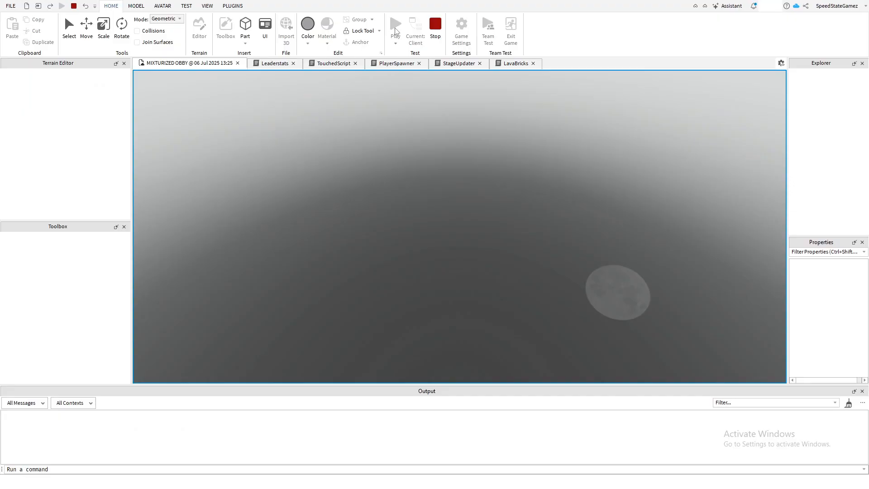
pyautogui.scroll(5, 526, 254)
pyautogui.press('w')
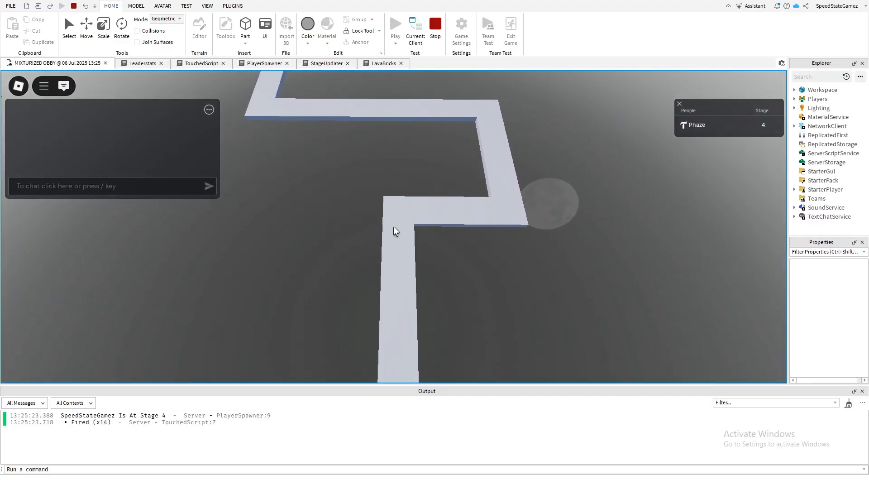
pyautogui.press('w')
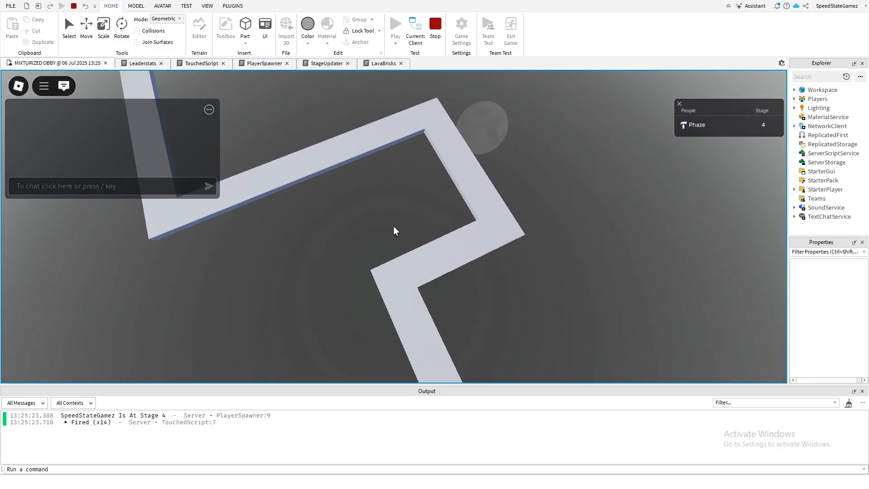
pyautogui.press('w')
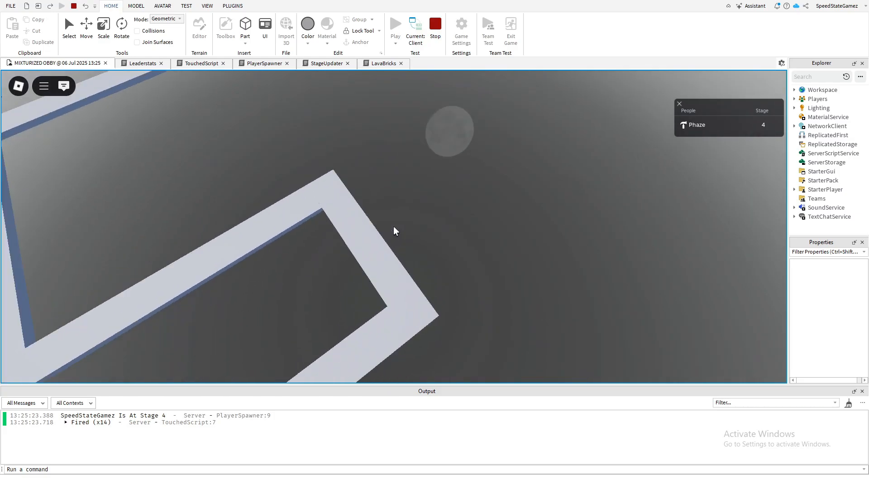
pyautogui.press('w')
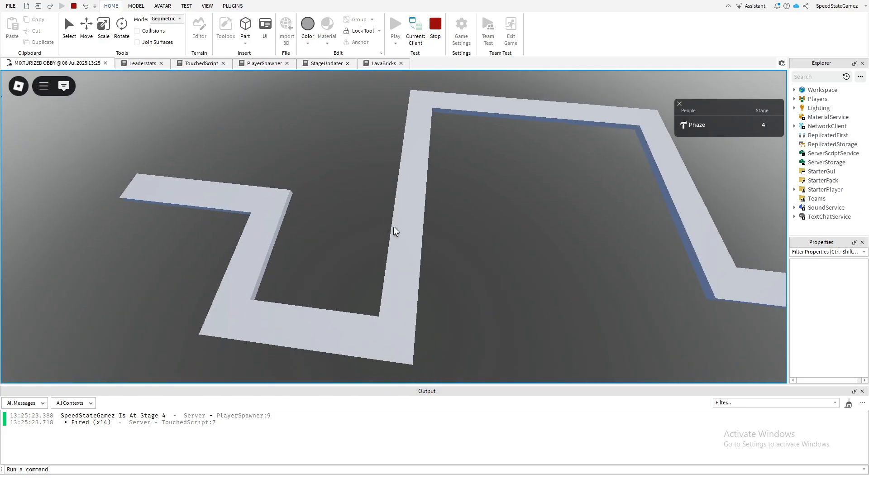
pyautogui.press('w')
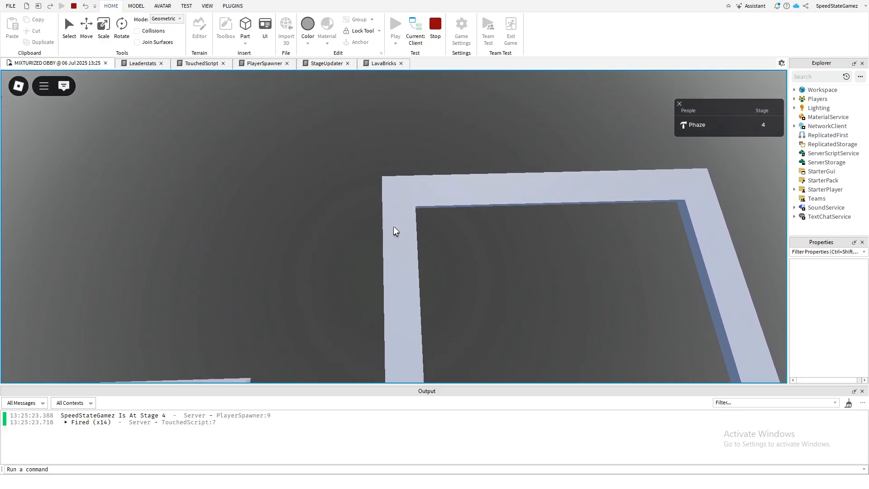
pyautogui.press('w')
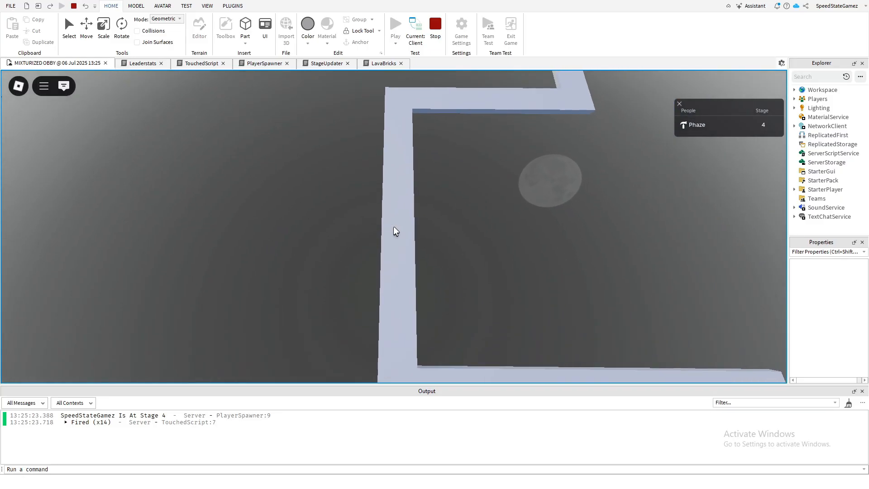
pyautogui.press('w')
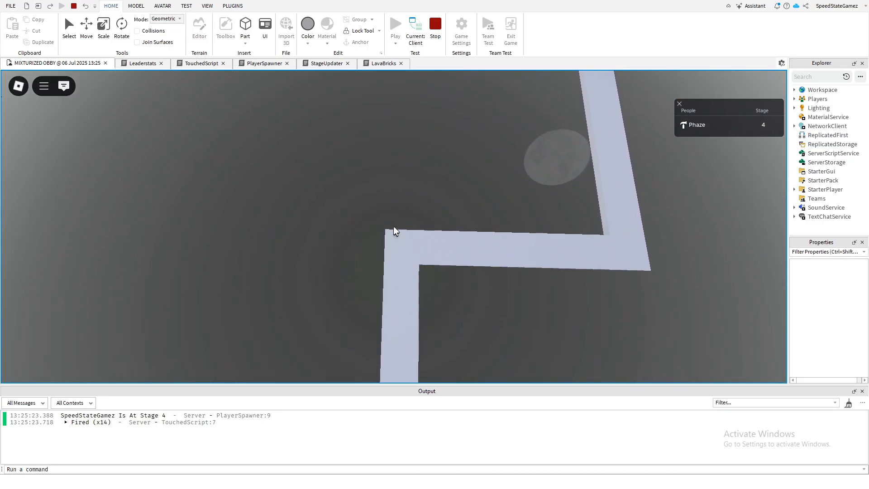
pyautogui.press('w')
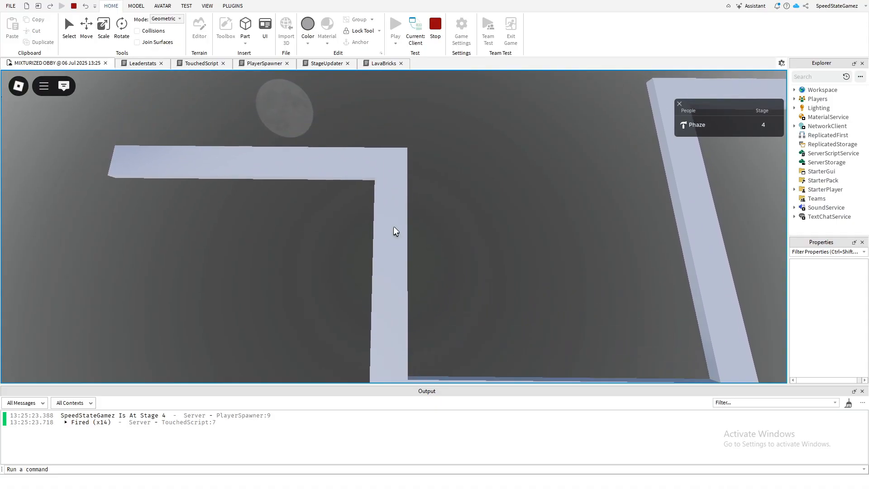
pyautogui.press('w')
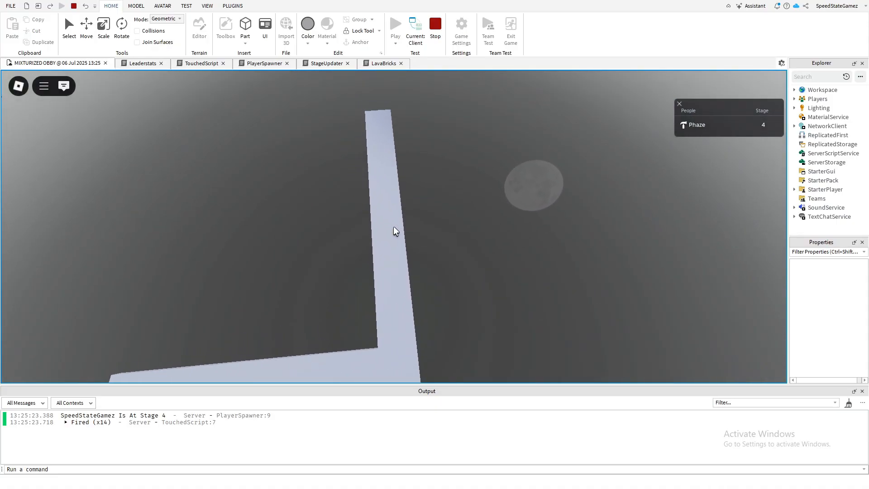
pyautogui.press('w')
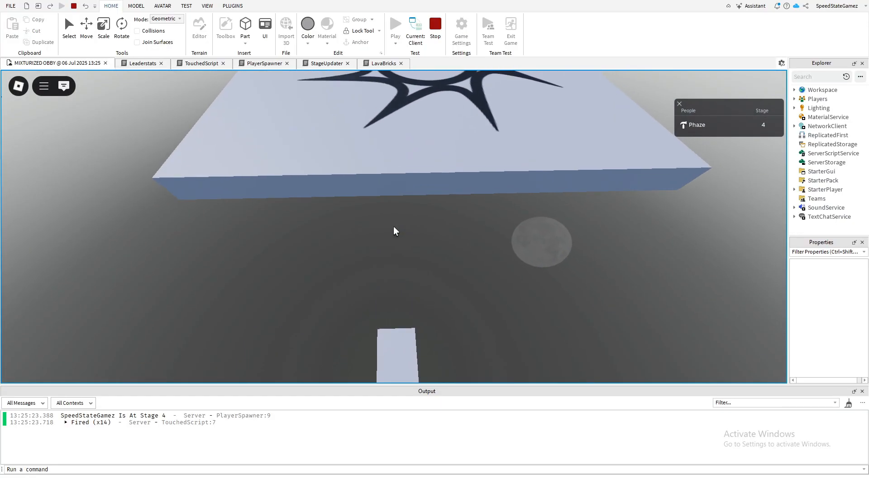
# - Jump the character from the path's end onto the next checkpoint platform and view the stage from there
pyautogui.press('space')
pyautogui.scroll(-2, 393, 226)
pyautogui.press('w')
pyautogui.moveTo(393, 227); pyautogui.dragTo(393, 226, button='right')
pyautogui.press('s')
pyautogui.press('w')
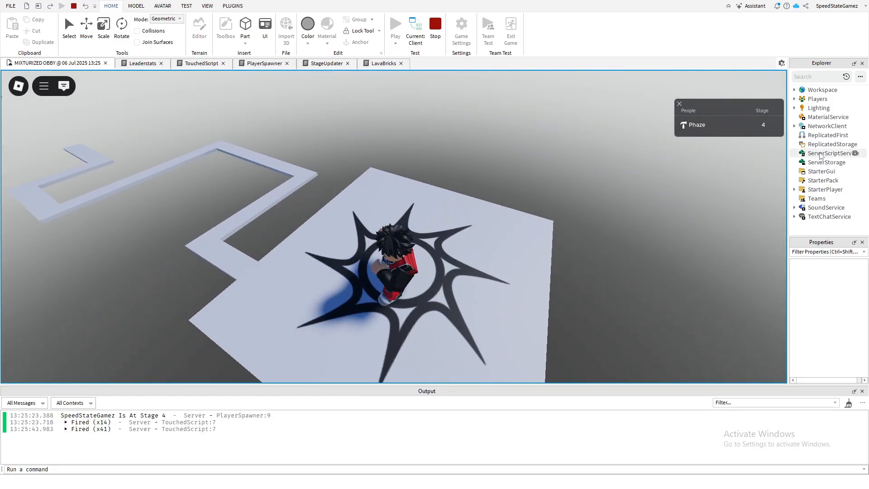
# - Expand the workspace's SavingCheckpoints folder and inspect the second checkpoint named 4
pyautogui.click(795, 90)
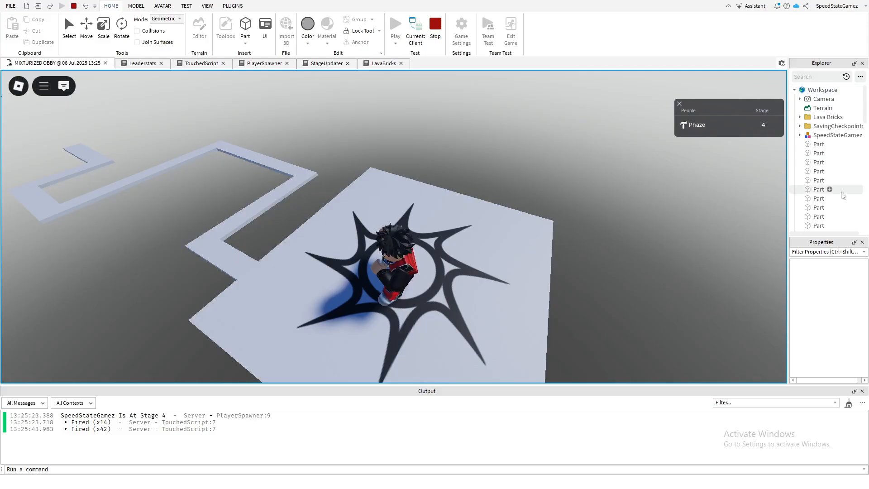
pyautogui.click(800, 126)
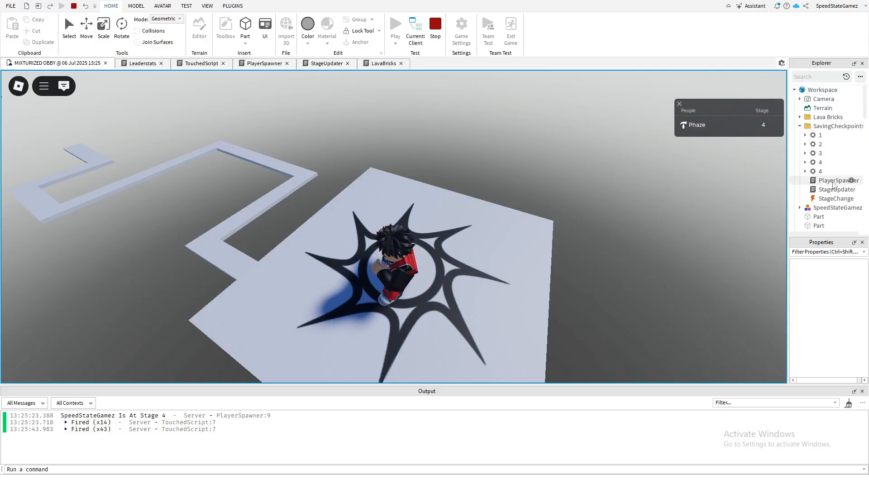
pyautogui.doubleClick(822, 172)
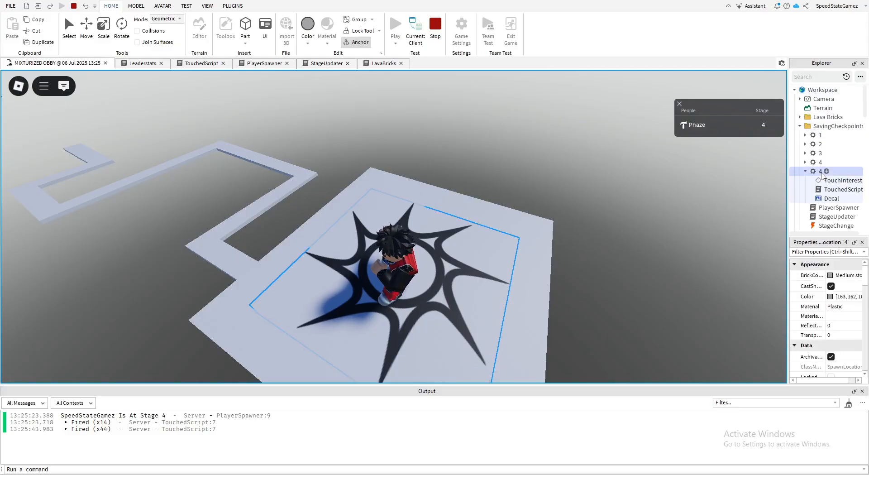
# - Rename the second checkpoint named 4 in the SavingCheckpoints folder to 5 while the playtest is running
pyautogui.doubleClick(823, 174)
pyautogui.click(822, 172)
pyautogui.write('5')
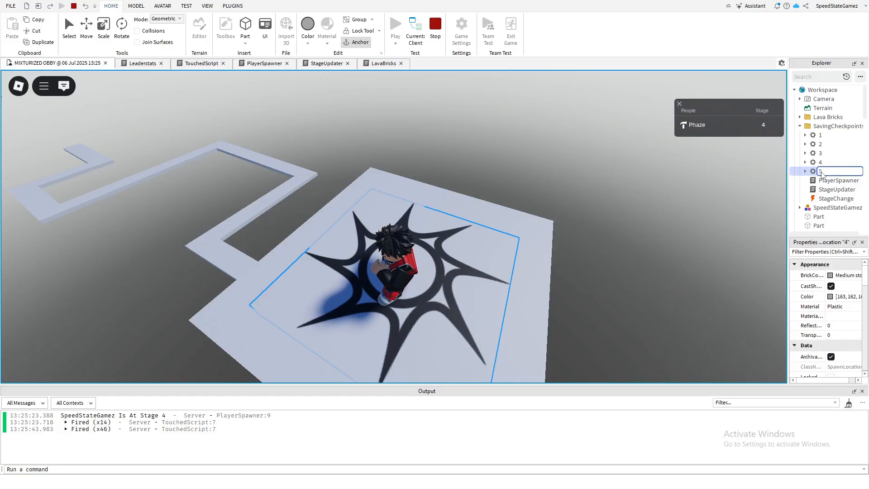
pyautogui.press('Return')
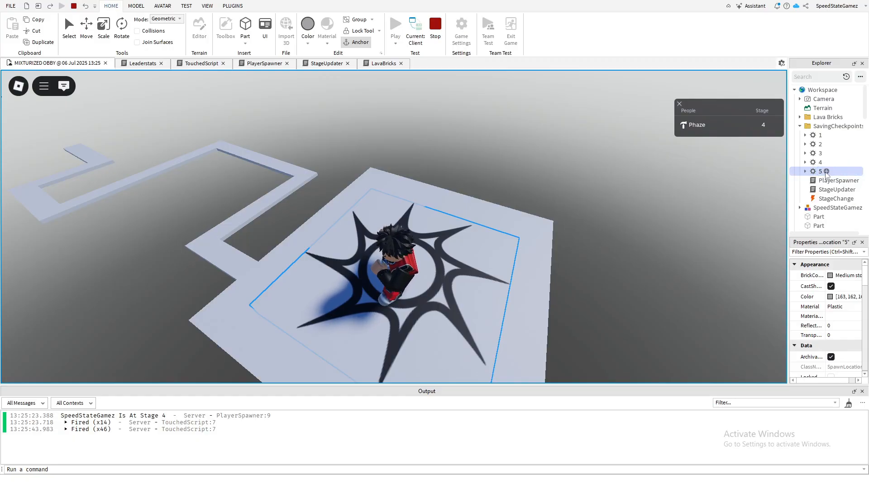
# - Move and jump the character around on the renamed checkpoint to test it, and stop the playtest
pyautogui.press('w')
pyautogui.press('a')
pyautogui.press('d')
pyautogui.press('s')
pyautogui.press('a')
pyautogui.press('w')
pyautogui.press('space')
pyautogui.press('d')
pyautogui.click(435, 27)
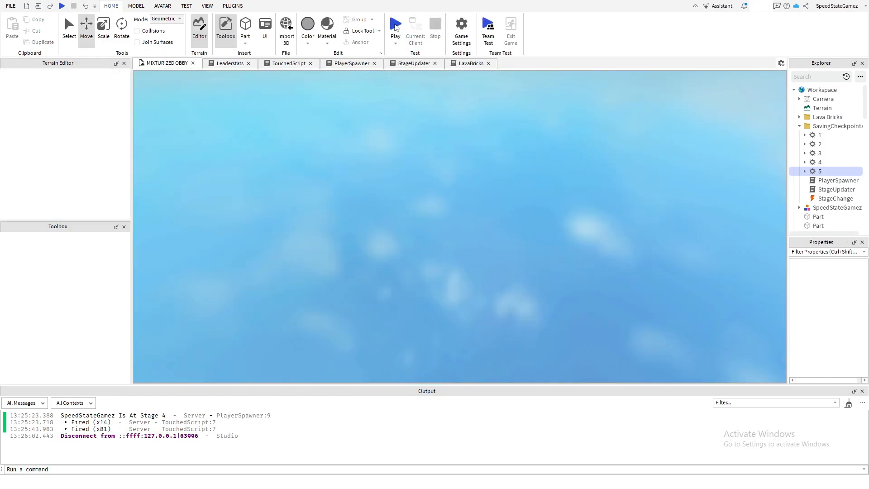
# - Start a fresh playtest and walk the character in first person along the zigzag path to its last segment
pyautogui.click(393, 29)
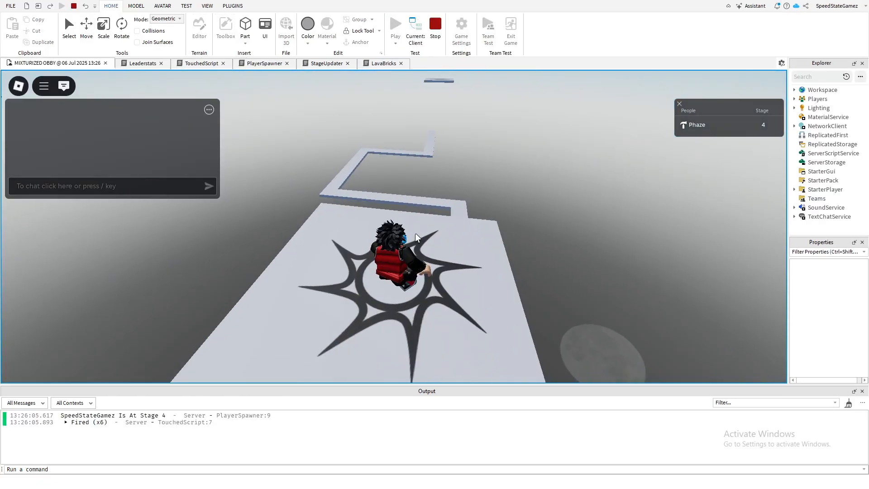
pyautogui.scroll(8, 415, 233)
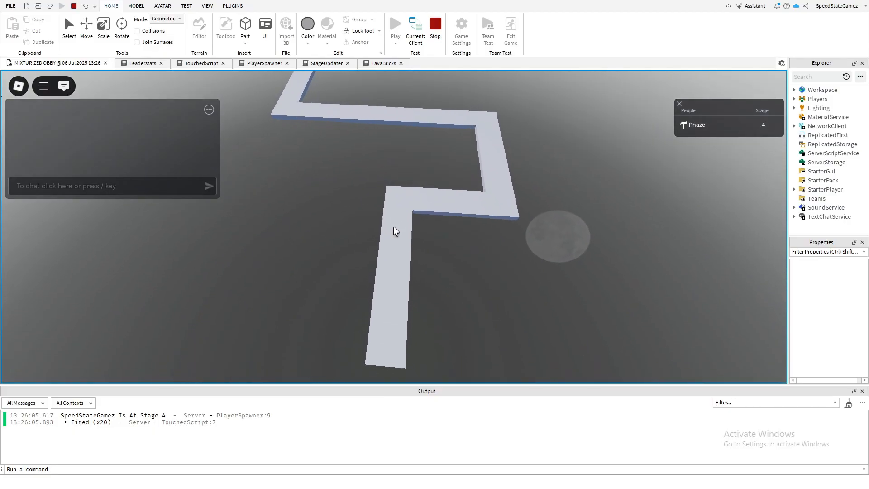
pyautogui.press('w')
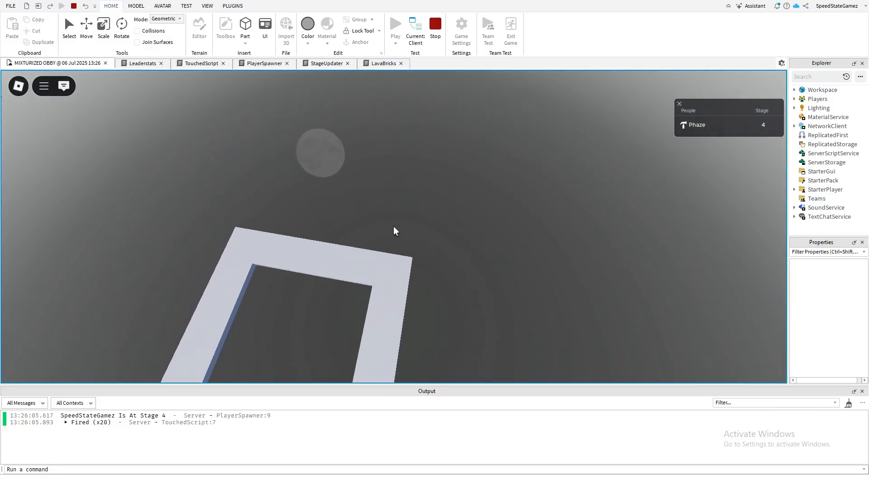
pyautogui.press('w')
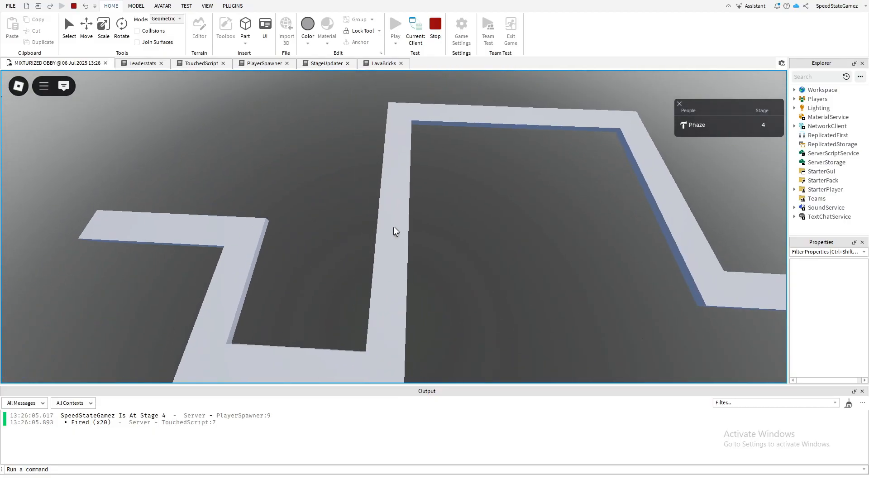
pyautogui.press('w')
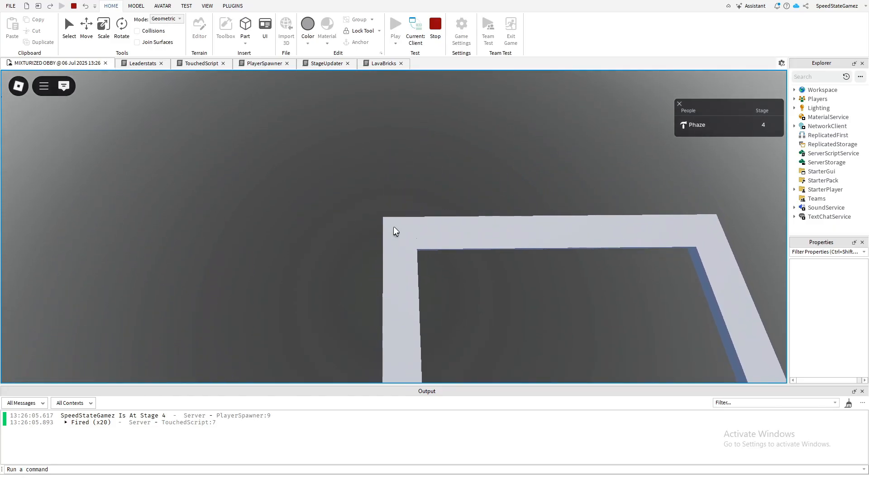
pyautogui.press('w')
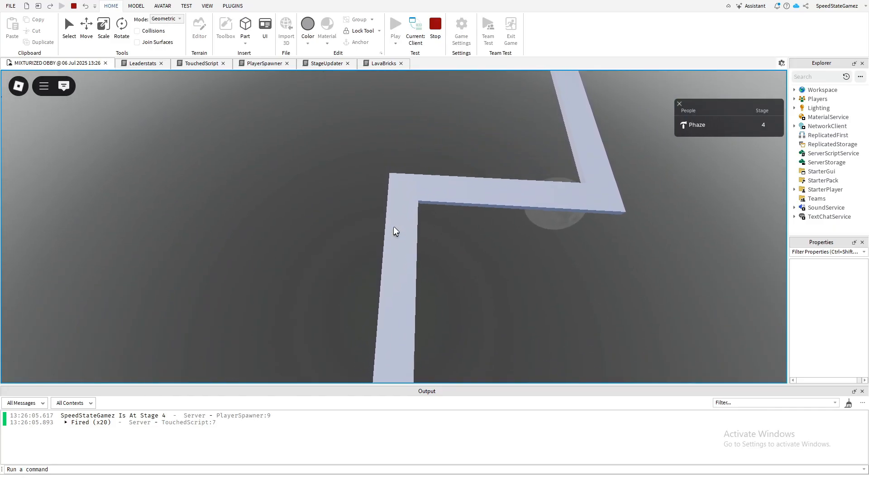
pyautogui.press('w')
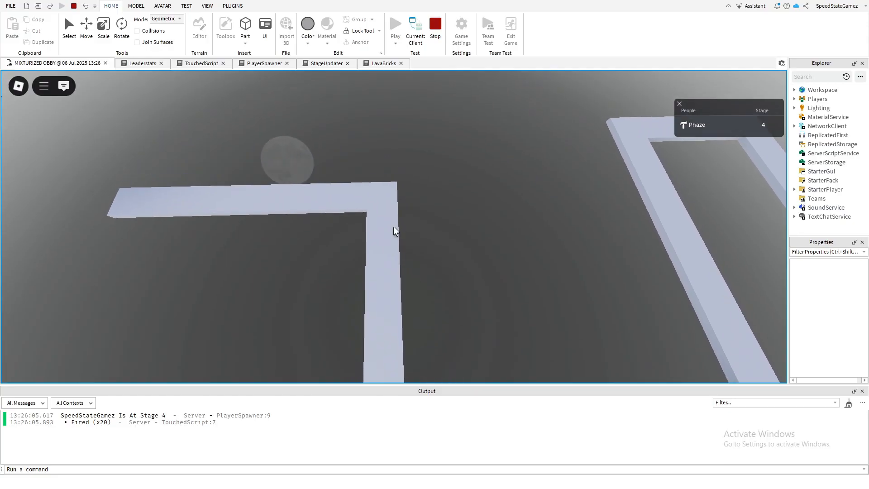
pyautogui.press('w')
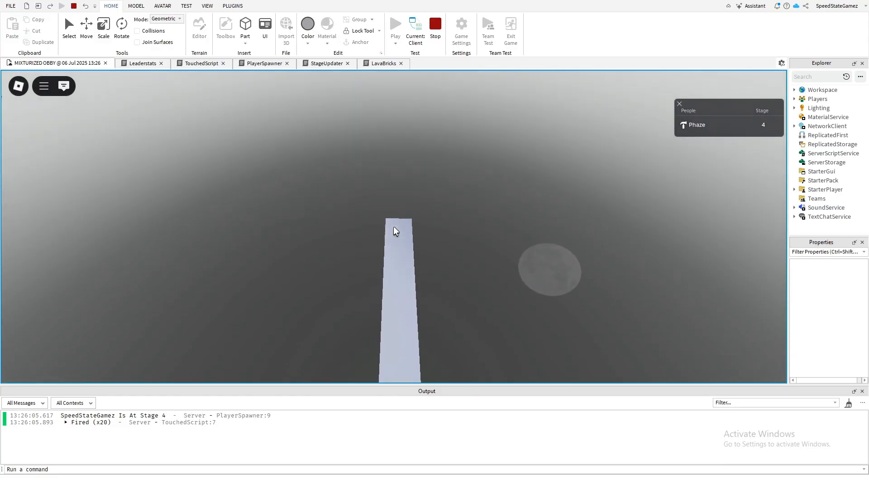
# - Jump the character onto the checkpoint beyond the path, check the displayed stage, and stop the playtest
pyautogui.press('w')
pyautogui.press('space')
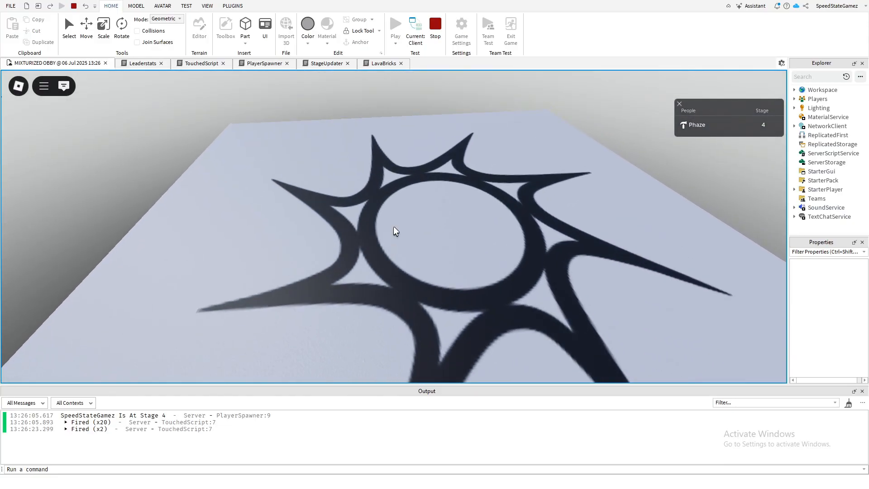
pyautogui.scroll(-5, 393, 227)
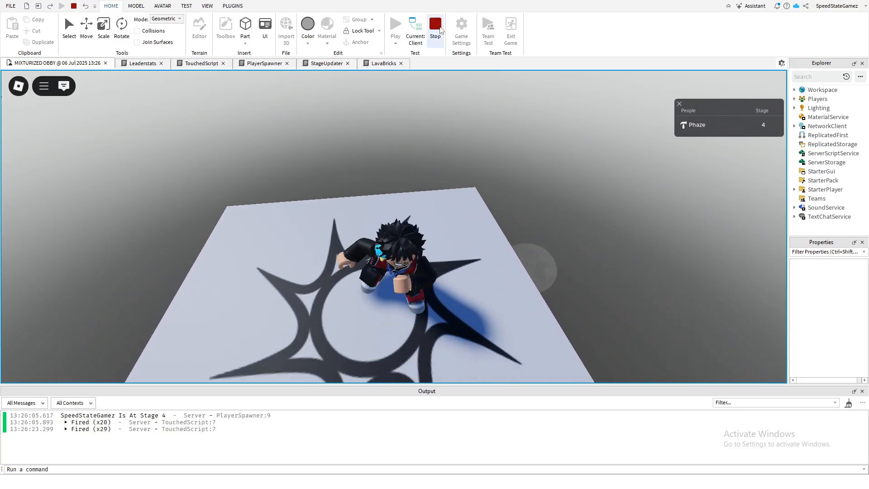
pyautogui.click(435, 27)
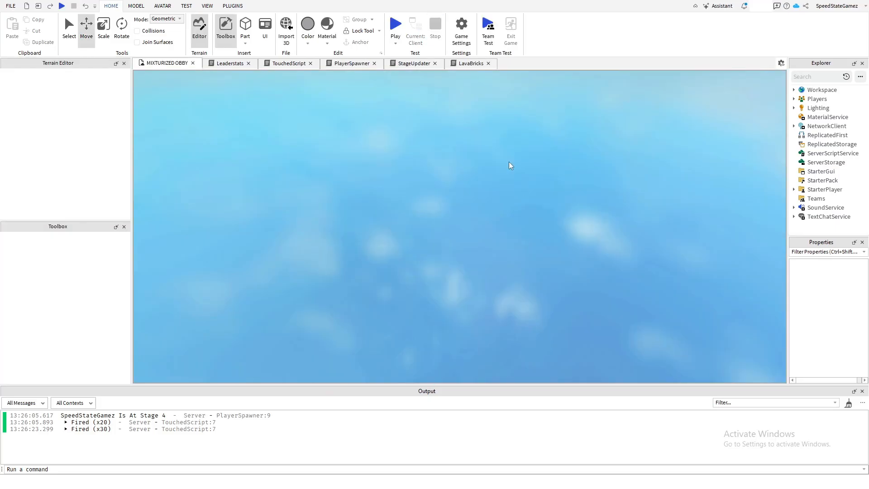
# - Delete the platform beyond the zigzag path's far end together with its duplicate checkpoint 4 spawn location
pyautogui.click(795, 90)
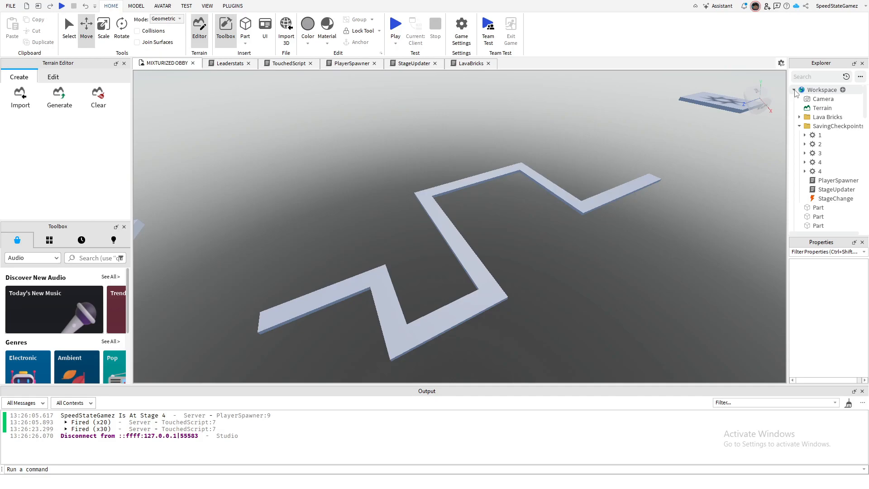
pyautogui.moveTo(629, 222); pyautogui.dragTo(629, 221, button='right')
pyautogui.click(693, 128)
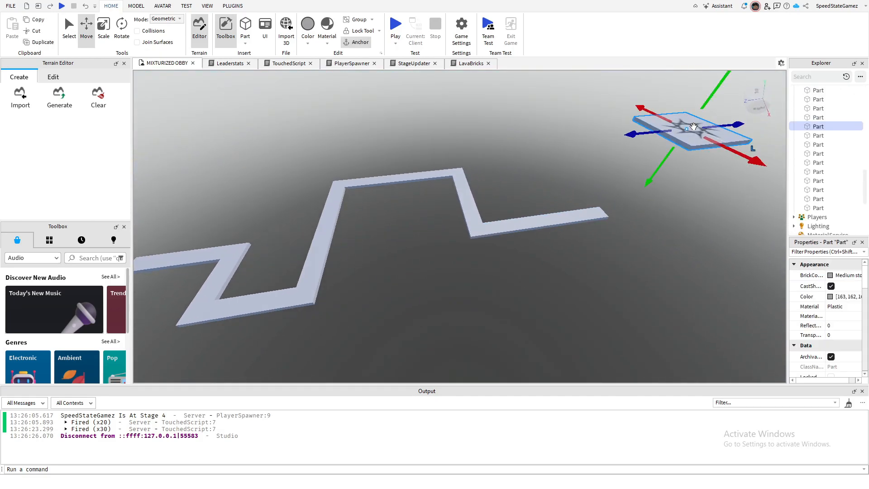
pyautogui.press('Delete')
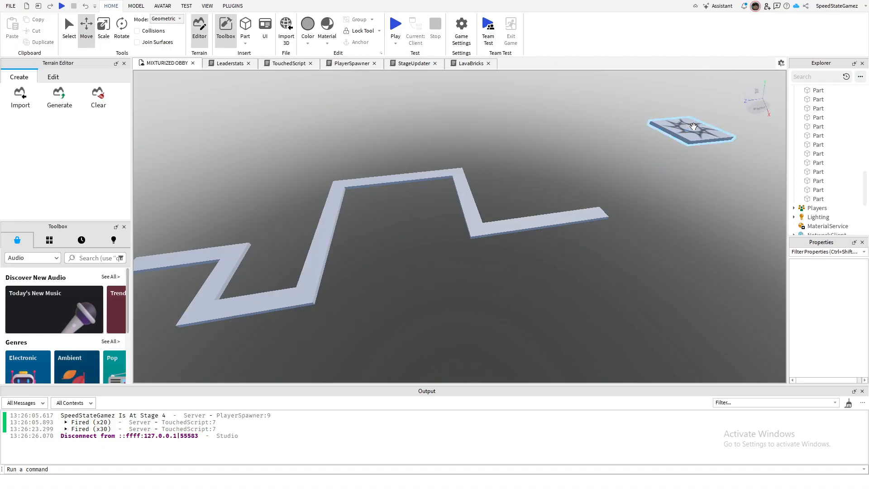
pyautogui.click(694, 127)
pyautogui.press('Delete')
# - Duplicate the platform under checkpoint 4 and move the copy toward the far end of the zigzag path
pyautogui.press('s')
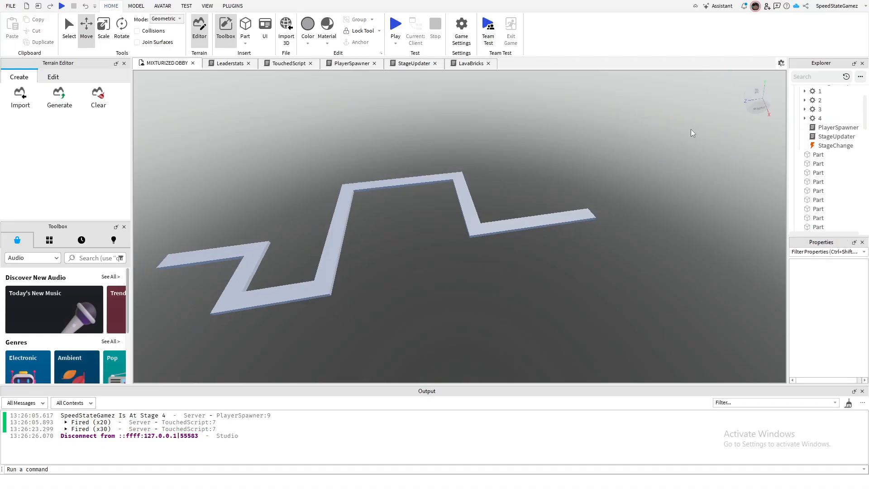
pyautogui.moveTo(693, 126); pyautogui.dragTo(683, 137, button='right')
pyautogui.press('a')
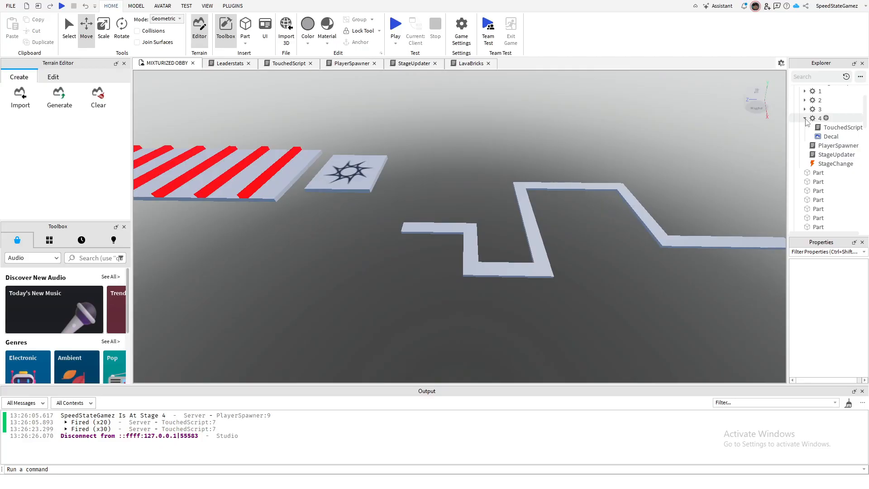
pyautogui.click(362, 182)
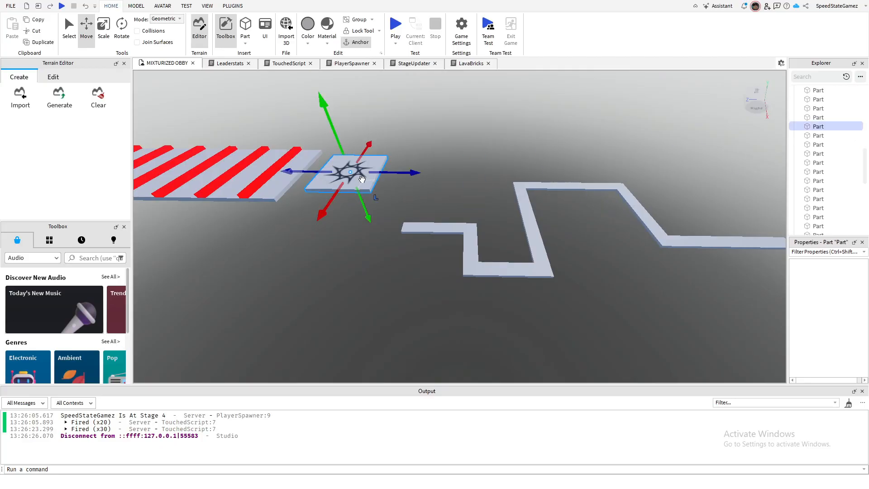
pyautogui.hotkey('ctrl', 'd')
pyautogui.moveTo(394, 192); pyautogui.dragTo(398, 193, button='right')
pyautogui.moveTo(373, 148); pyautogui.dragTo(488, 243)
pyautogui.moveTo(488, 244); pyautogui.dragTo(490, 246, button='right')
pyautogui.press('d')
pyautogui.moveTo(479, 154); pyautogui.dragTo(542, 146)
# - Line the platform copy up against the zigzag path's end and check the SavingCheckpoints folder for a new checkpoint
pyautogui.moveTo(531, 235); pyautogui.dragTo(532, 235, button='right')
pyautogui.press('w')
pyautogui.press('a')
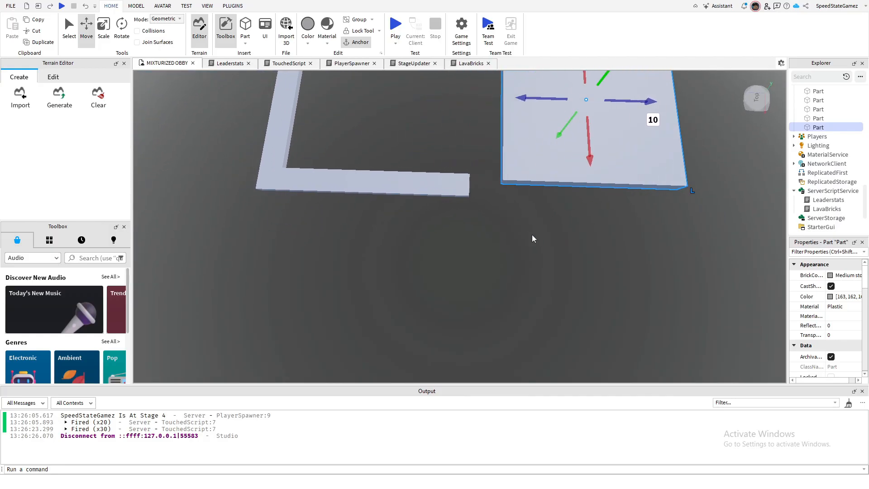
pyautogui.press('d')
pyautogui.press('s')
pyautogui.scroll(8, 829, 184)
pyautogui.scroll(5, 829, 184)
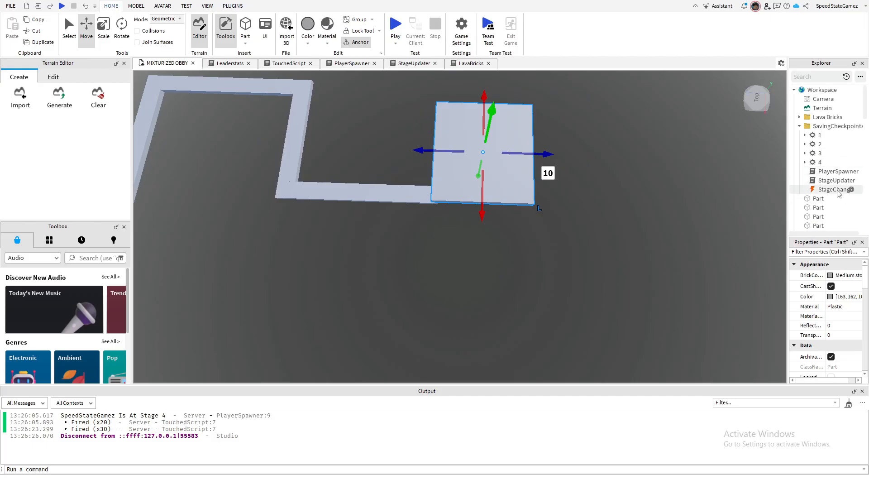
# - Delete the plain platform copy at the zigzag path's far end
pyautogui.moveTo(566, 160); pyautogui.dragTo(588, 203, button='right')
pyautogui.press('a')
pyautogui.press('Delete')
# - Select checkpoint 4 together with its platform, duplicate both, and move the copies 157 studs to the zigzag path's far end
pyautogui.press('a')
pyautogui.press('a')
pyautogui.press('a')
pyautogui.moveTo(331, 131); pyautogui.dragTo(376, 232)
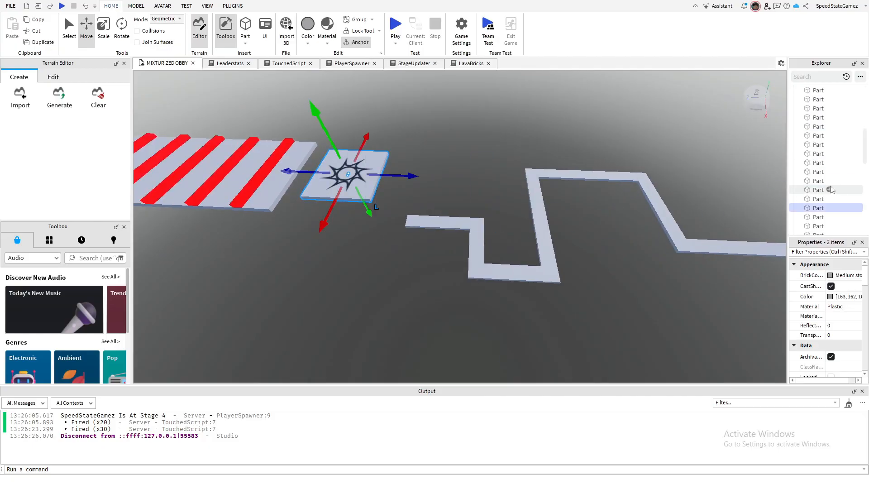
pyautogui.hotkey('ctrl', 'd')
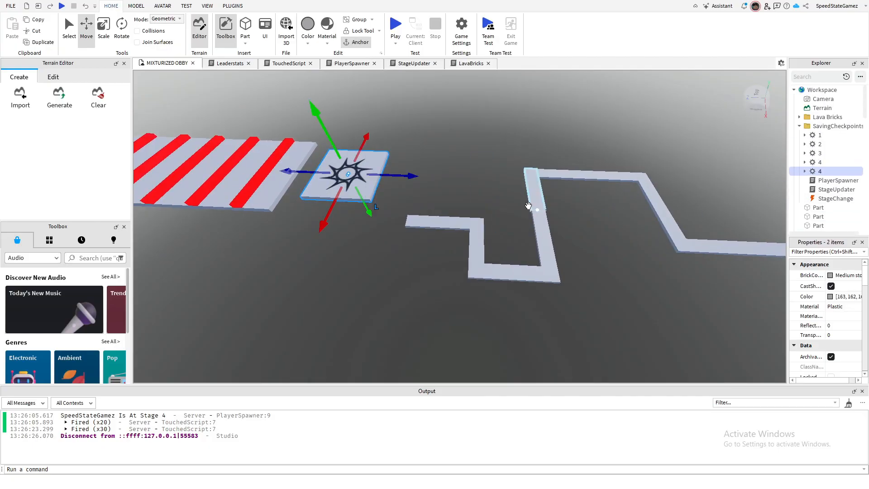
pyautogui.moveTo(407, 178); pyautogui.dragTo(550, 196)
pyautogui.scroll(3, 550, 197)
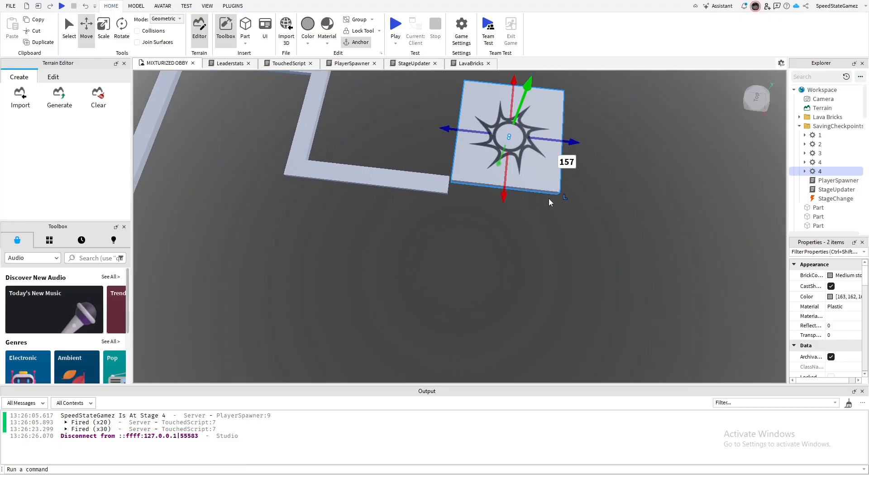
# - Move the copied checkpoint and platform 2 studs back toward the path so the platform's edge lines up with the last segment's end
pyautogui.moveTo(548, 209); pyautogui.dragTo(518, 168, button='right')
pyautogui.scroll(1, 519, 167)
pyautogui.scroll(-1, 518, 167)
pyautogui.moveTo(470, 120); pyautogui.dragTo(441, 121)
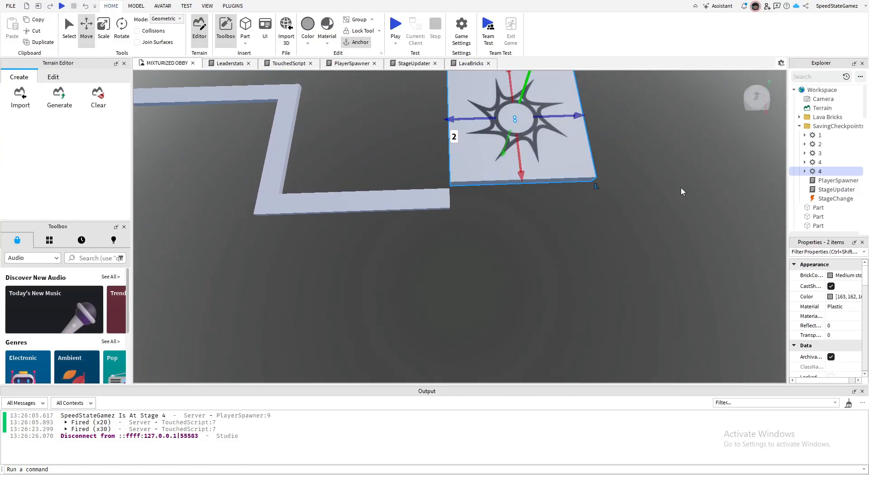
# - Rename the duplicated checkpoint in the SavingCheckpoints folder to 5 and clear the selection
pyautogui.doubleClick(821, 174)
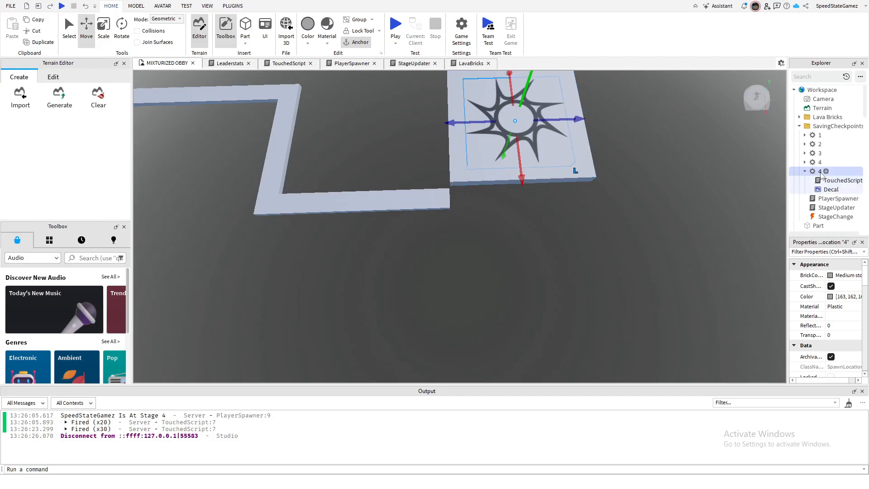
pyautogui.doubleClick(821, 175)
pyautogui.click(821, 174)
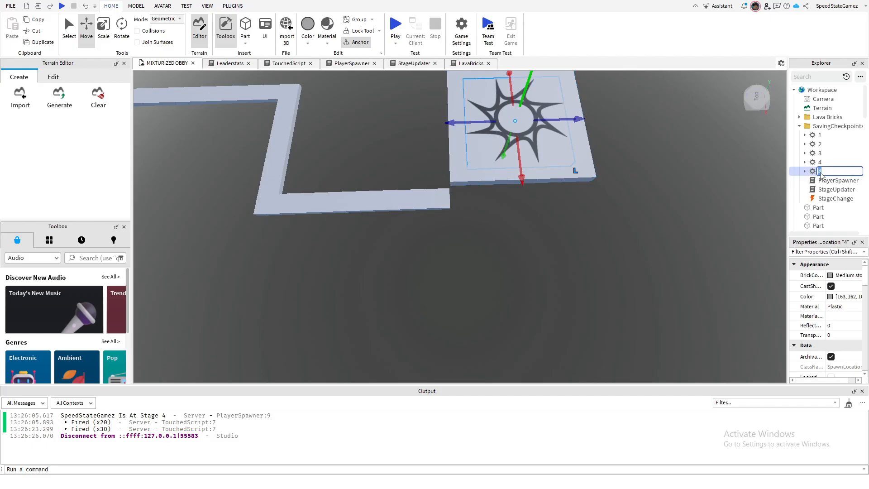
pyautogui.write('5')
pyautogui.click(638, 251)
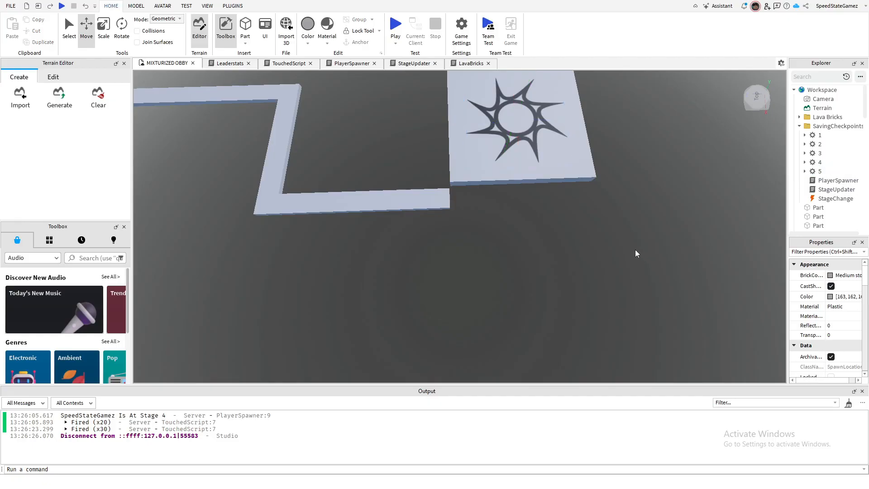
# - Playtest the obby by walking the zigzag path from checkpoint 4 to checkpoint 5, and end the test
pyautogui.click(392, 26)
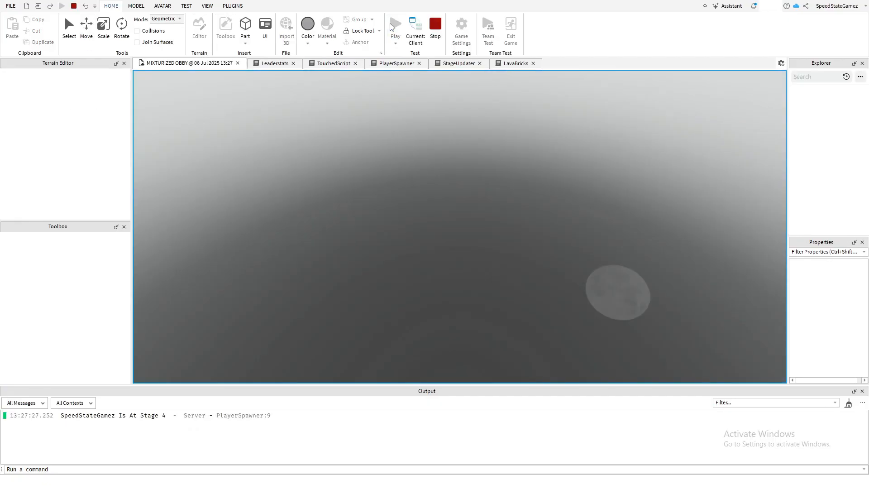
pyautogui.scroll(5, 465, 194)
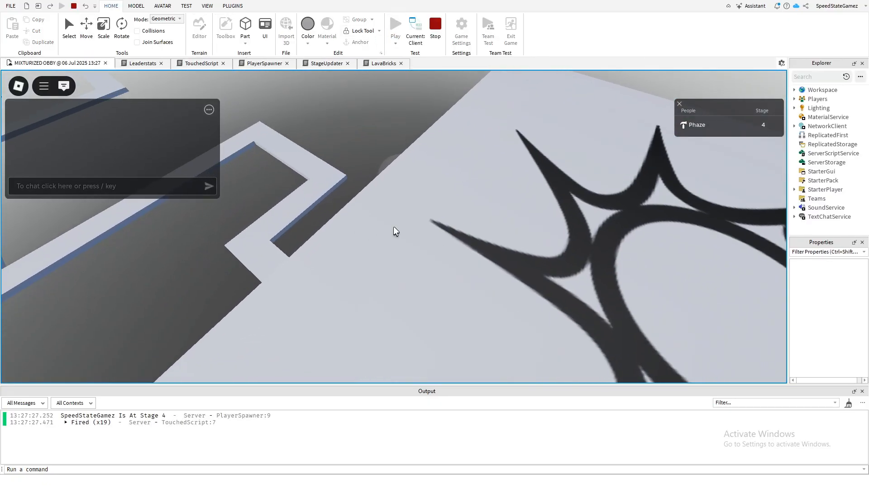
pyautogui.press('w')
pyautogui.press('w')
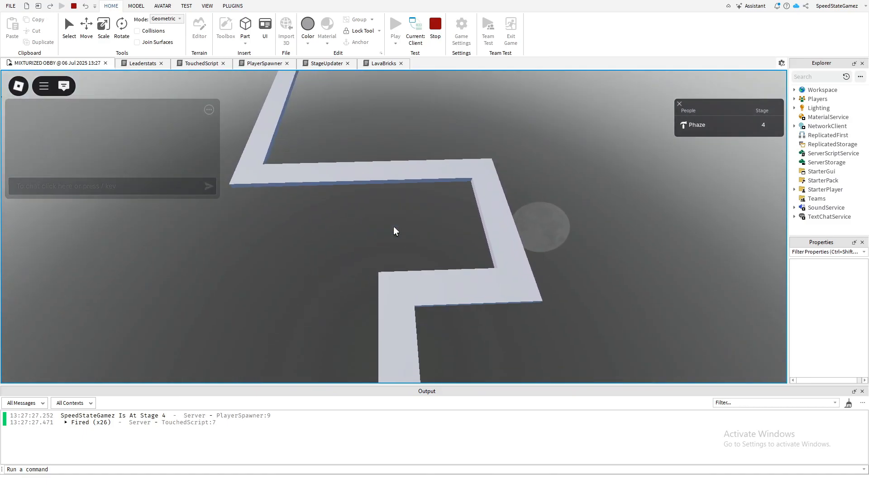
pyautogui.press('w')
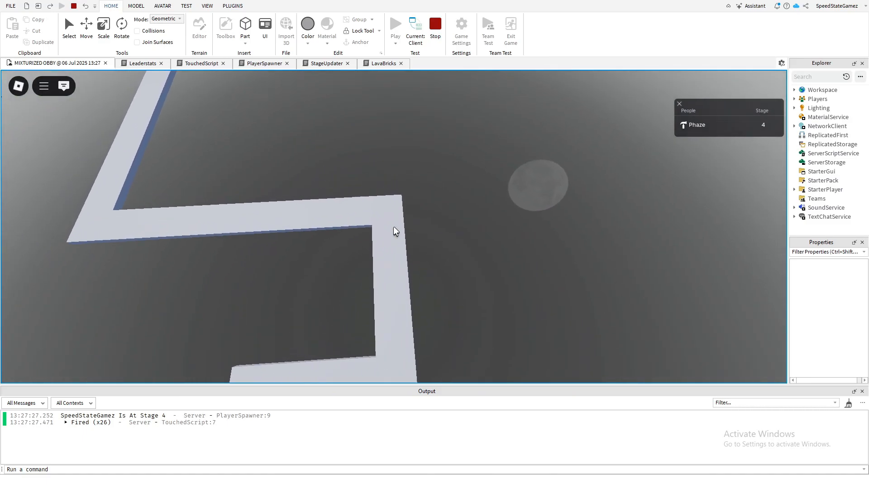
pyautogui.press('w')
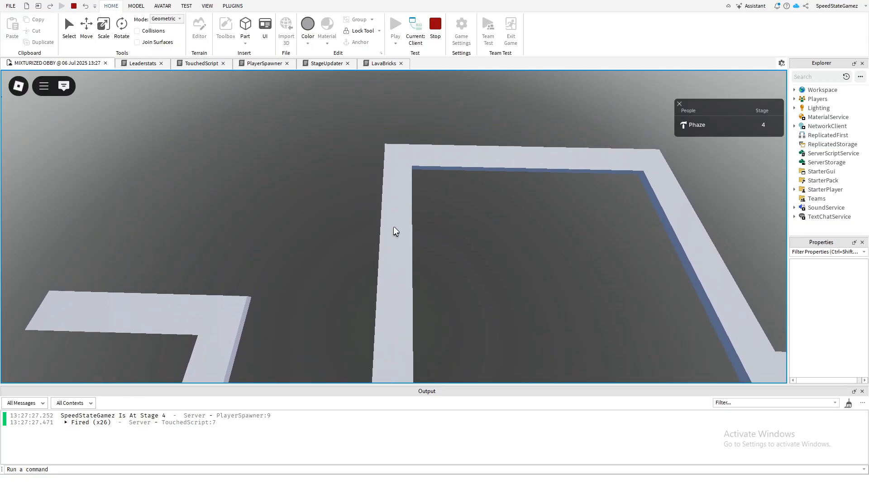
pyautogui.press('w')
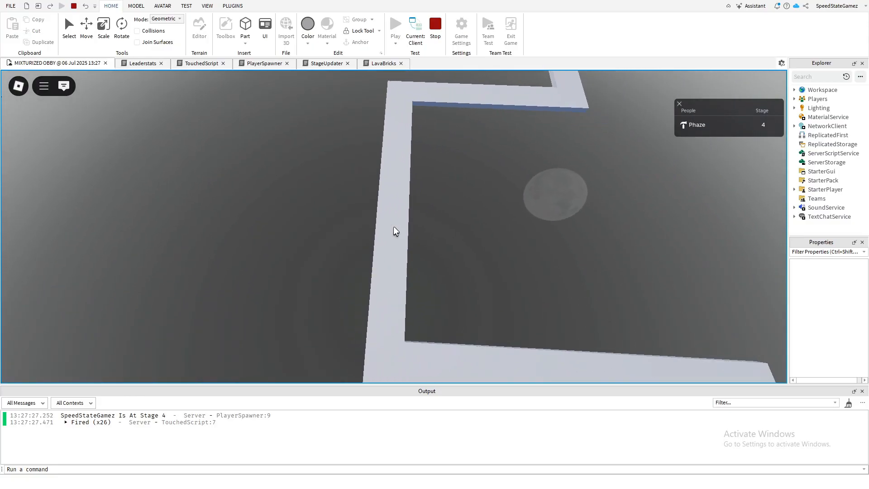
pyautogui.press('w')
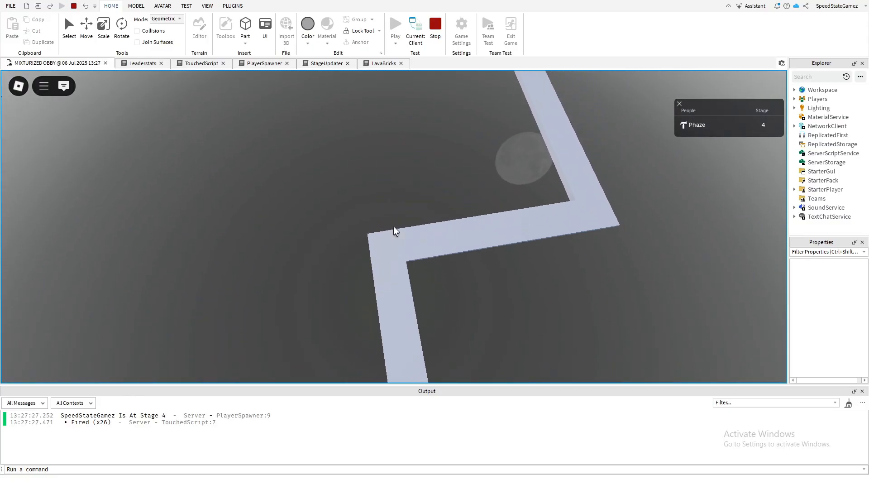
pyautogui.press('w')
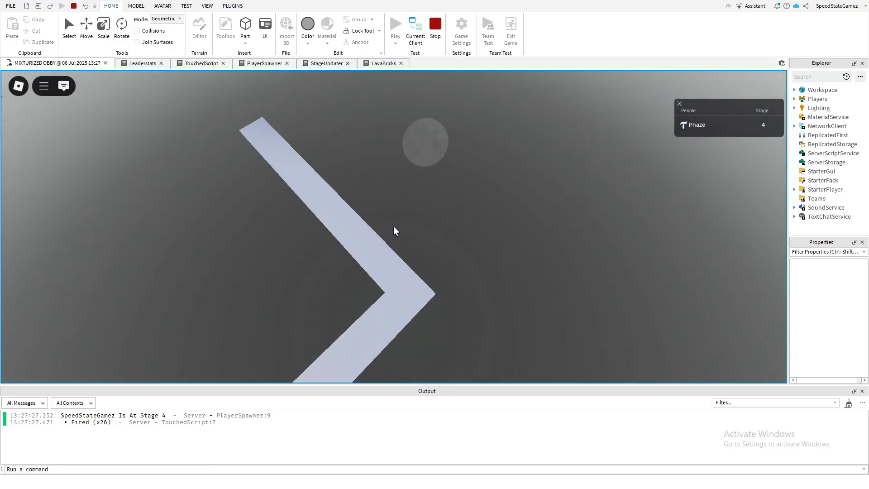
pyautogui.press('w')
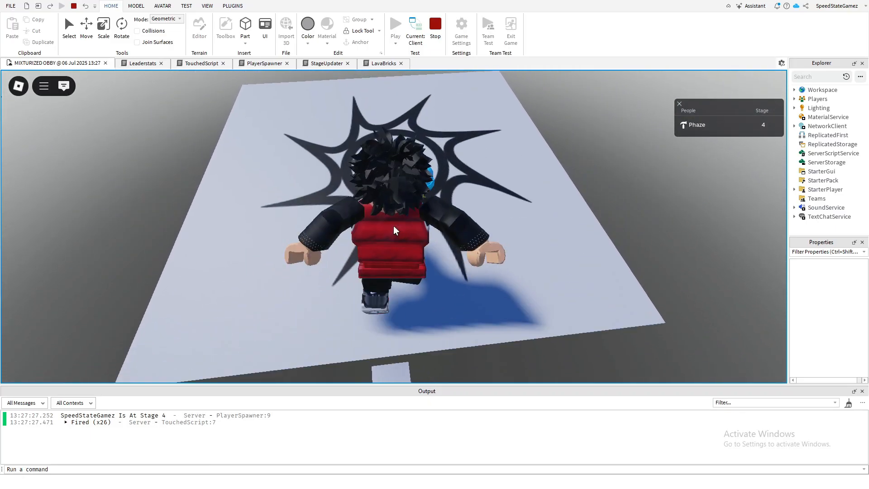
pyautogui.press('w')
pyautogui.scroll(-3, 393, 225)
pyautogui.moveTo(393, 226); pyautogui.dragTo(393, 227, button='right')
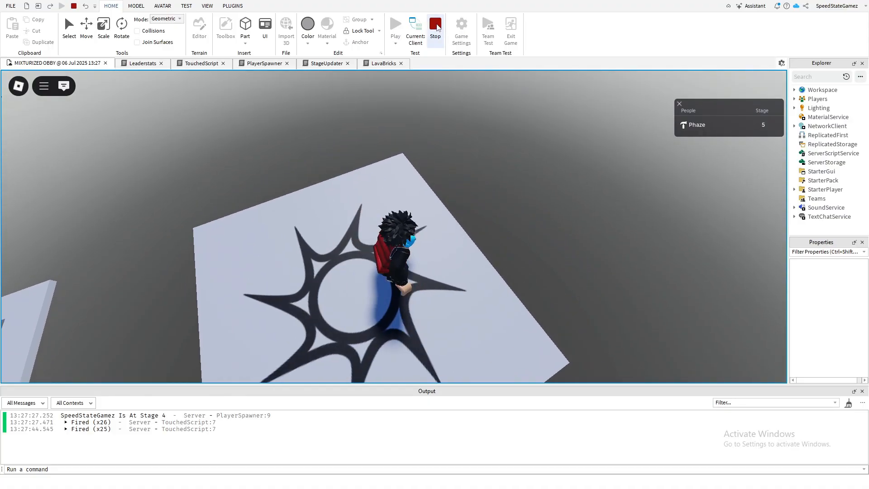
pyautogui.click(436, 27)
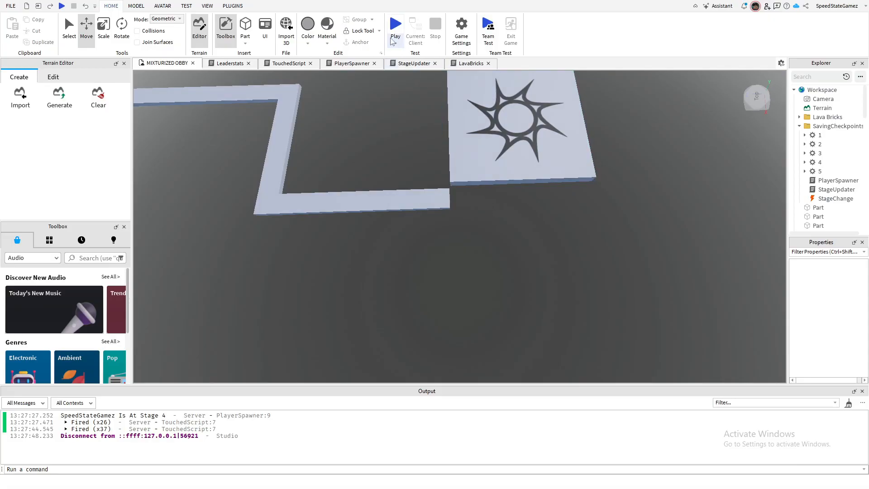
# - Run a second playtest to check the spawn at checkpoint 5, and end the test
pyautogui.click(395, 24)
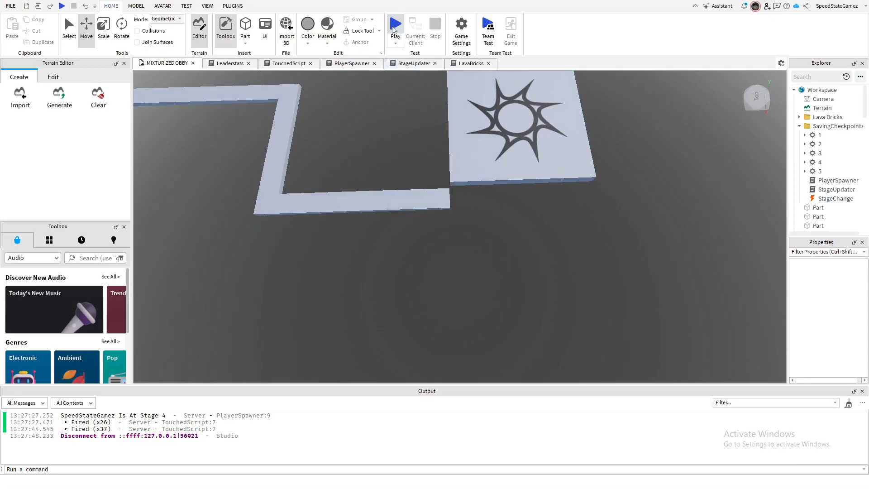
pyautogui.press('w')
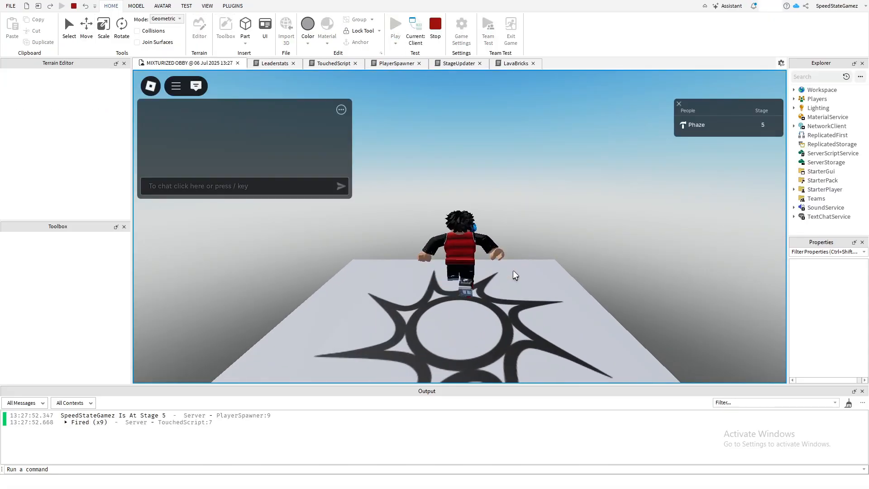
pyautogui.moveTo(514, 271); pyautogui.dragTo(513, 271, button='right')
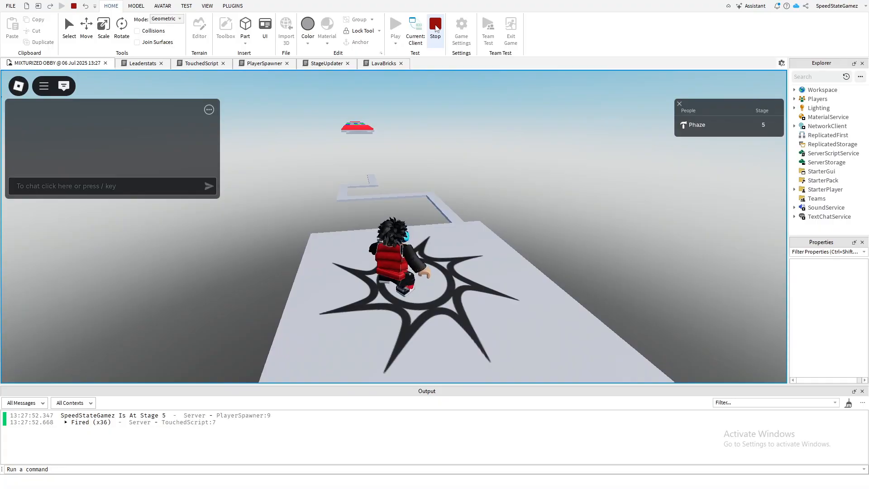
pyautogui.click(435, 26)
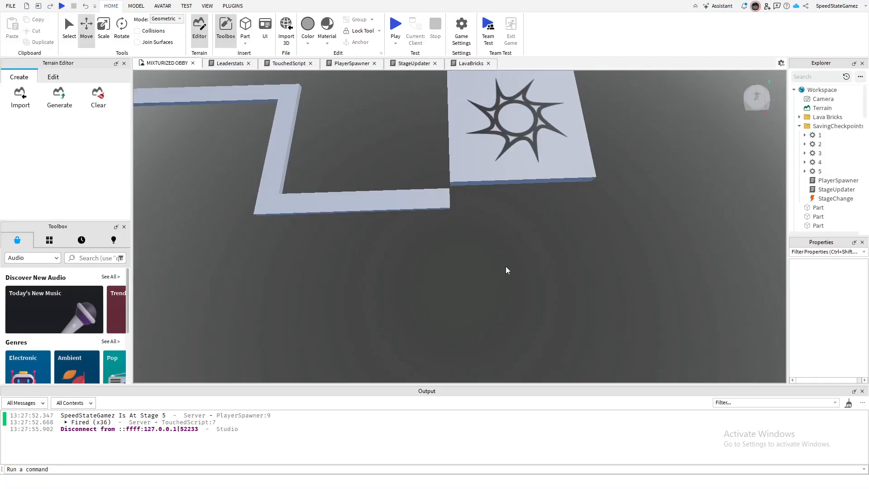
# - Examine the zigzag path from several angles and check how its last segment meets the checkpoint 5 platform
pyautogui.press('s')
pyautogui.moveTo(507, 265); pyautogui.dragTo(548, 259, button='right')
pyautogui.press('d')
pyautogui.press('d')
pyautogui.press('a')
pyautogui.press('a')
pyautogui.press('d')
pyautogui.press('d')
pyautogui.press('w')
pyautogui.press('s')
pyautogui.press('a')
pyautogui.press('w')
pyautogui.press('d')
pyautogui.press('d')
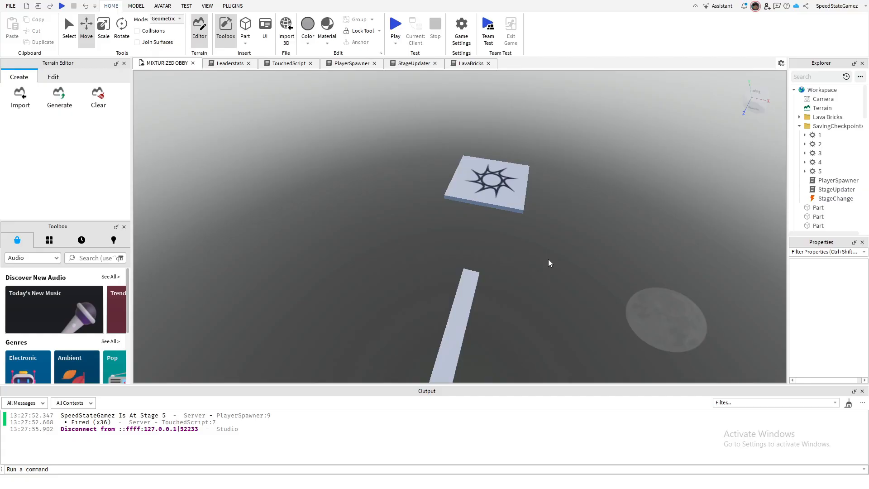
pyautogui.moveTo(566, 290); pyautogui.dragTo(566, 290, button='right')
pyautogui.press('s')
pyautogui.moveTo(619, 343); pyautogui.dragTo(658, 322, button='right')
pyautogui.press('d')
pyautogui.press('d')
pyautogui.moveTo(455, 238); pyautogui.dragTo(455, 238, button='right')
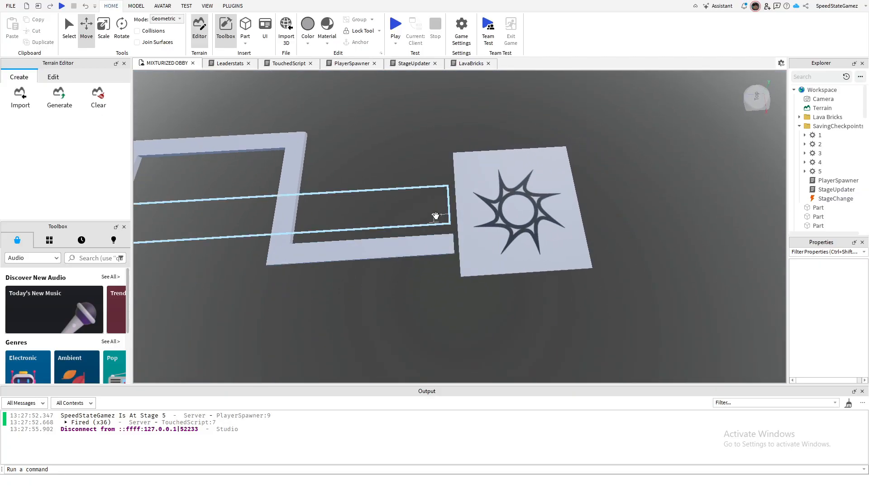
pyautogui.click(461, 216)
pyautogui.moveTo(460, 212); pyautogui.dragTo(408, 205)
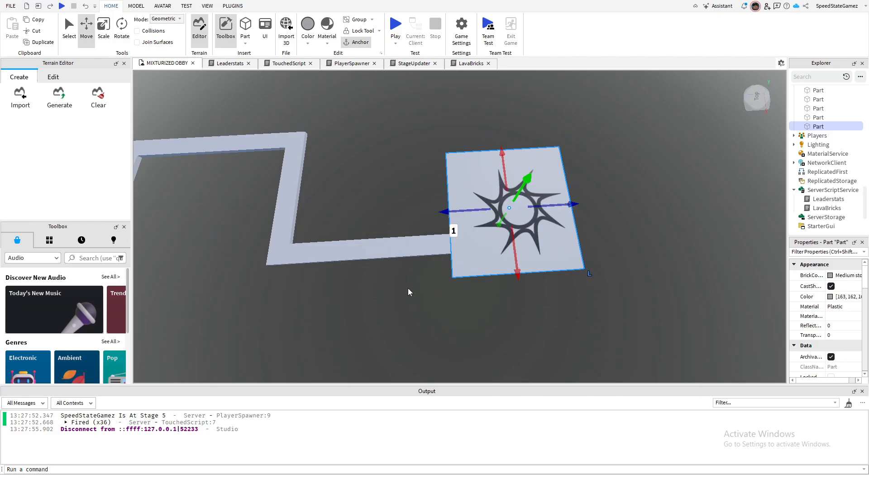
pyautogui.click(409, 288)
pyautogui.scroll(-3, 409, 286)
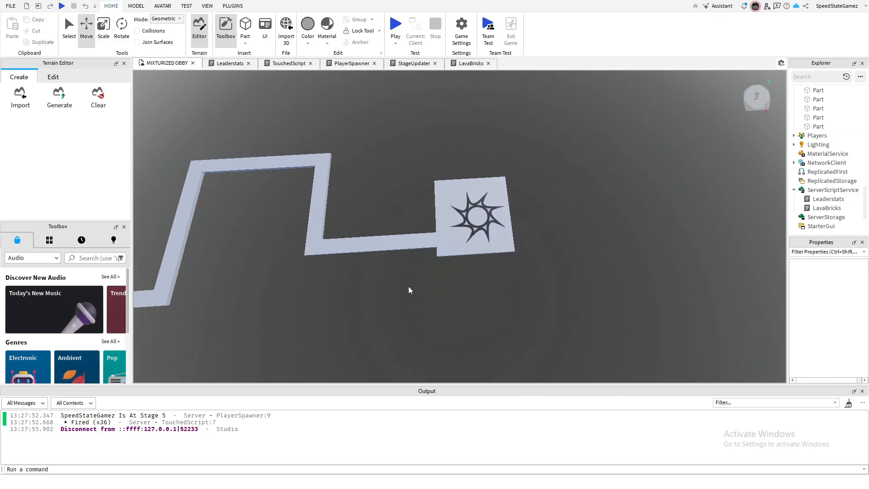
pyautogui.press('d')
pyautogui.click(479, 231)
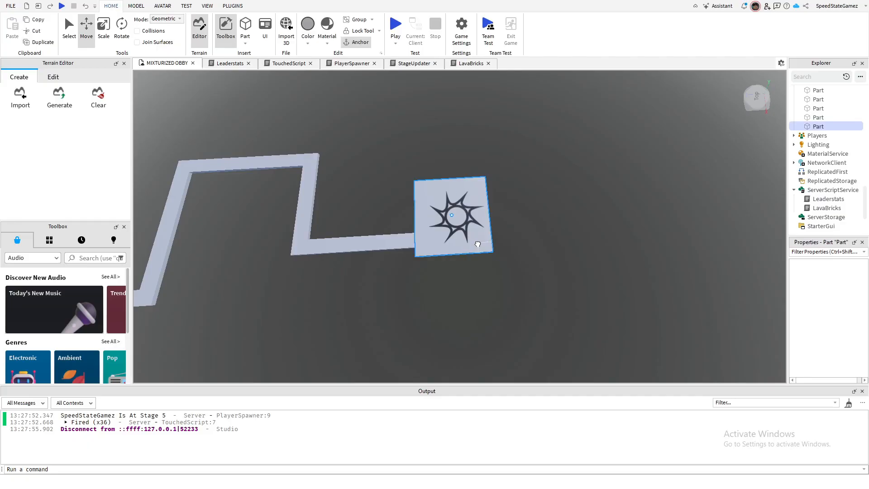
pyautogui.moveTo(505, 213); pyautogui.dragTo(510, 213)
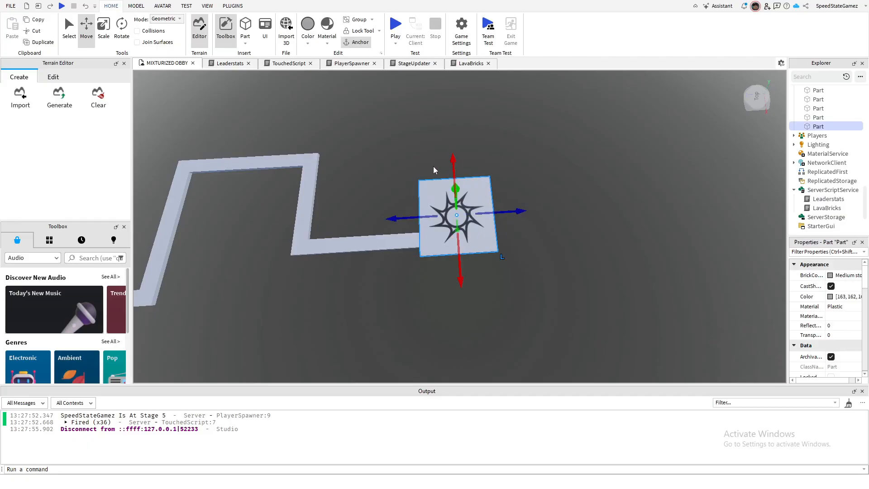
# - Select checkpoint 5 together with its platform, move both 1 stud toward the zigzag path's end, and clear the selection
pyautogui.click(531, 168)
pyautogui.moveTo(523, 158); pyautogui.dragTo(425, 262)
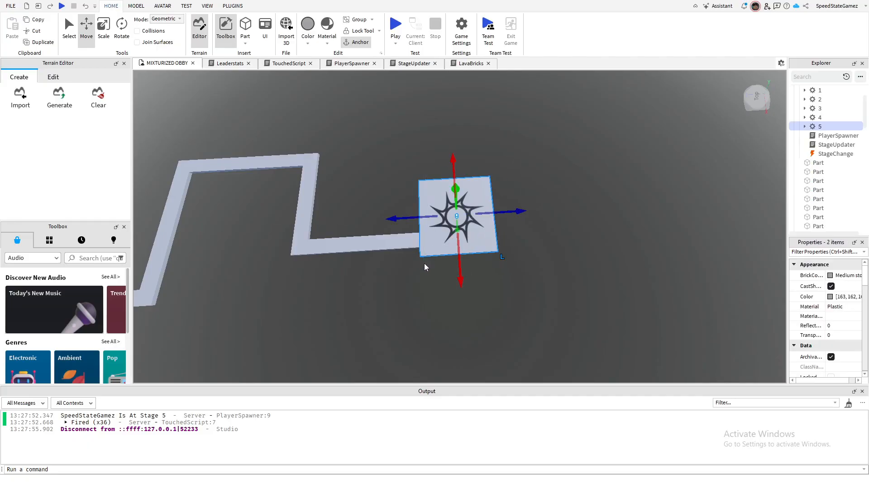
pyautogui.moveTo(418, 219); pyautogui.dragTo(410, 220)
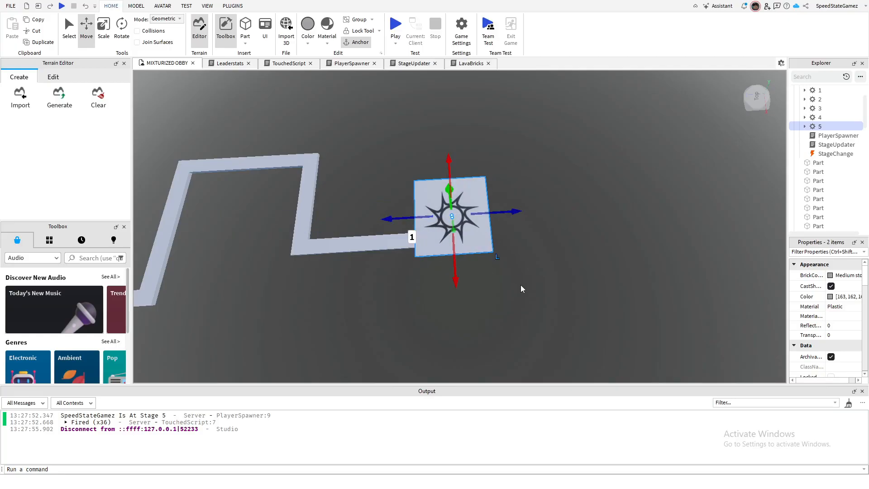
pyautogui.click(520, 284)
# - Look over the whole zigzag path from the side and check its ends against the checkpoint platforms
pyautogui.press('a')
pyautogui.moveTo(388, 219); pyautogui.dragTo(430, 301, button='right')
pyautogui.press('w')
pyautogui.press('s')
pyautogui.press('a')
pyautogui.press('w')
pyautogui.moveTo(493, 305); pyautogui.dragTo(565, 296, button='right')
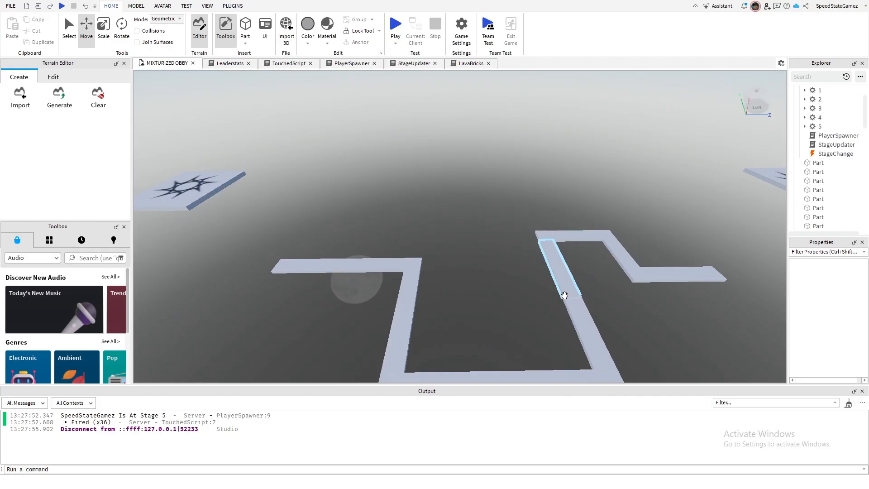
pyautogui.moveTo(508, 304); pyautogui.dragTo(511, 303, button='right')
pyautogui.press('s')
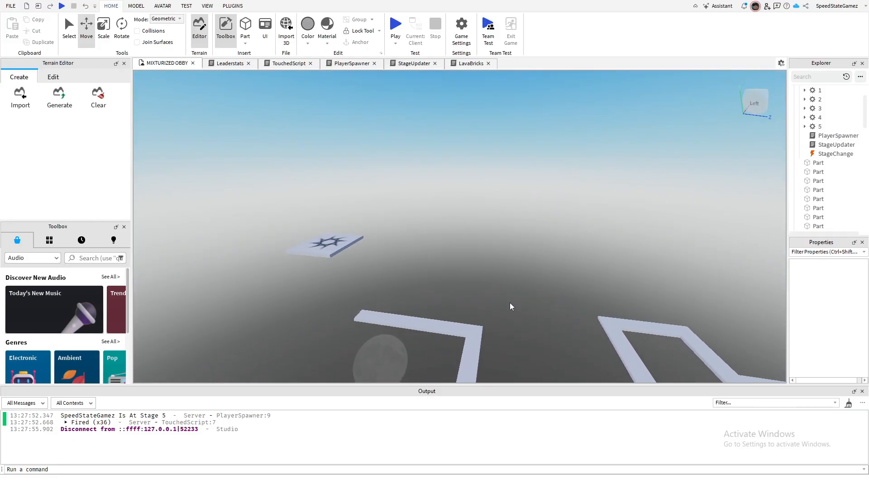